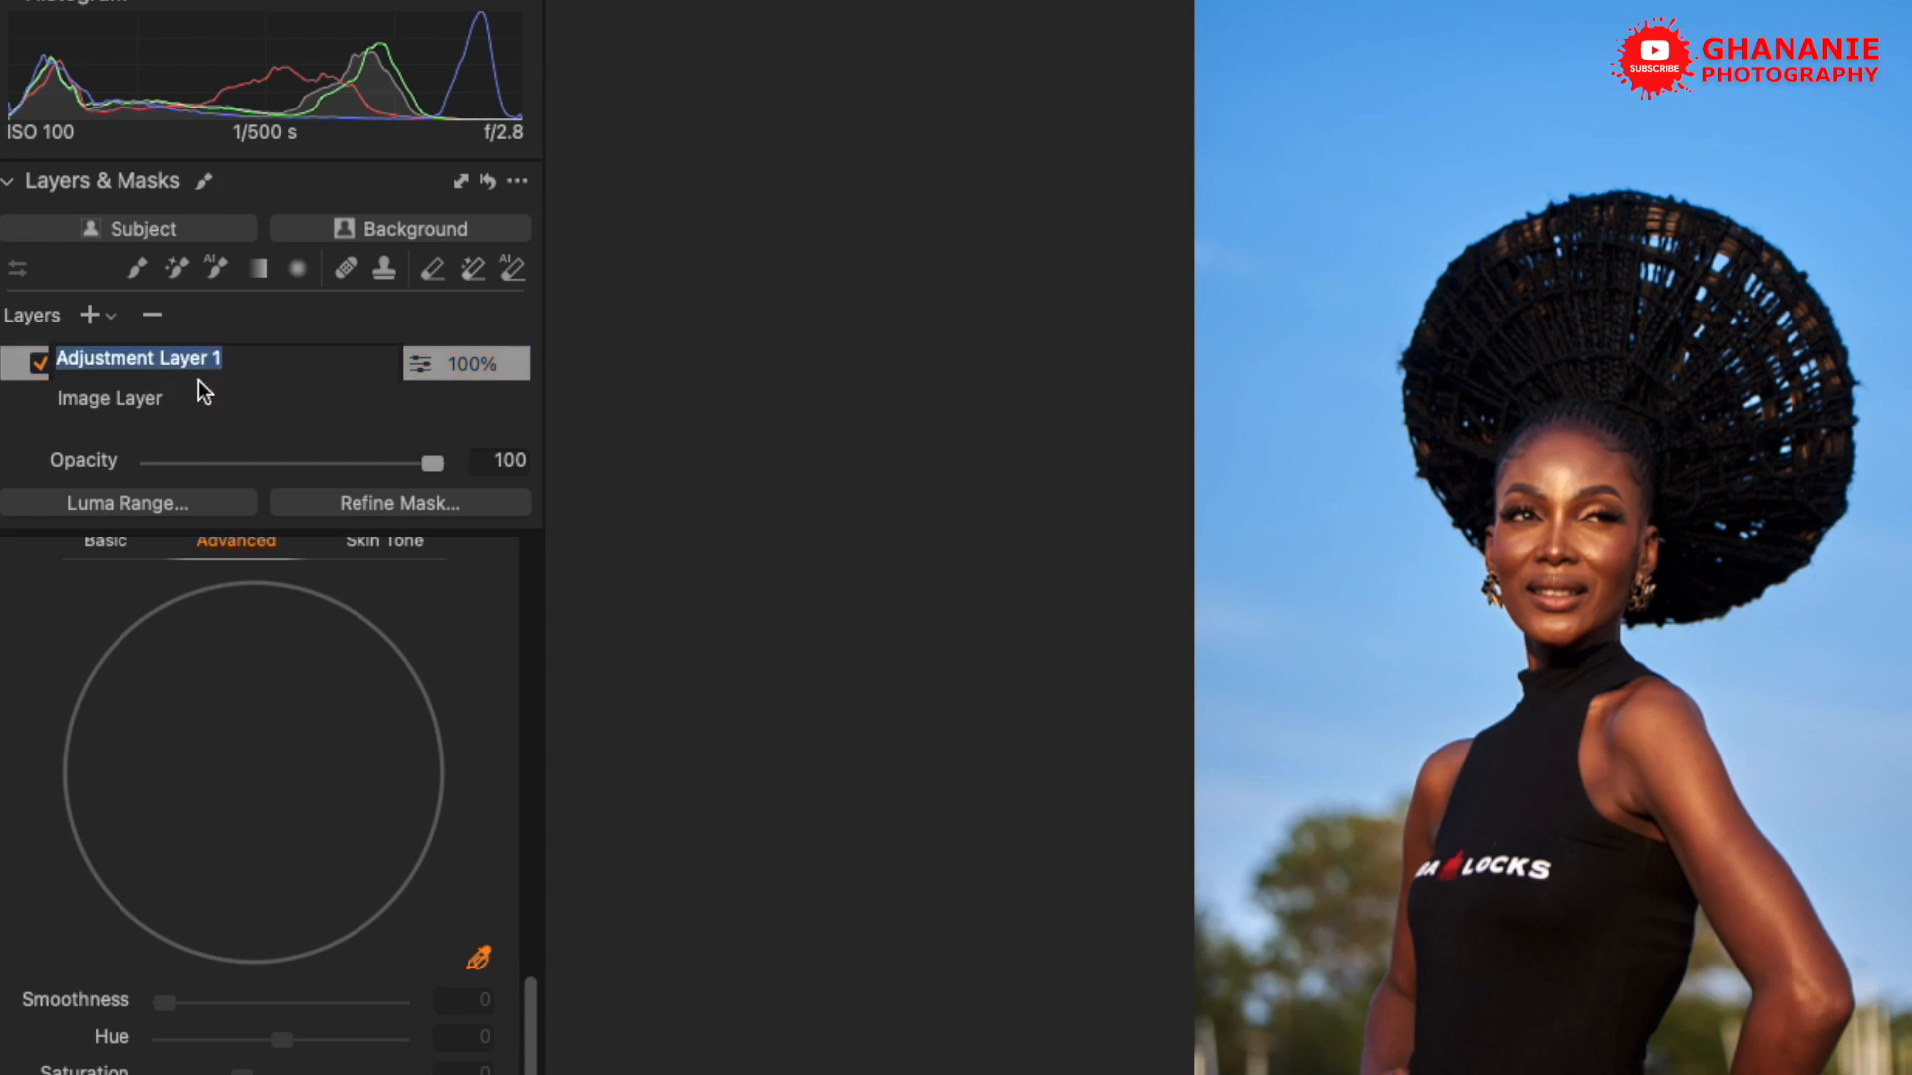
Rename the new adjustment layer as Teal sky Tut
text(Teal sk)
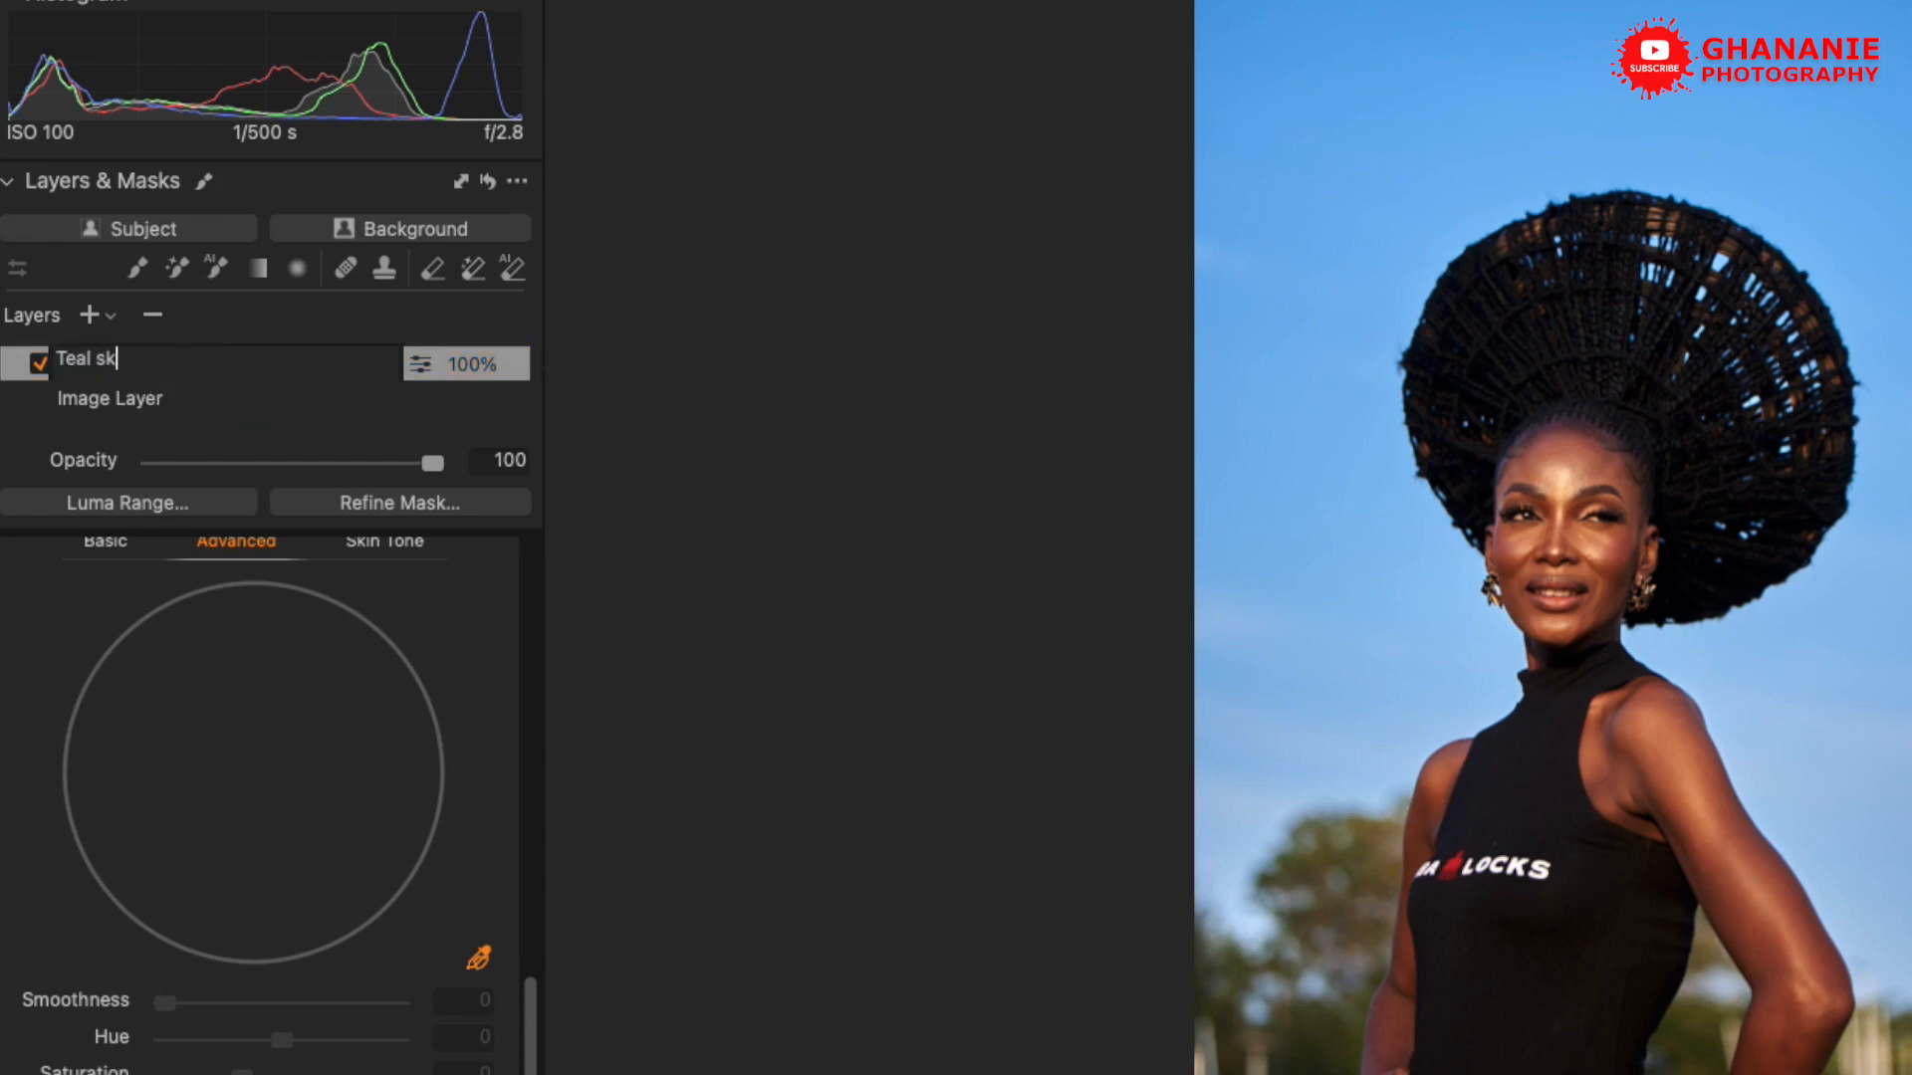
text(y Tut)
key(Return)
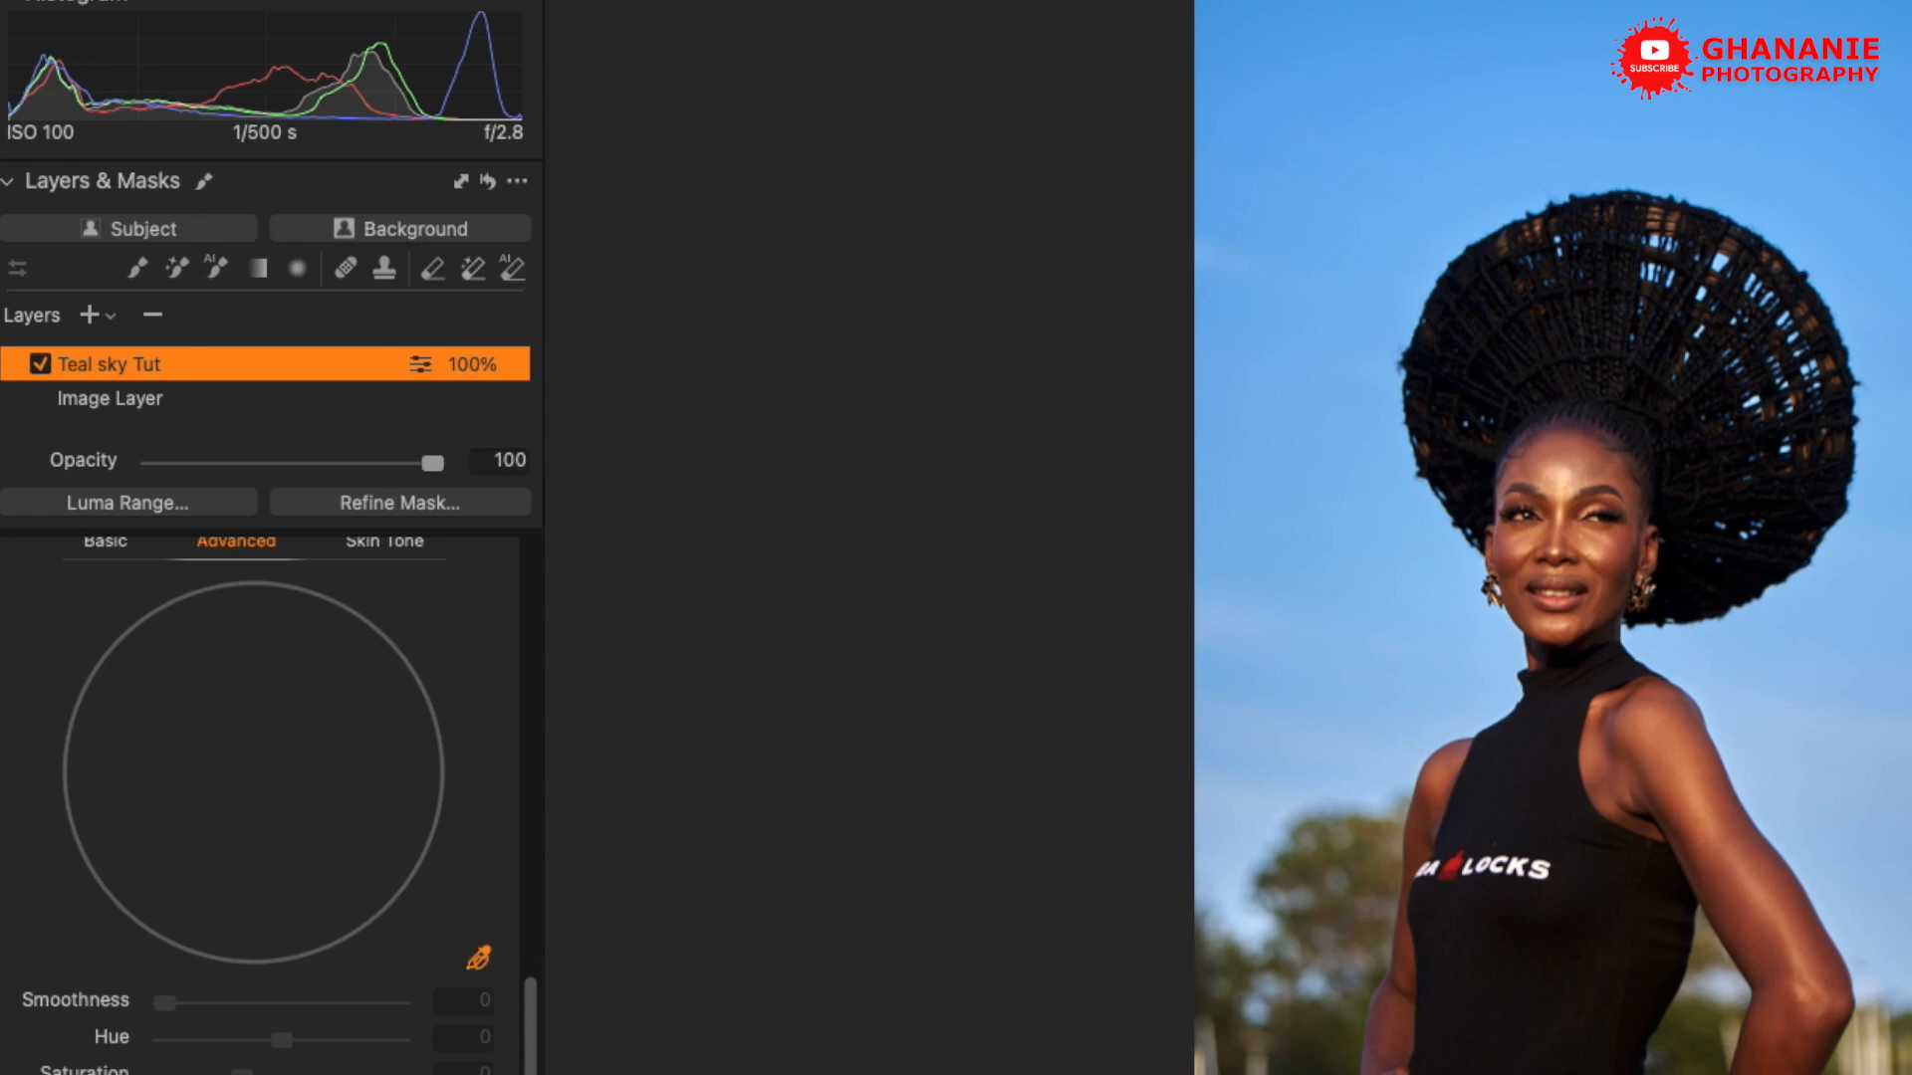
Sample the blue sky as a color range in the Advanced Color Editor and extend the range toward the wheel's outer edge
scroll(269, 797, up, 3)
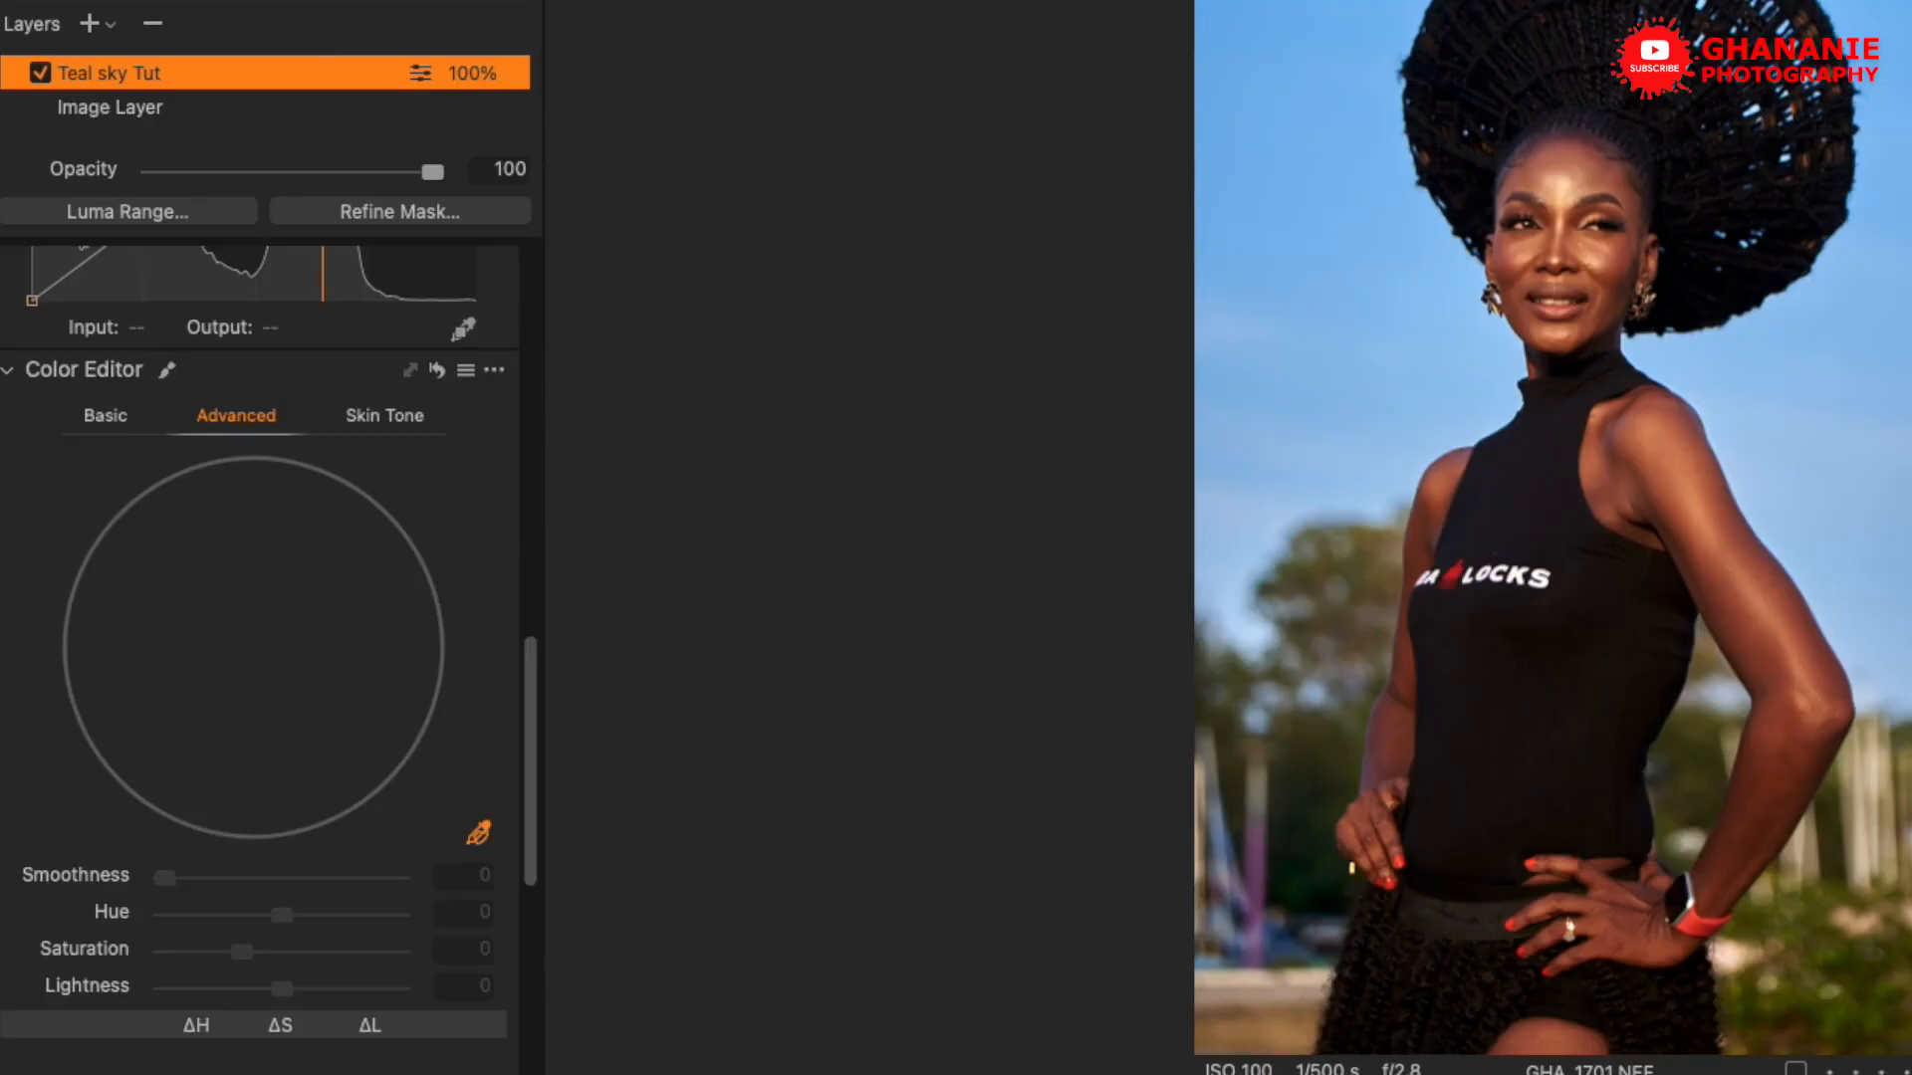
click(1300, 224)
scroll(269, 657, down, 5)
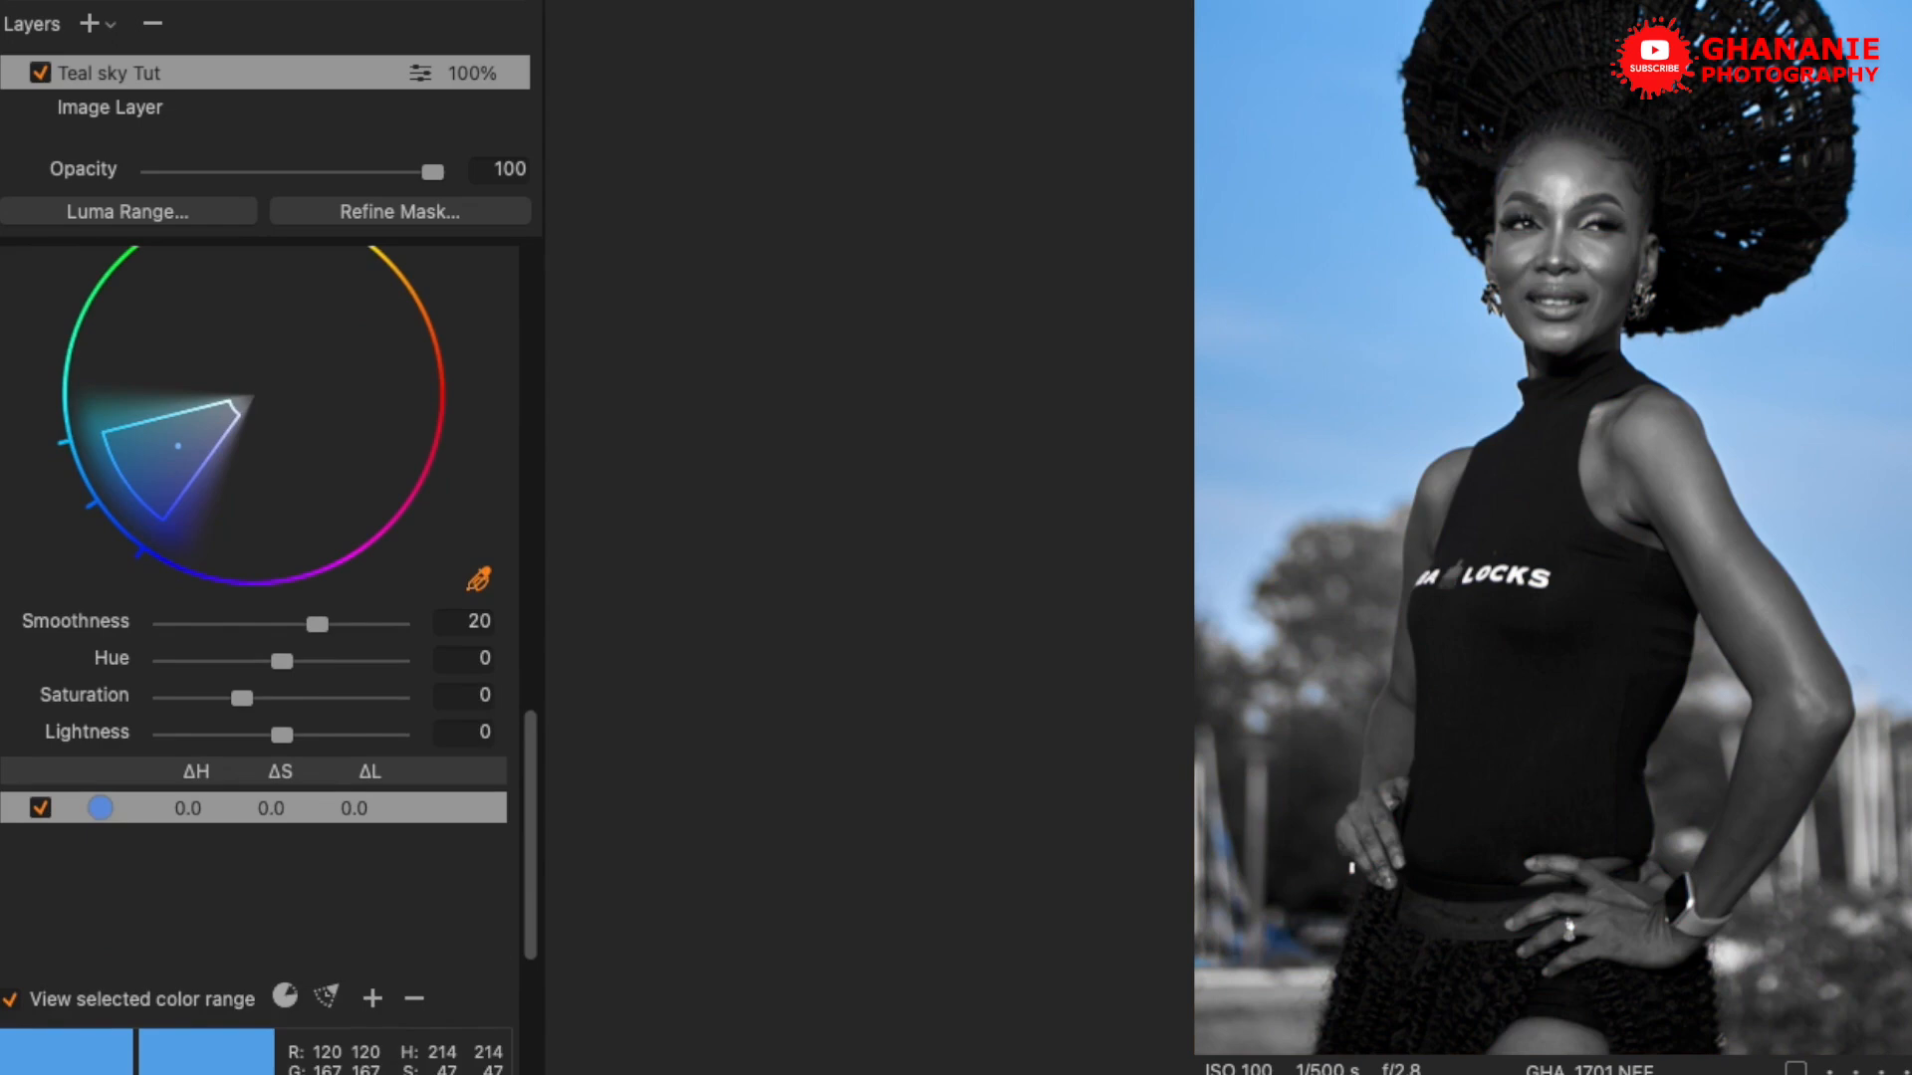
drag(125, 482, 107, 494)
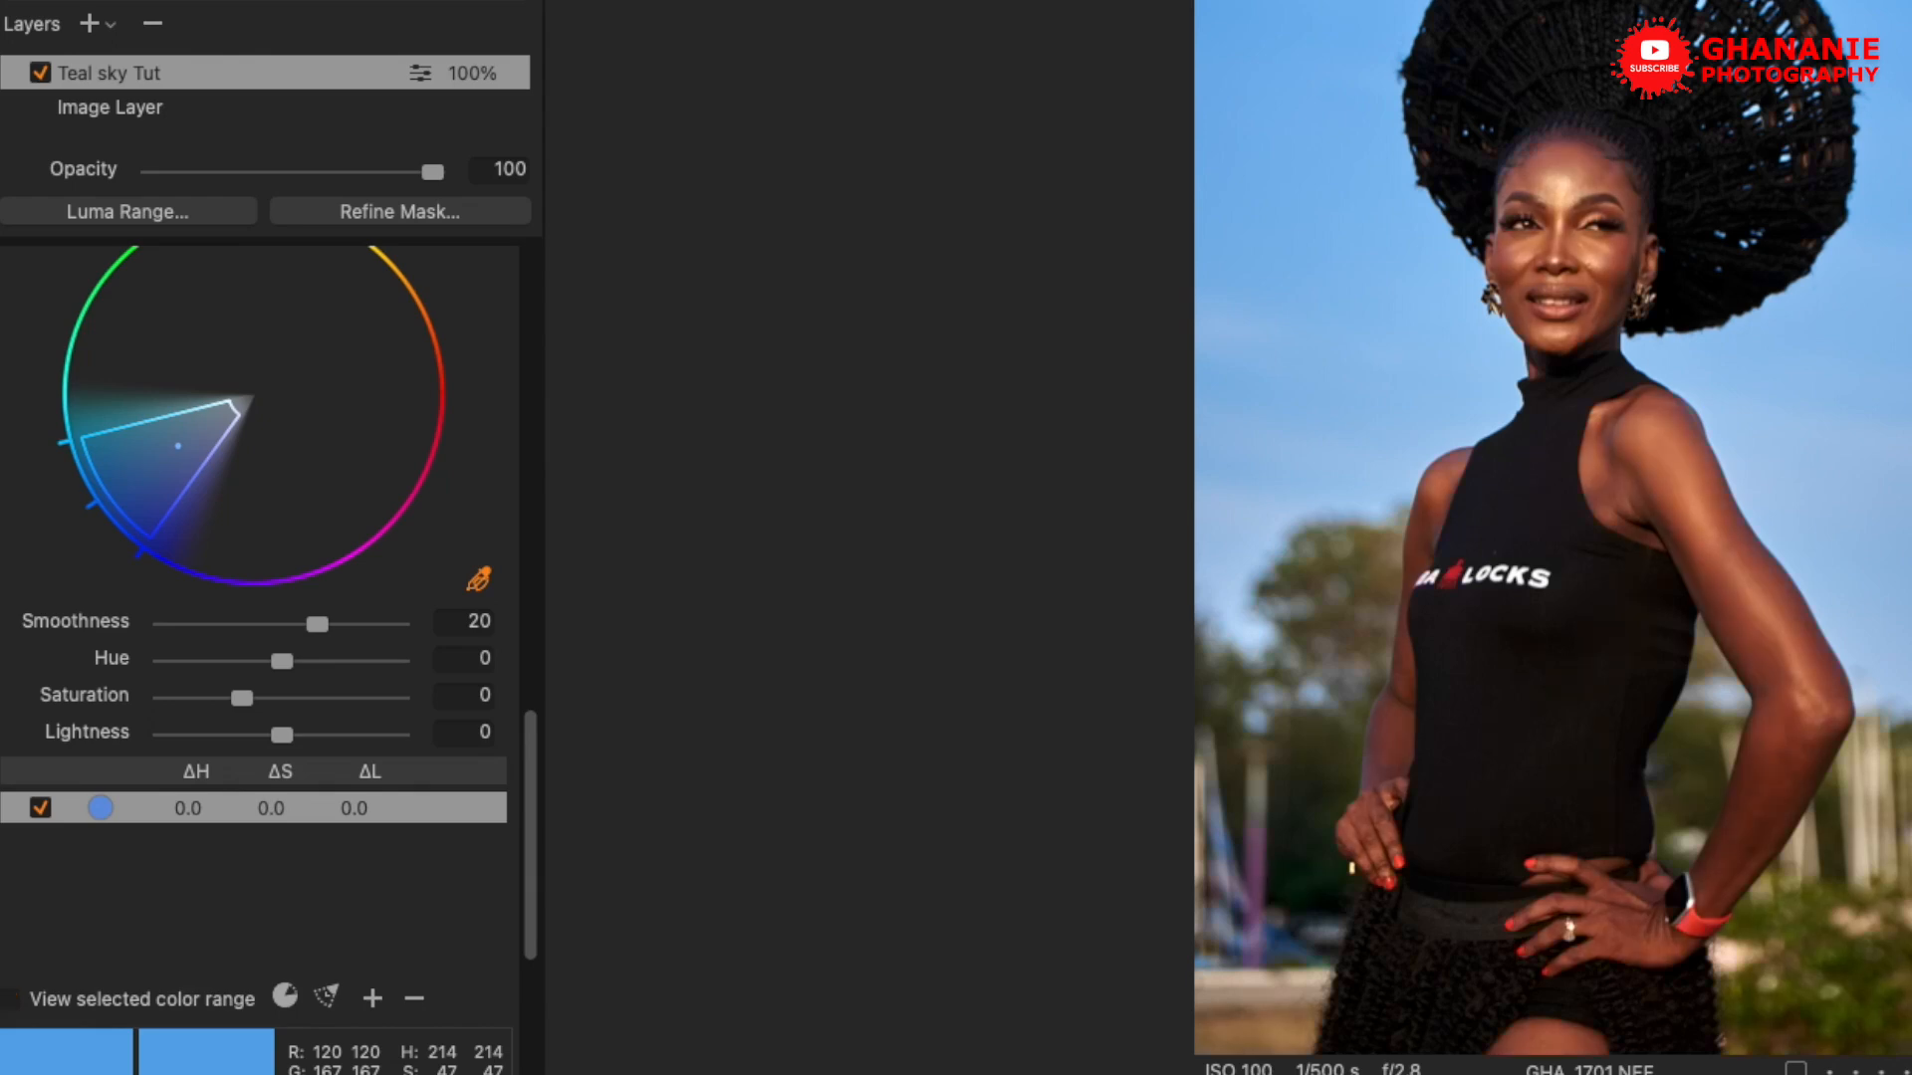
Set the hue of the selected sky color range to -30 for a teal tone
scroll(269, 597, up, 3)
drag(282, 797, 398, 797)
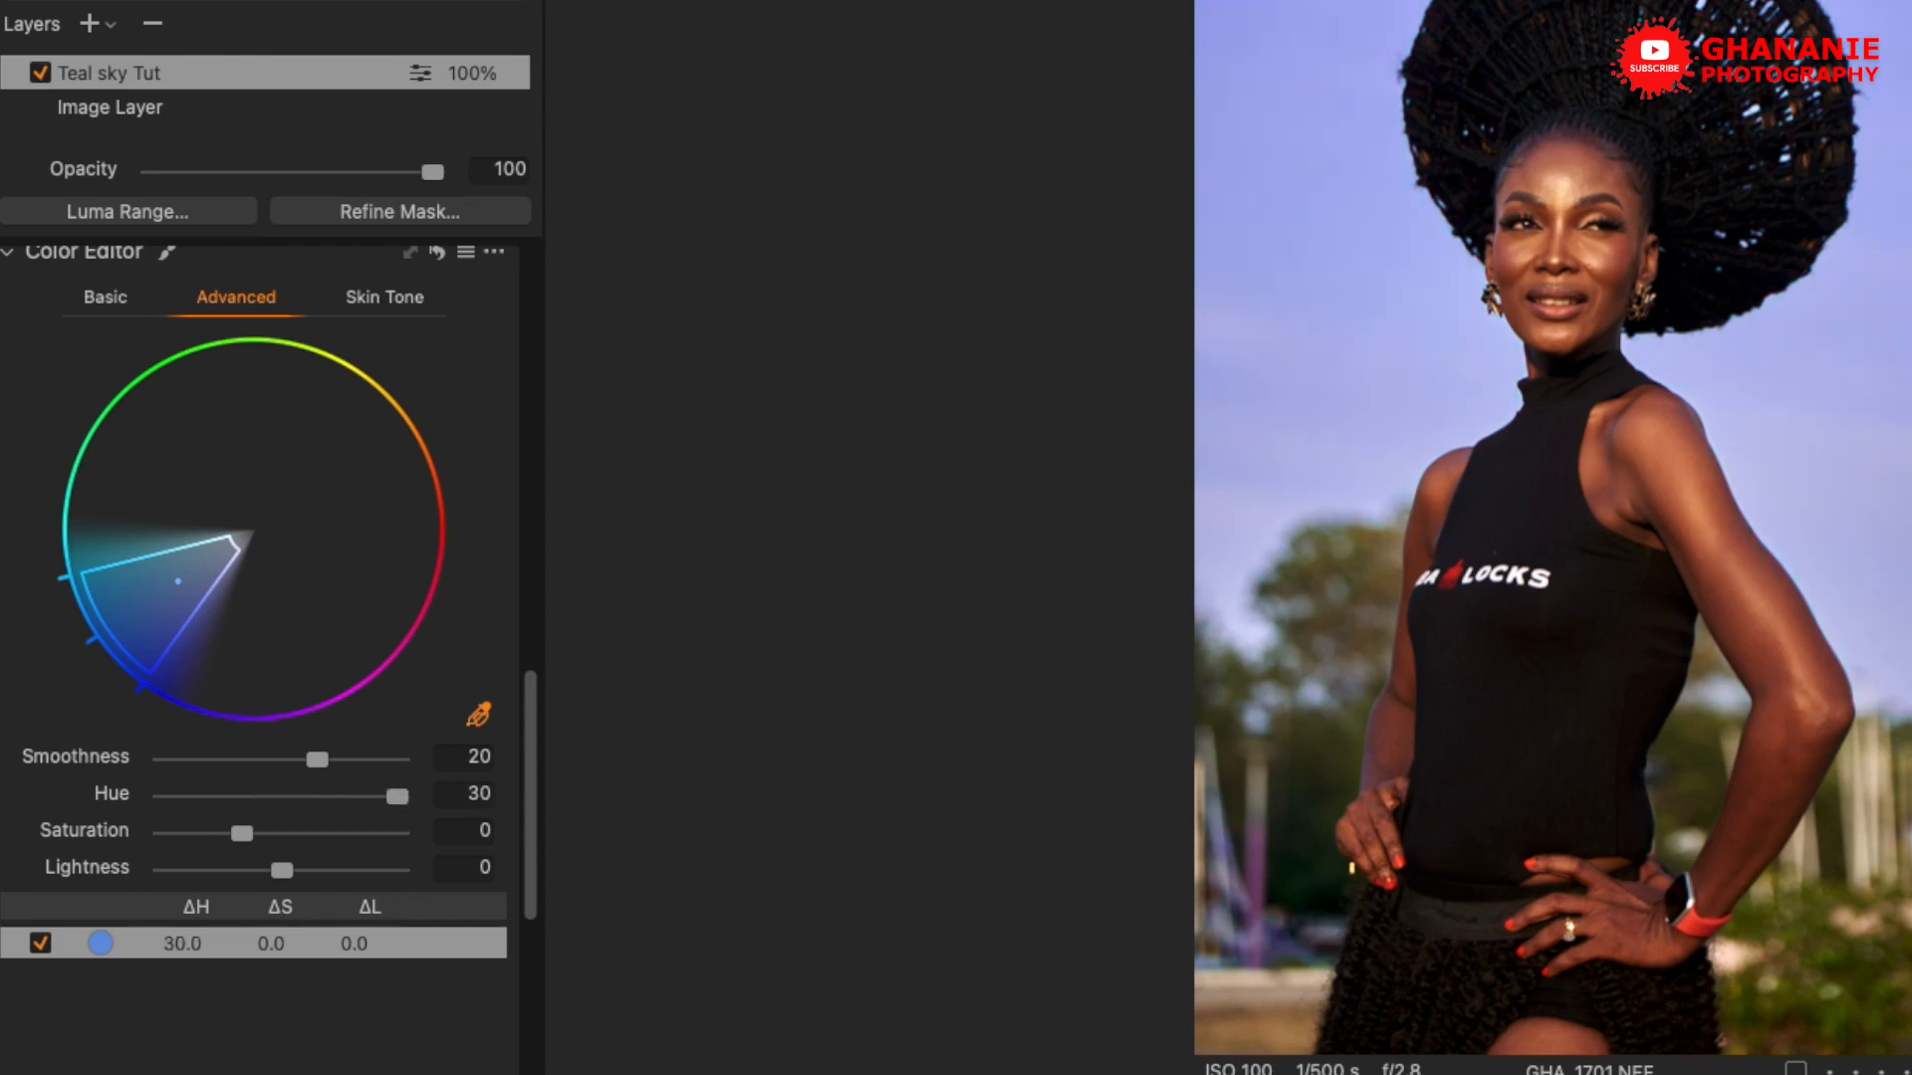
drag(397, 797, 164, 796)
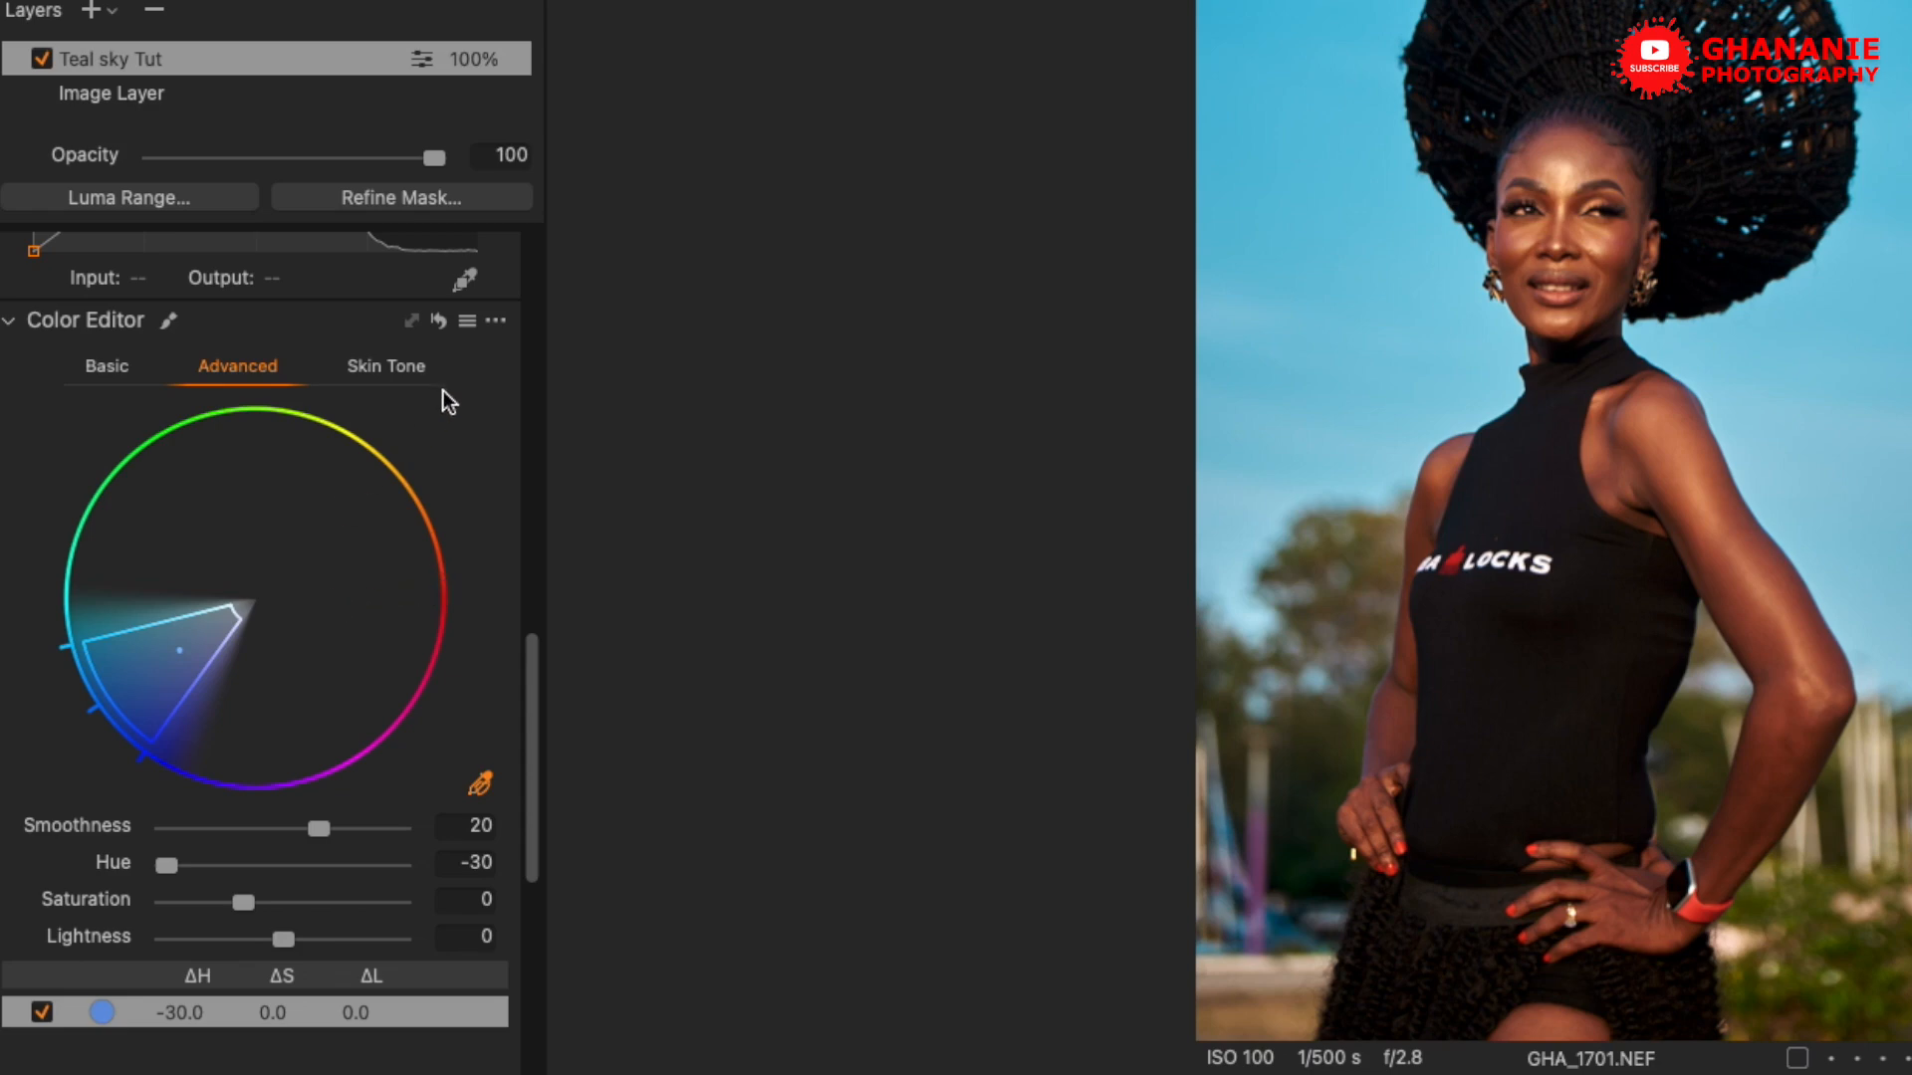
Save the Advanced Color Editor settings as a custom preset named Teal Sky Tut in the Ghananie folder
click(466, 325)
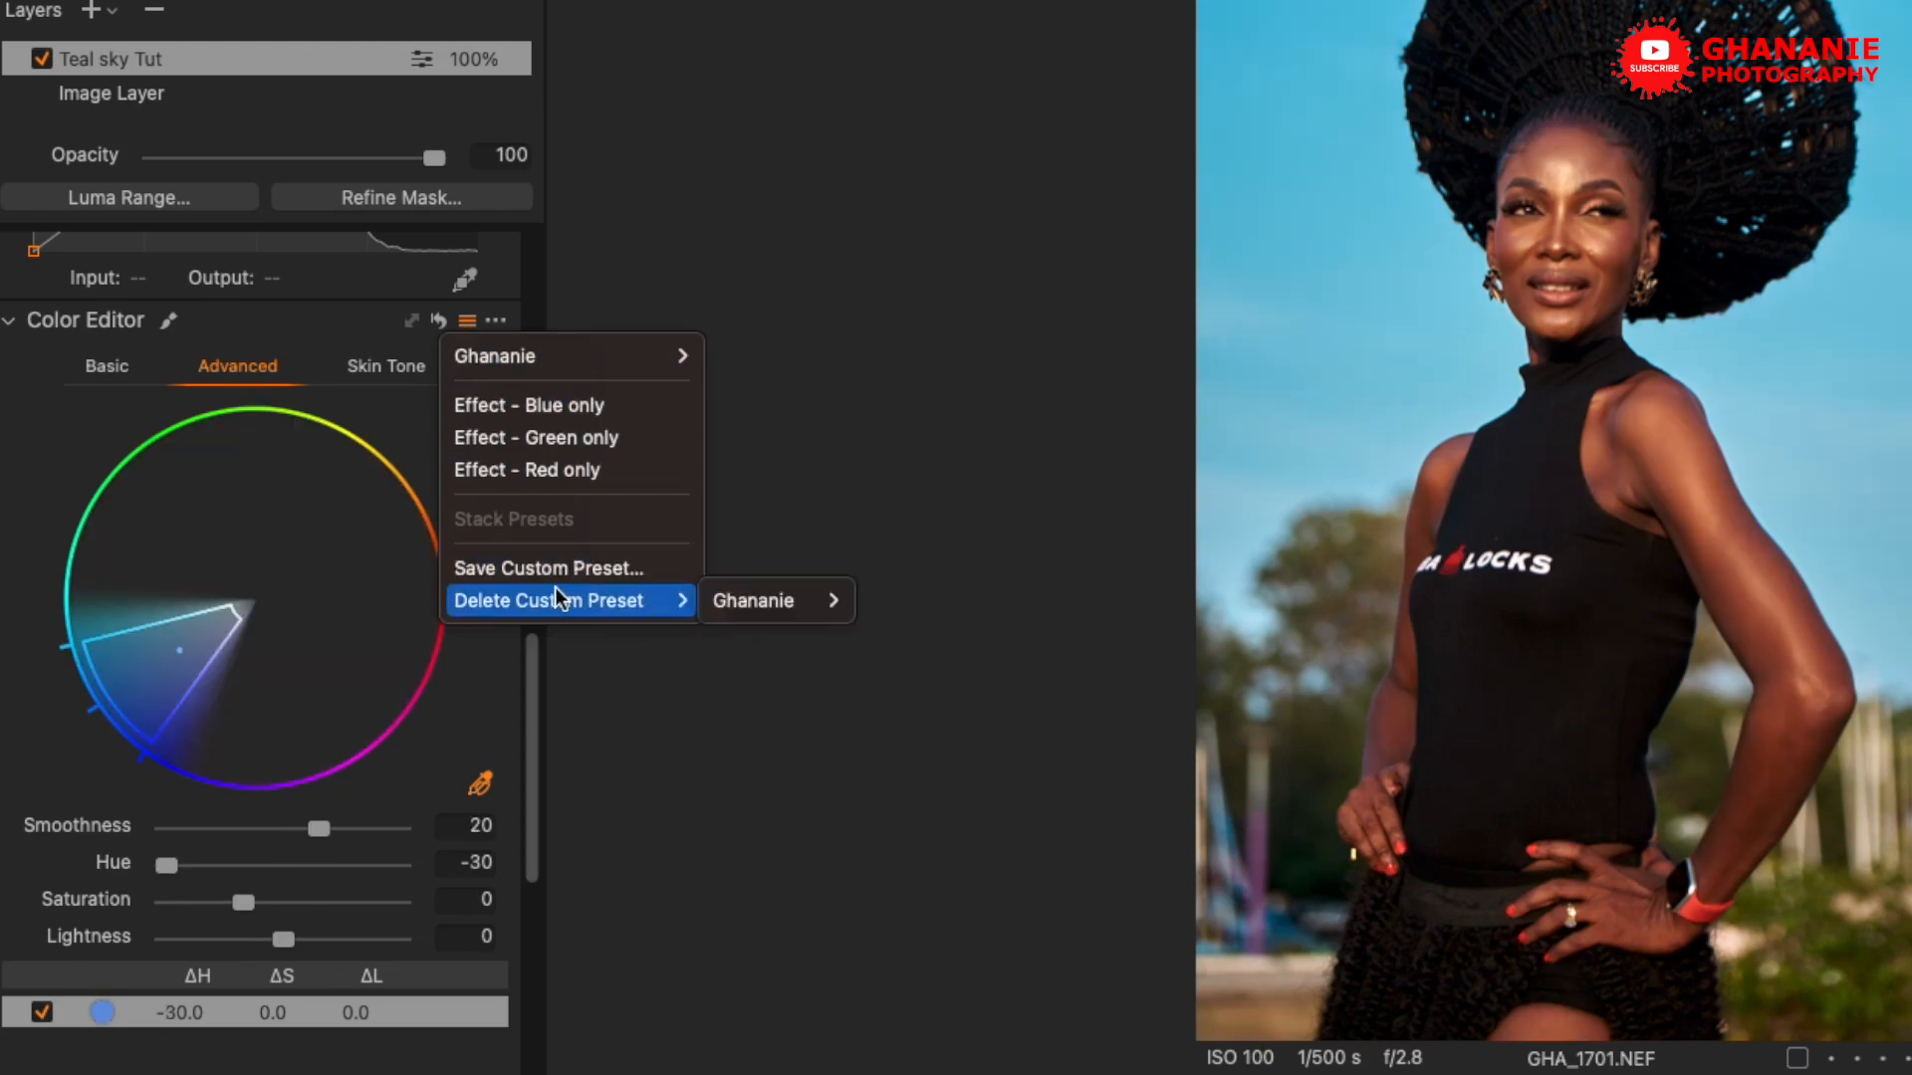
click(608, 568)
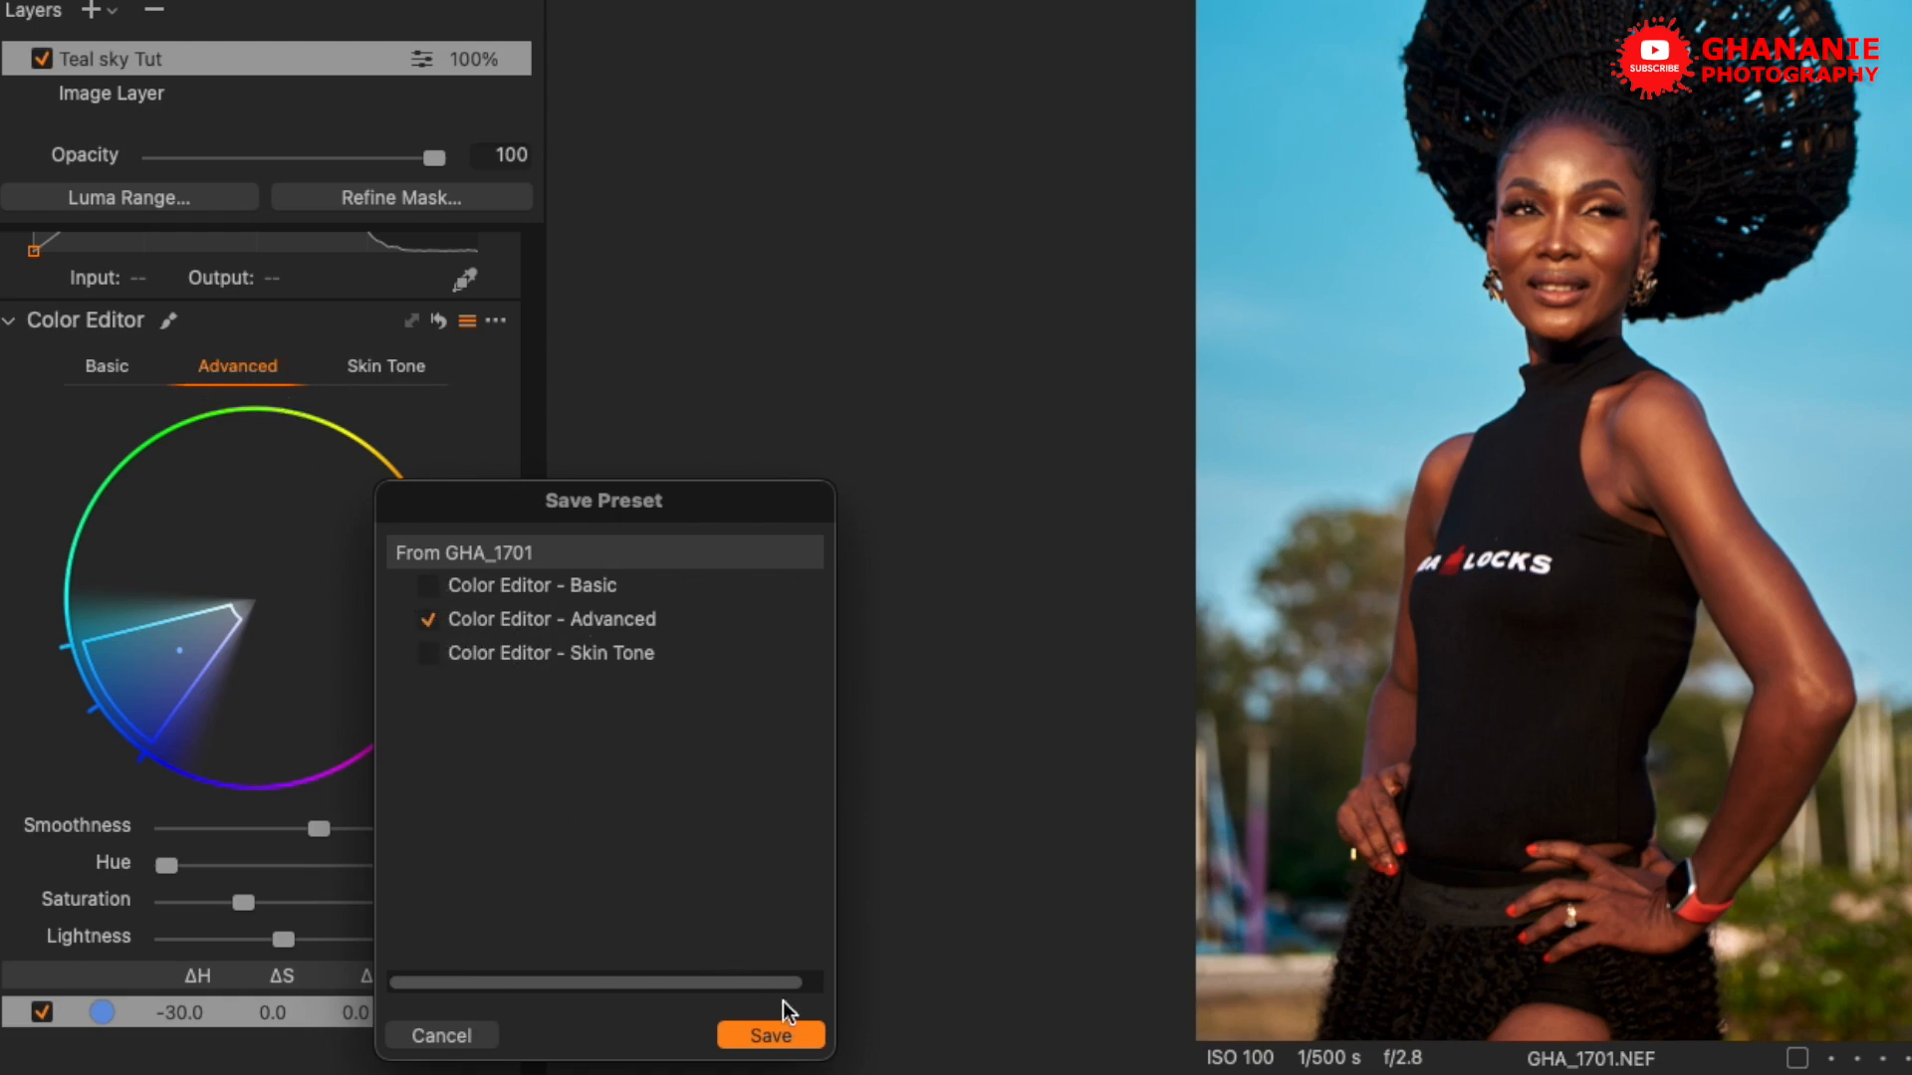
click(783, 1035)
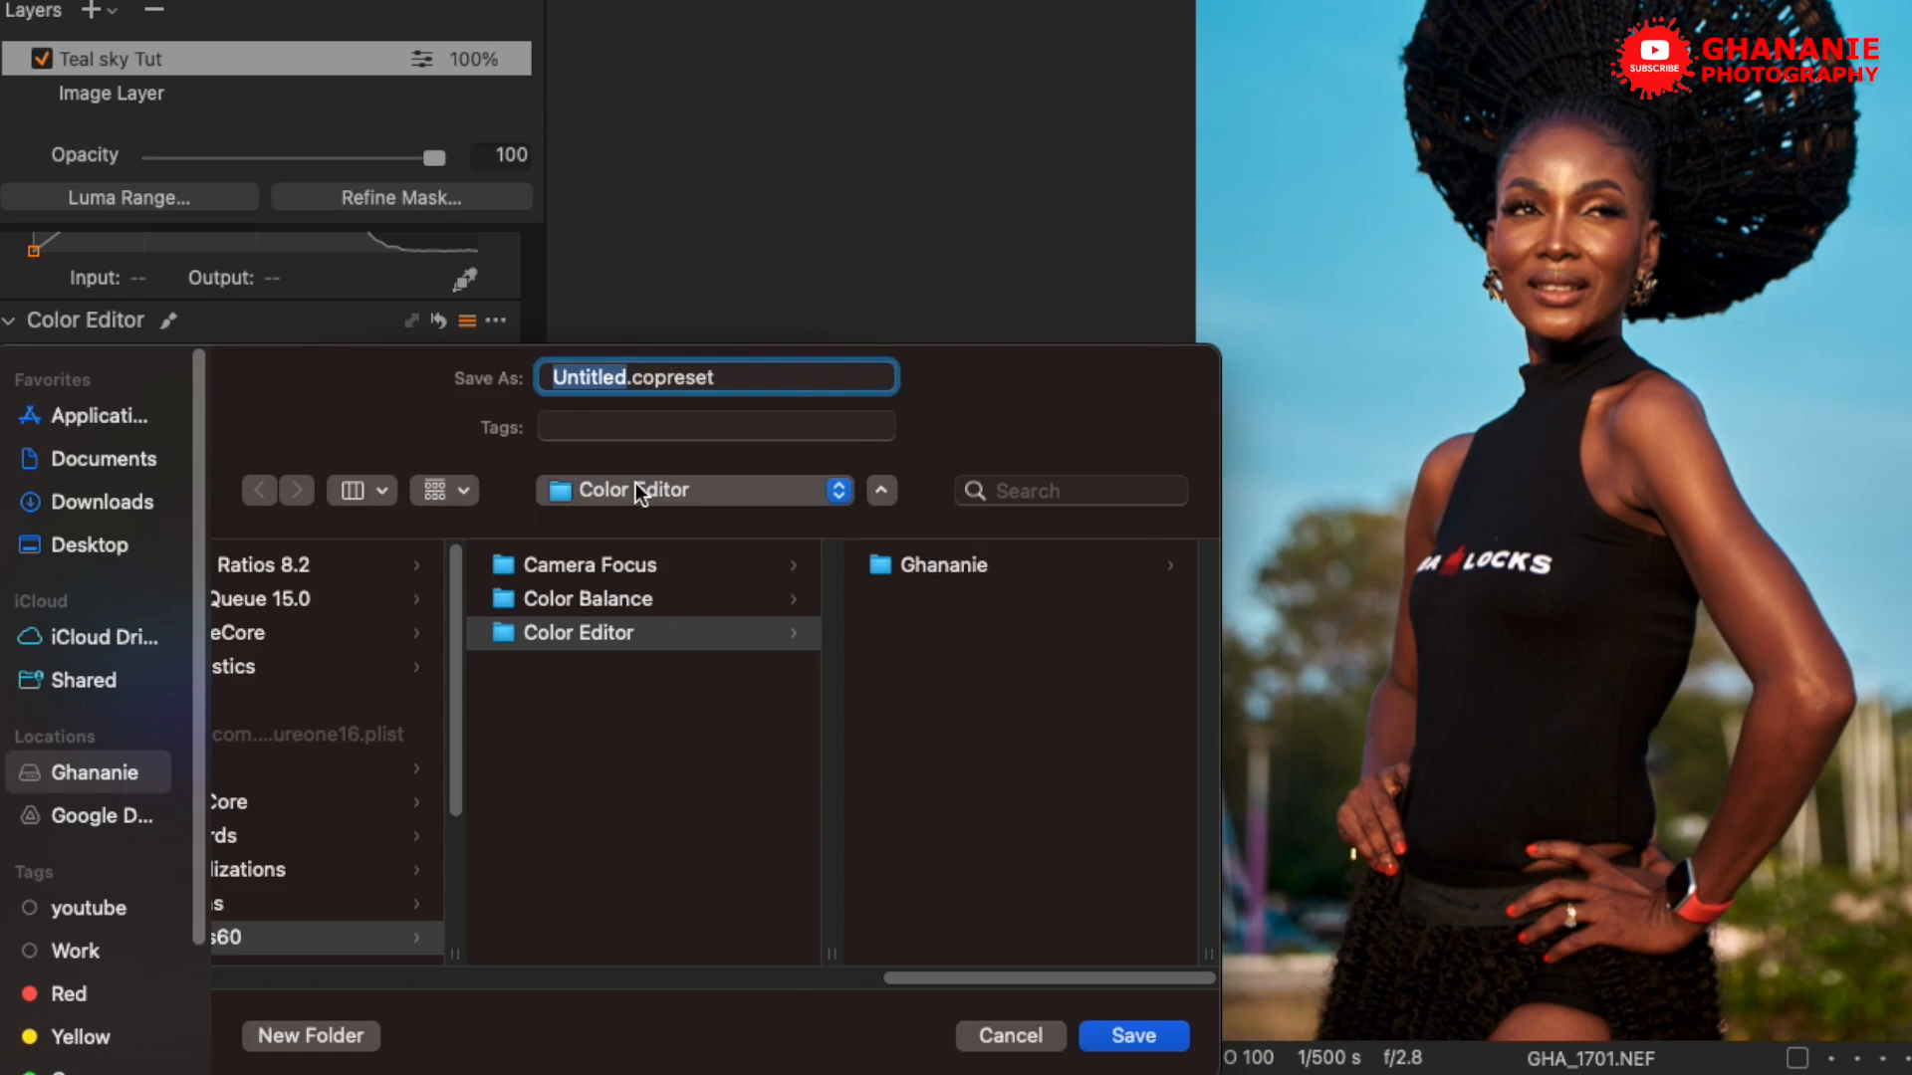
text(Teal S)
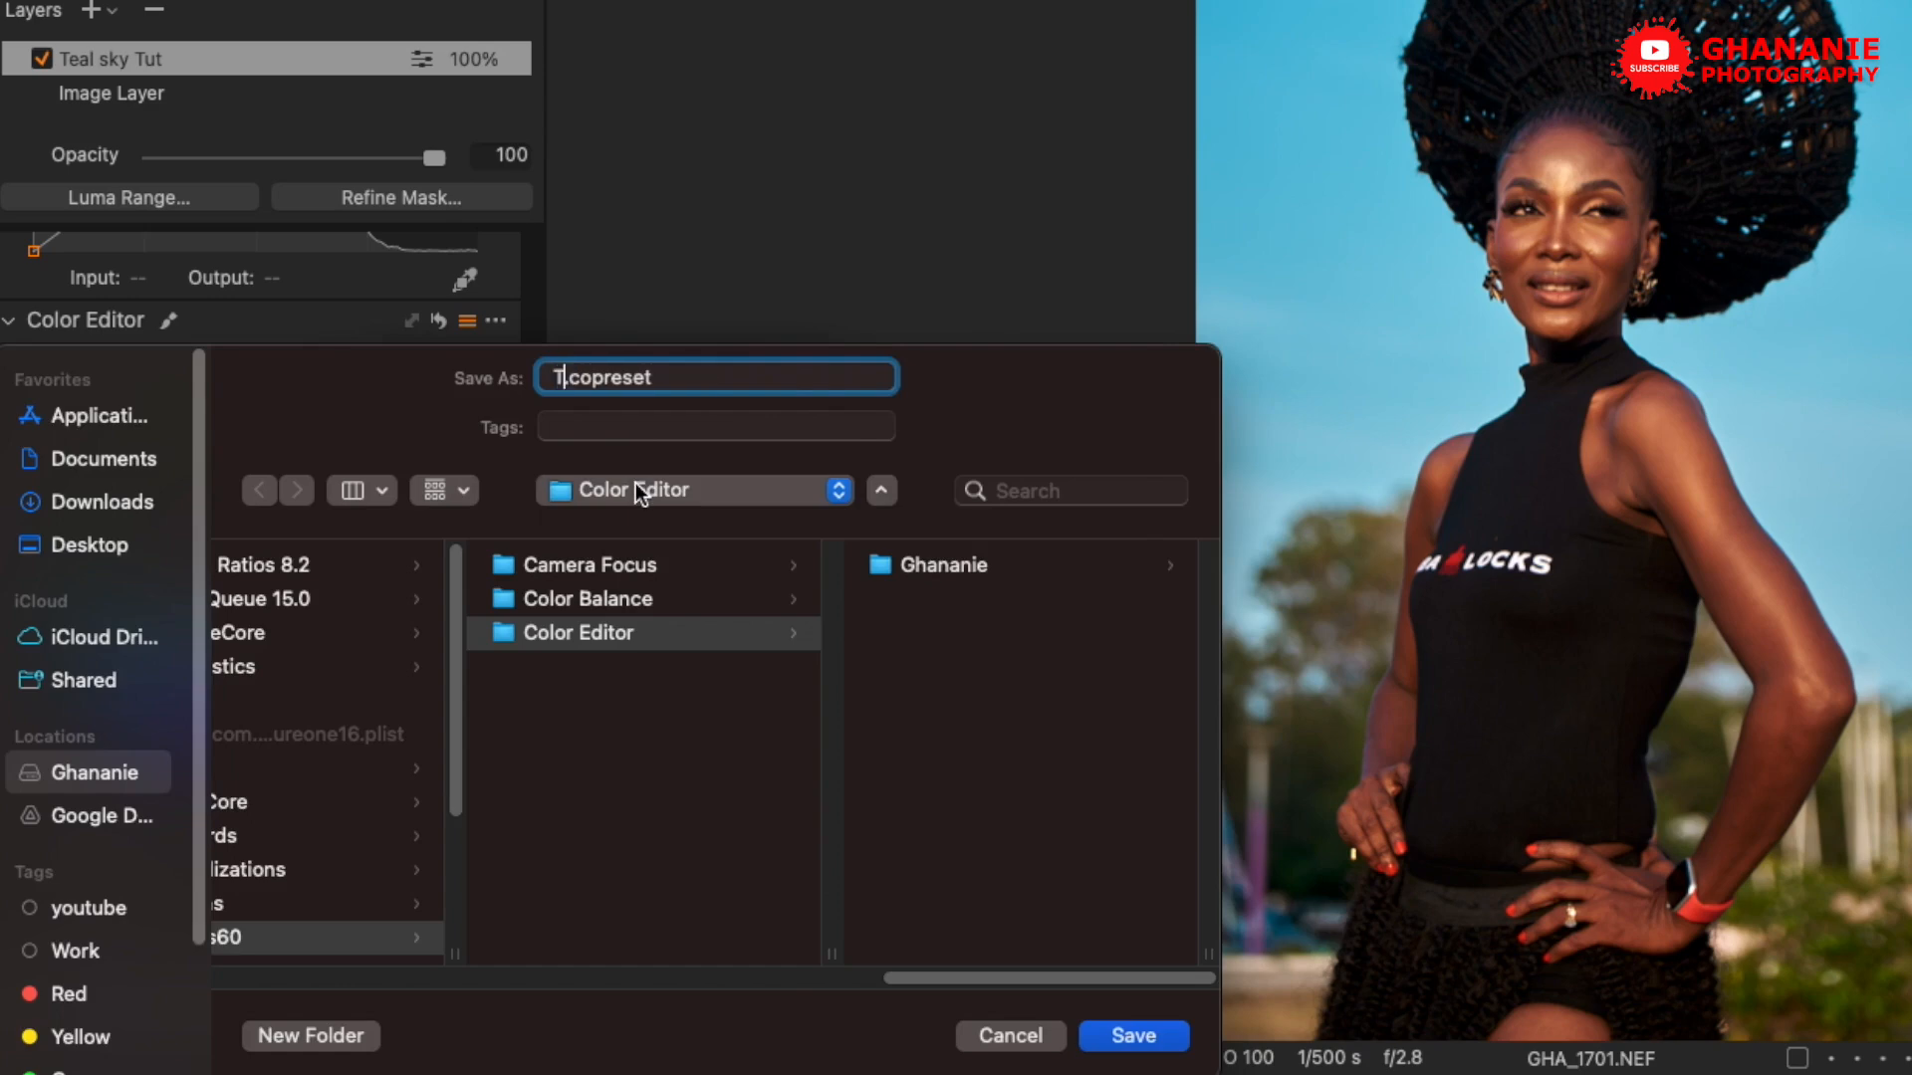
text(ky Tut)
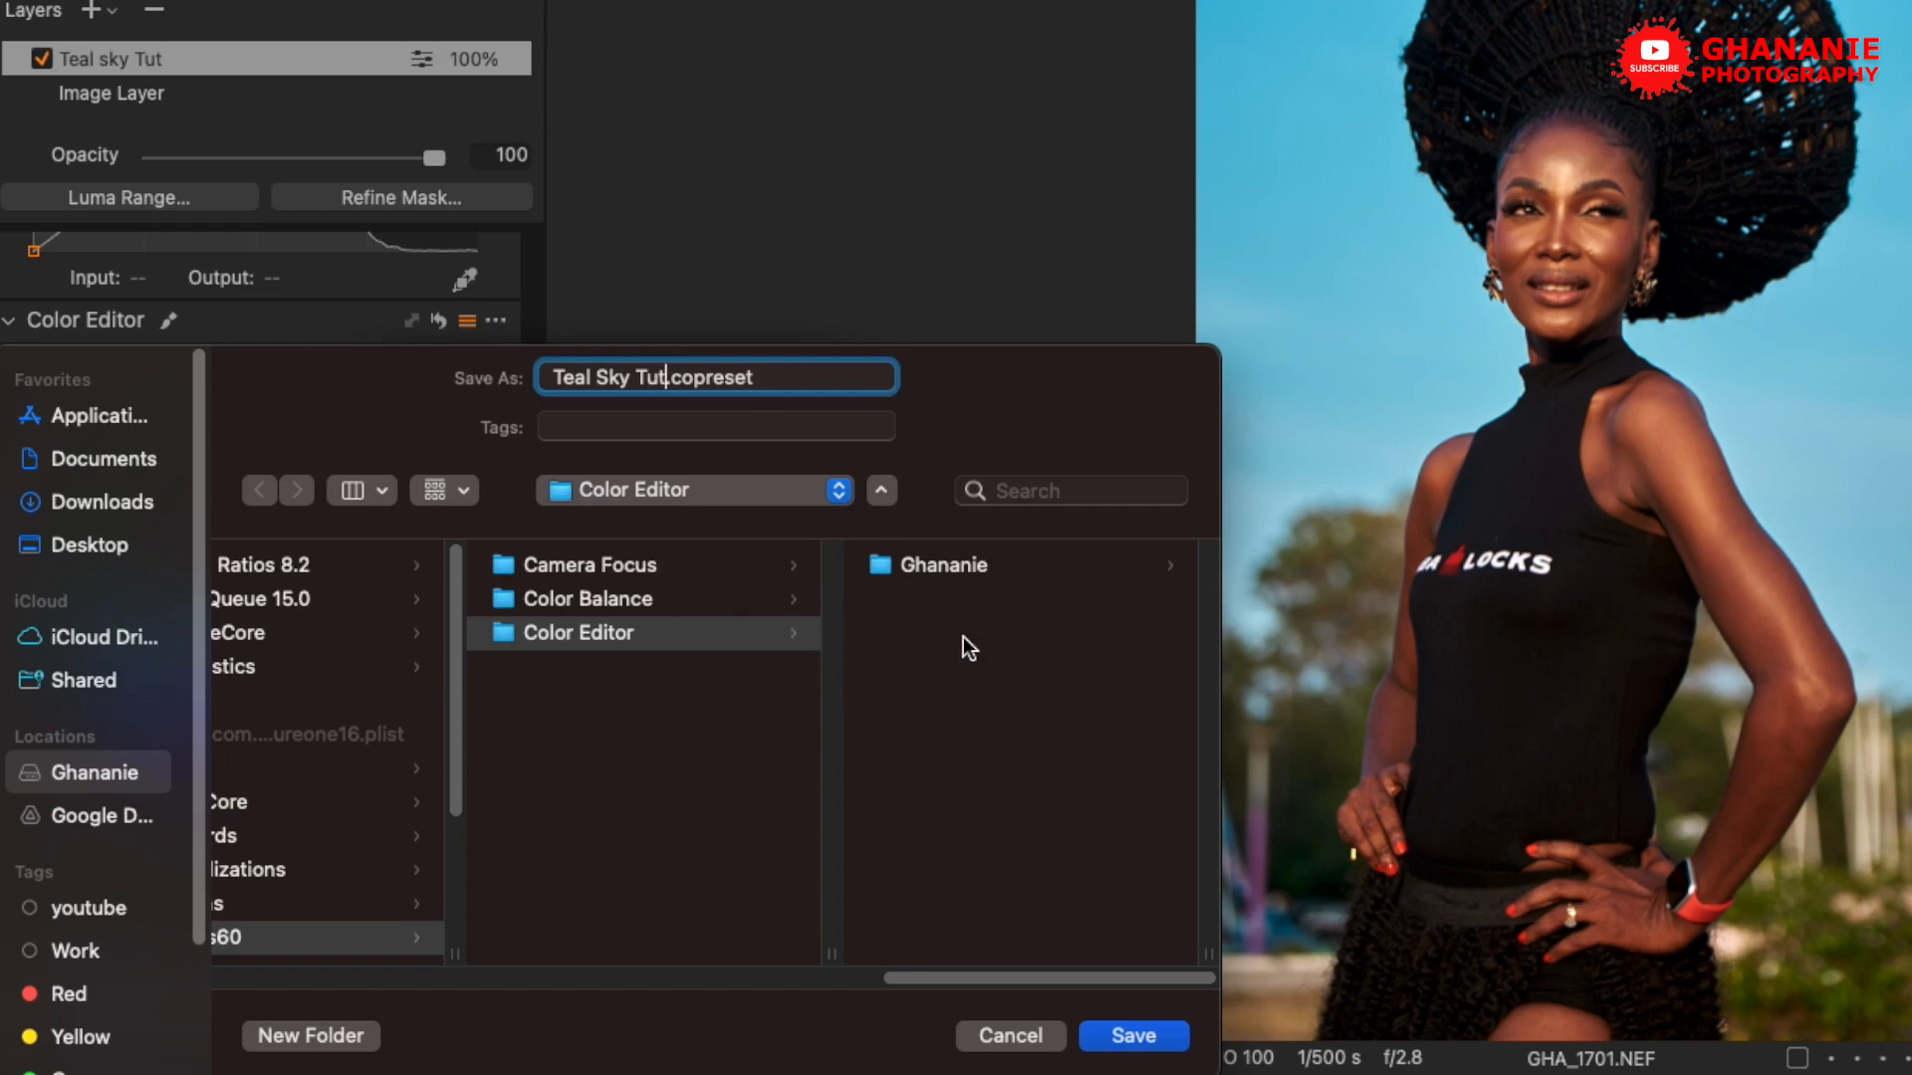
click(951, 565)
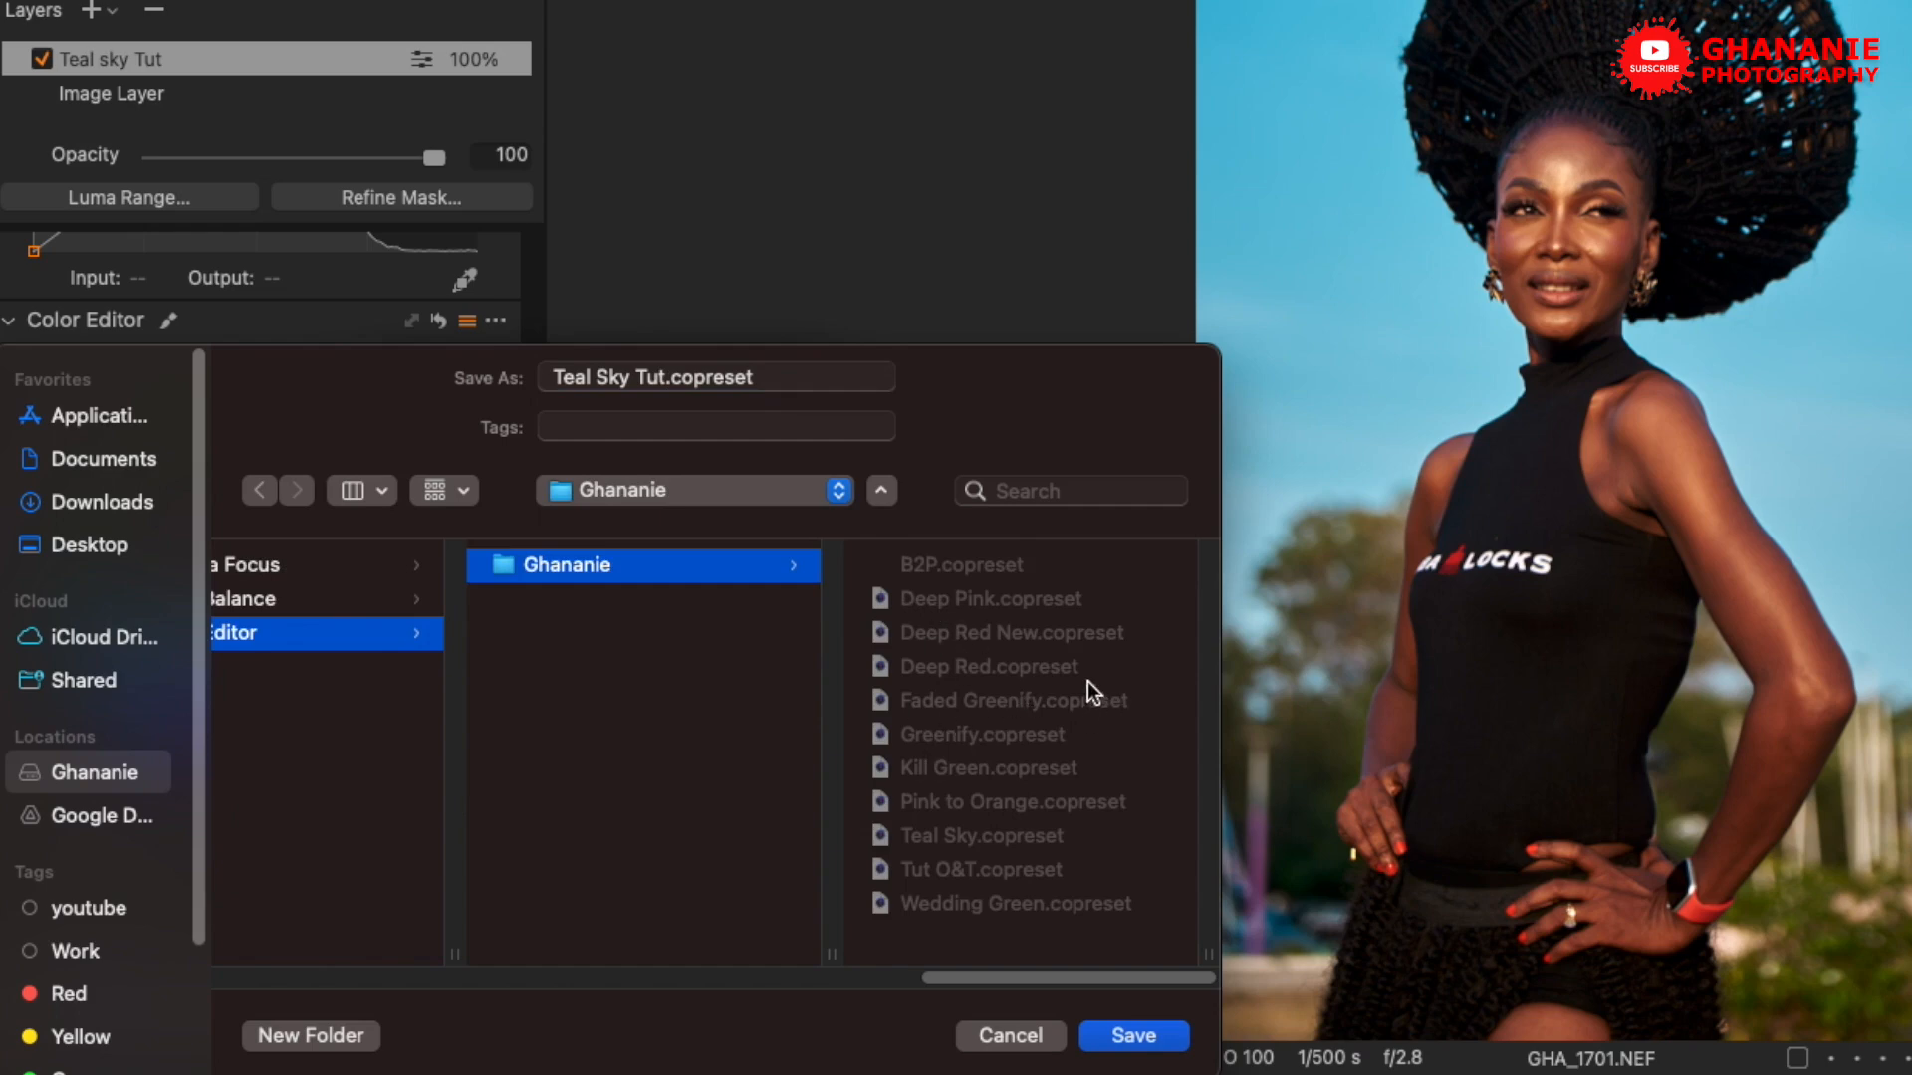
click(1132, 1036)
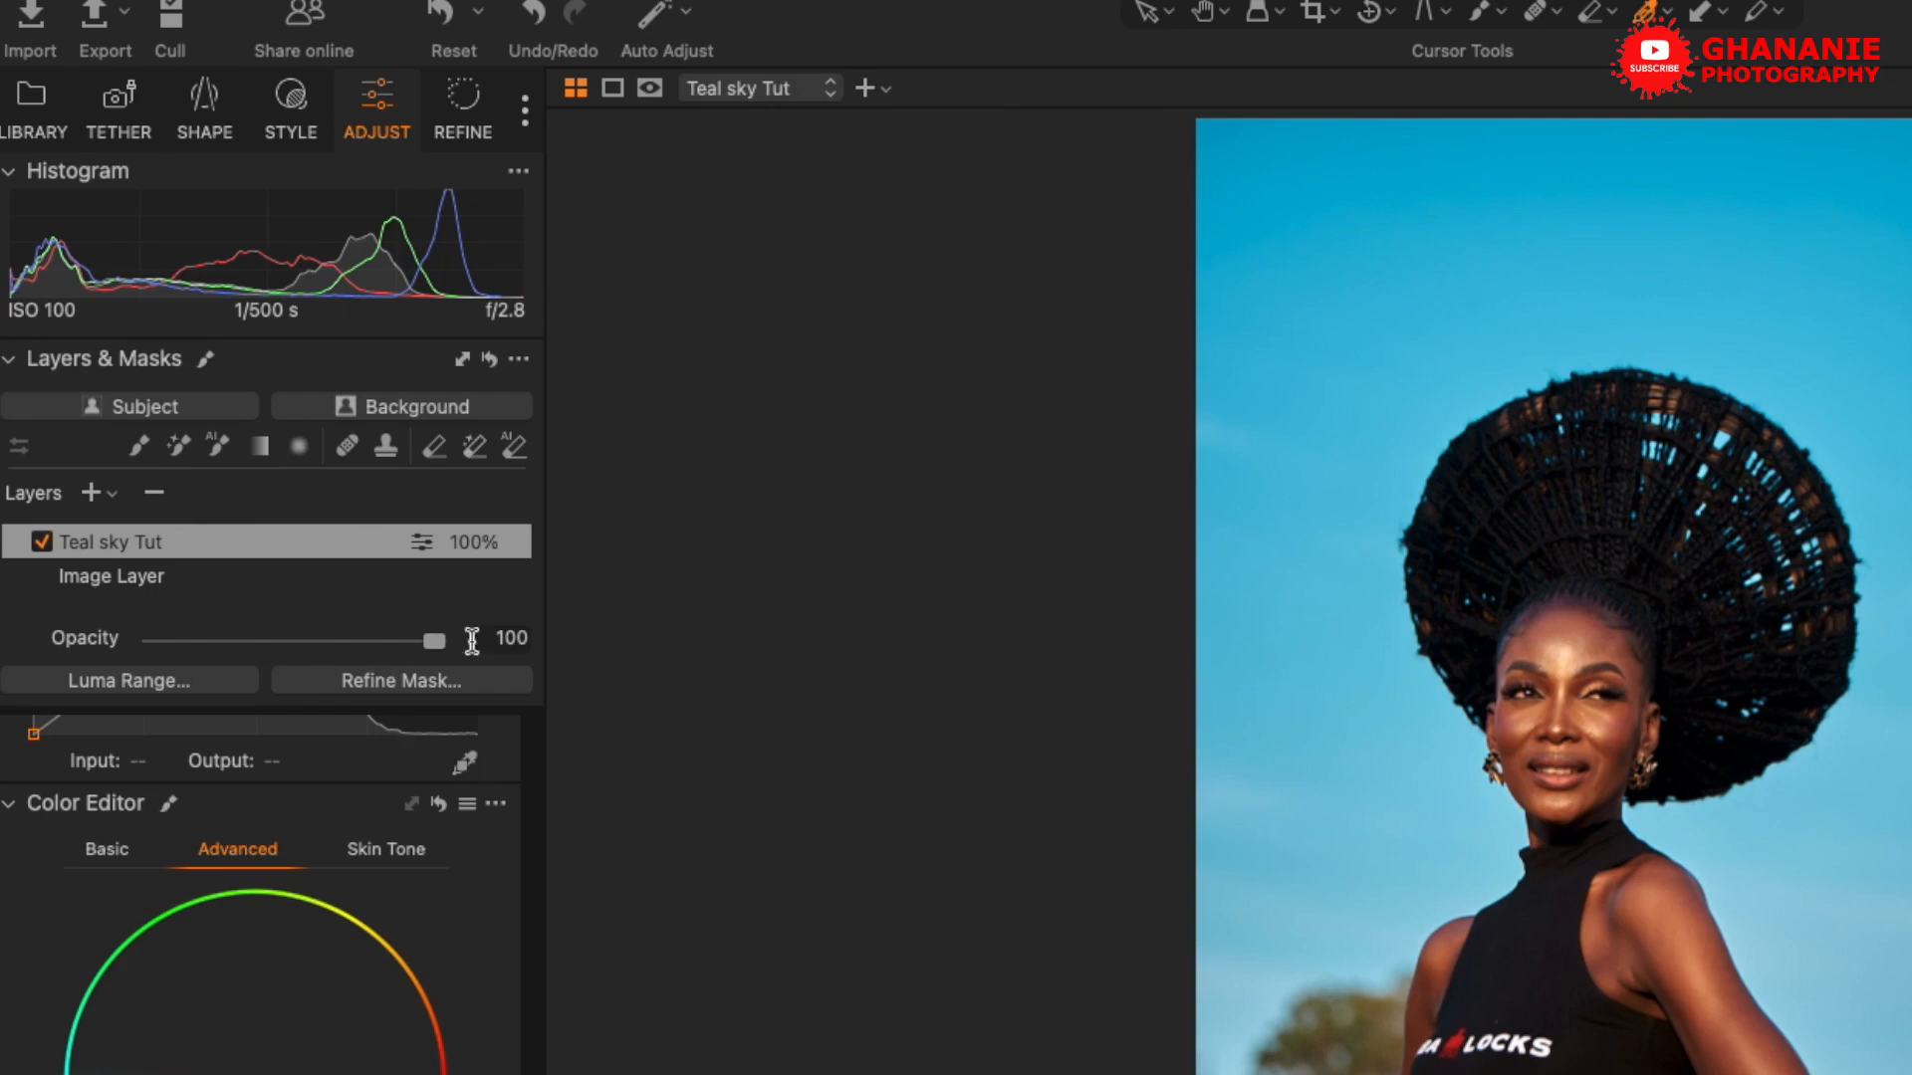
Expand the custom Color Editor presets down to the Ghananie group to show the saved preset
click(308, 137)
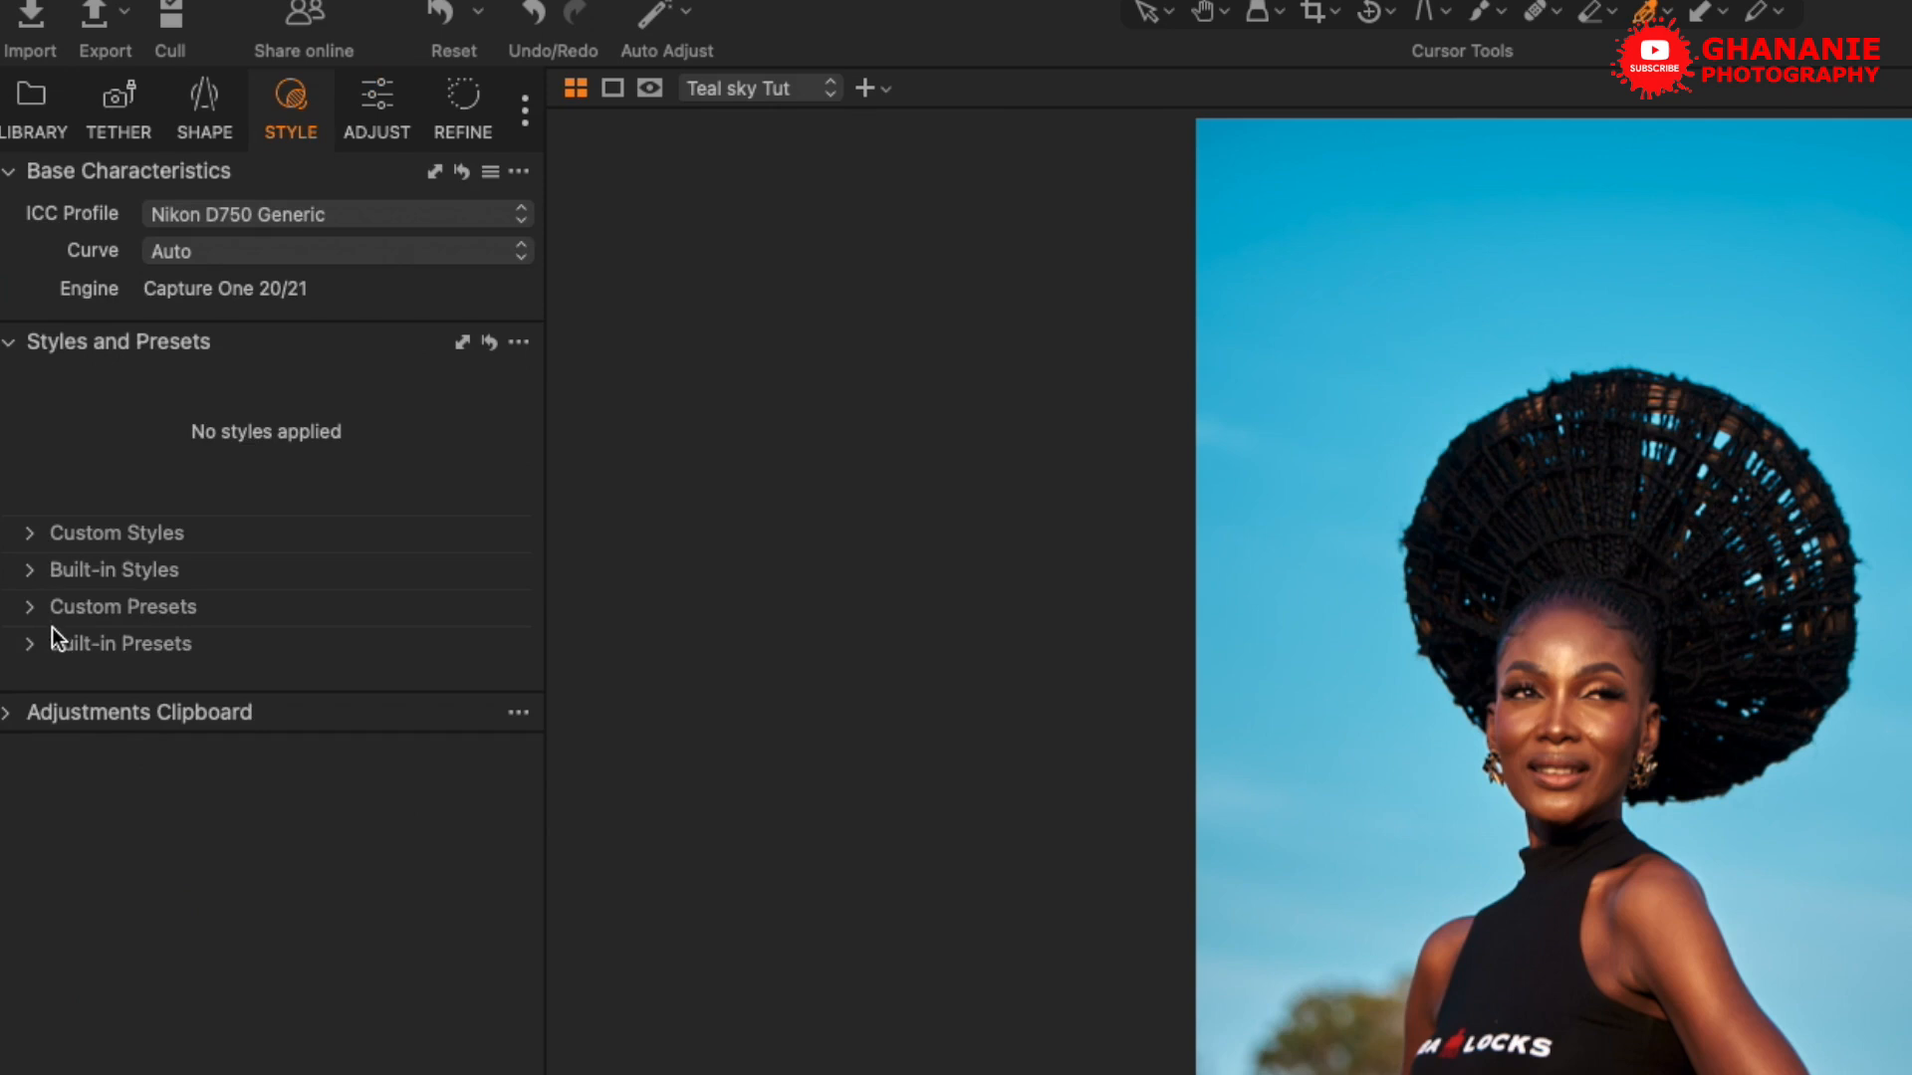
click(31, 609)
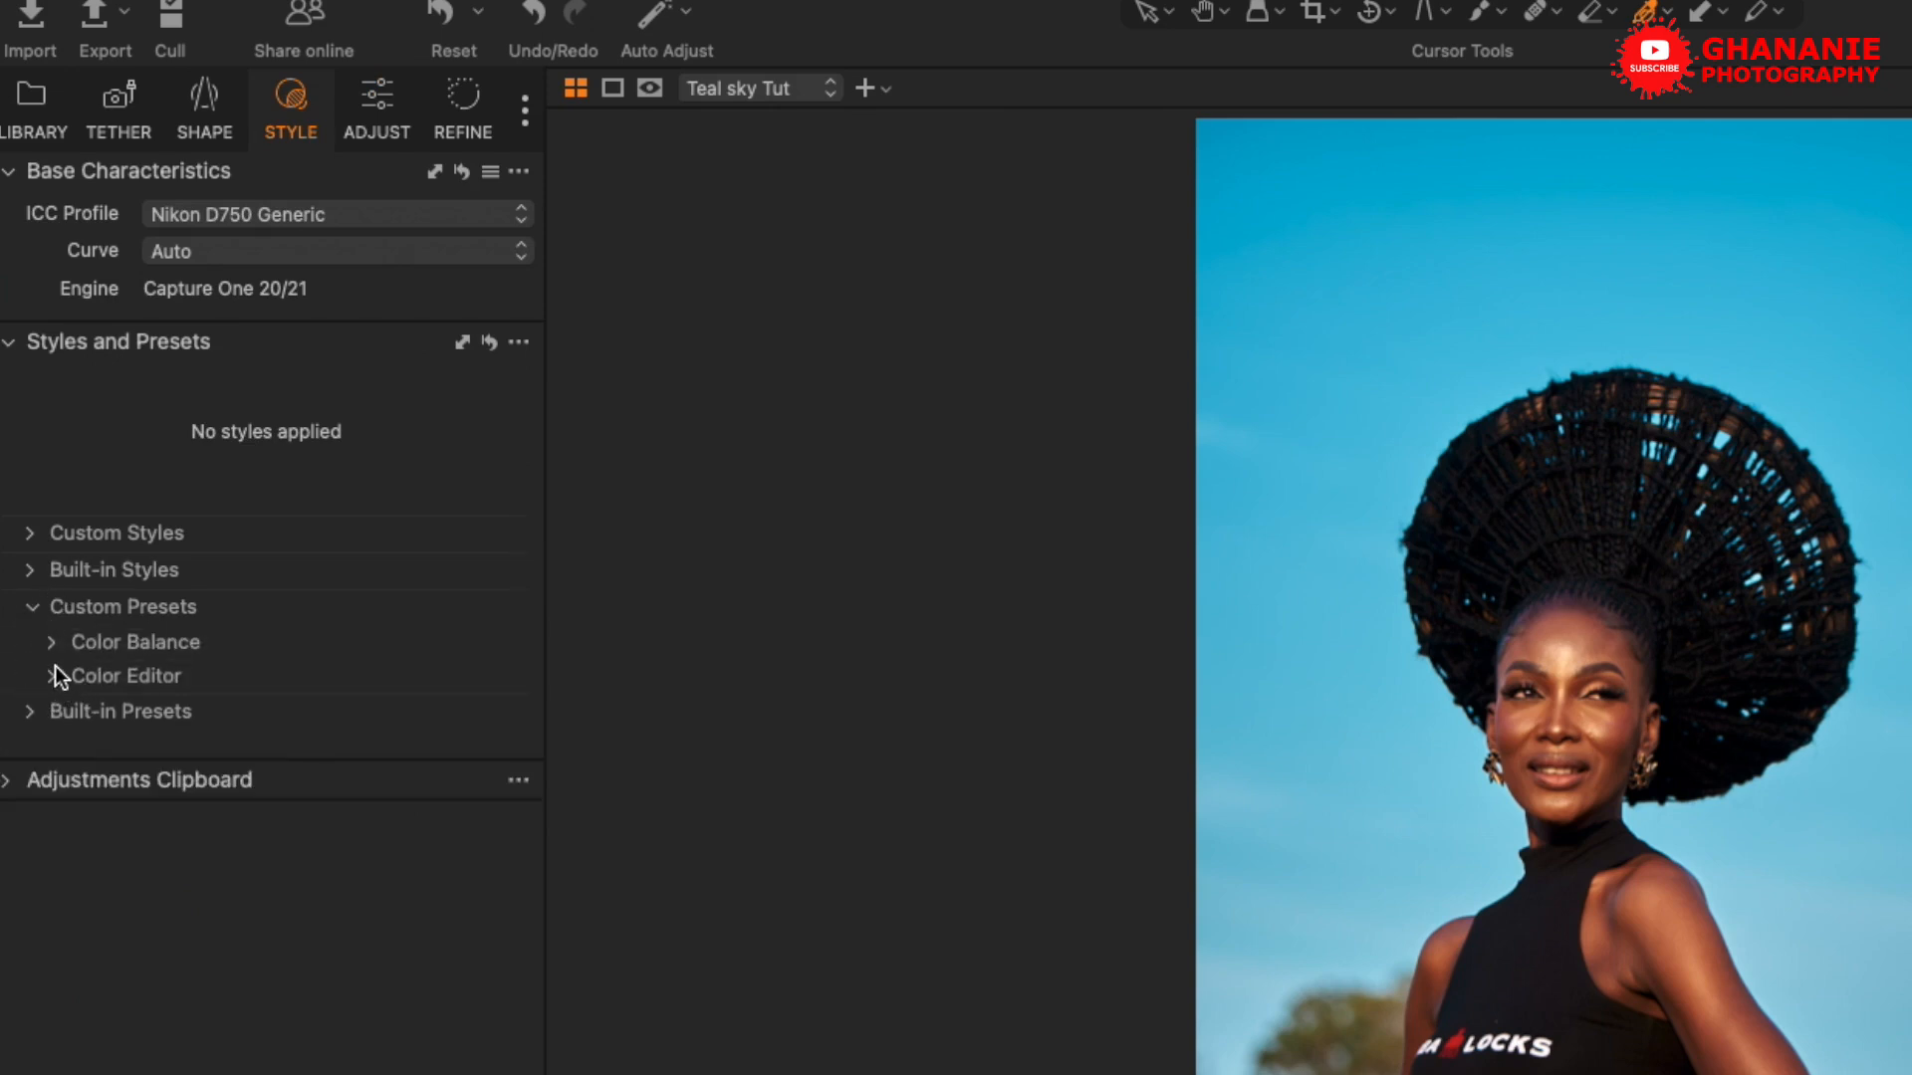
click(52, 674)
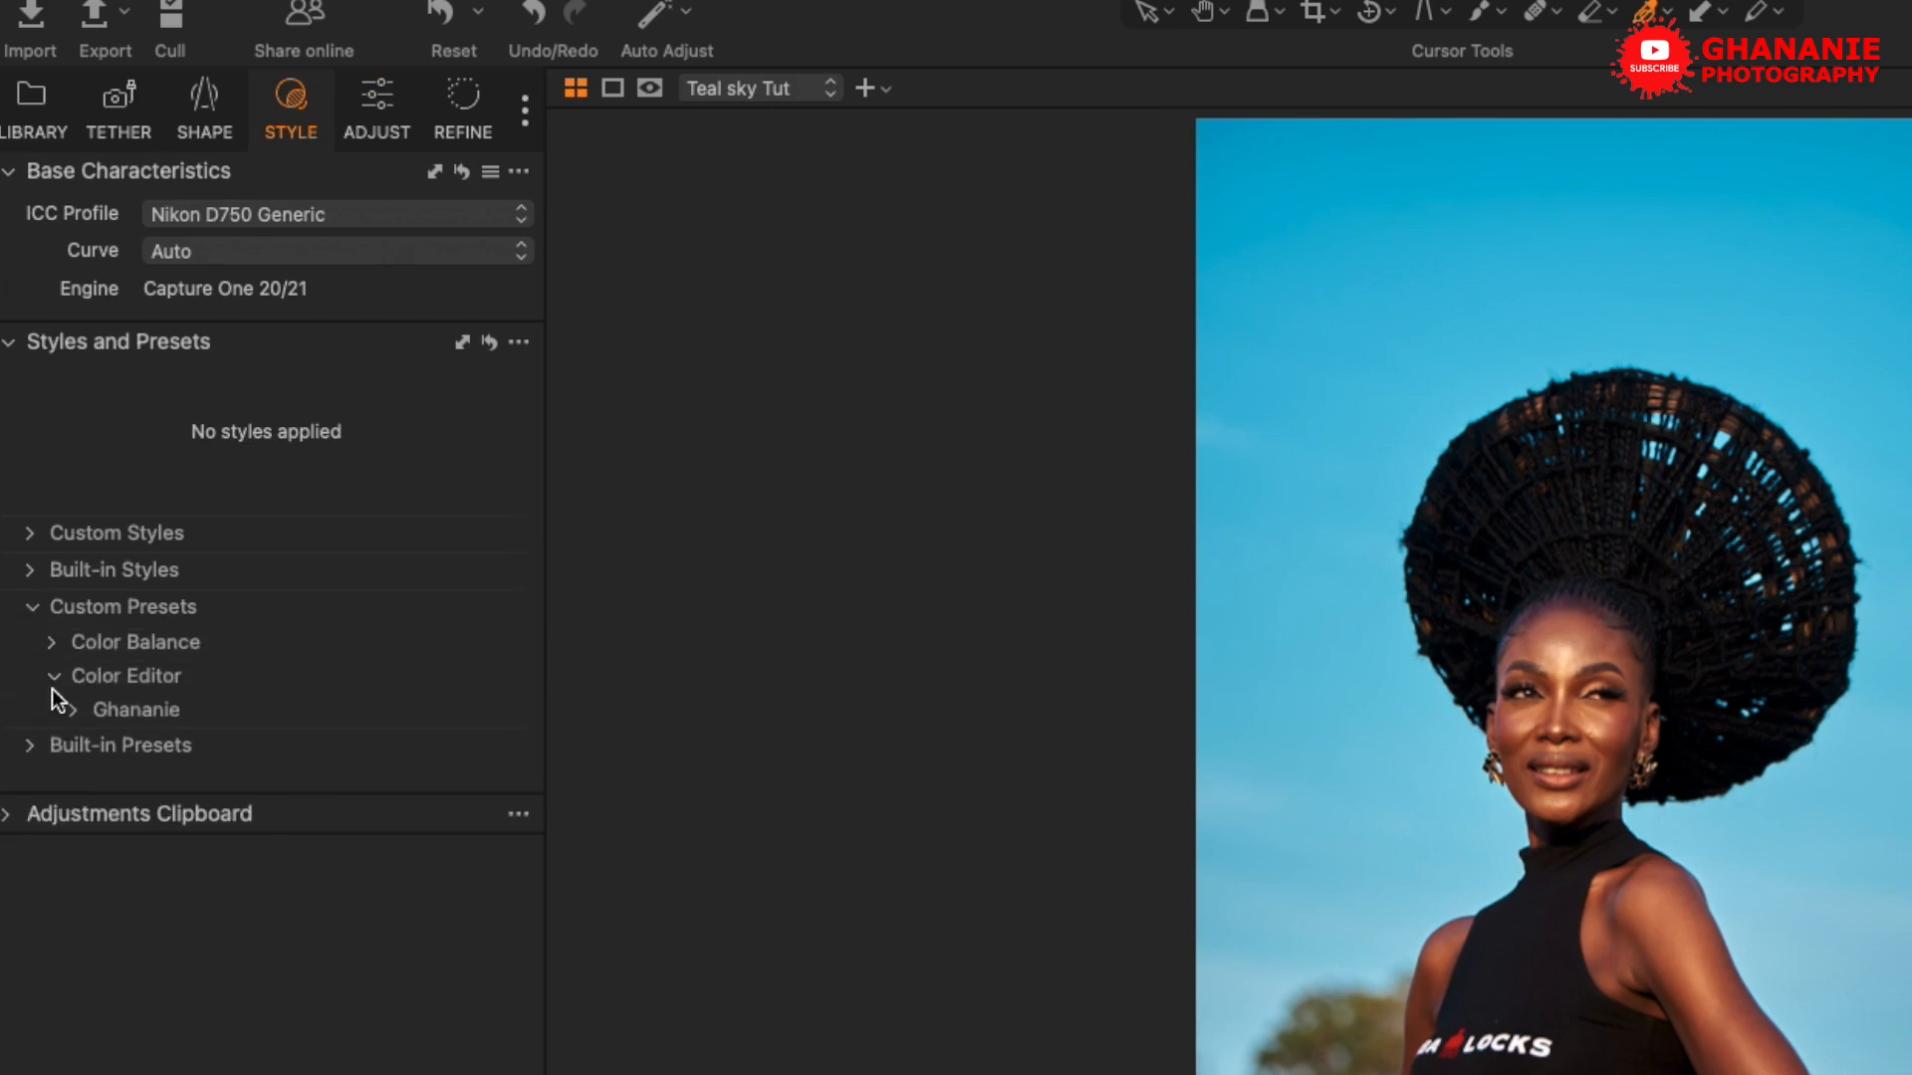
click(71, 709)
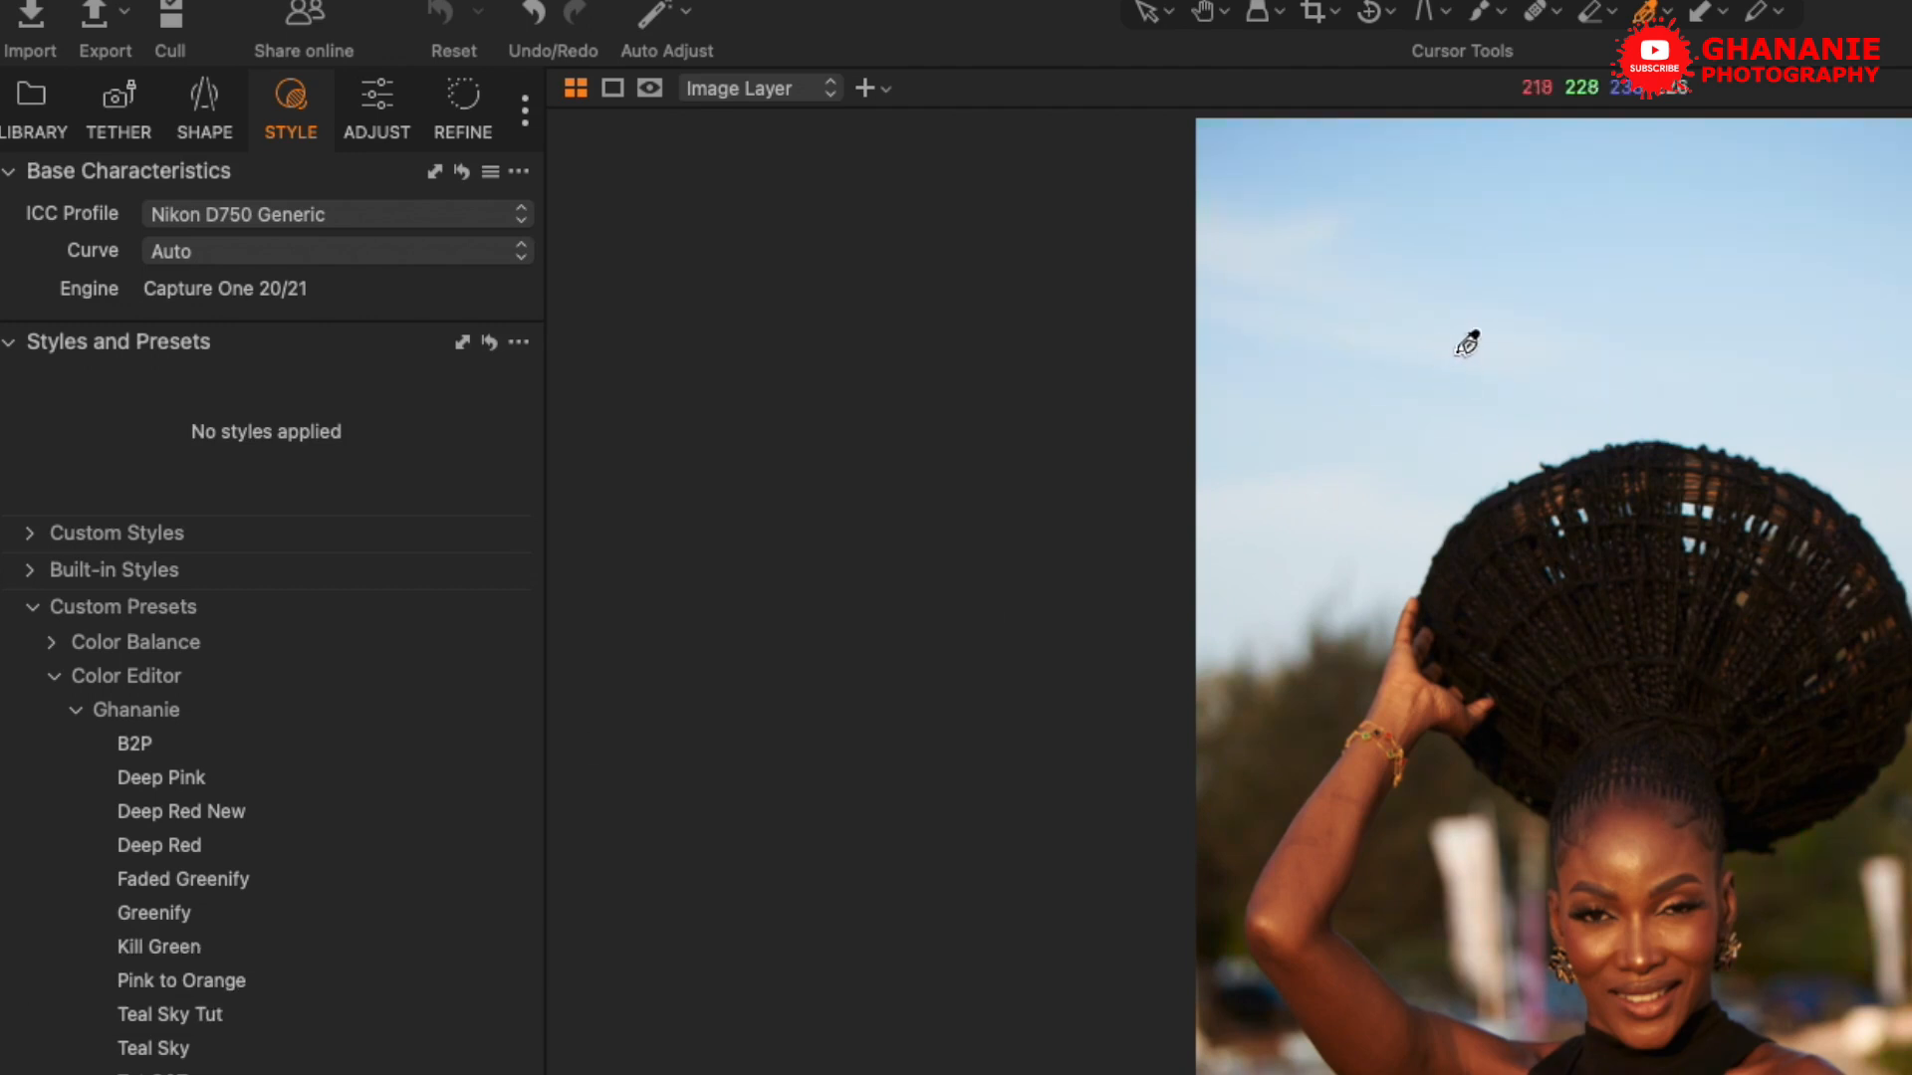
Review the Teal sky Tut layer on photo GHA_1701 and bring up the presets for photo GHA_1698
key(h)
double_click(1561, 358)
drag(1633, 687, 1527, 700)
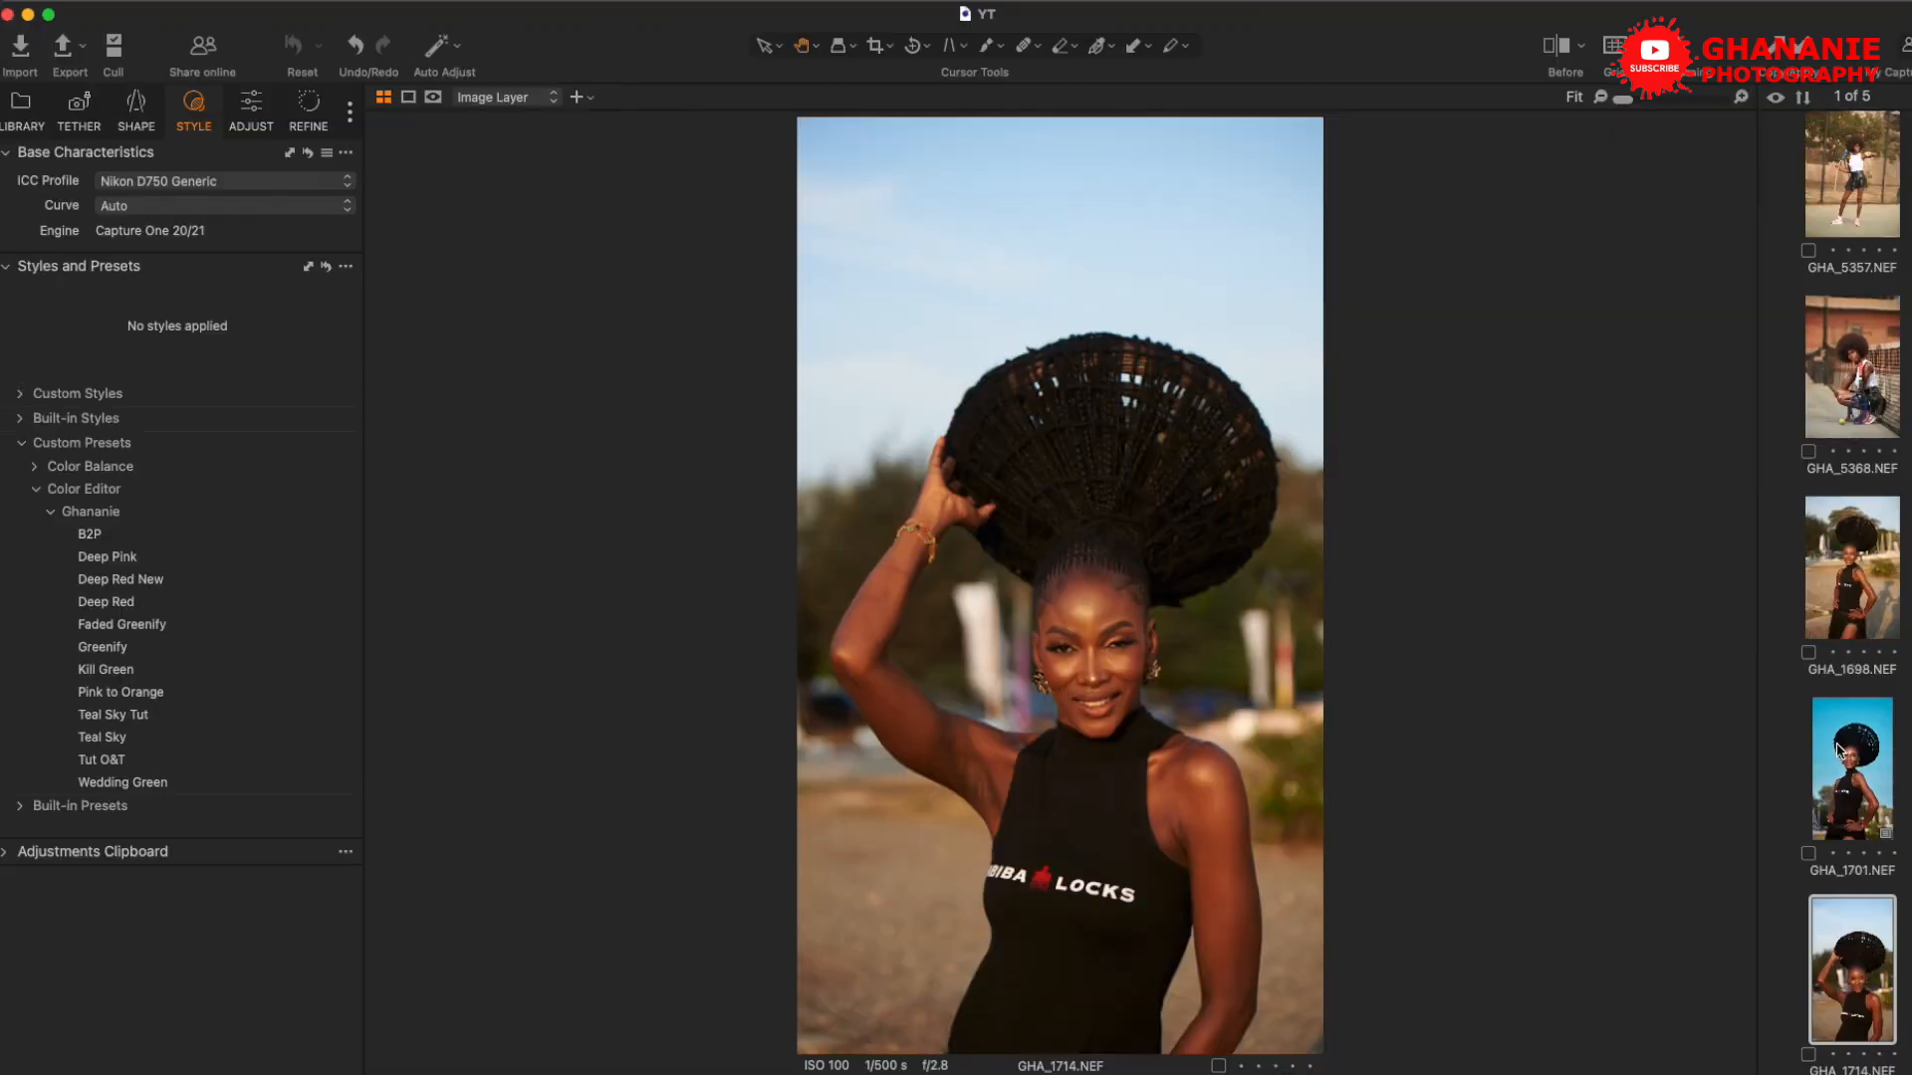
click(1839, 749)
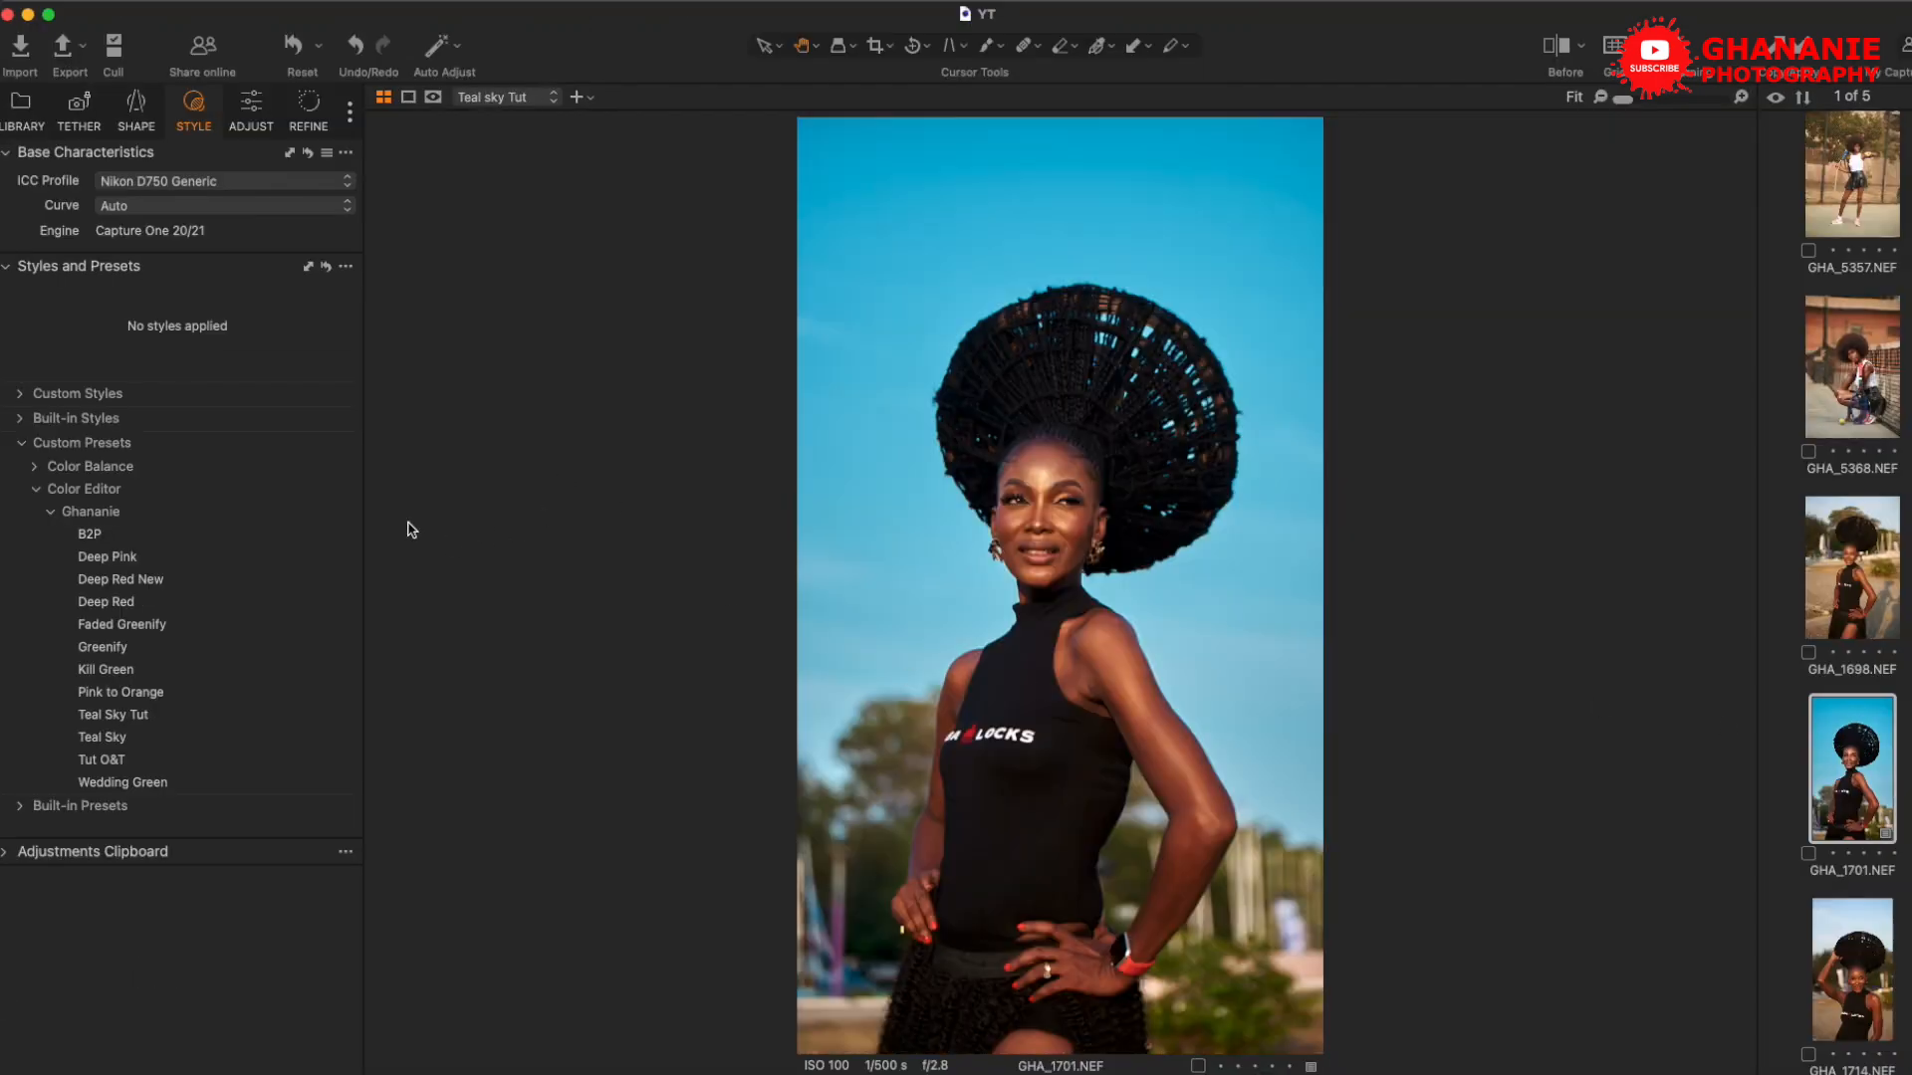
click(251, 112)
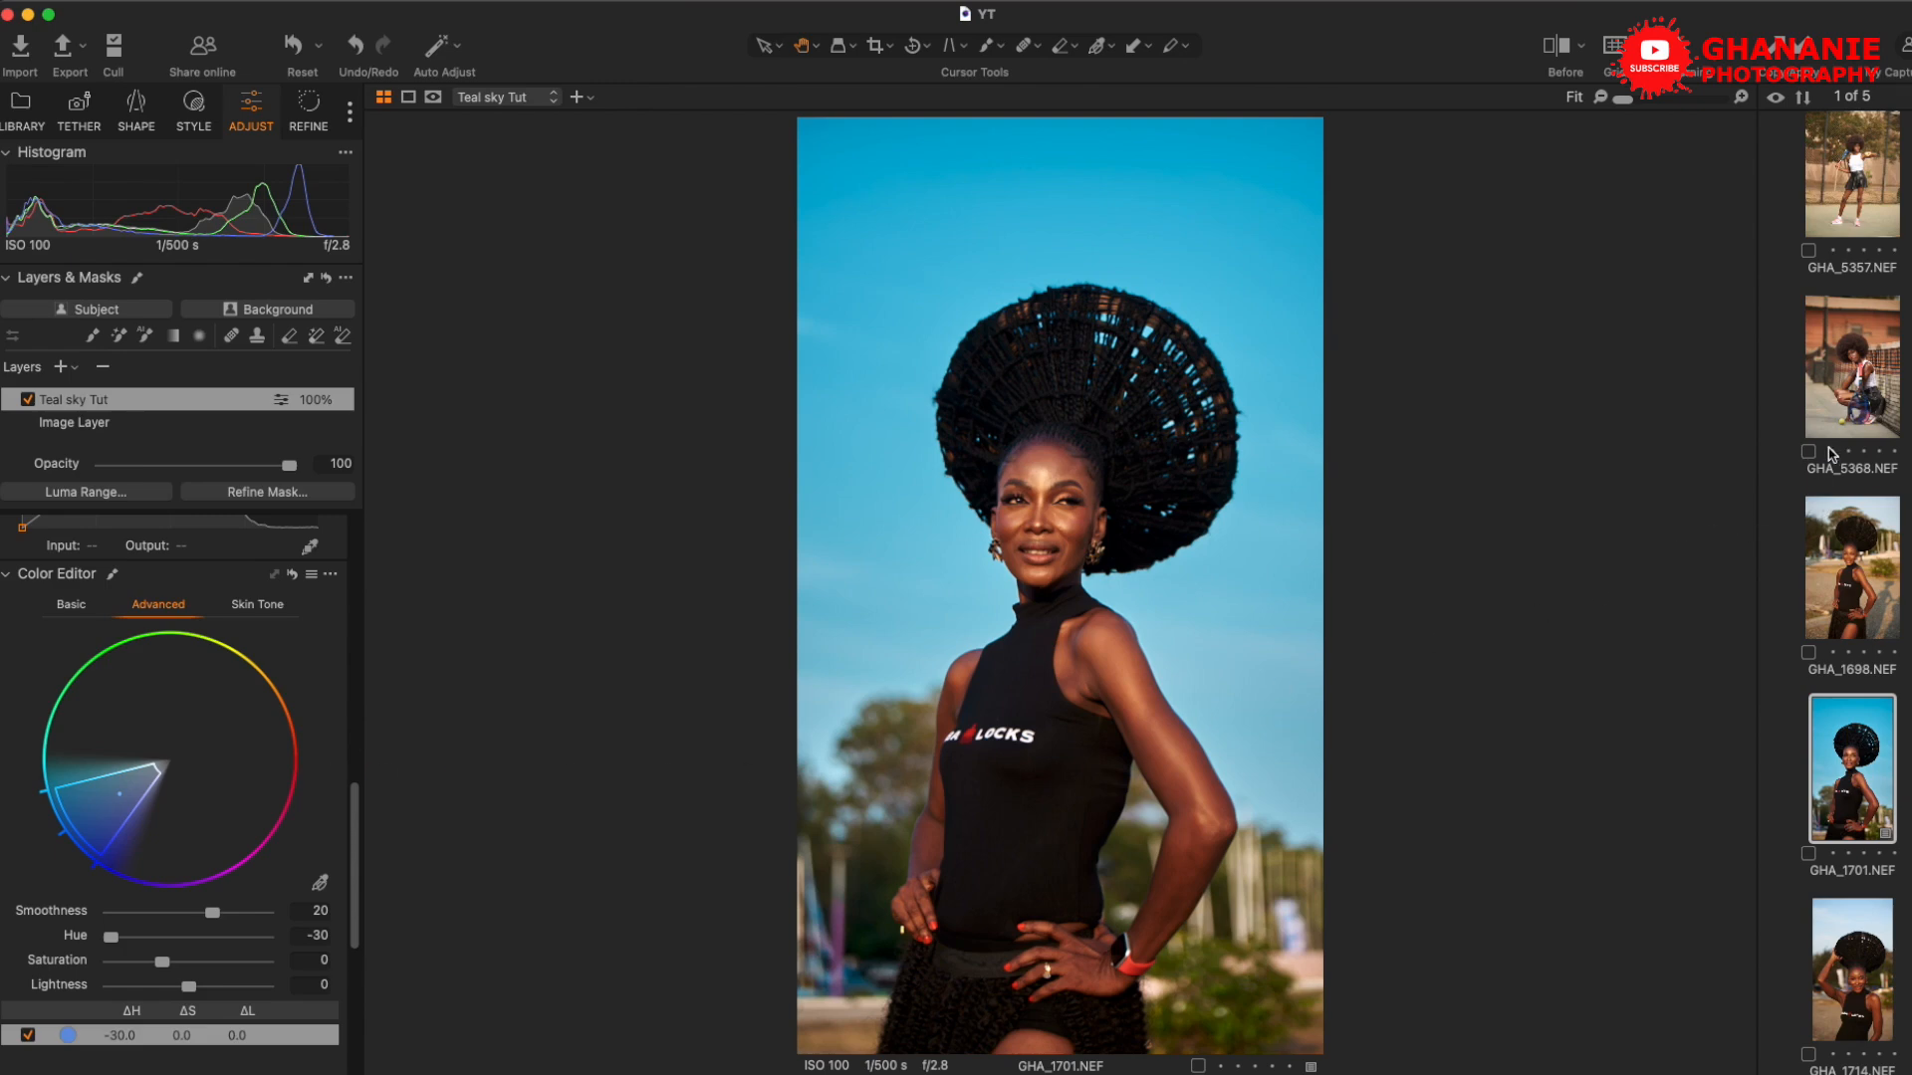
click(1859, 566)
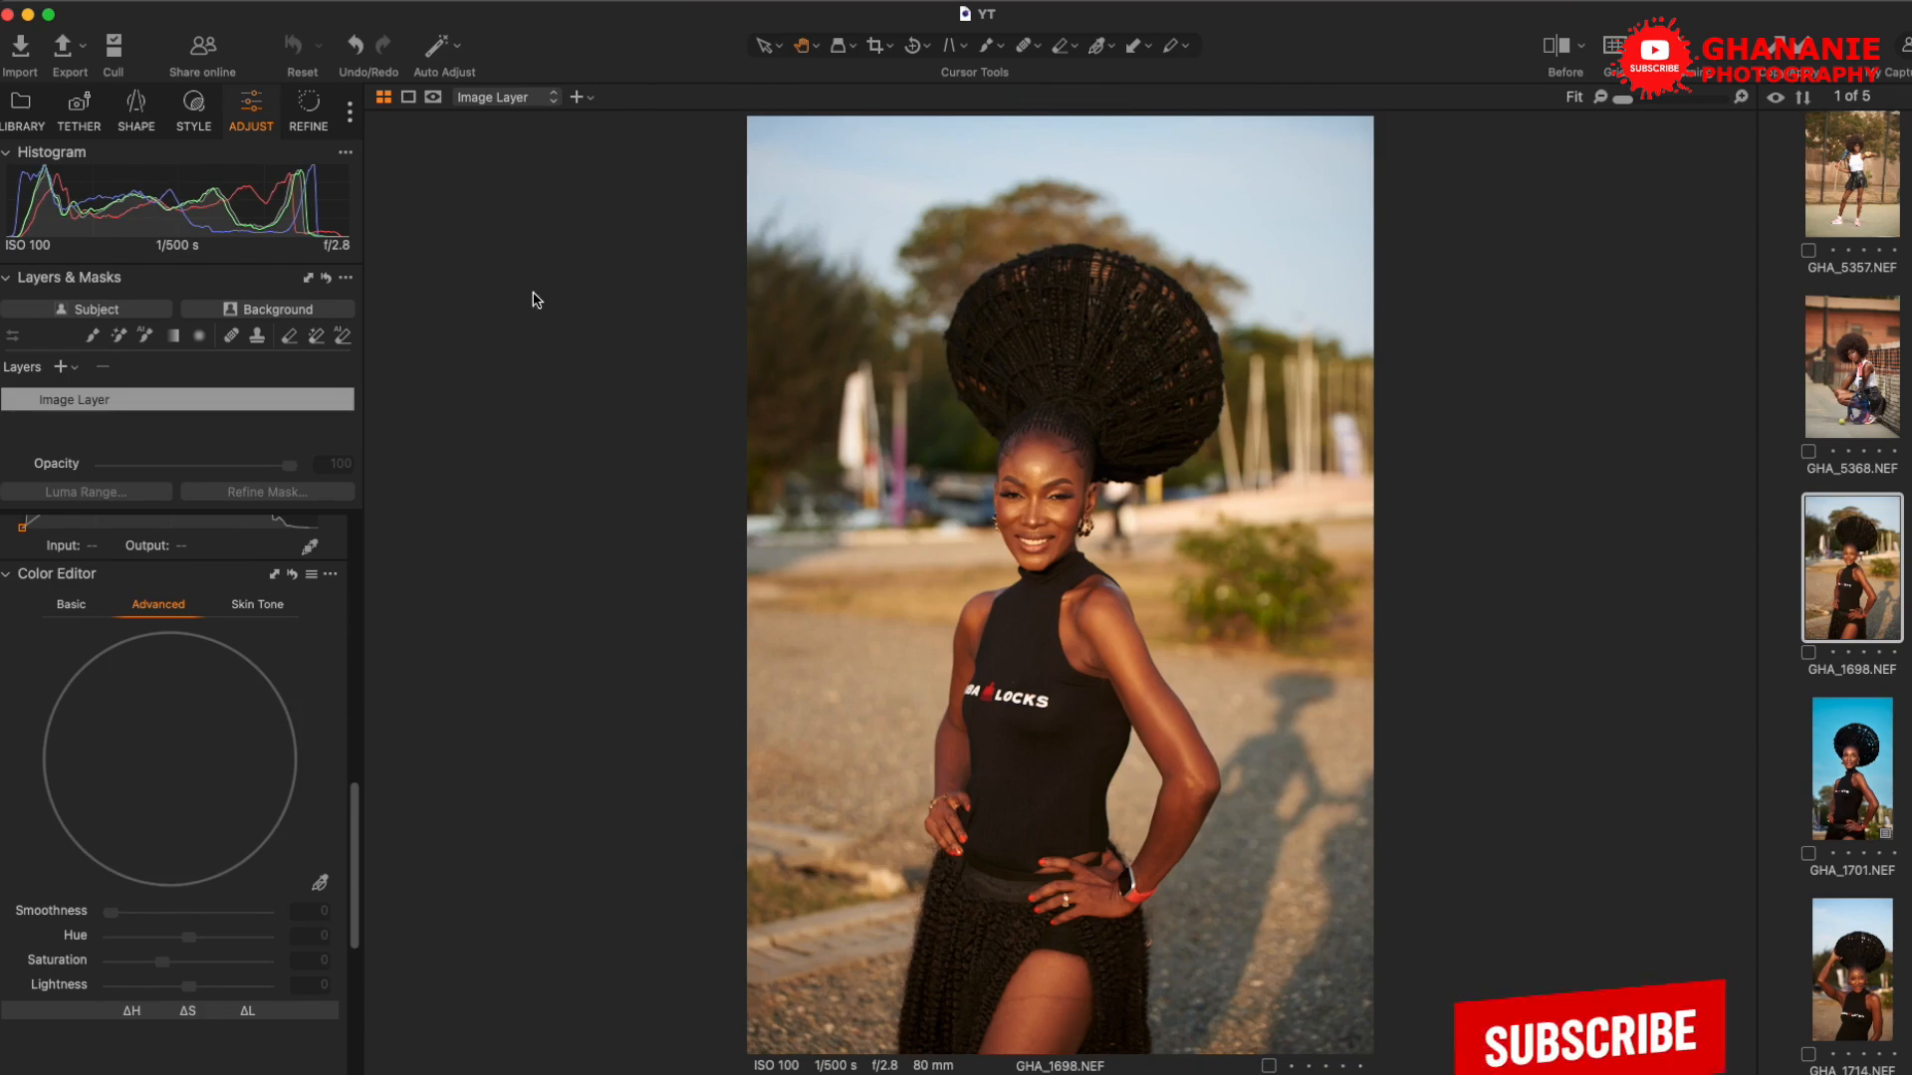
click(192, 129)
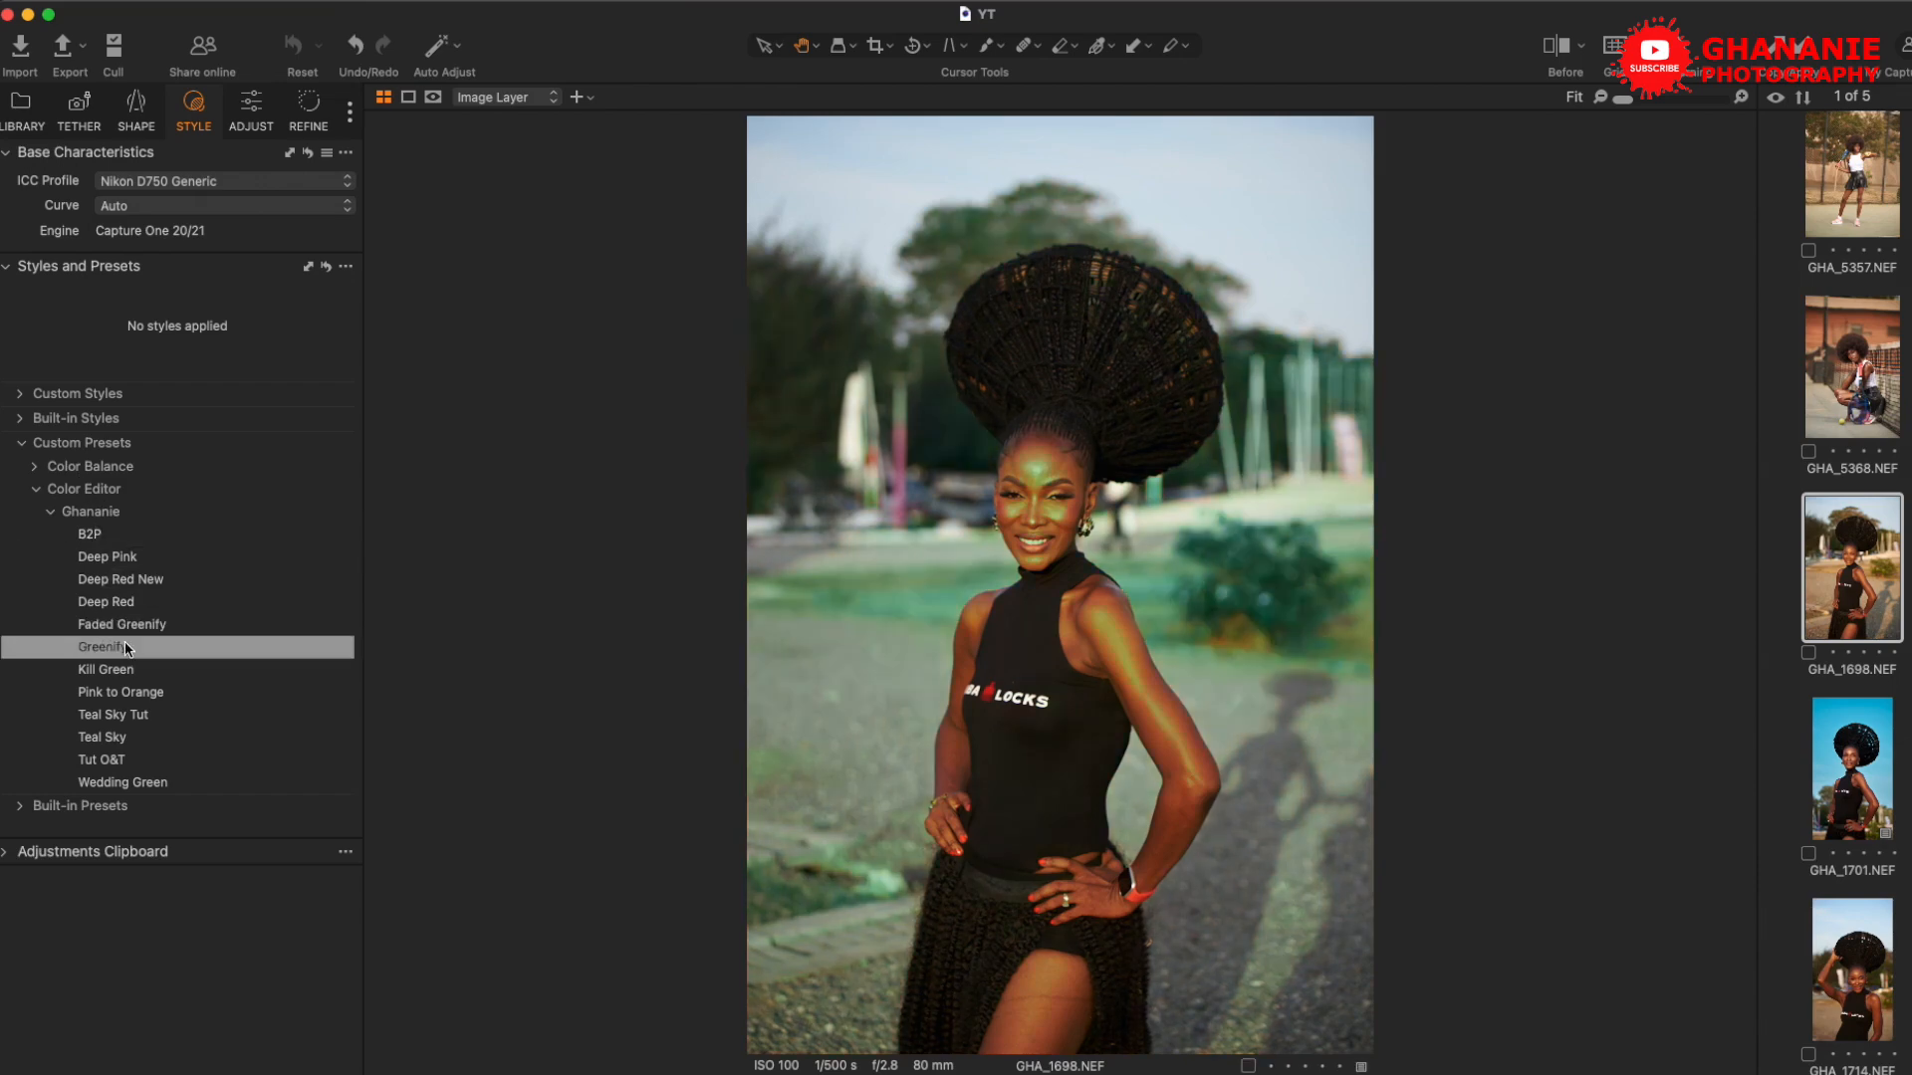
Try the Teal Sky Tut preset directly on the Image Layer of GHA_1698 and remove it again
click(136, 719)
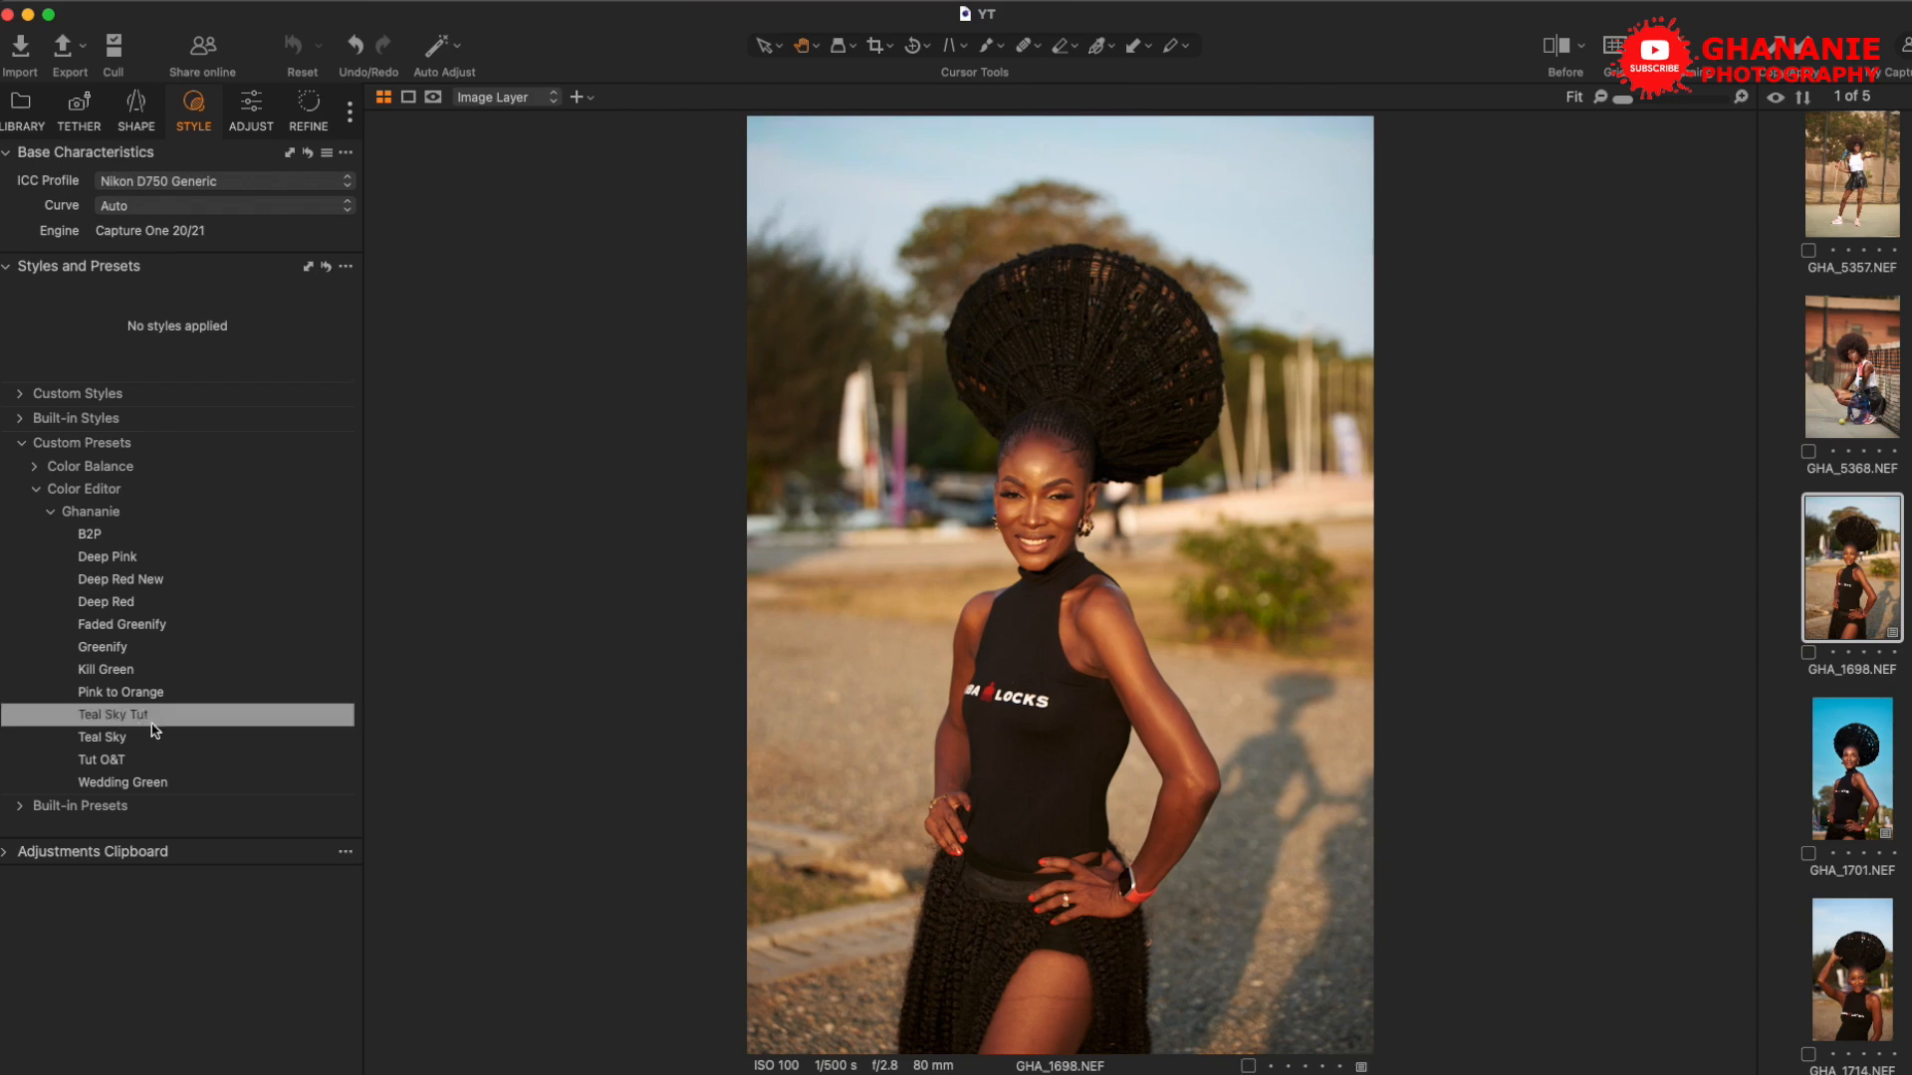
click(103, 714)
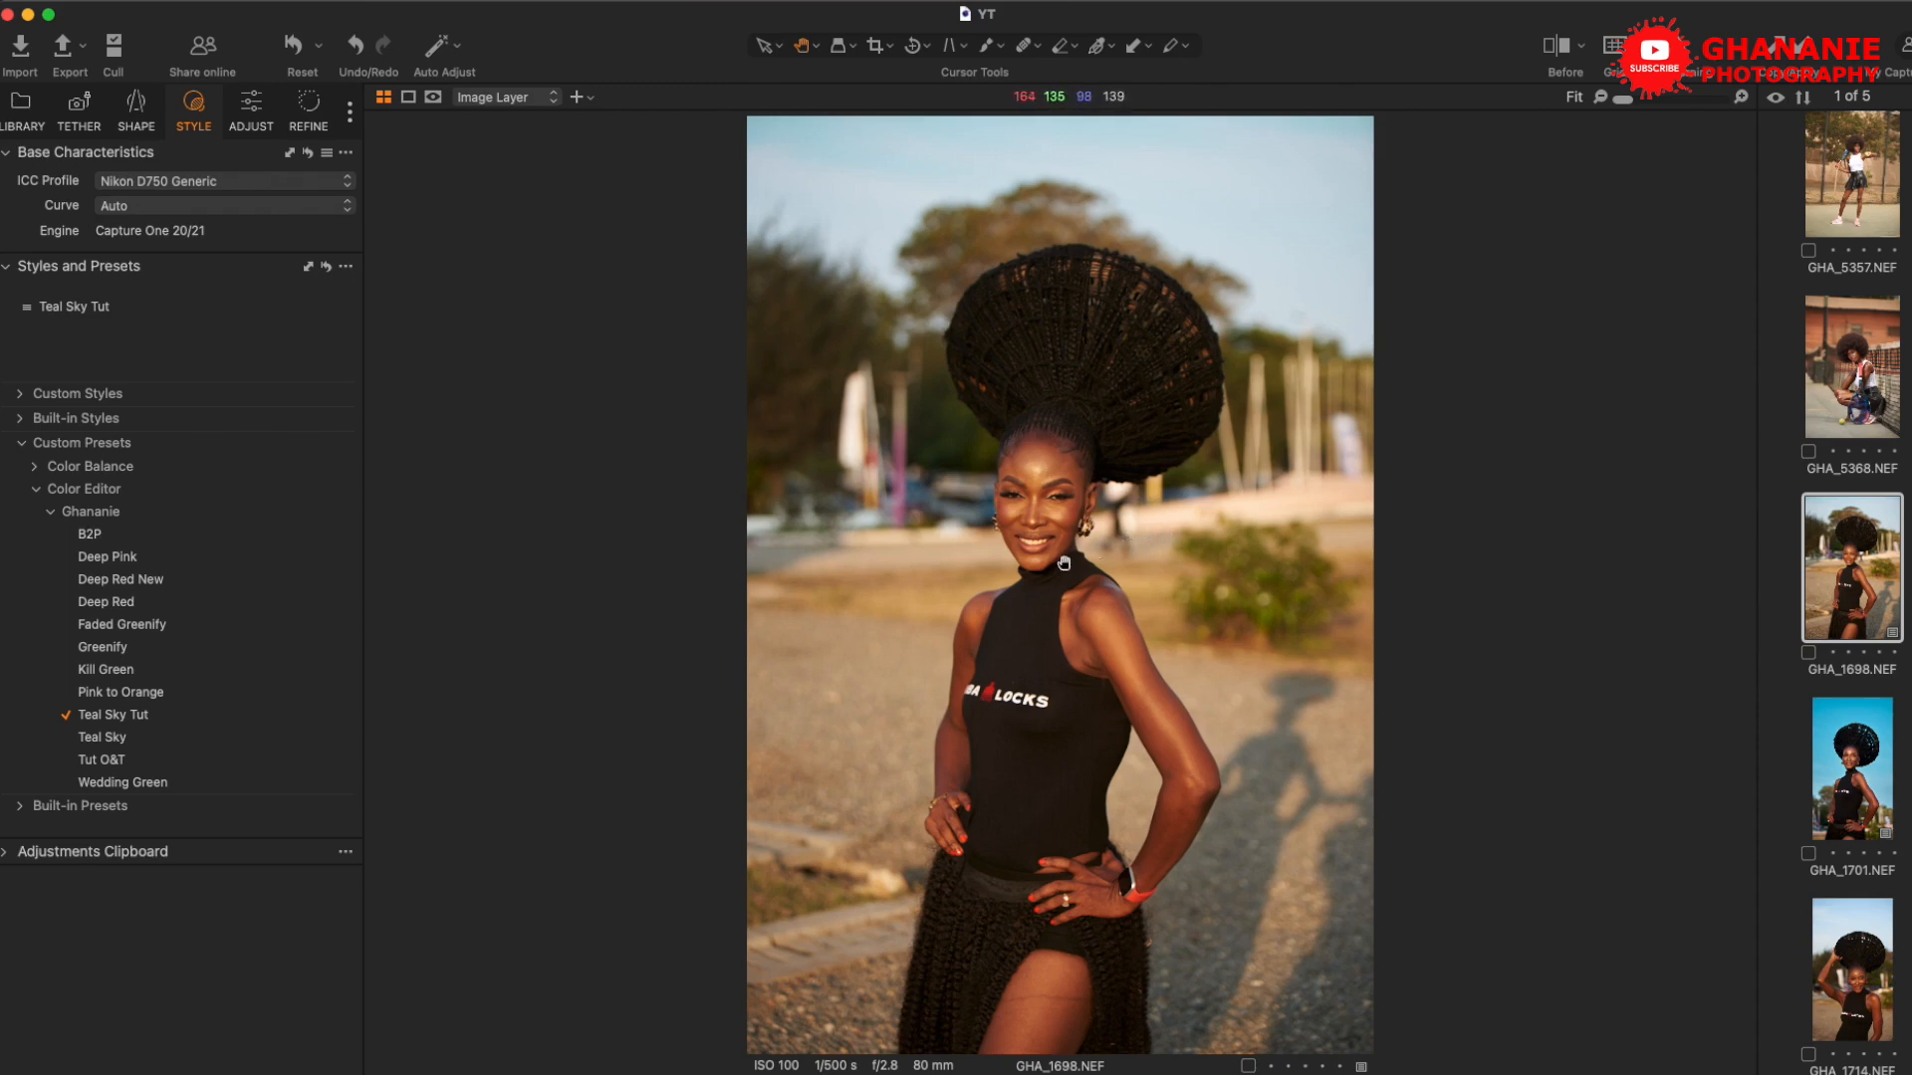
click(94, 715)
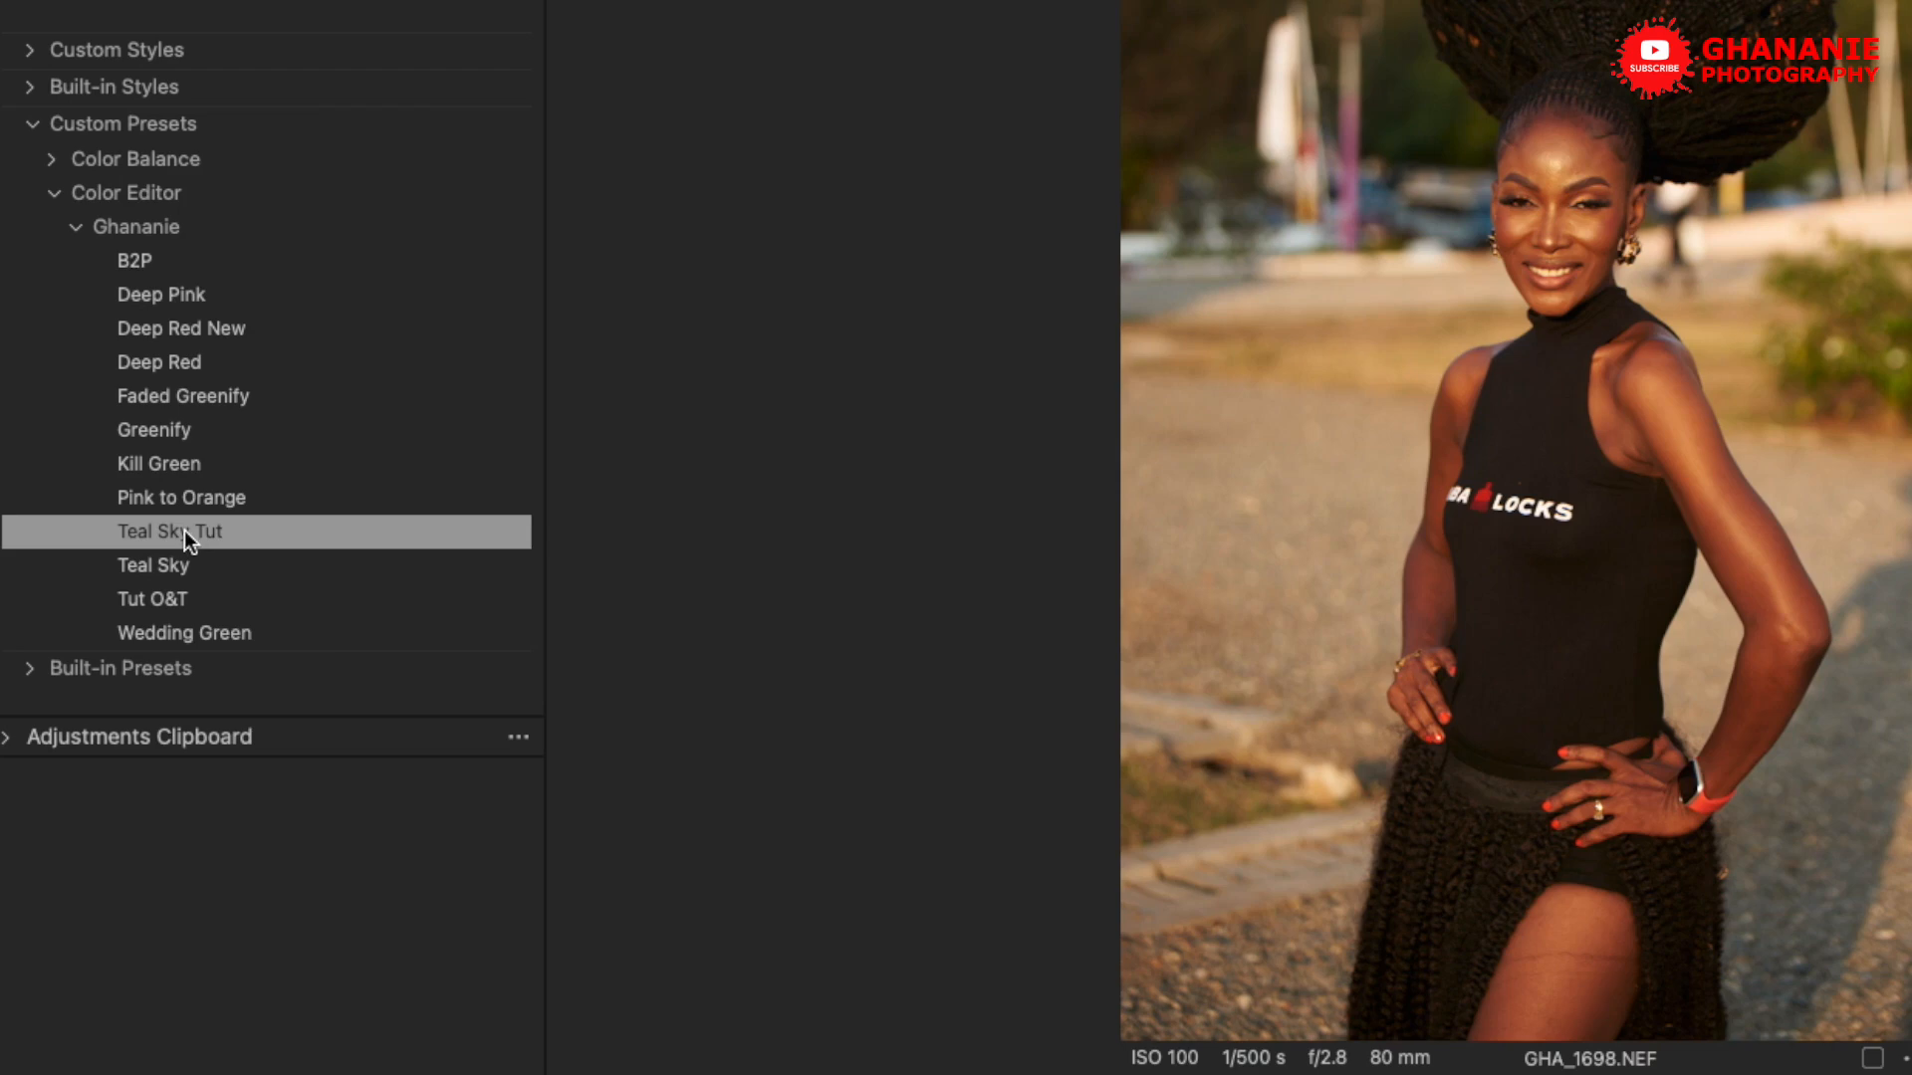
Apply the Teal Sky Tut preset to a new layer on GHA_1698 and adjust that layer's opacity
right_click(187, 539)
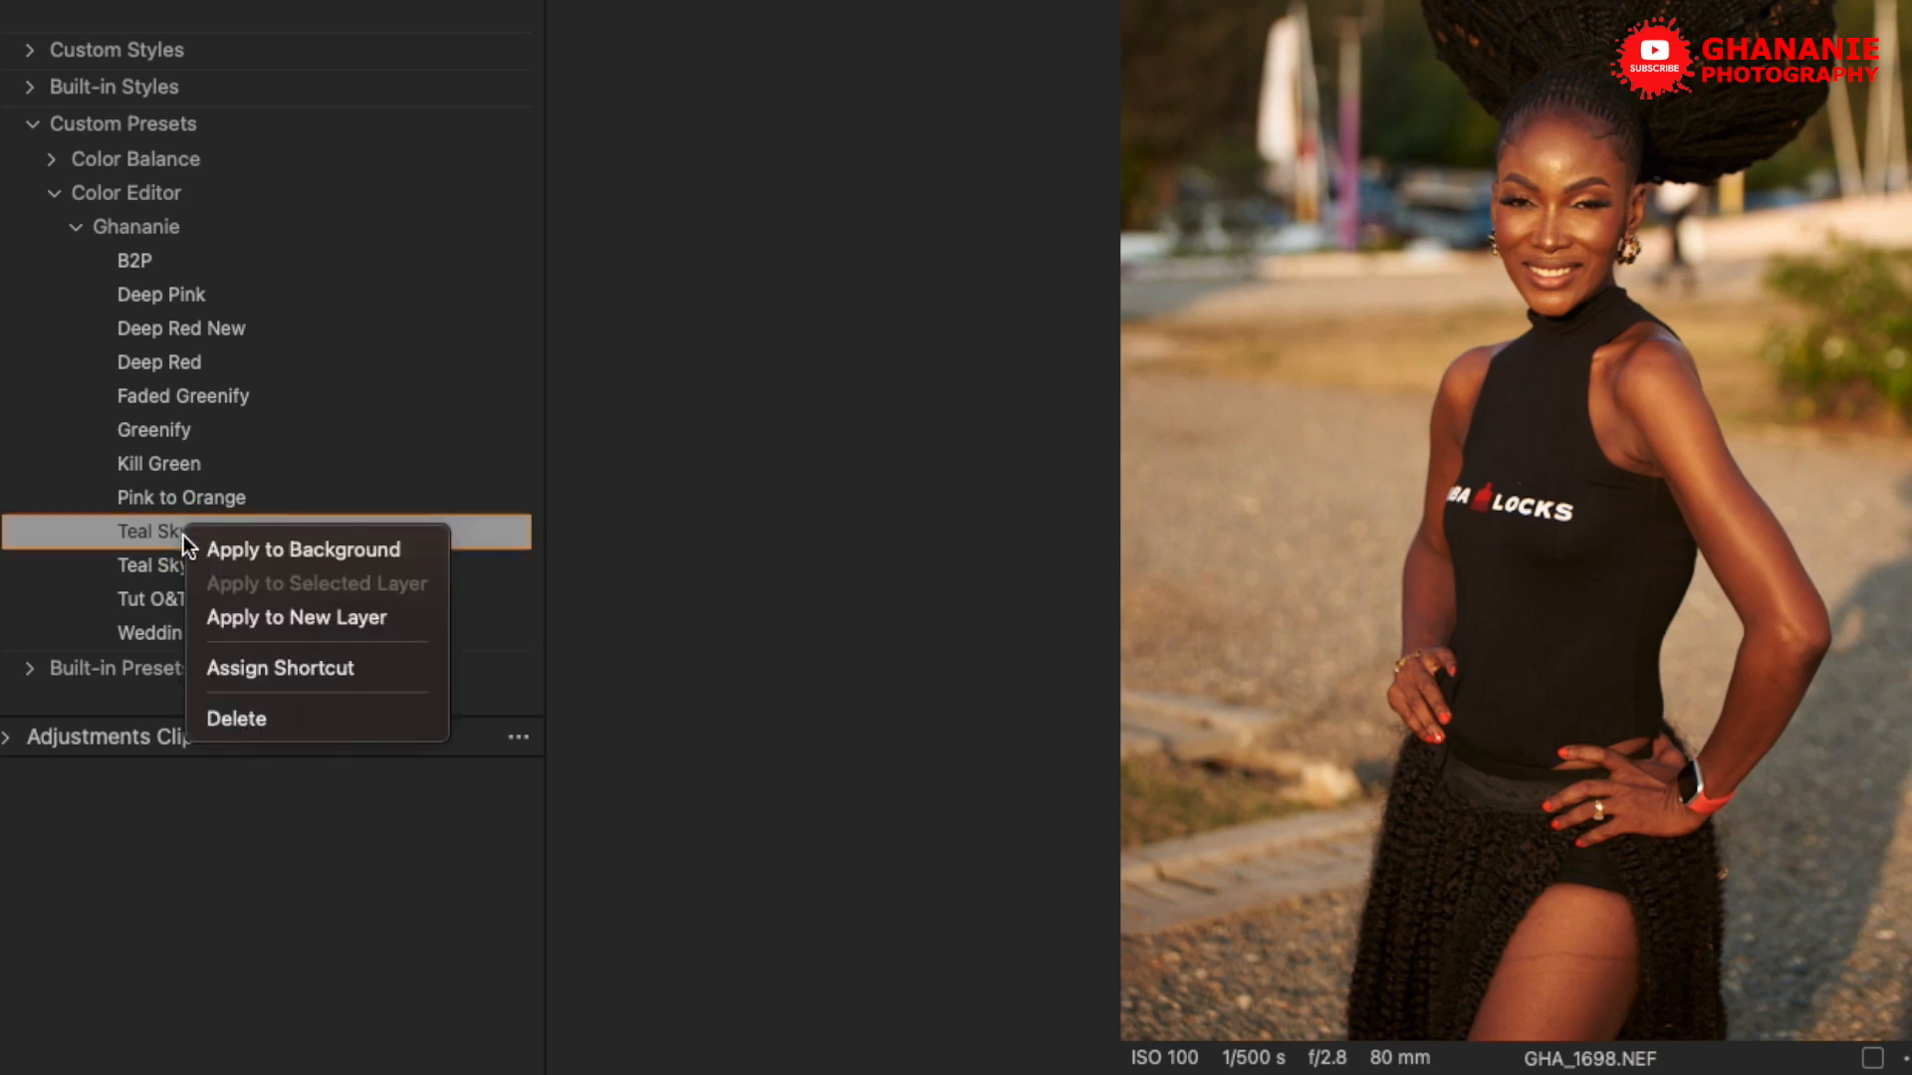
click(304, 619)
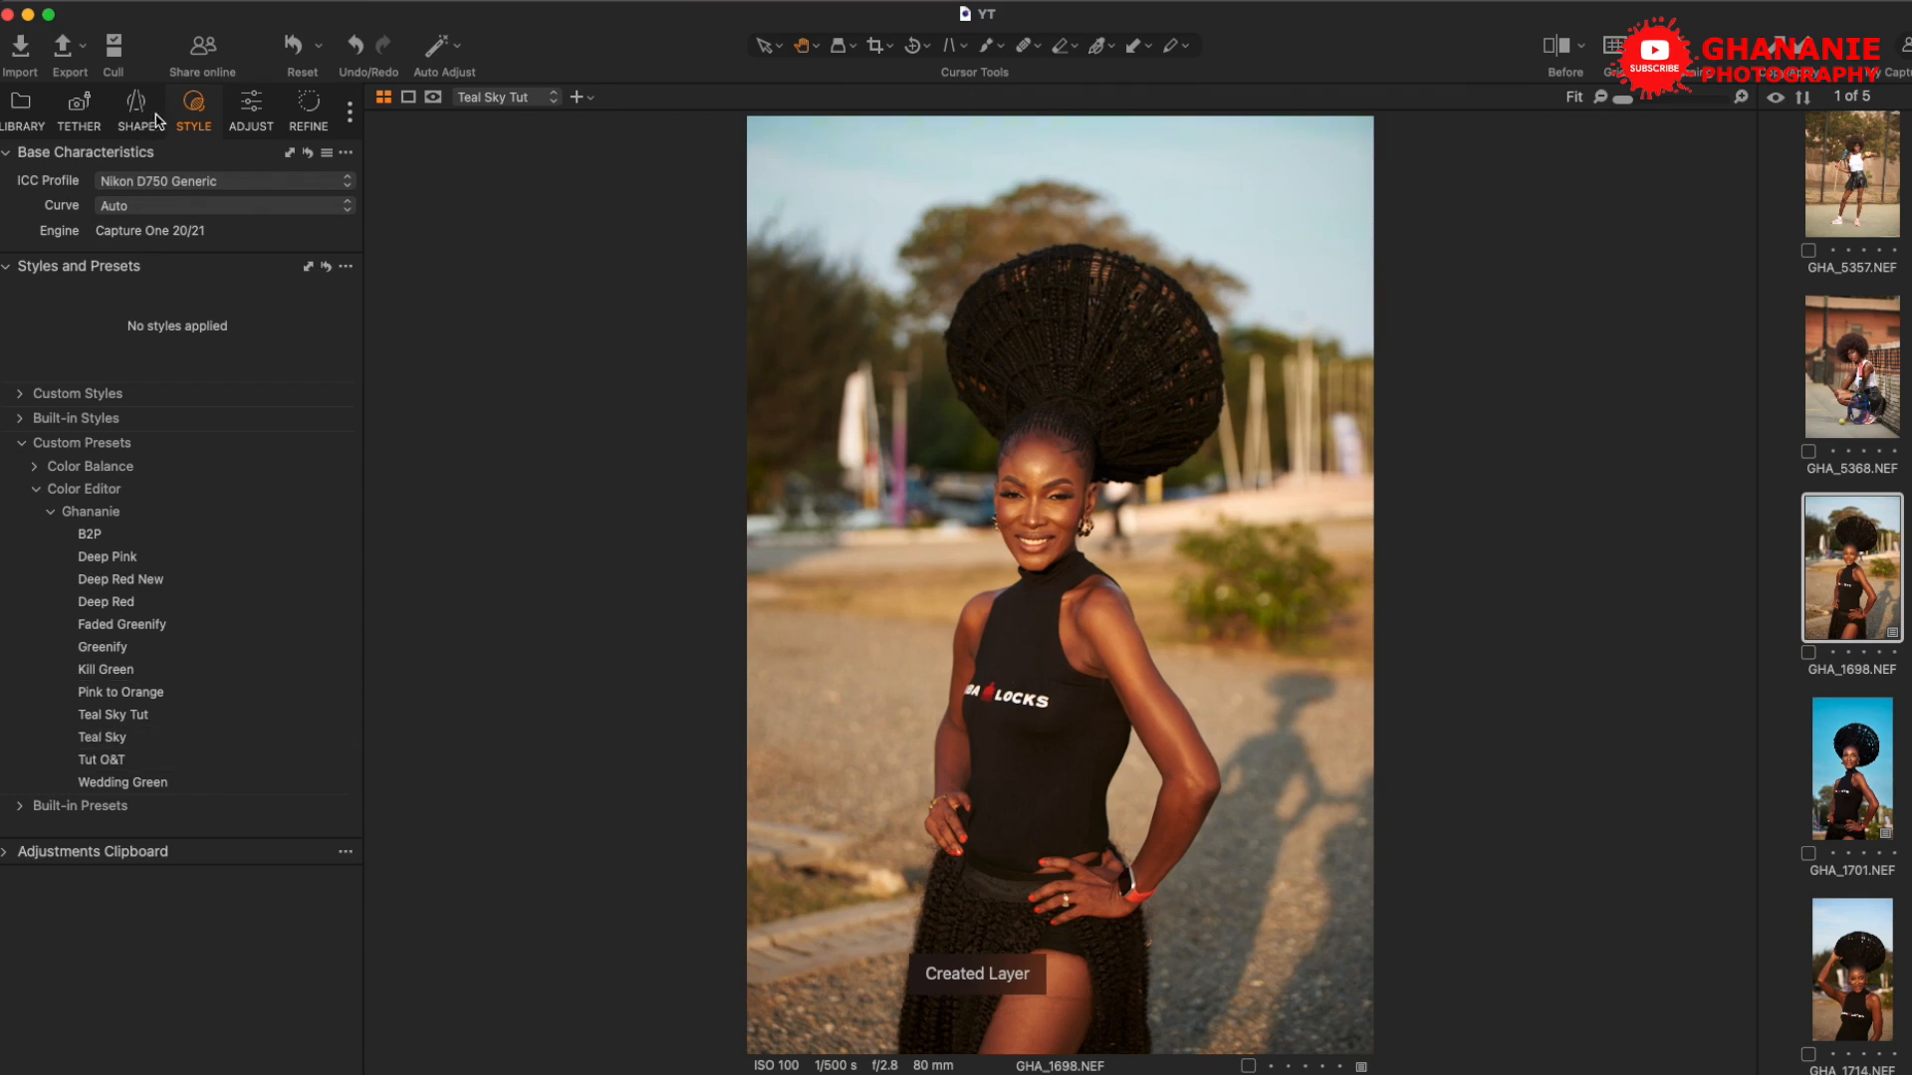
click(254, 112)
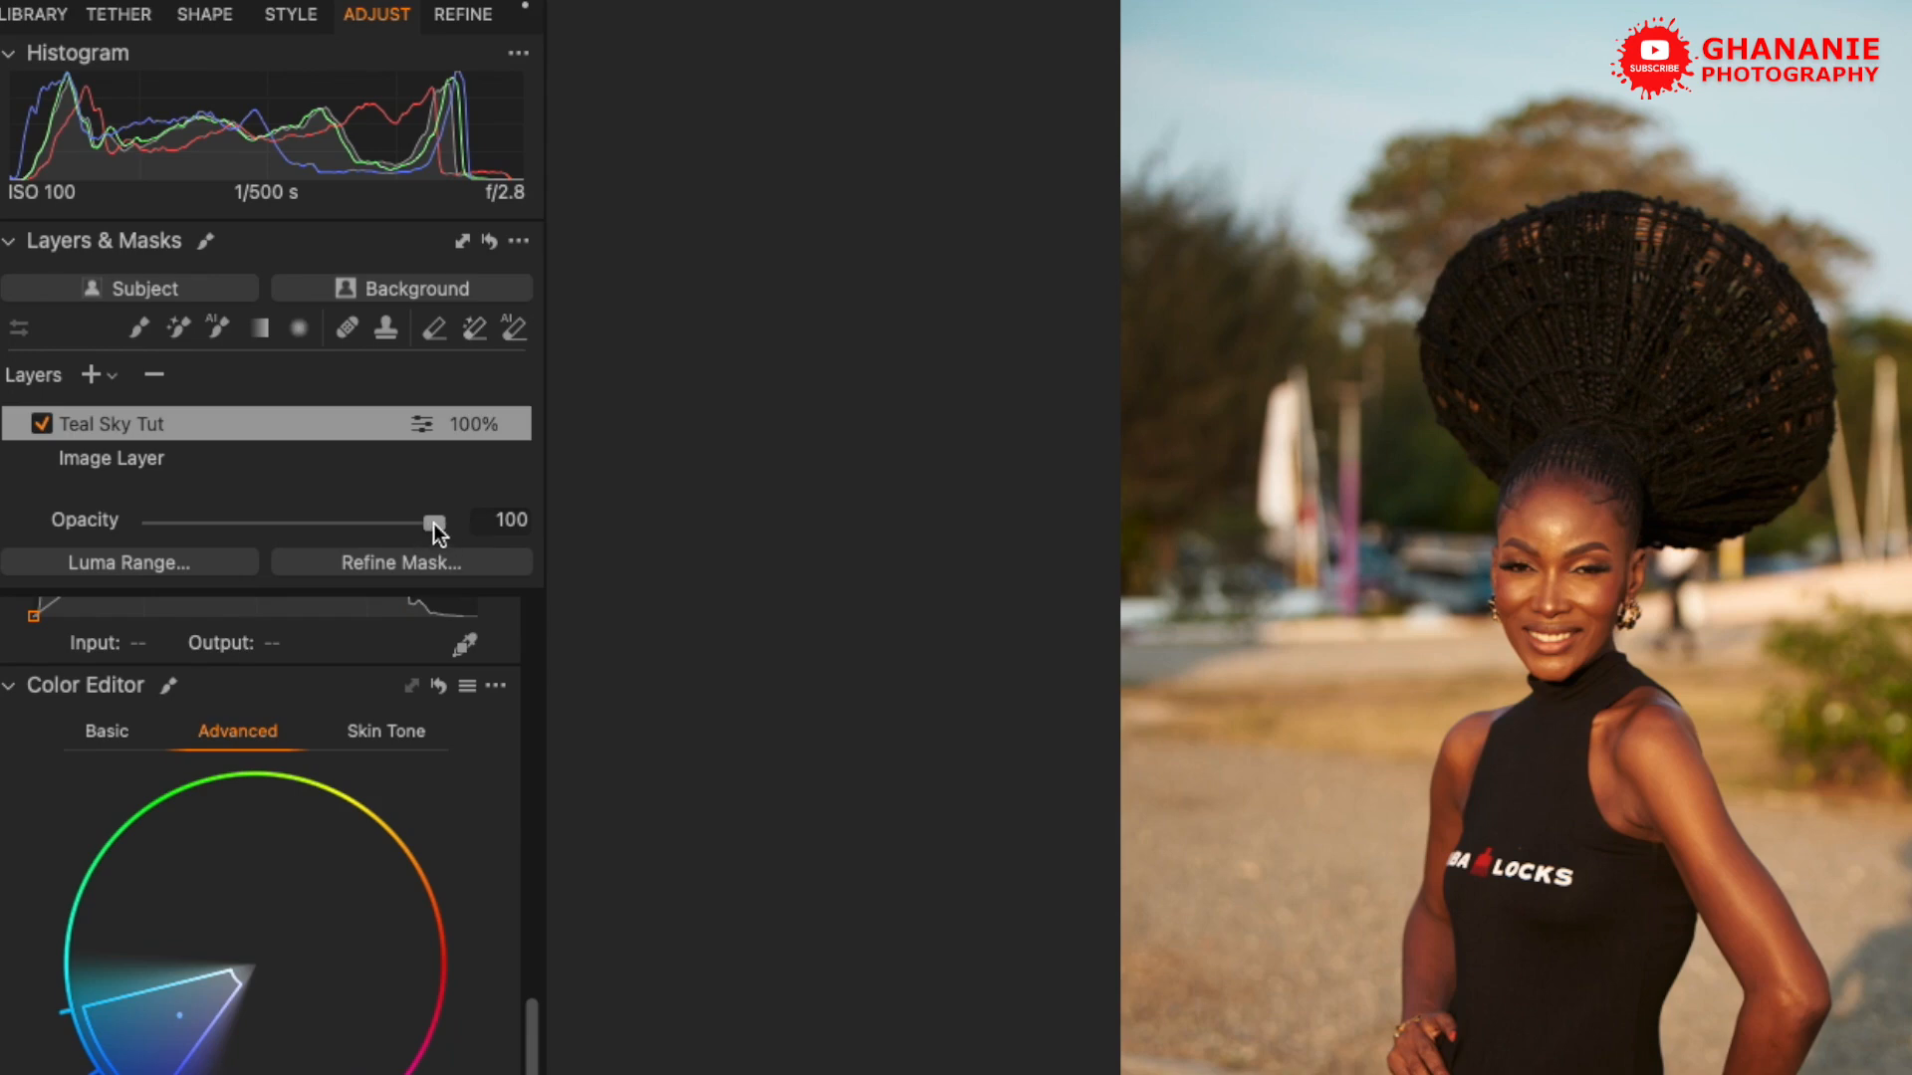
drag(433, 522, 626, 503)
drag(446, 533, 364, 535)
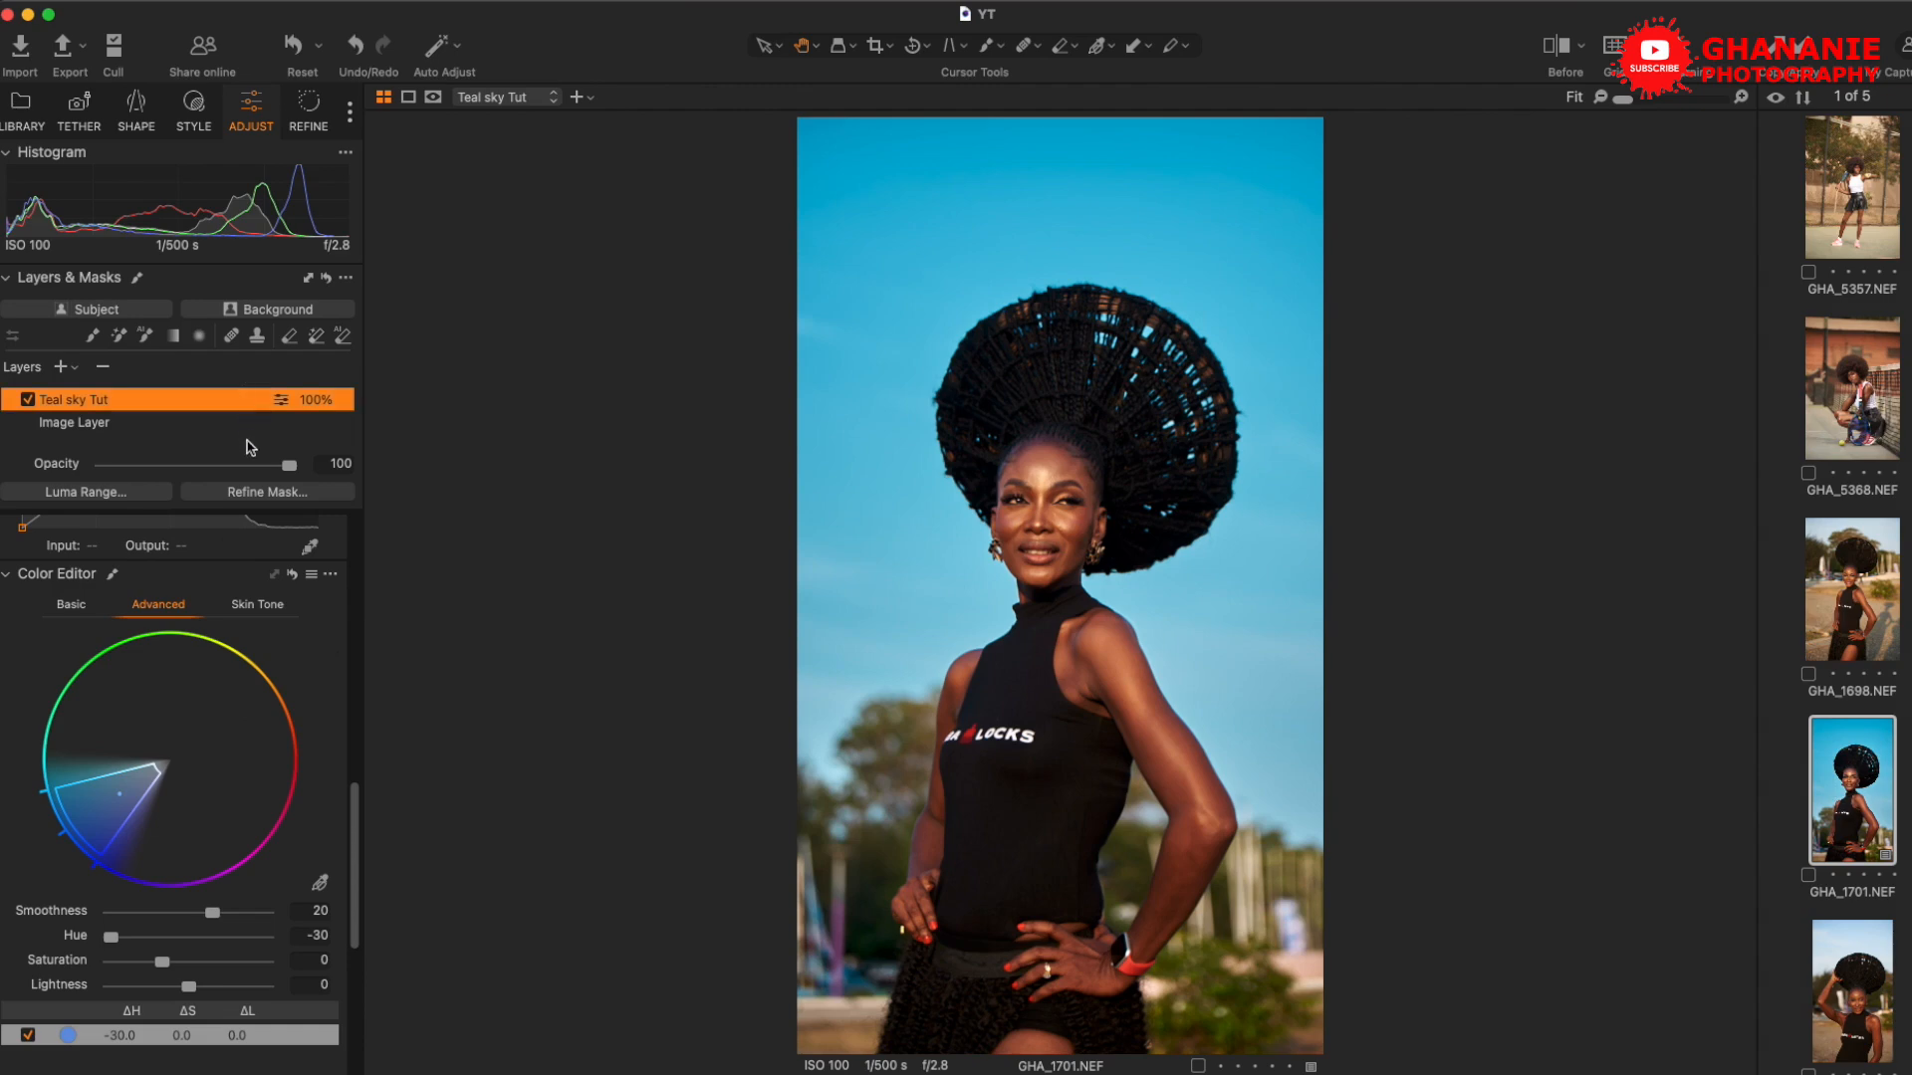
Delete the Teal sky Tut layer from GHA_1701 and reset all of the photo's adjustments
key(Delete)
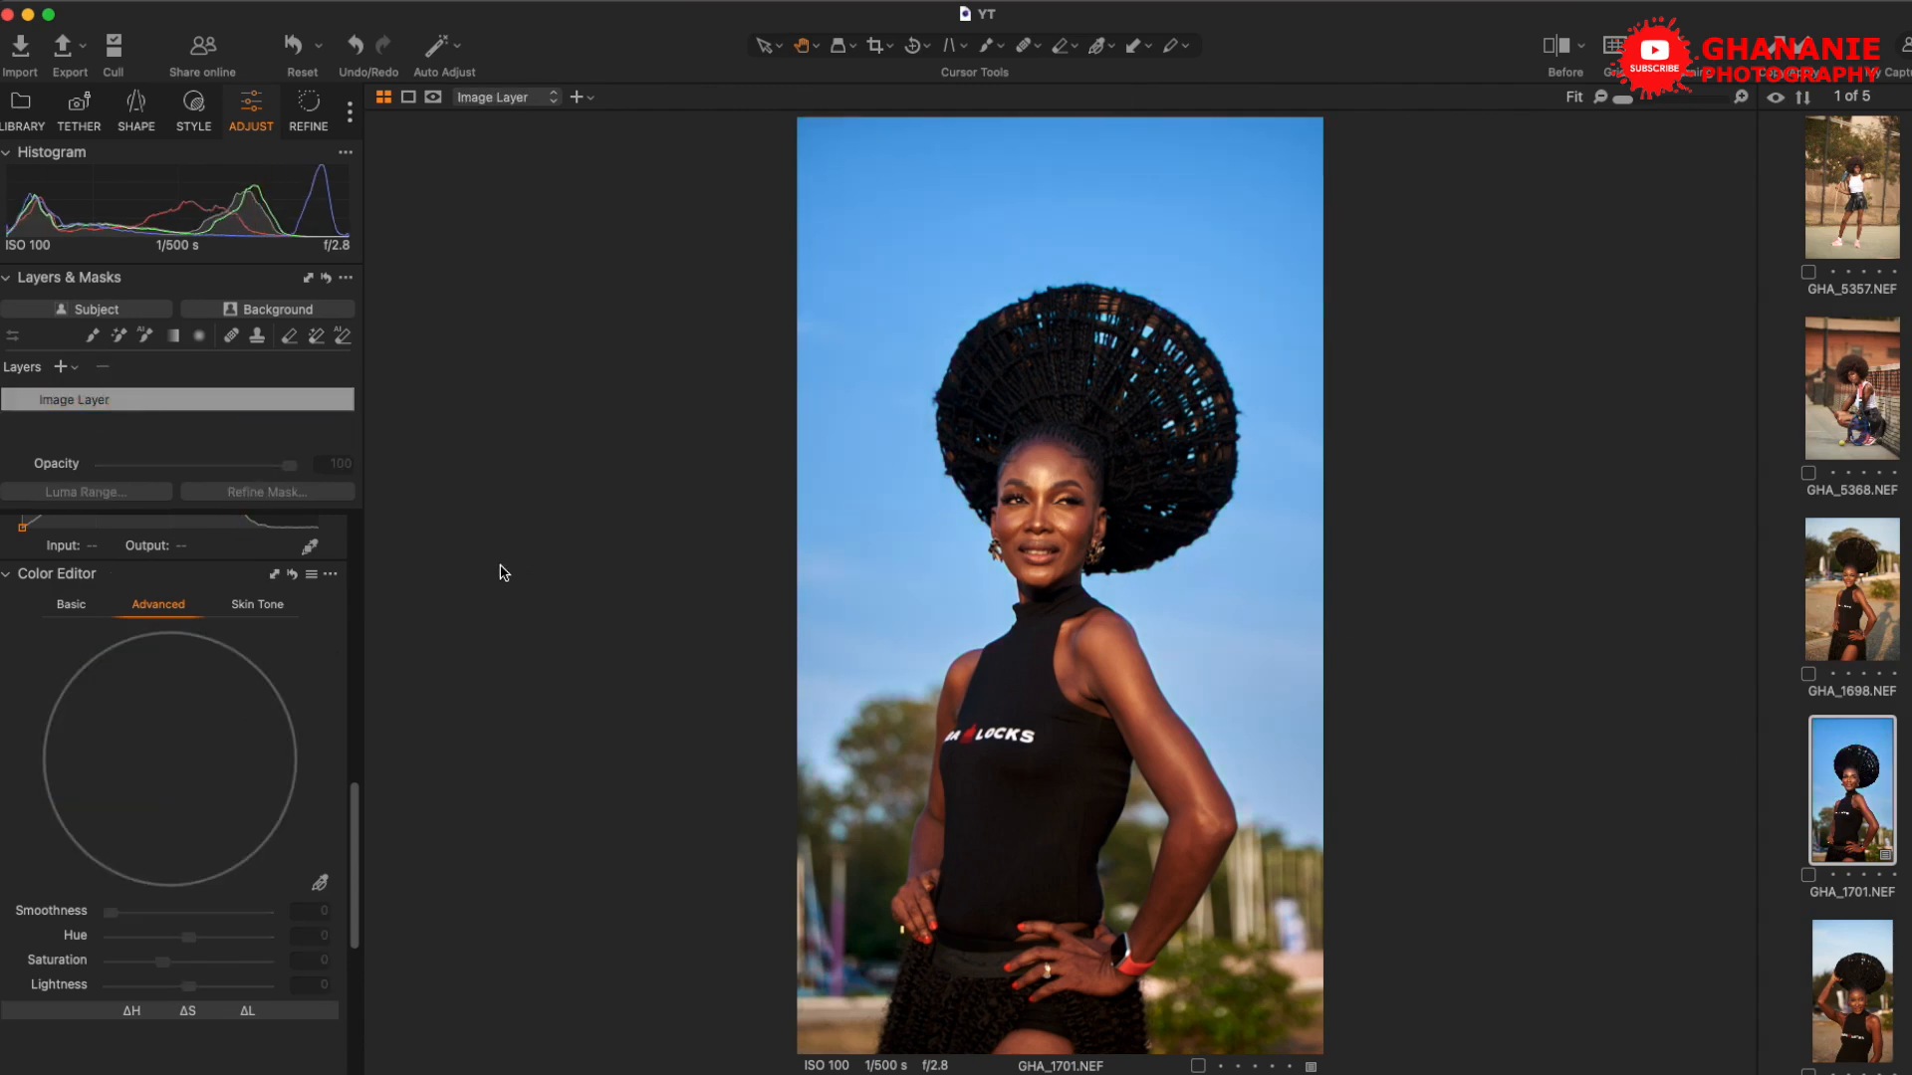
scroll(239, 712, up, 15)
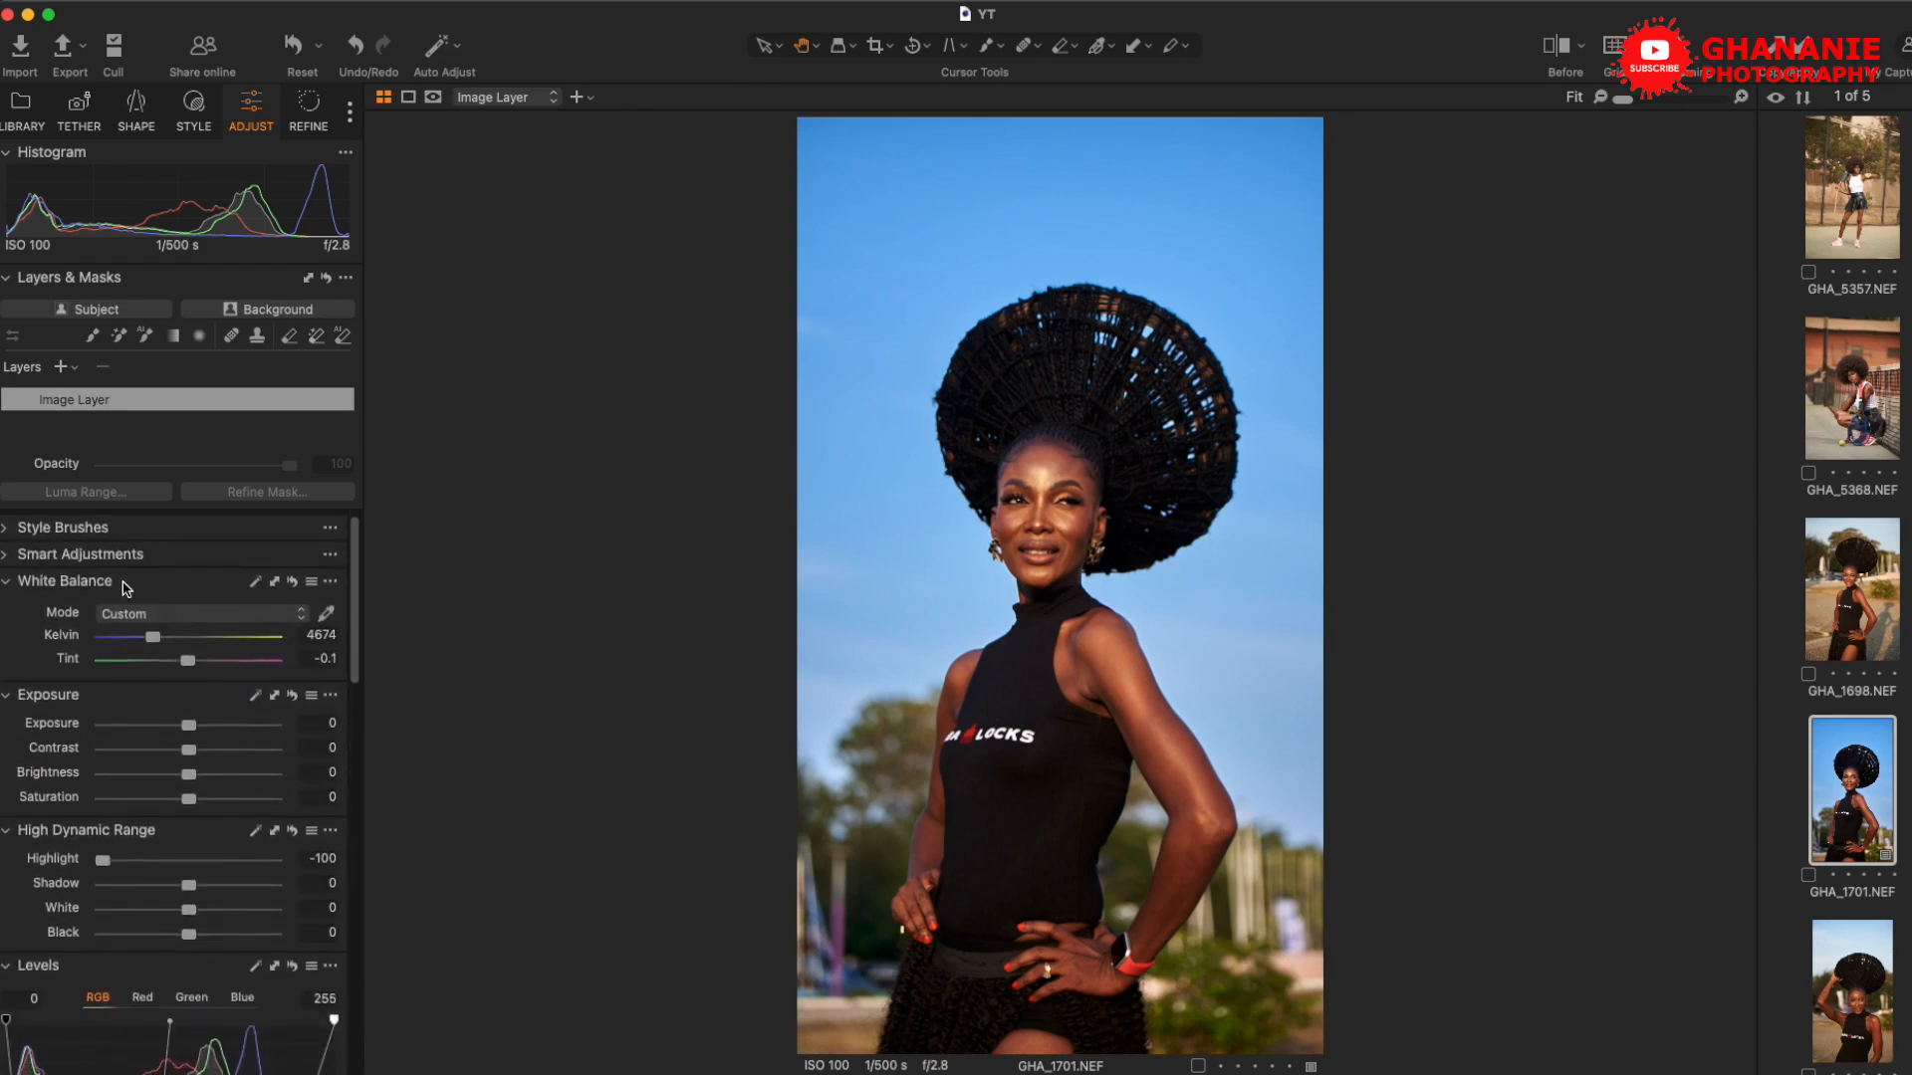
click(294, 50)
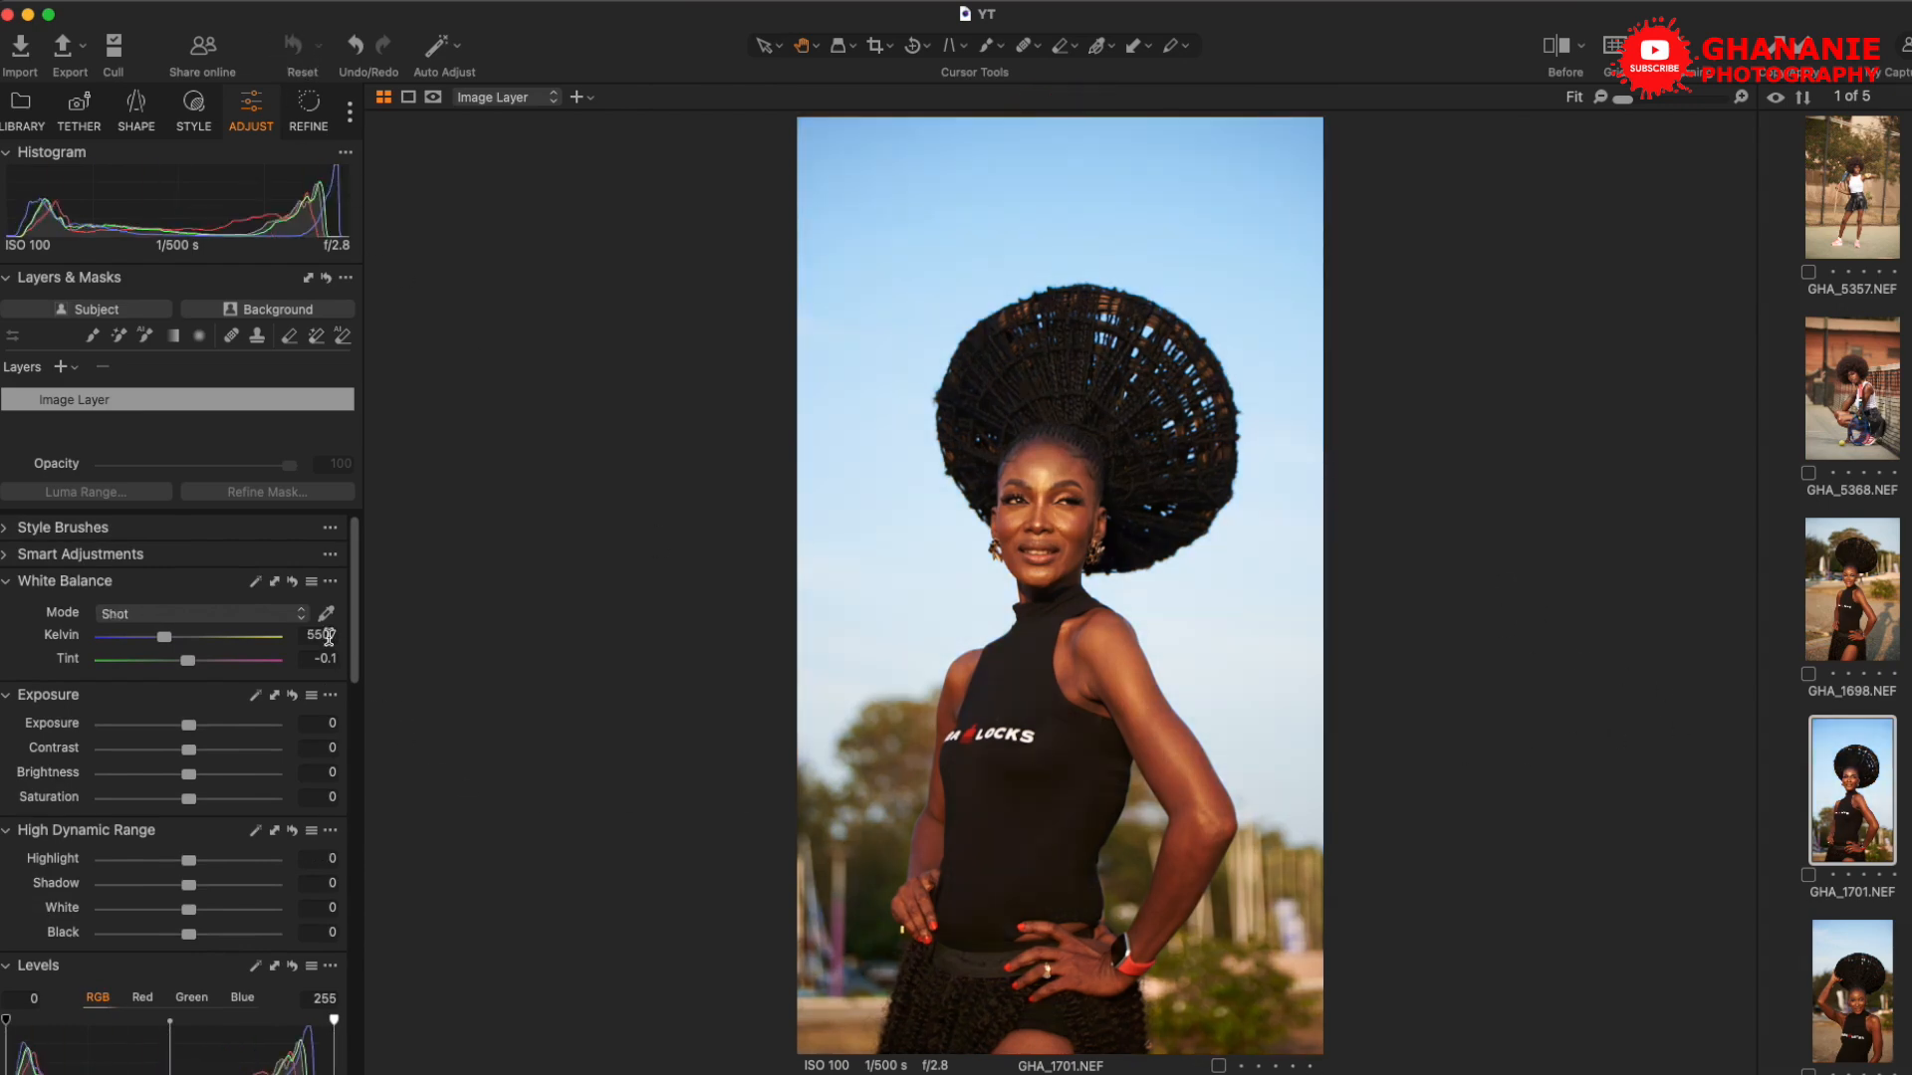
scroll(272, 974, down, 2)
scroll(249, 896, up, 2)
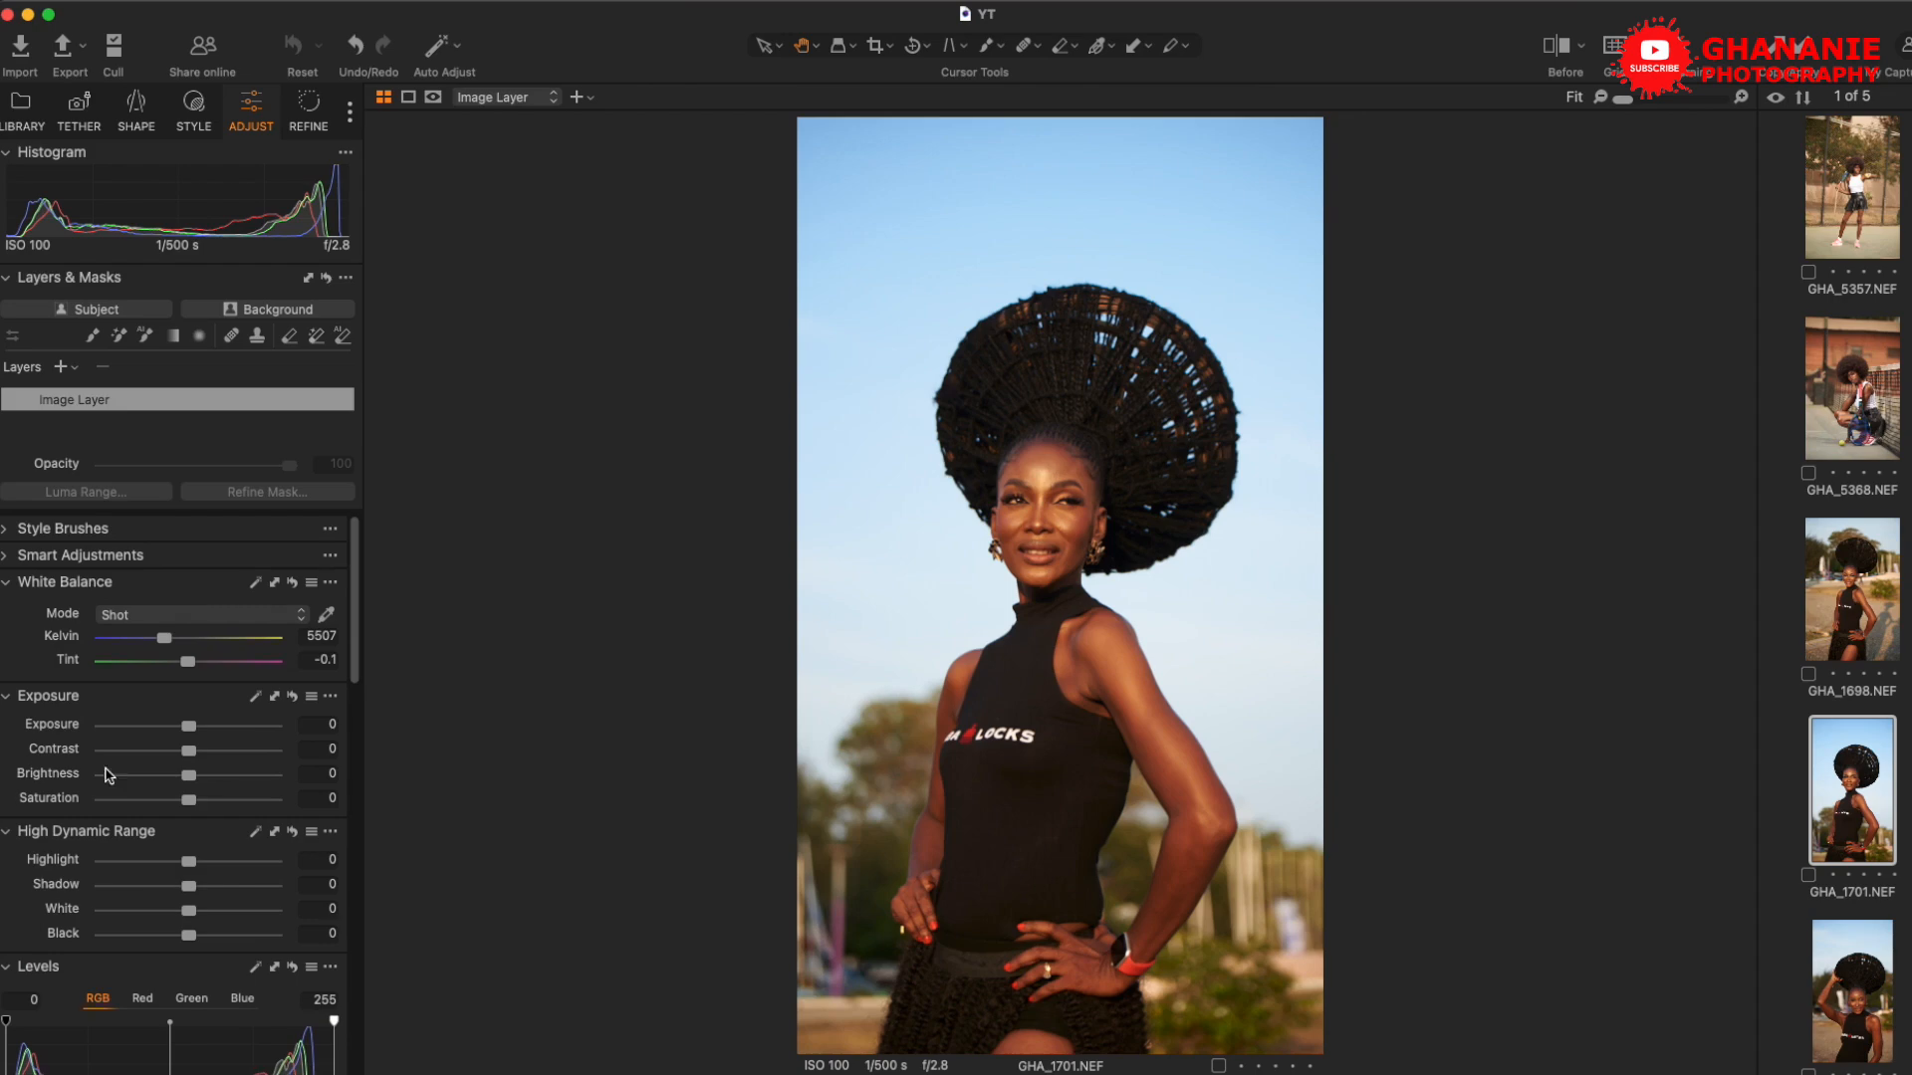
Add a new adjustment layer to photo GHA_1701
click(80, 369)
click(232, 404)
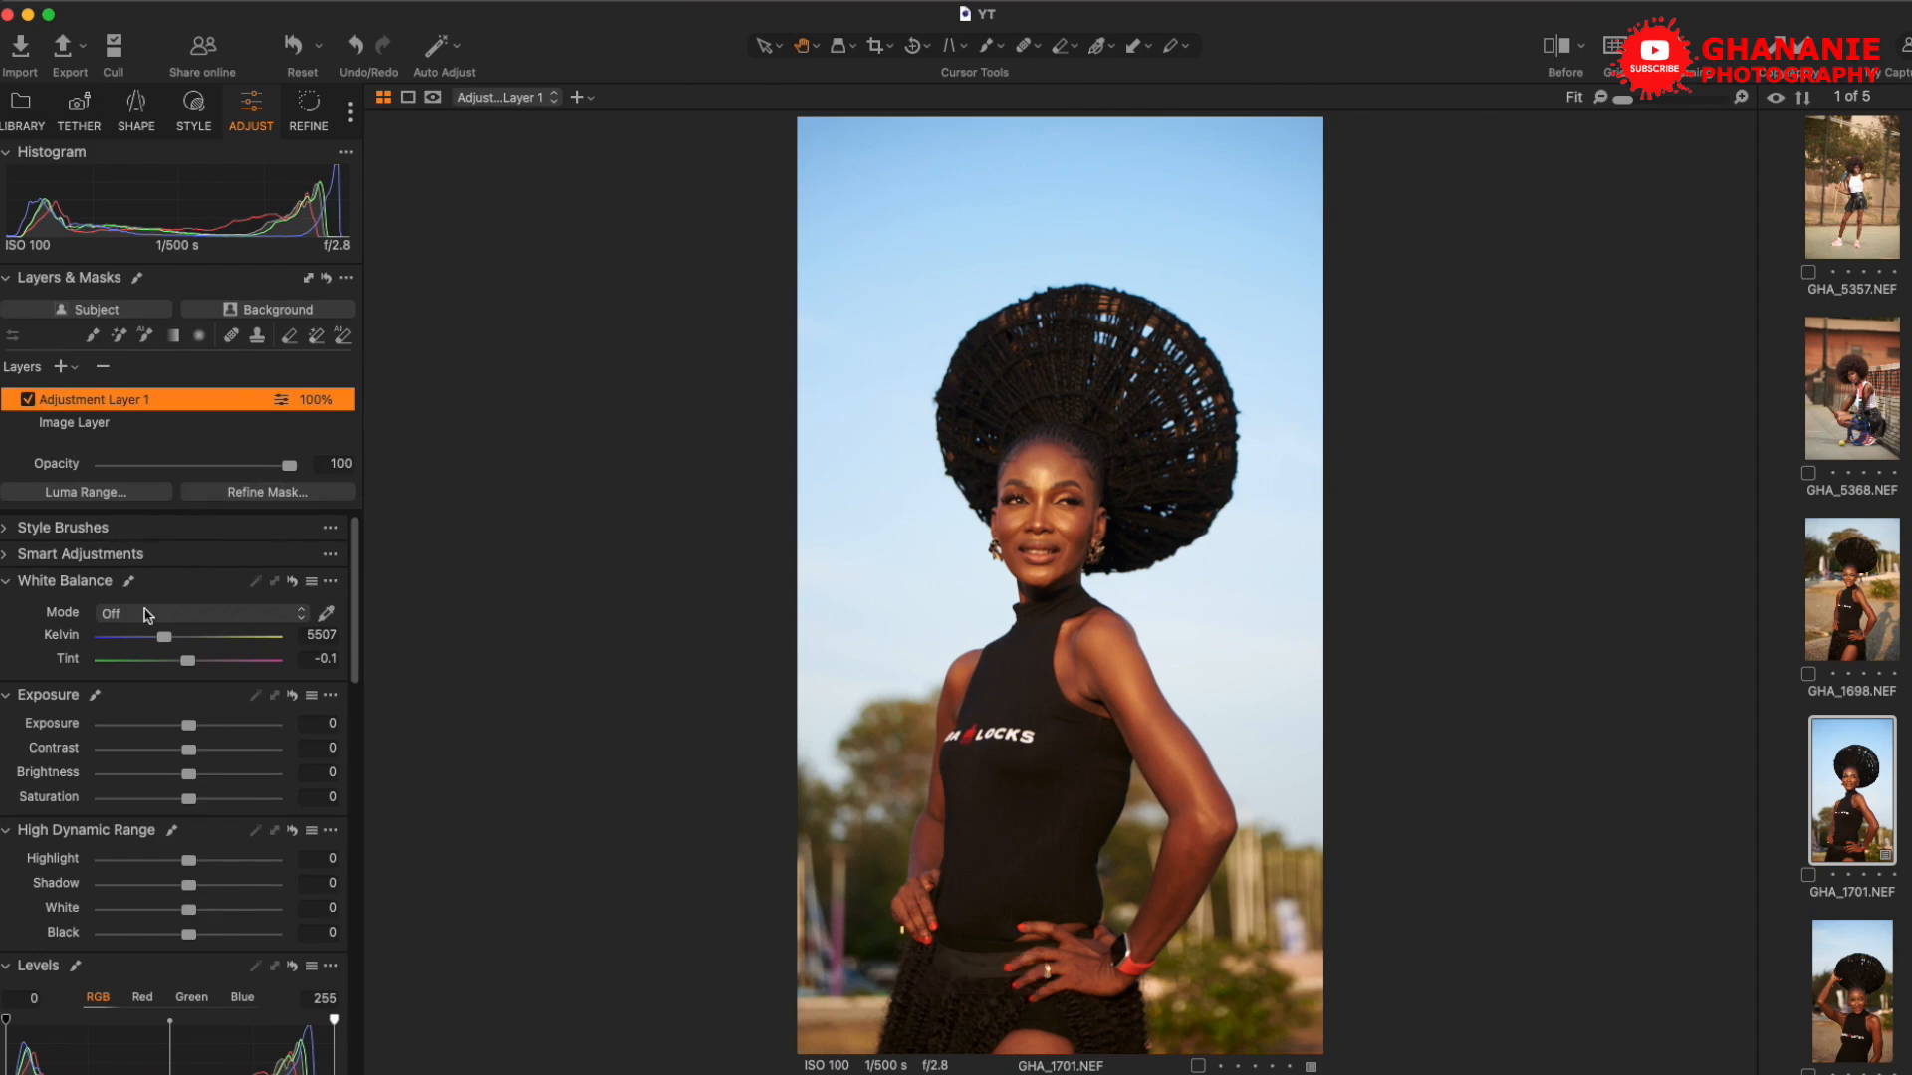
On the adjustment layer, set Highlight to -100 and lower the Levels input white point to 245
scroll(192, 784, down, 2)
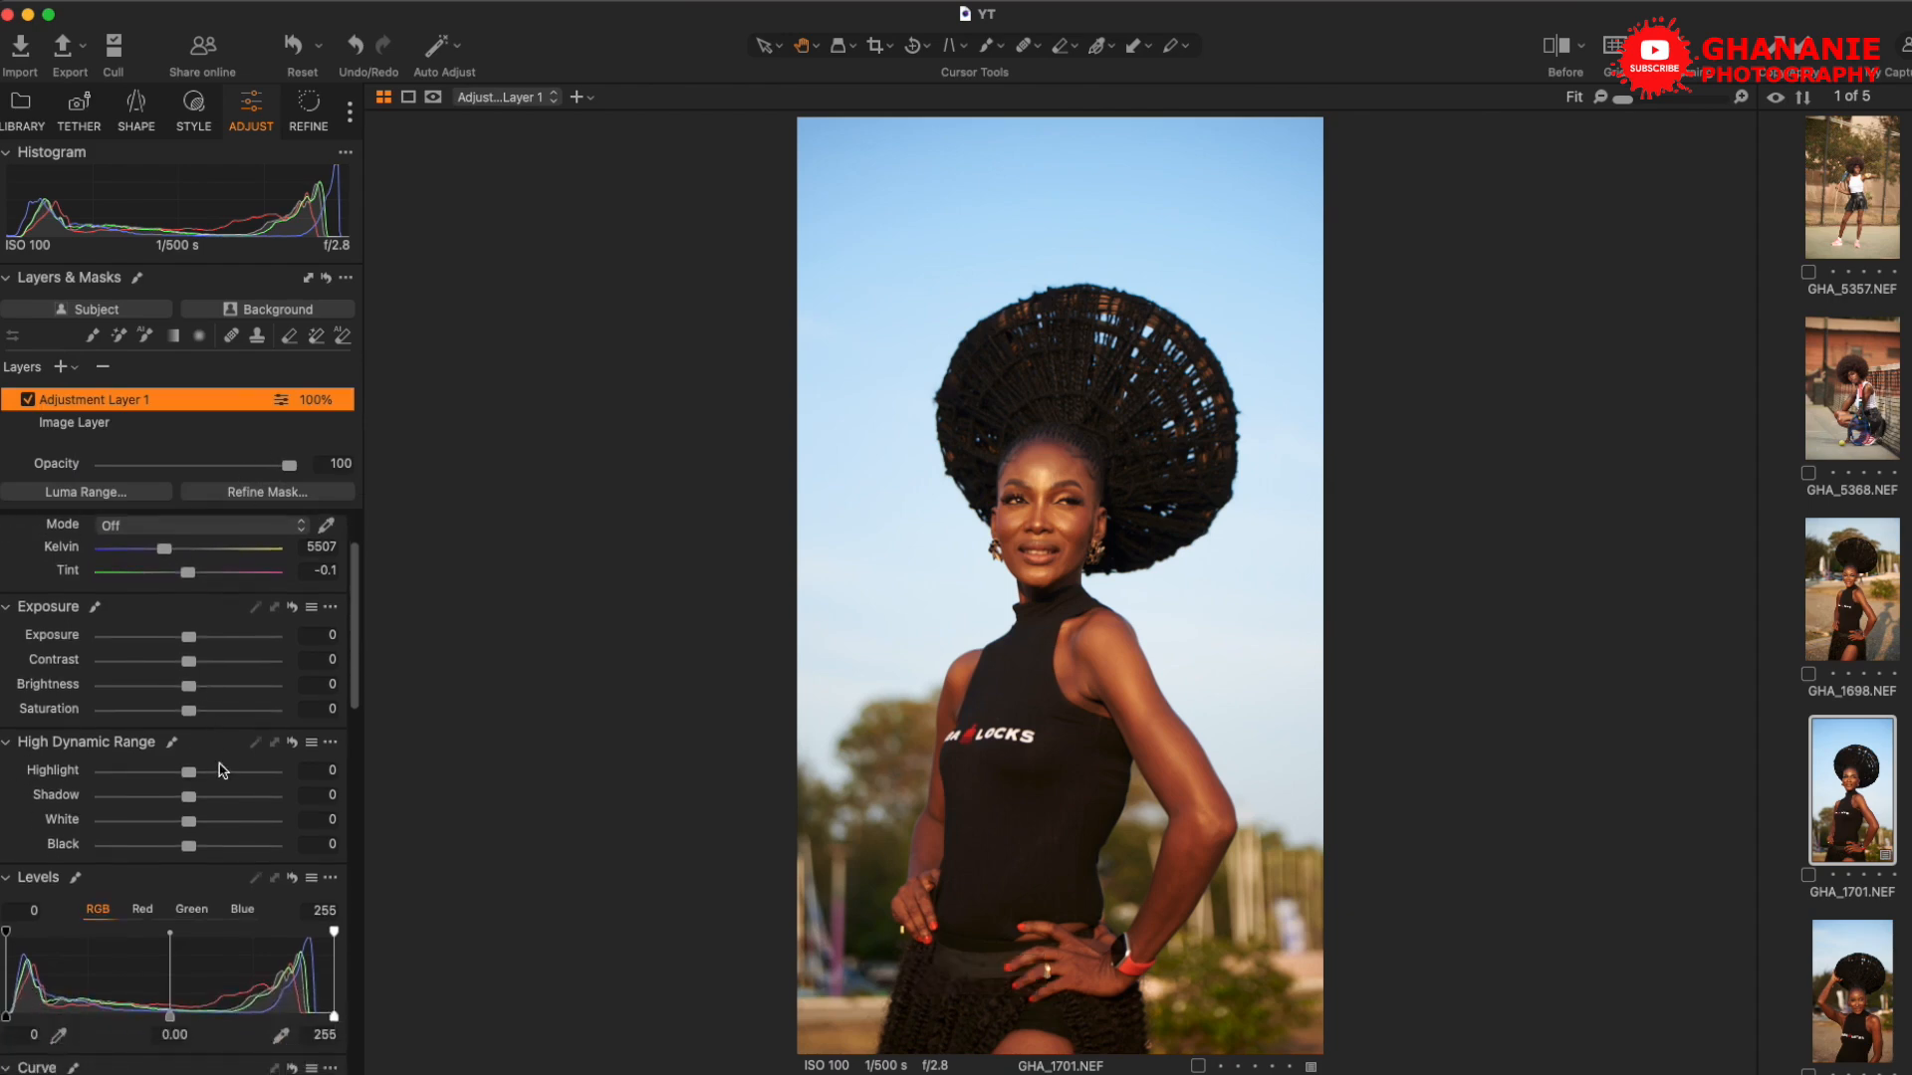
drag(194, 778, 72, 775)
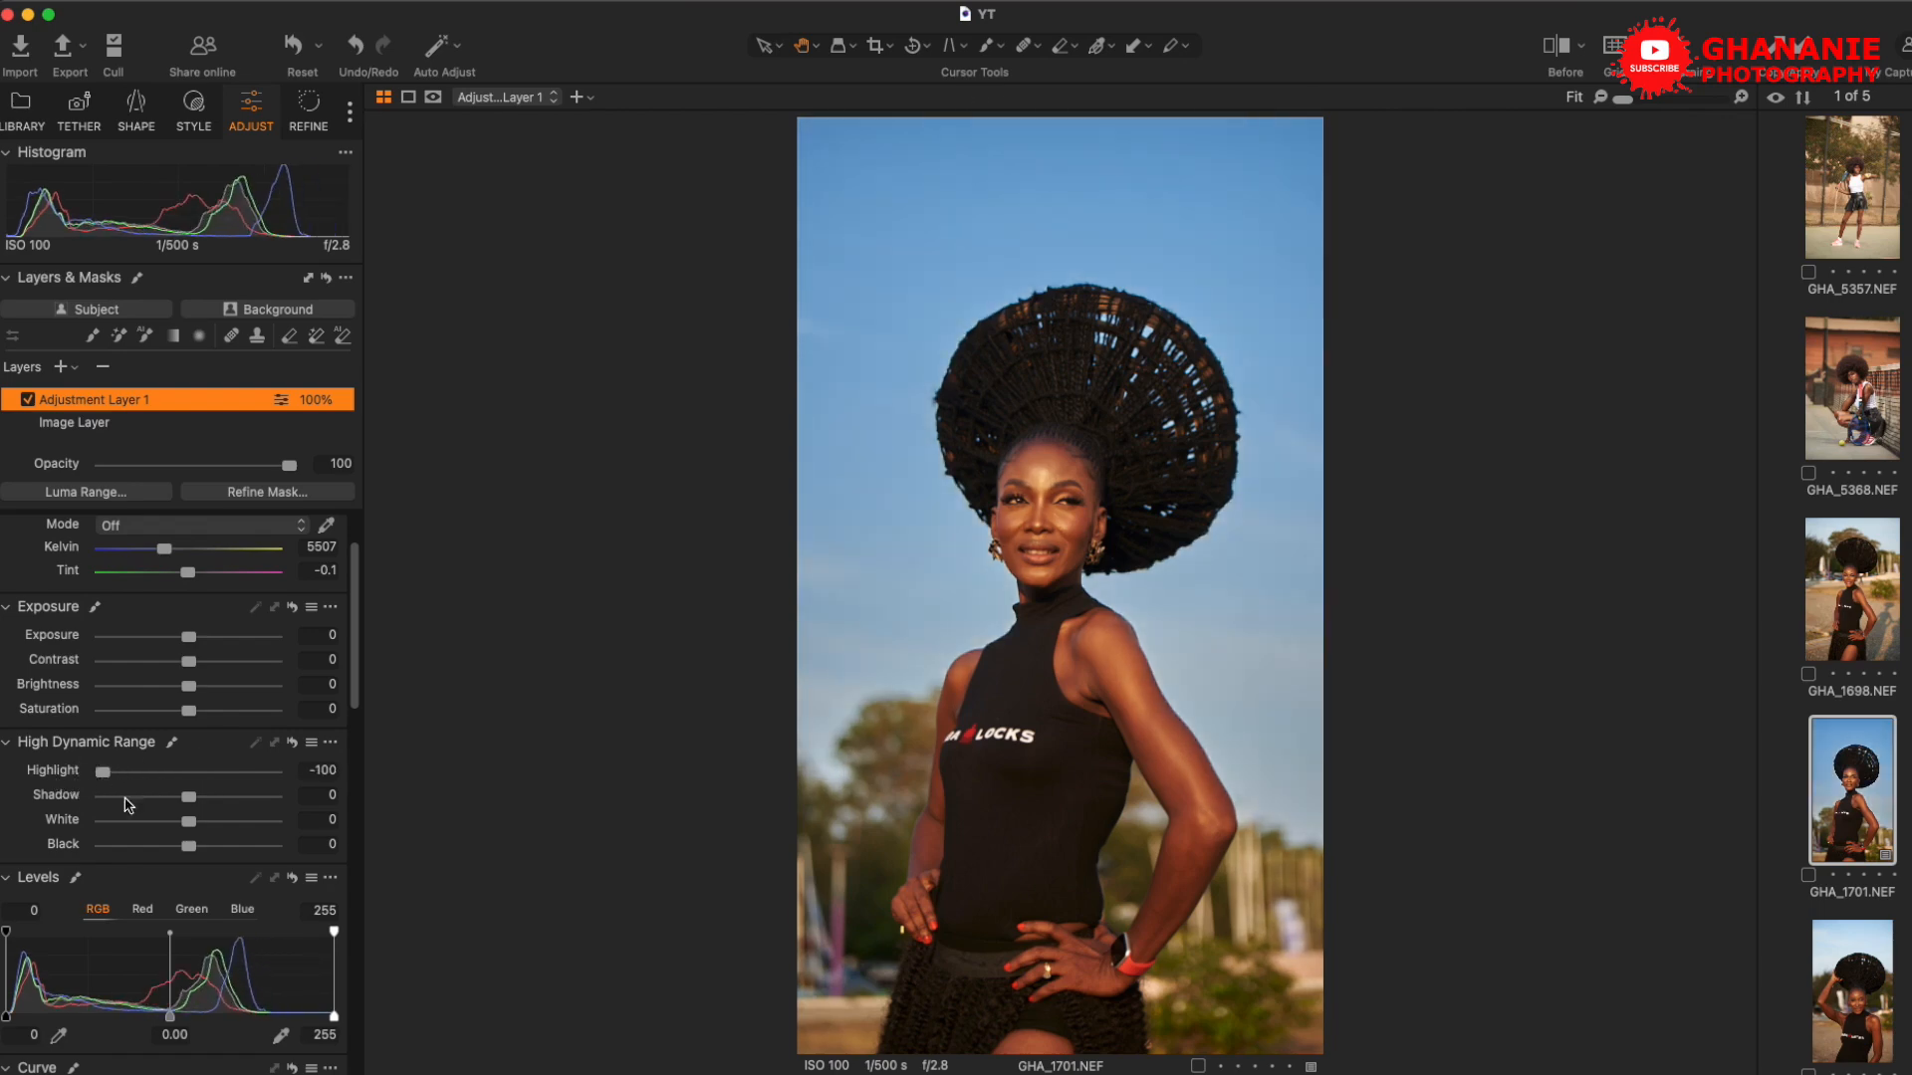
scroll(294, 783, down, 3)
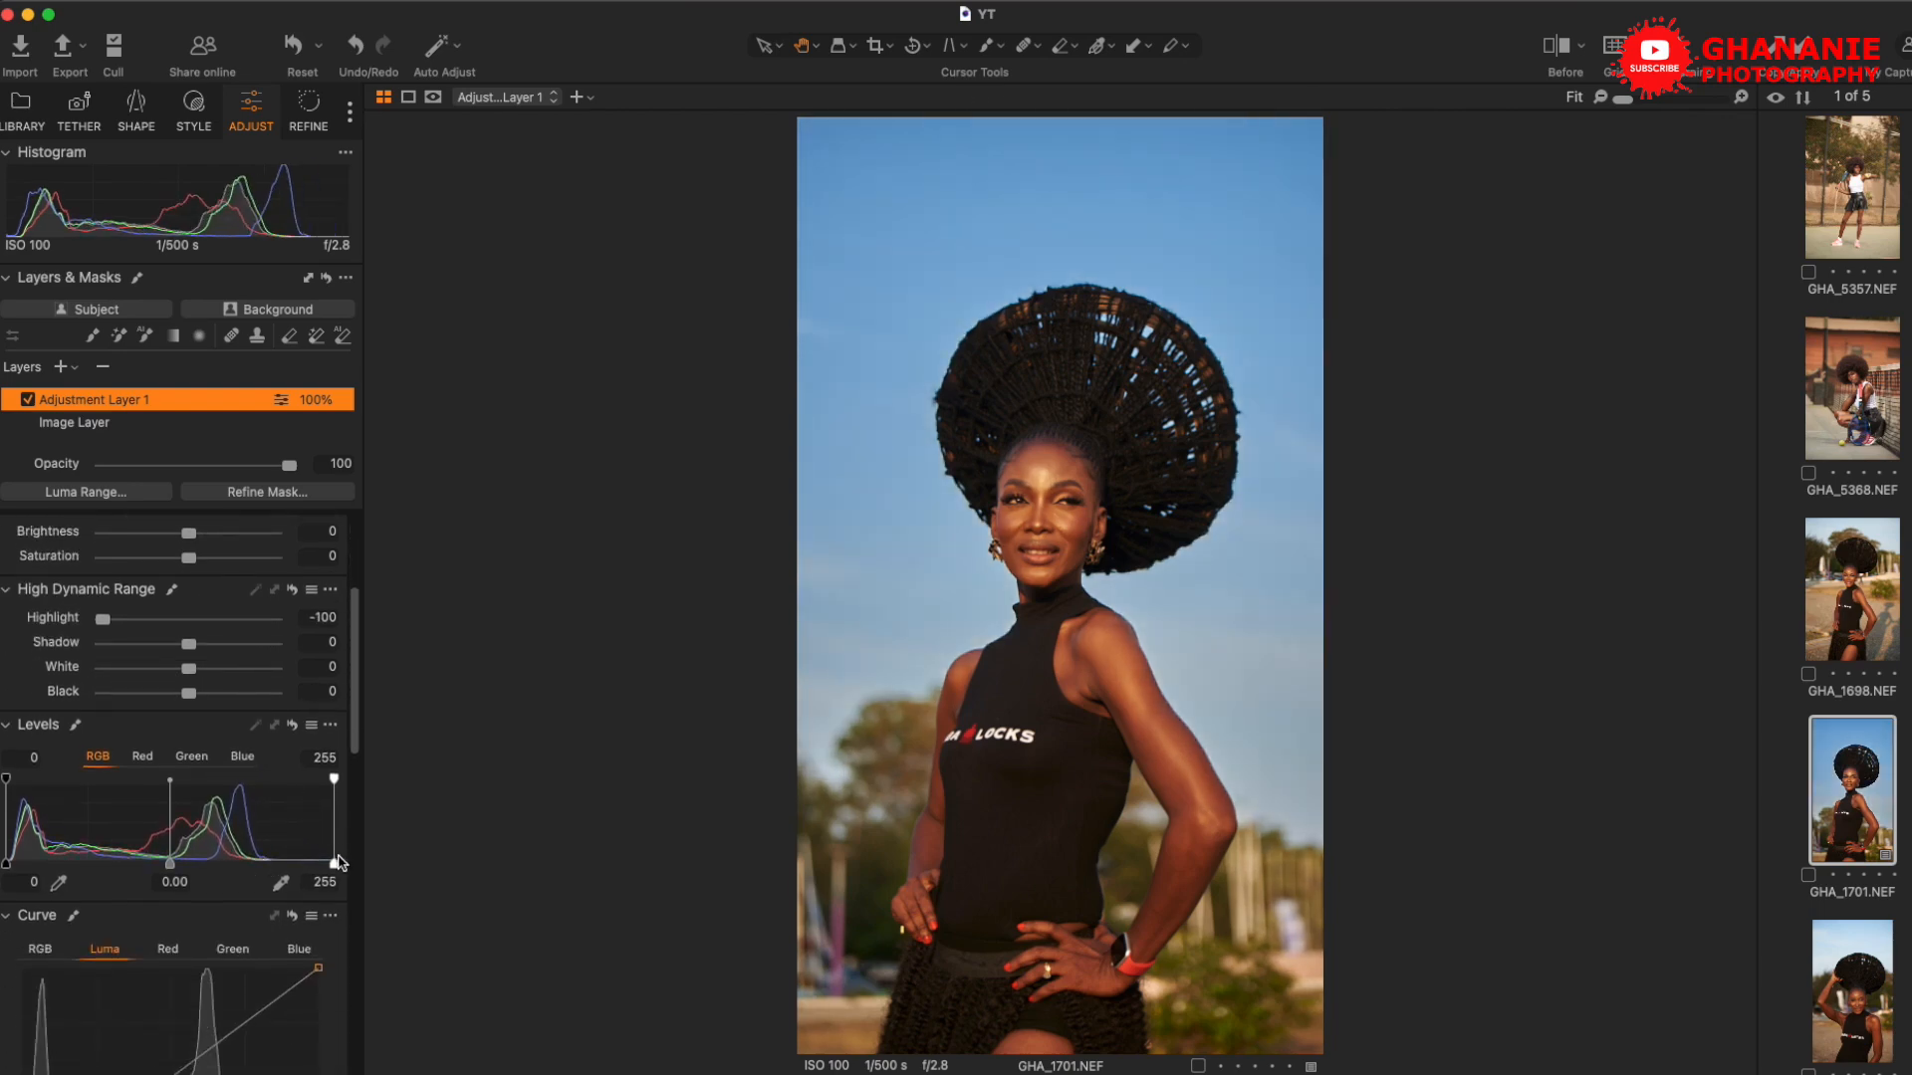
drag(334, 864, 321, 865)
Add an upper anchor point and a slightly lowered shadow point to the Luma curve for contrast
scroll(269, 939, down, 3)
click(240, 860)
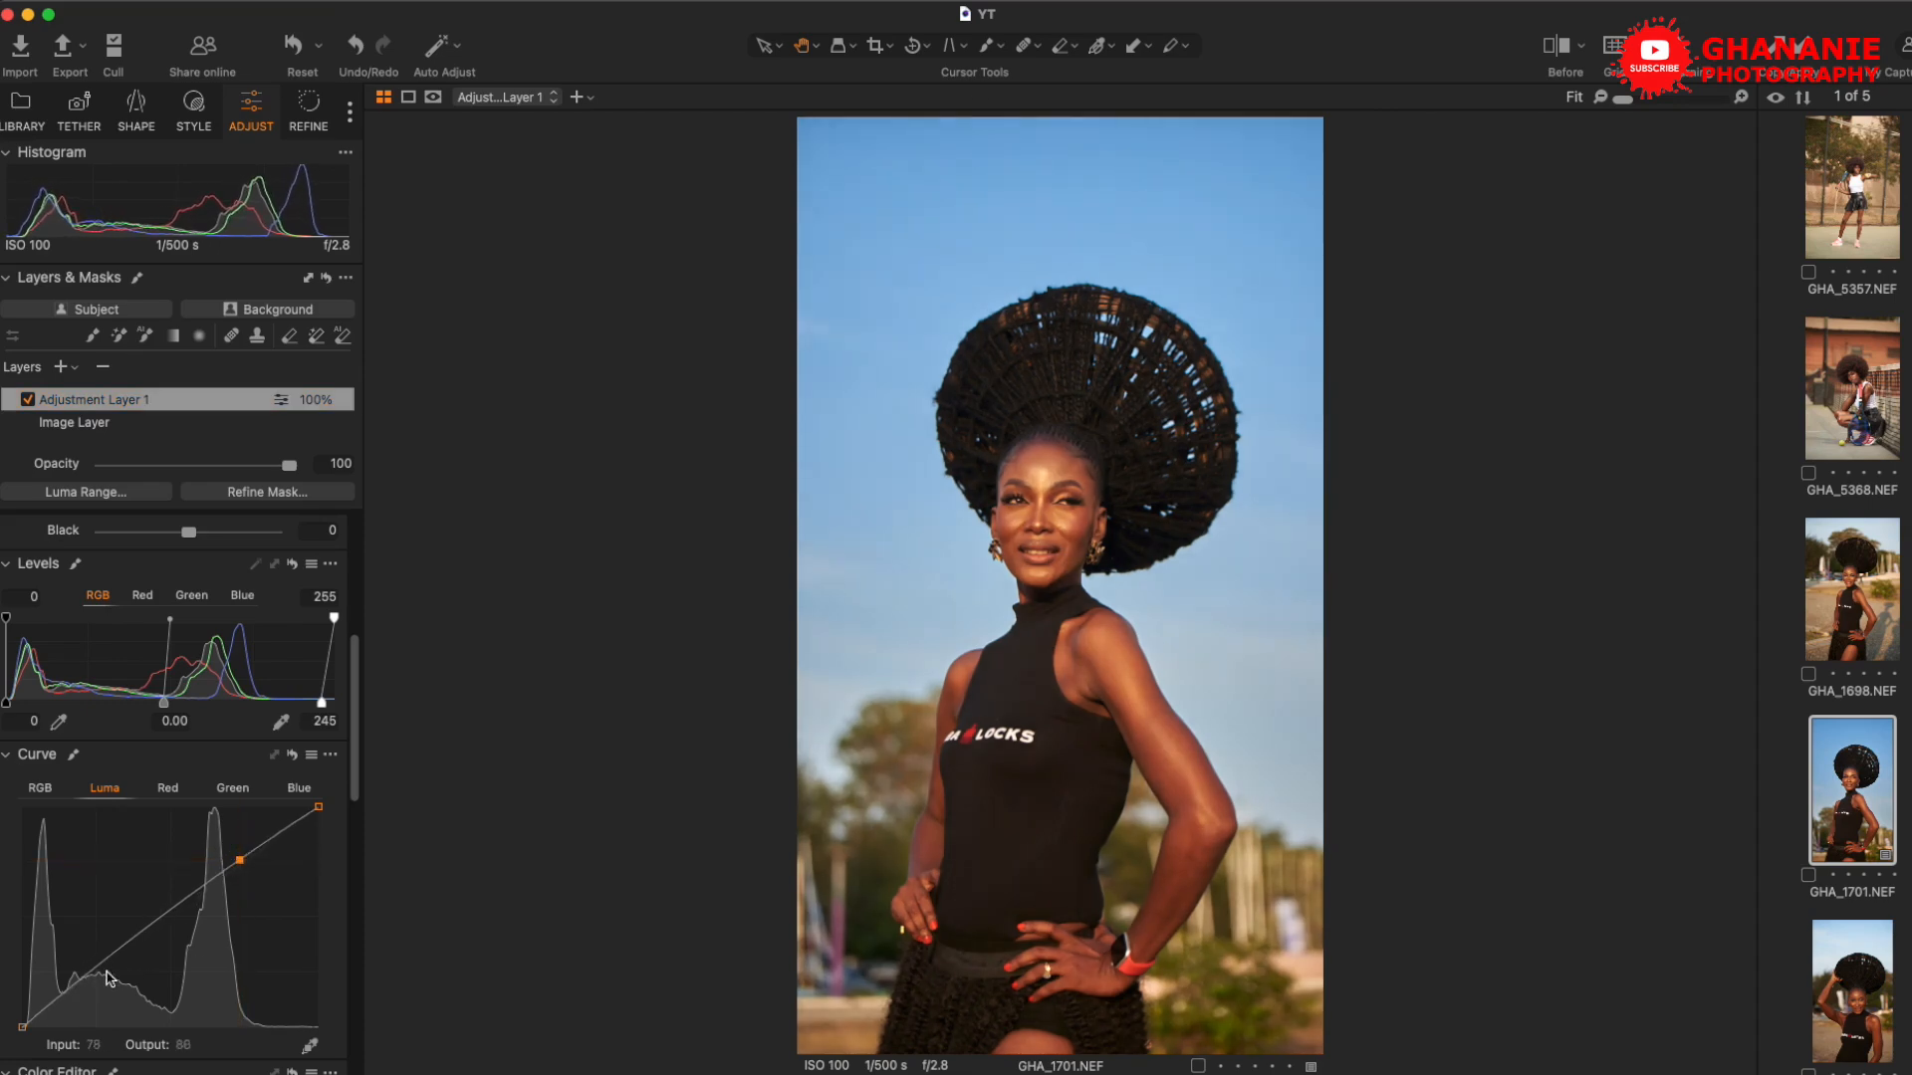
drag(107, 974, 97, 974)
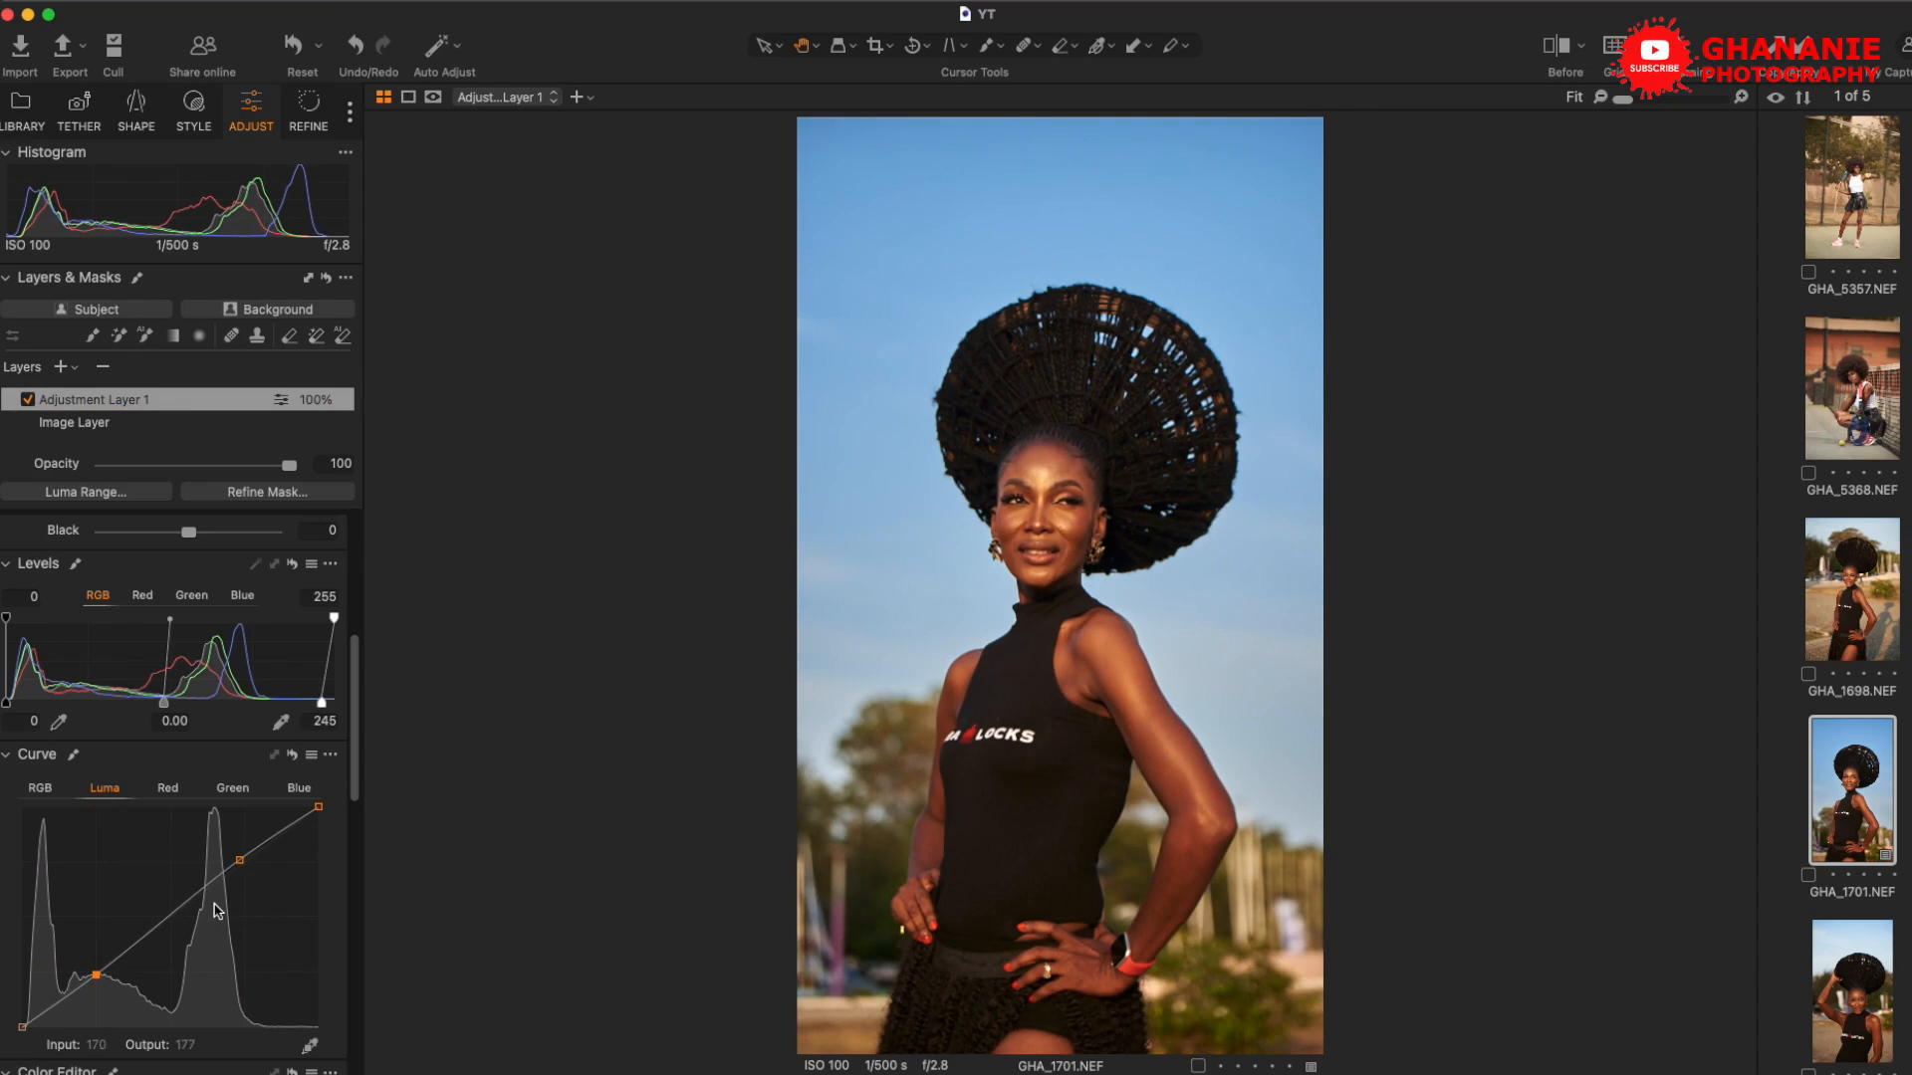
Set Shadow to -10 and cool the layer's white balance to 5060 Kelvin
scroll(209, 877, up, 5)
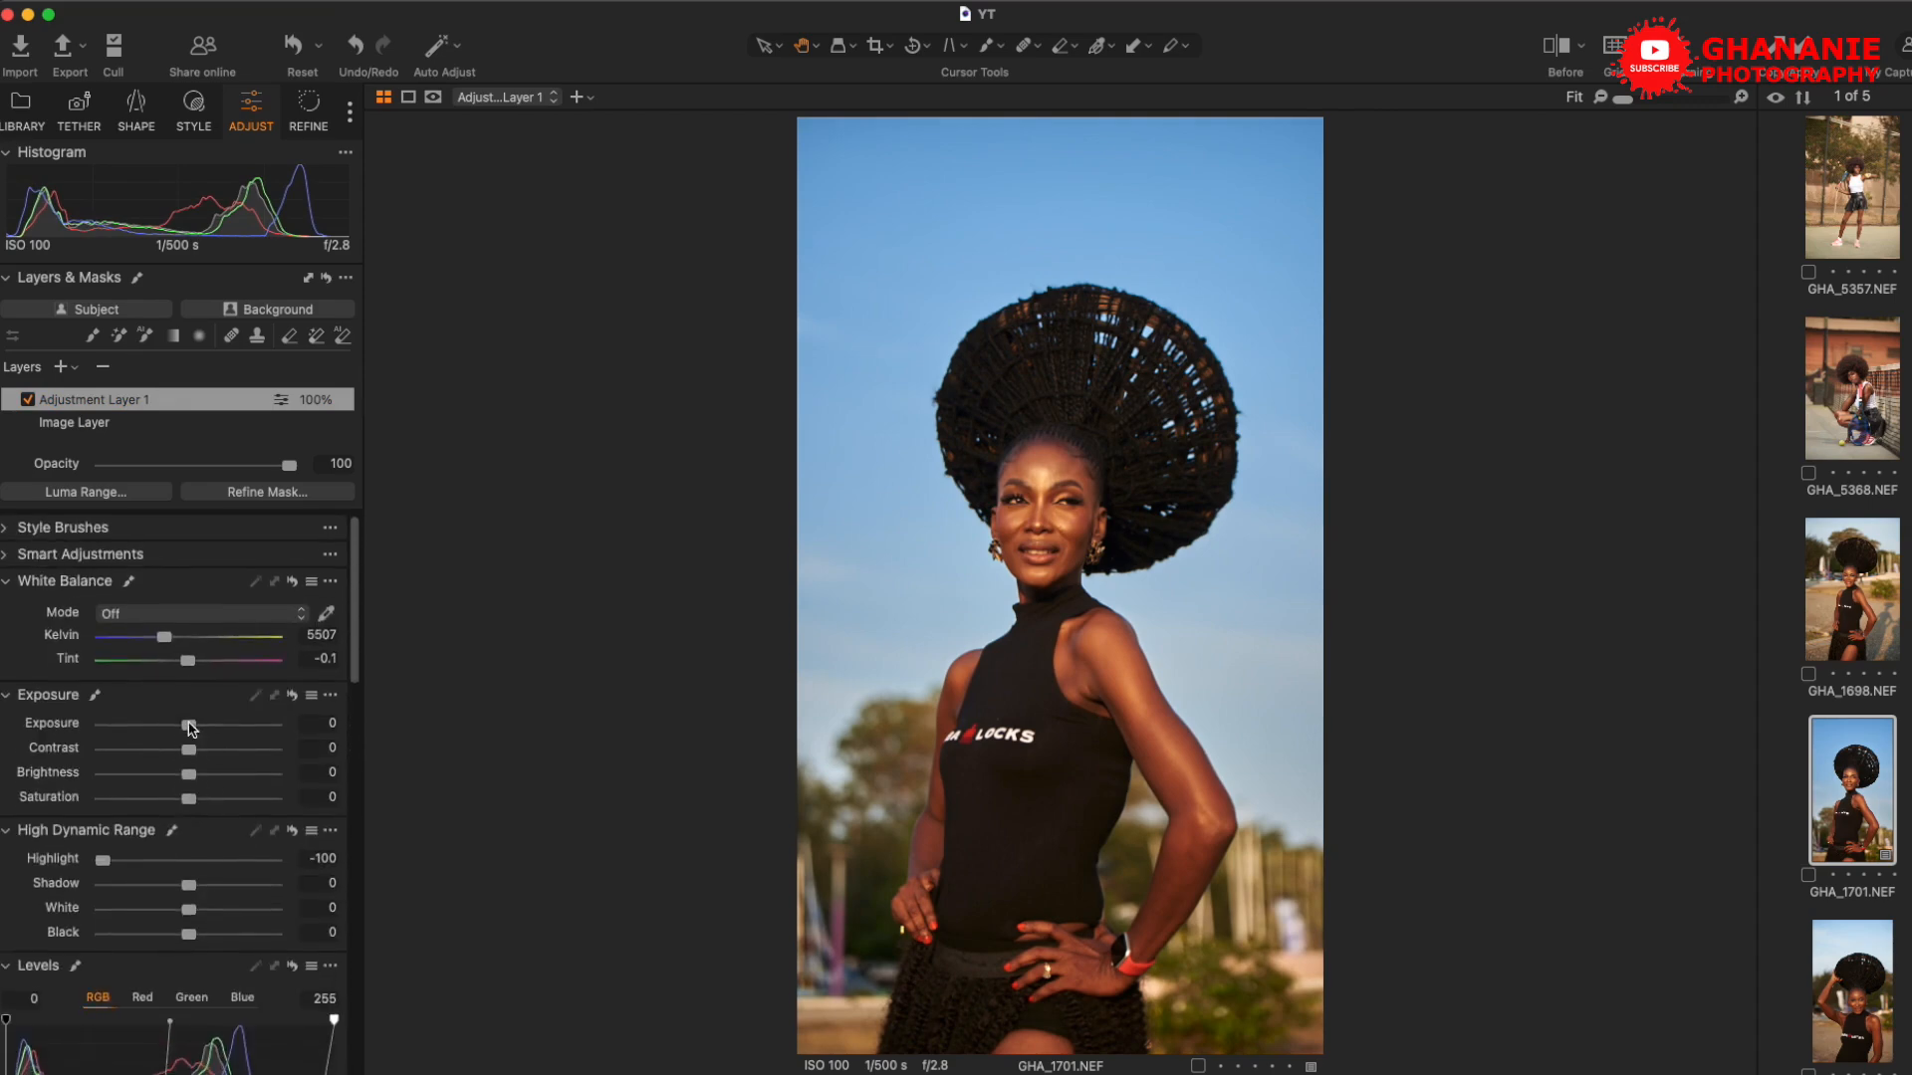
mouse_move(189, 886)
mouse_down()
mouse_move(162, 883)
mouse_move(179, 896)
mouse_up()
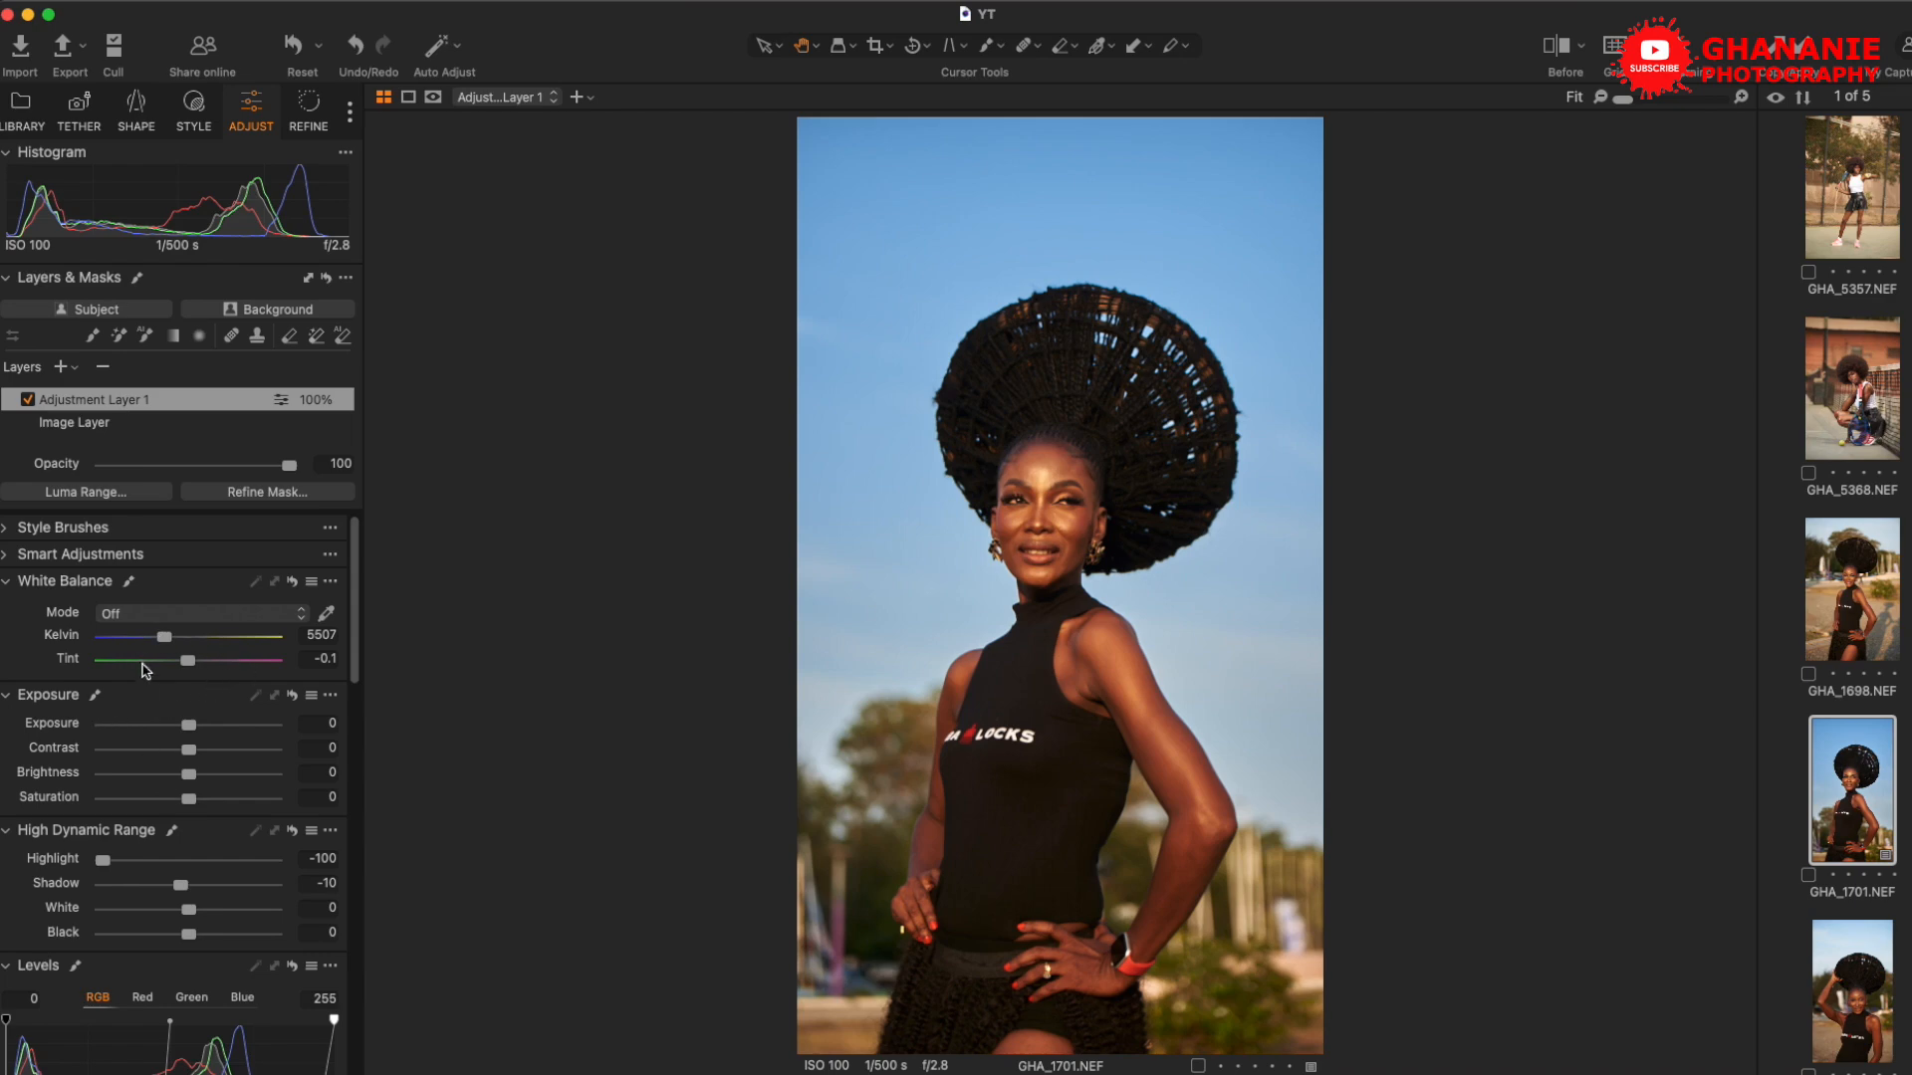
mouse_move(164, 636)
mouse_down()
mouse_move(145, 636)
mouse_move(161, 657)
mouse_up()
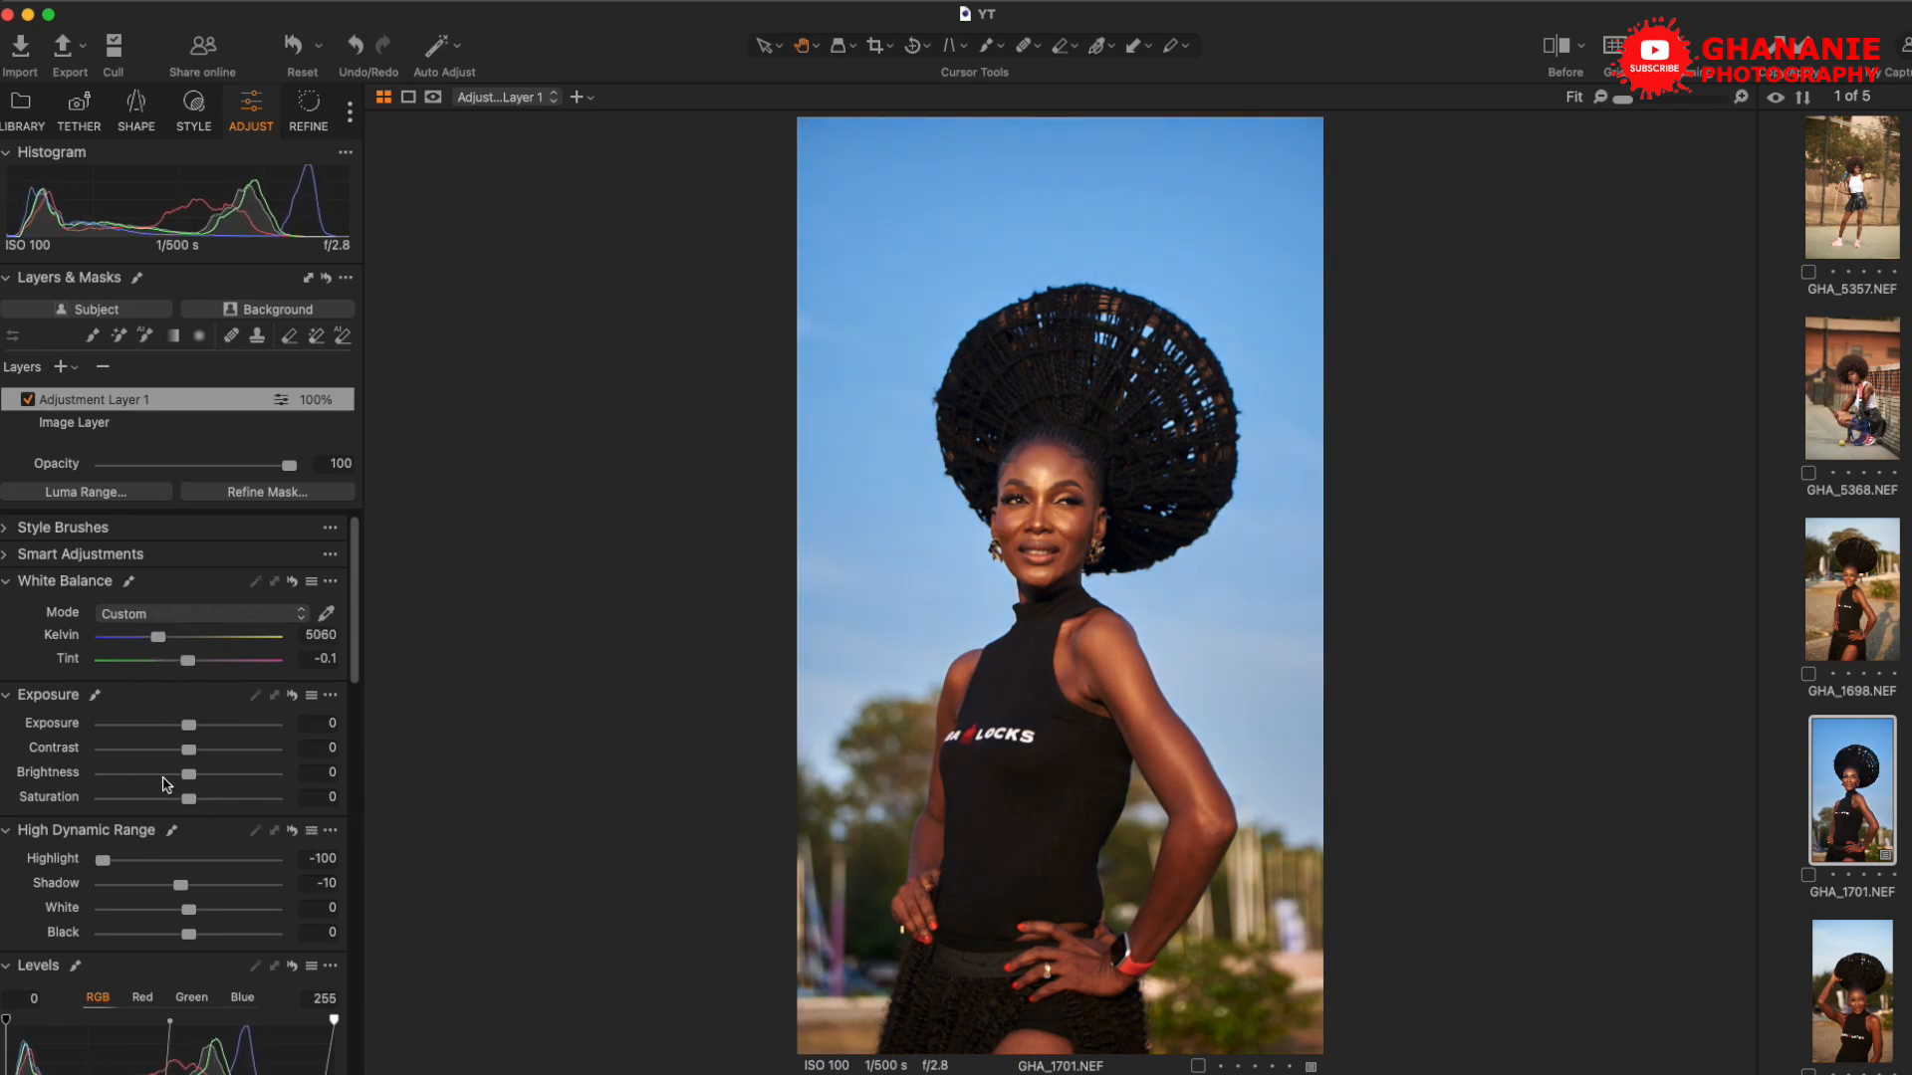
In the Basic Color Editor, set the orange range's Lightness to -2 and keep its Saturation at 0
scroll(128, 805, down, 5)
scroll(149, 812, up, 5)
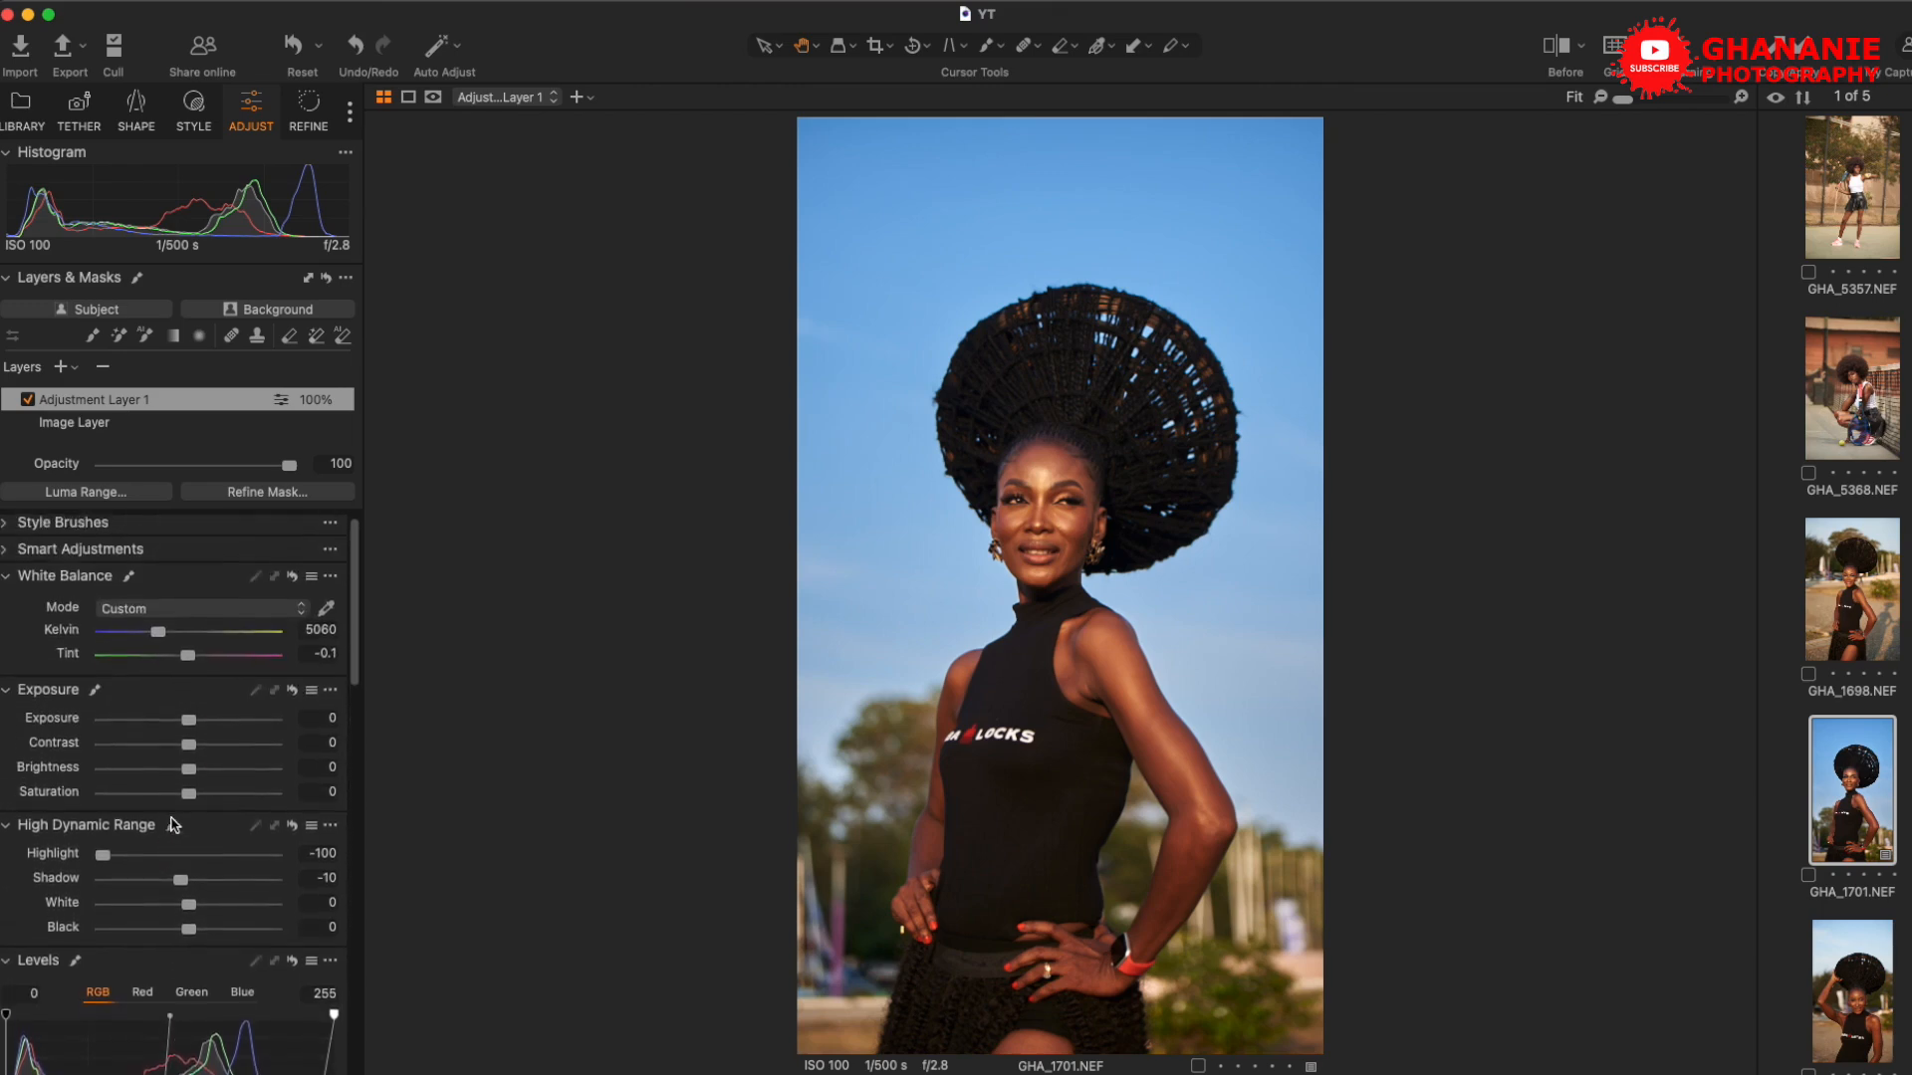
scroll(169, 818, down, 12)
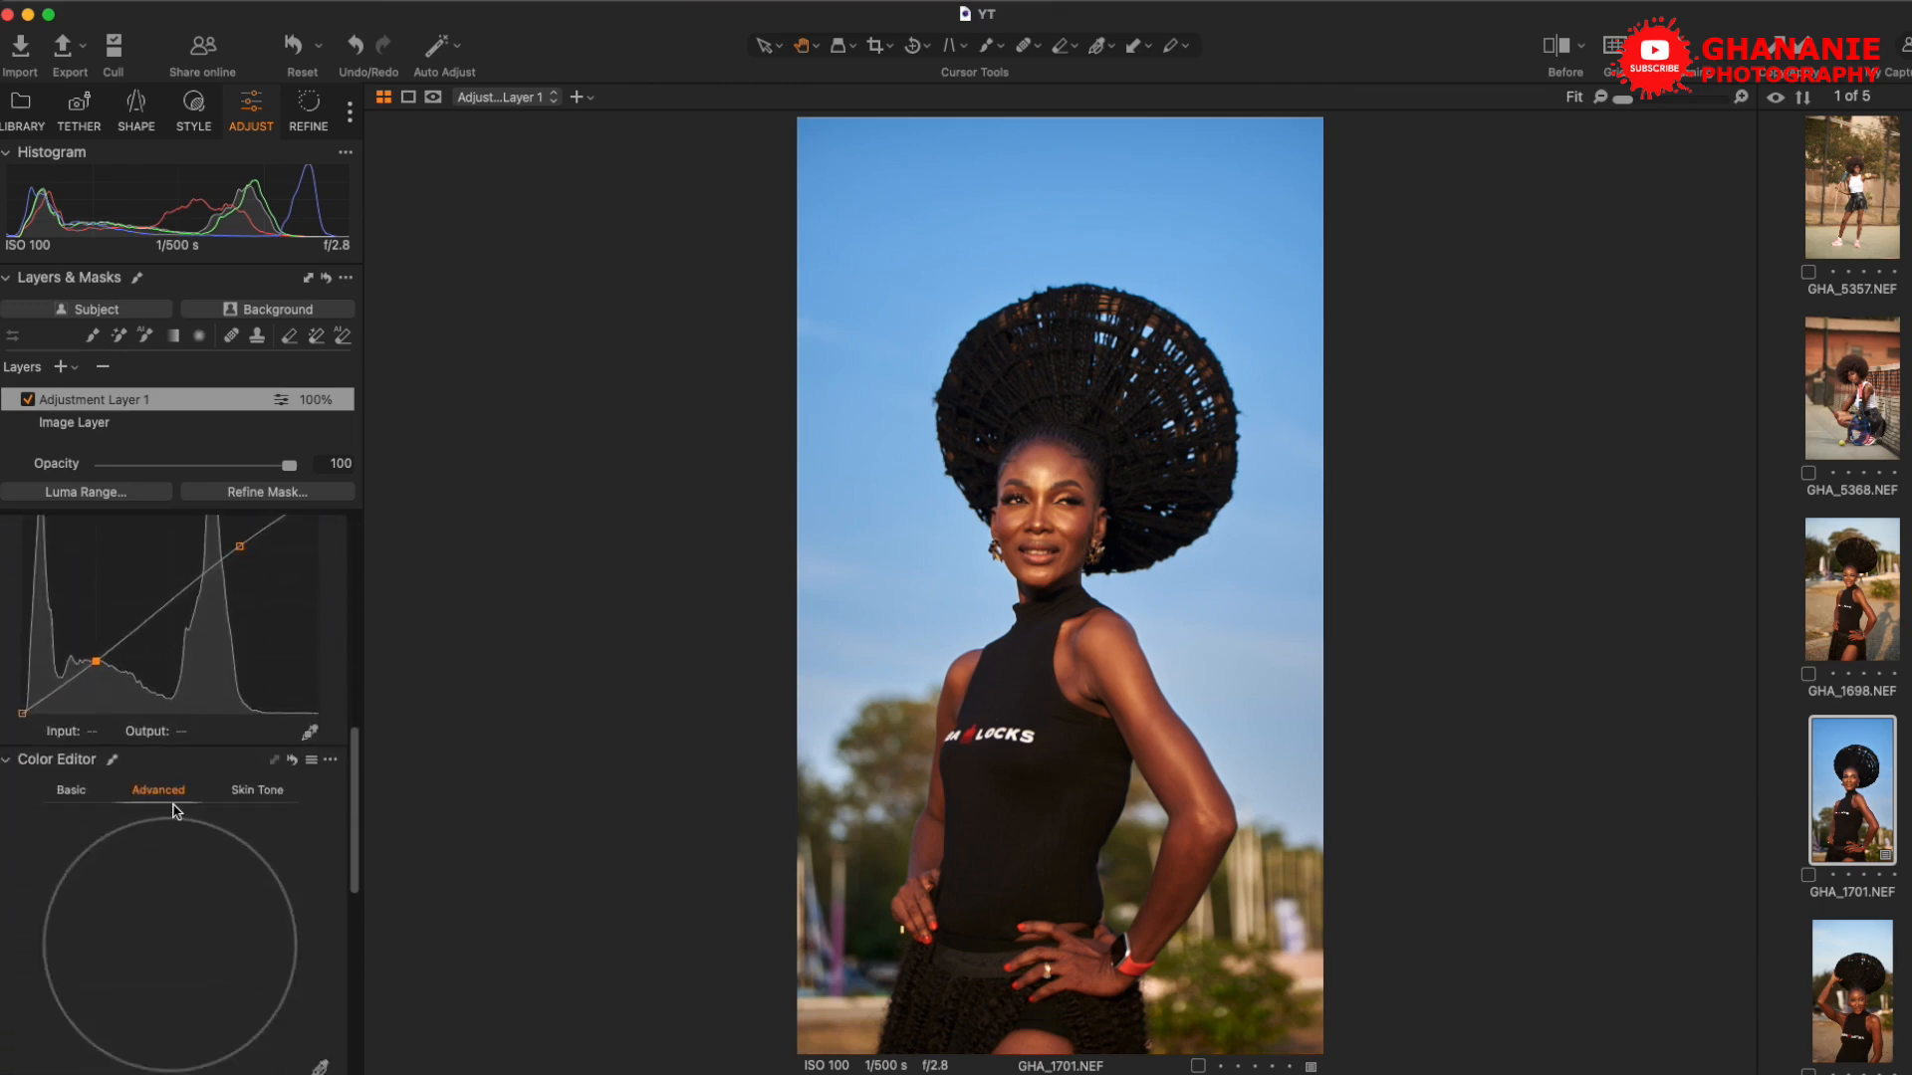
scroll(171, 803, down, 3)
scroll(169, 797, up, 12)
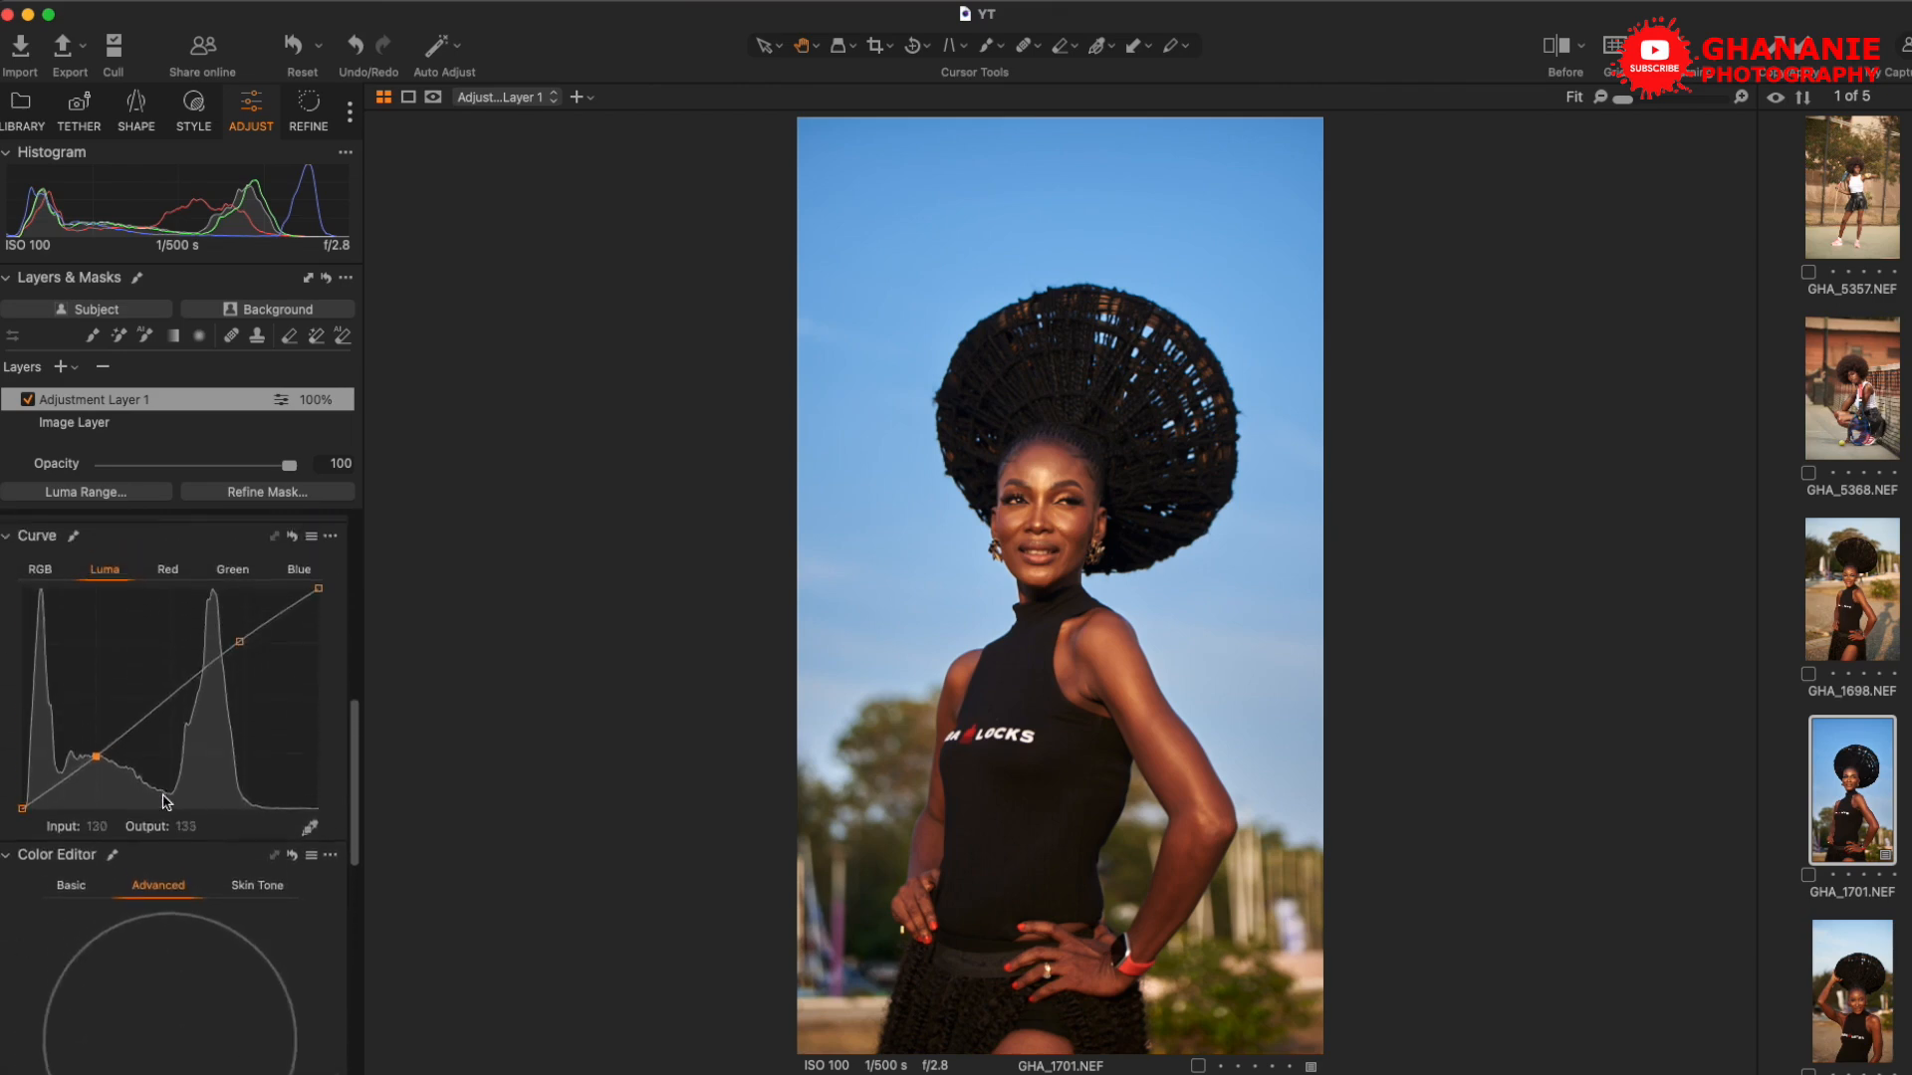
scroll(174, 777, down, 8)
scroll(140, 737, up, 4)
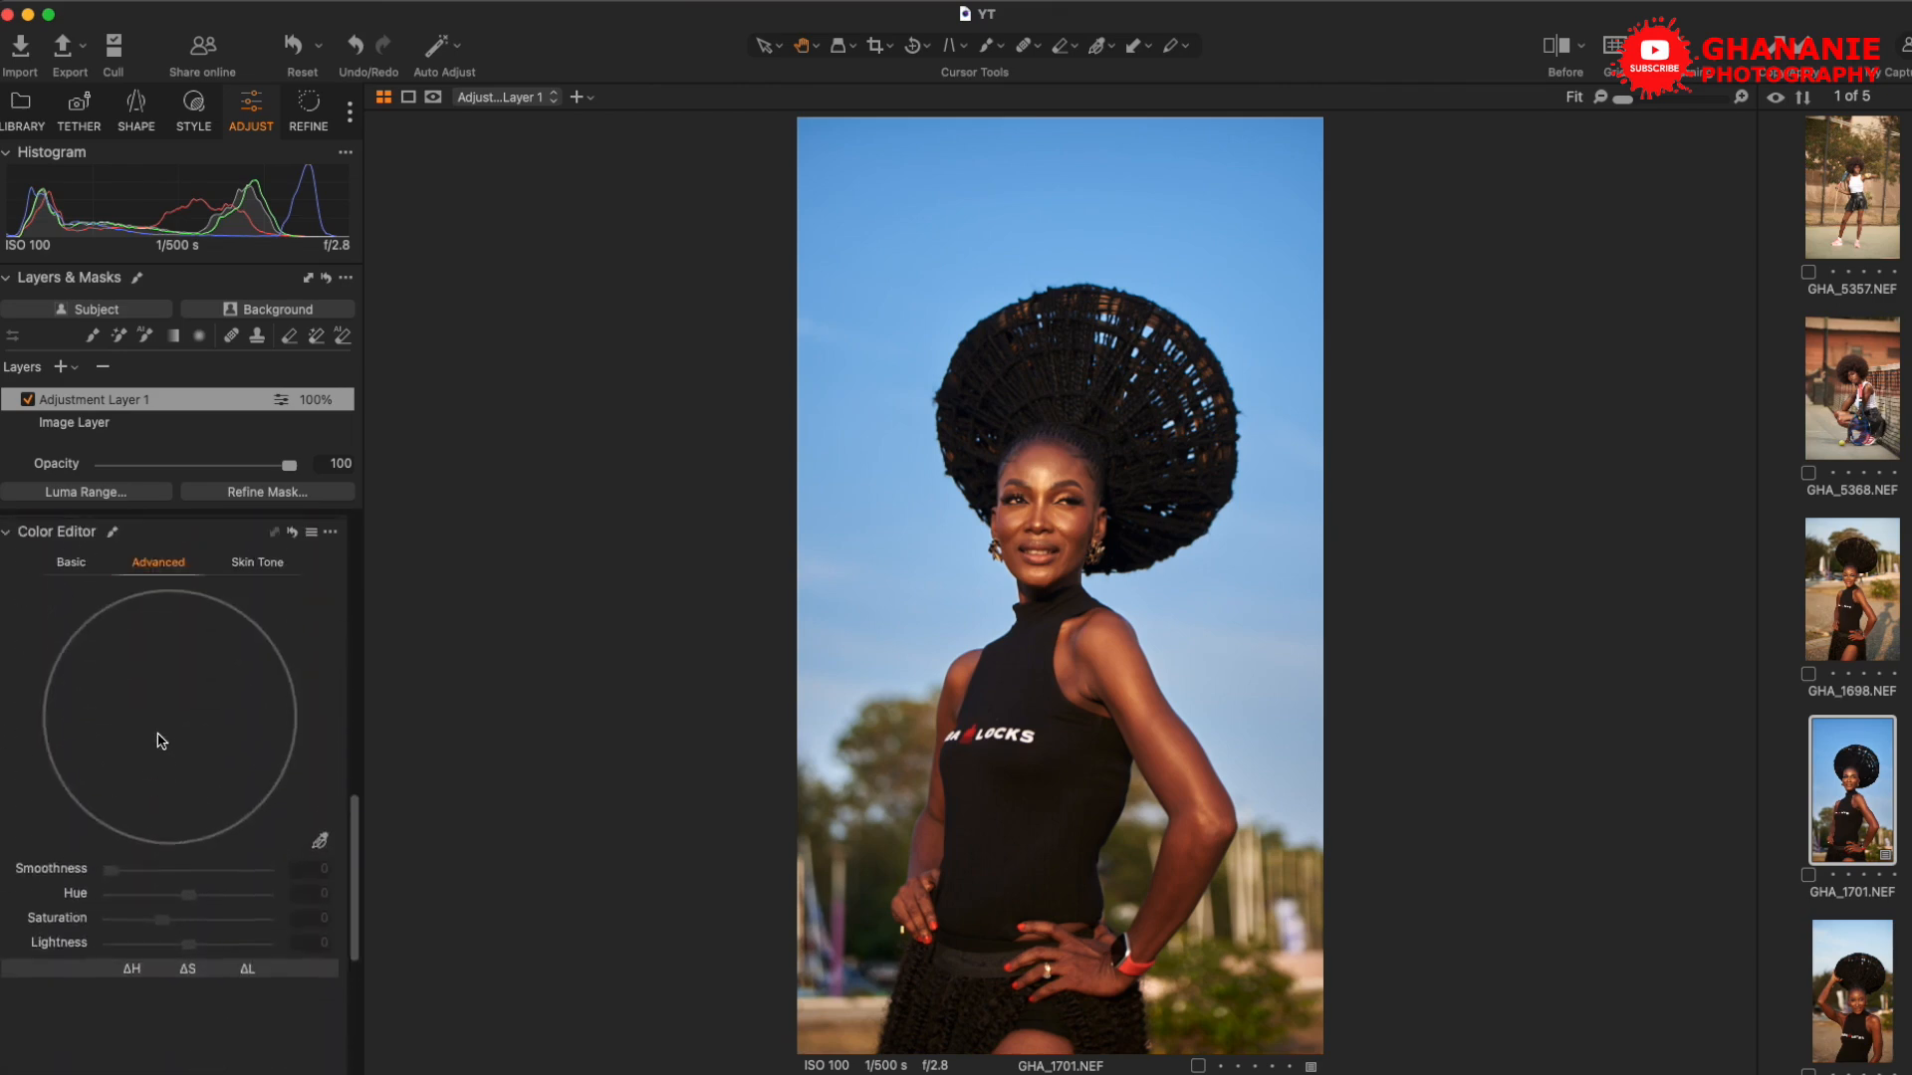
click(74, 649)
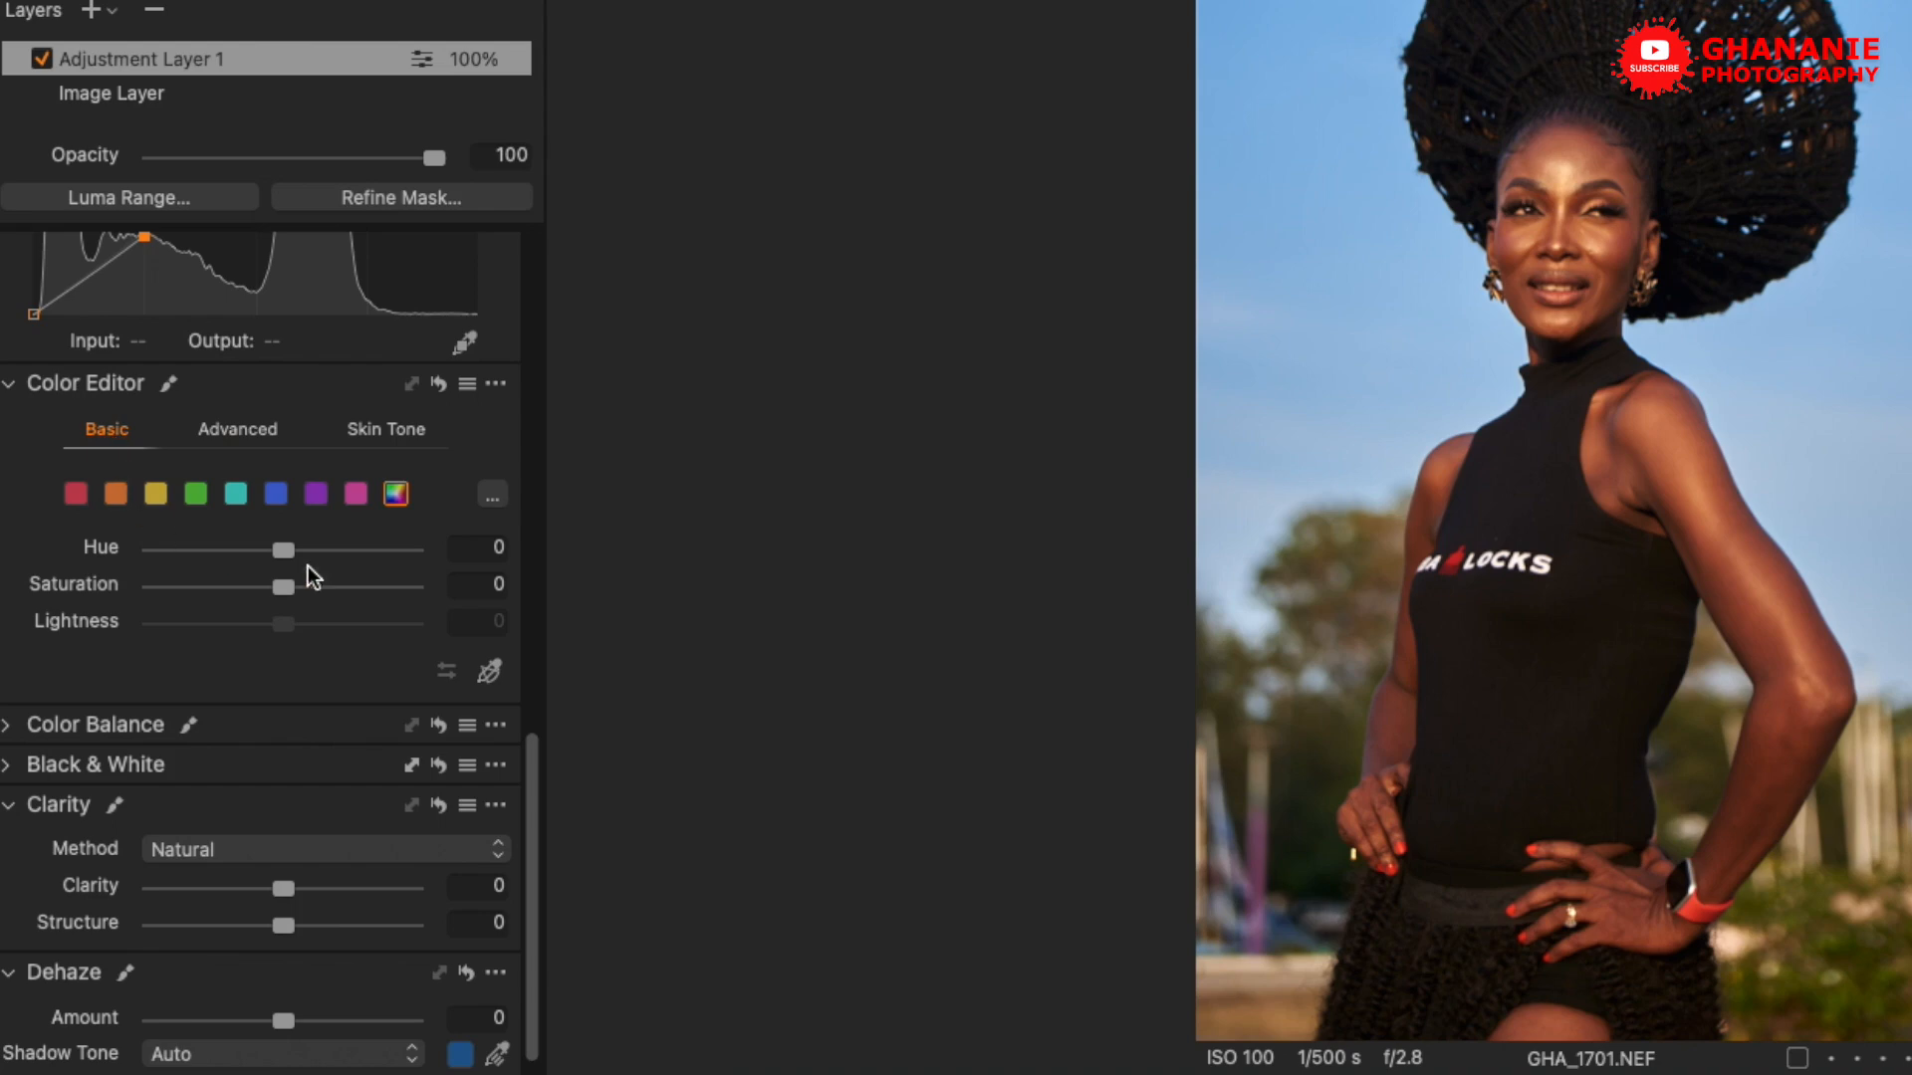
click(121, 498)
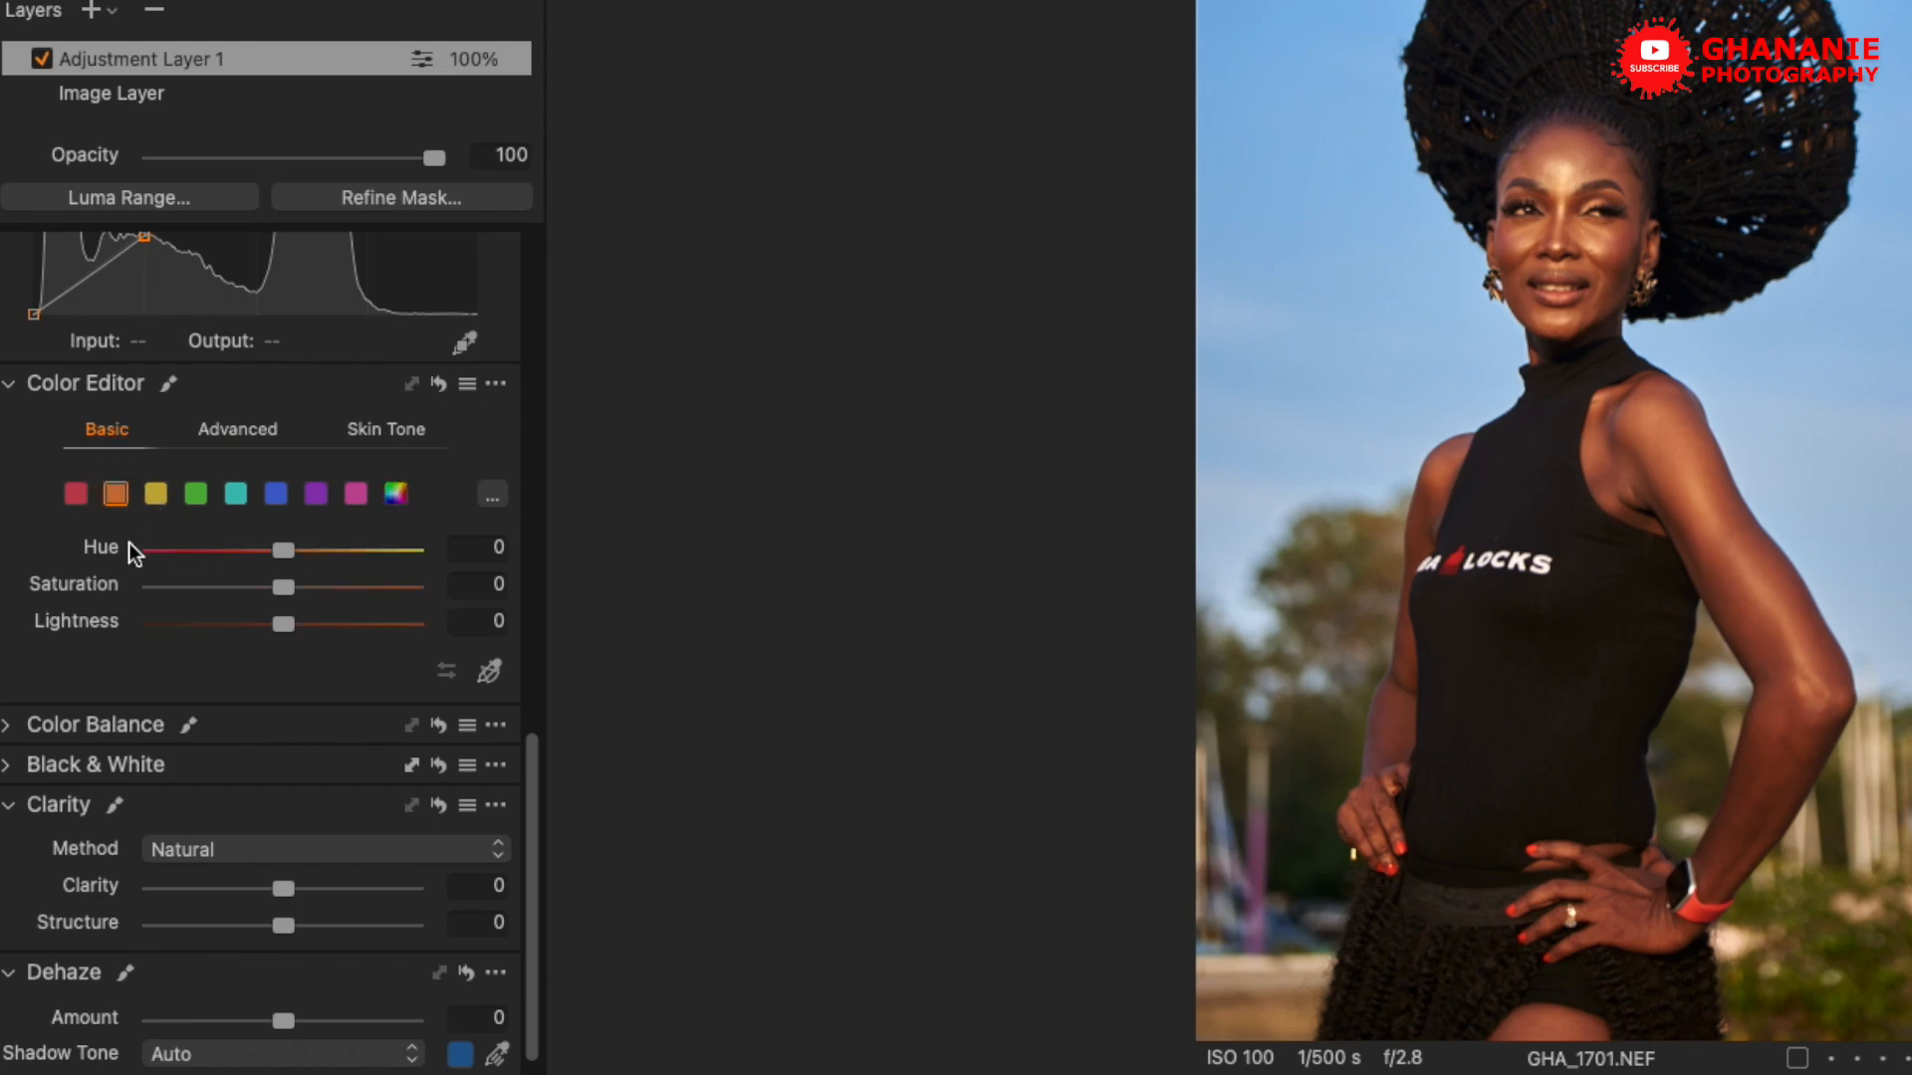
mouse_move(284, 584)
mouse_down()
mouse_move(127, 605)
mouse_move(355, 584)
mouse_move(131, 610)
mouse_move(308, 570)
mouse_move(289, 595)
mouse_up()
mouse_move(283, 629)
mouse_down()
mouse_move(244, 627)
mouse_move(307, 633)
mouse_move(271, 633)
mouse_up()
mouse_move(285, 592)
mouse_down()
mouse_move(329, 589)
mouse_move(223, 604)
mouse_move(290, 593)
mouse_move(278, 611)
mouse_move(303, 612)
mouse_up()
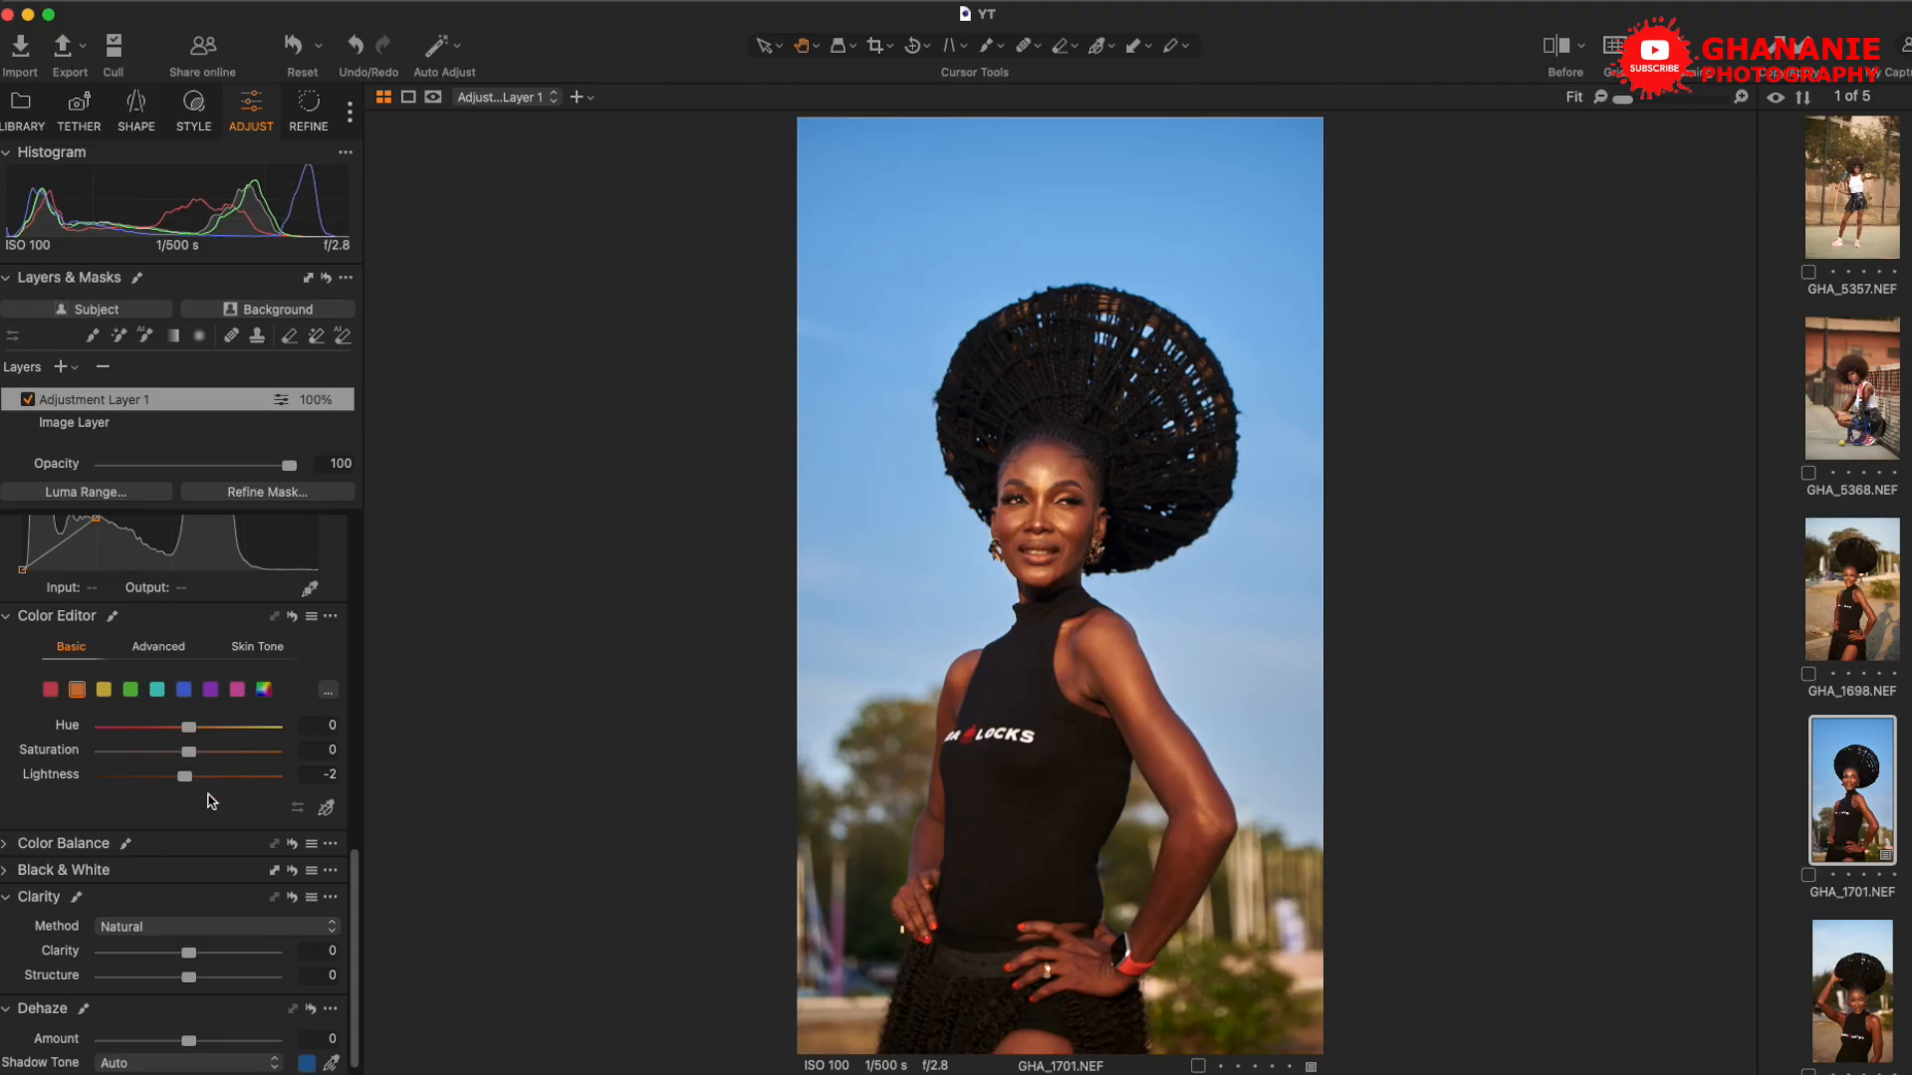
Start saving Adjustment Layer 1's adjustments as a style and exclude Shadow from the included adjustments
scroll(202, 831, up, 10)
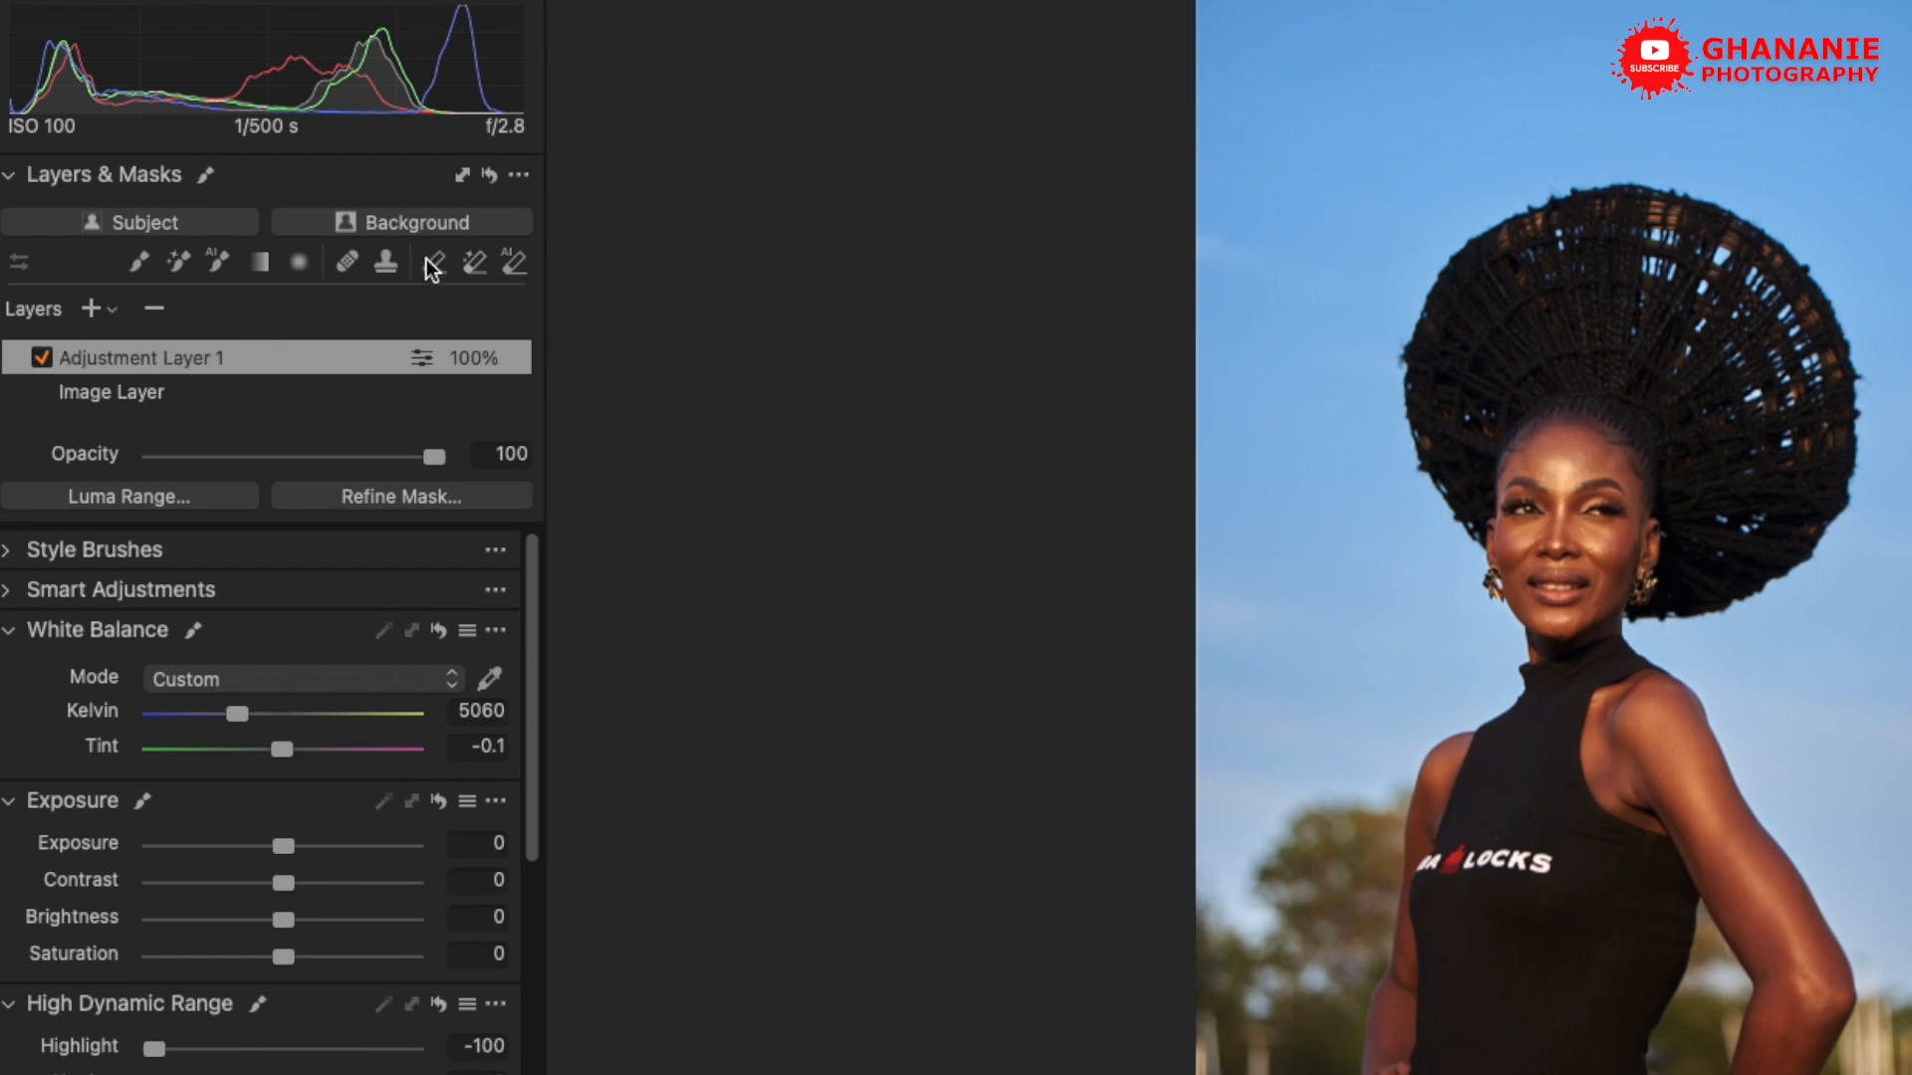
click(519, 173)
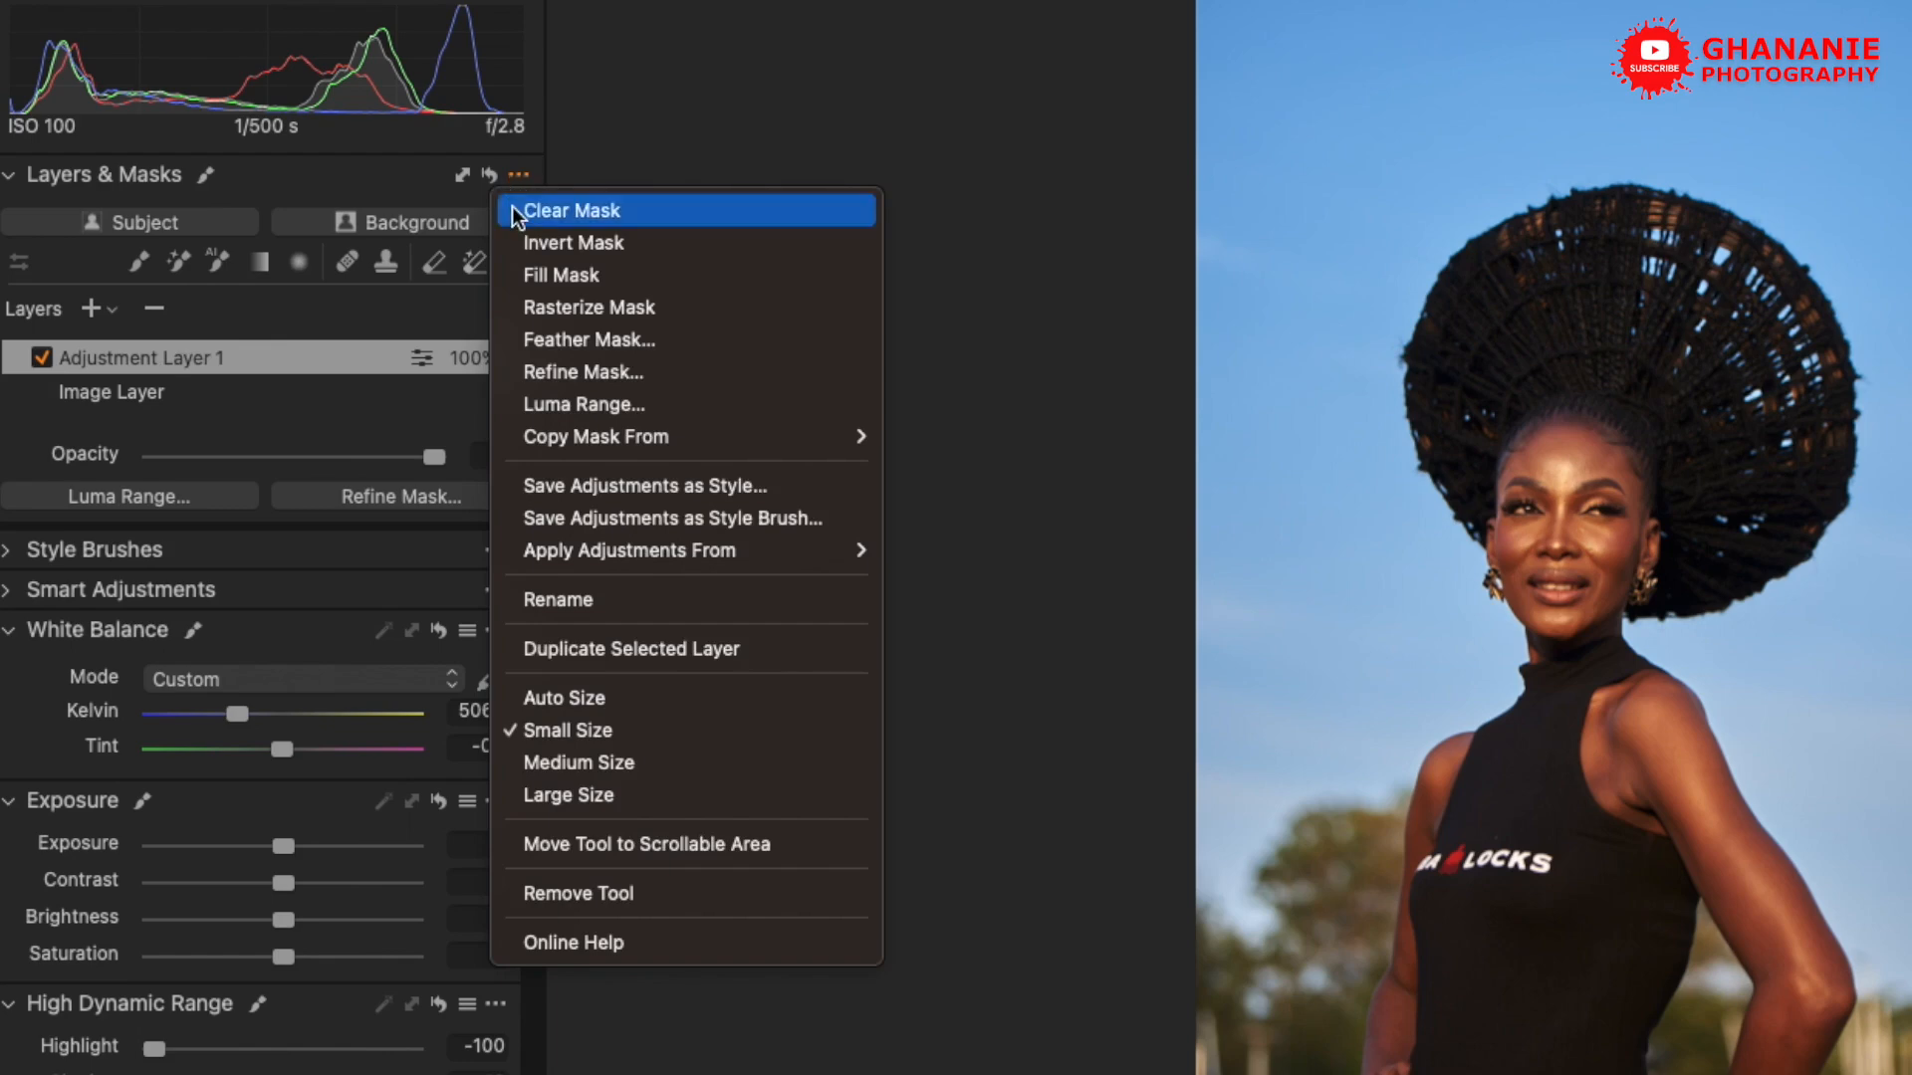
click(731, 486)
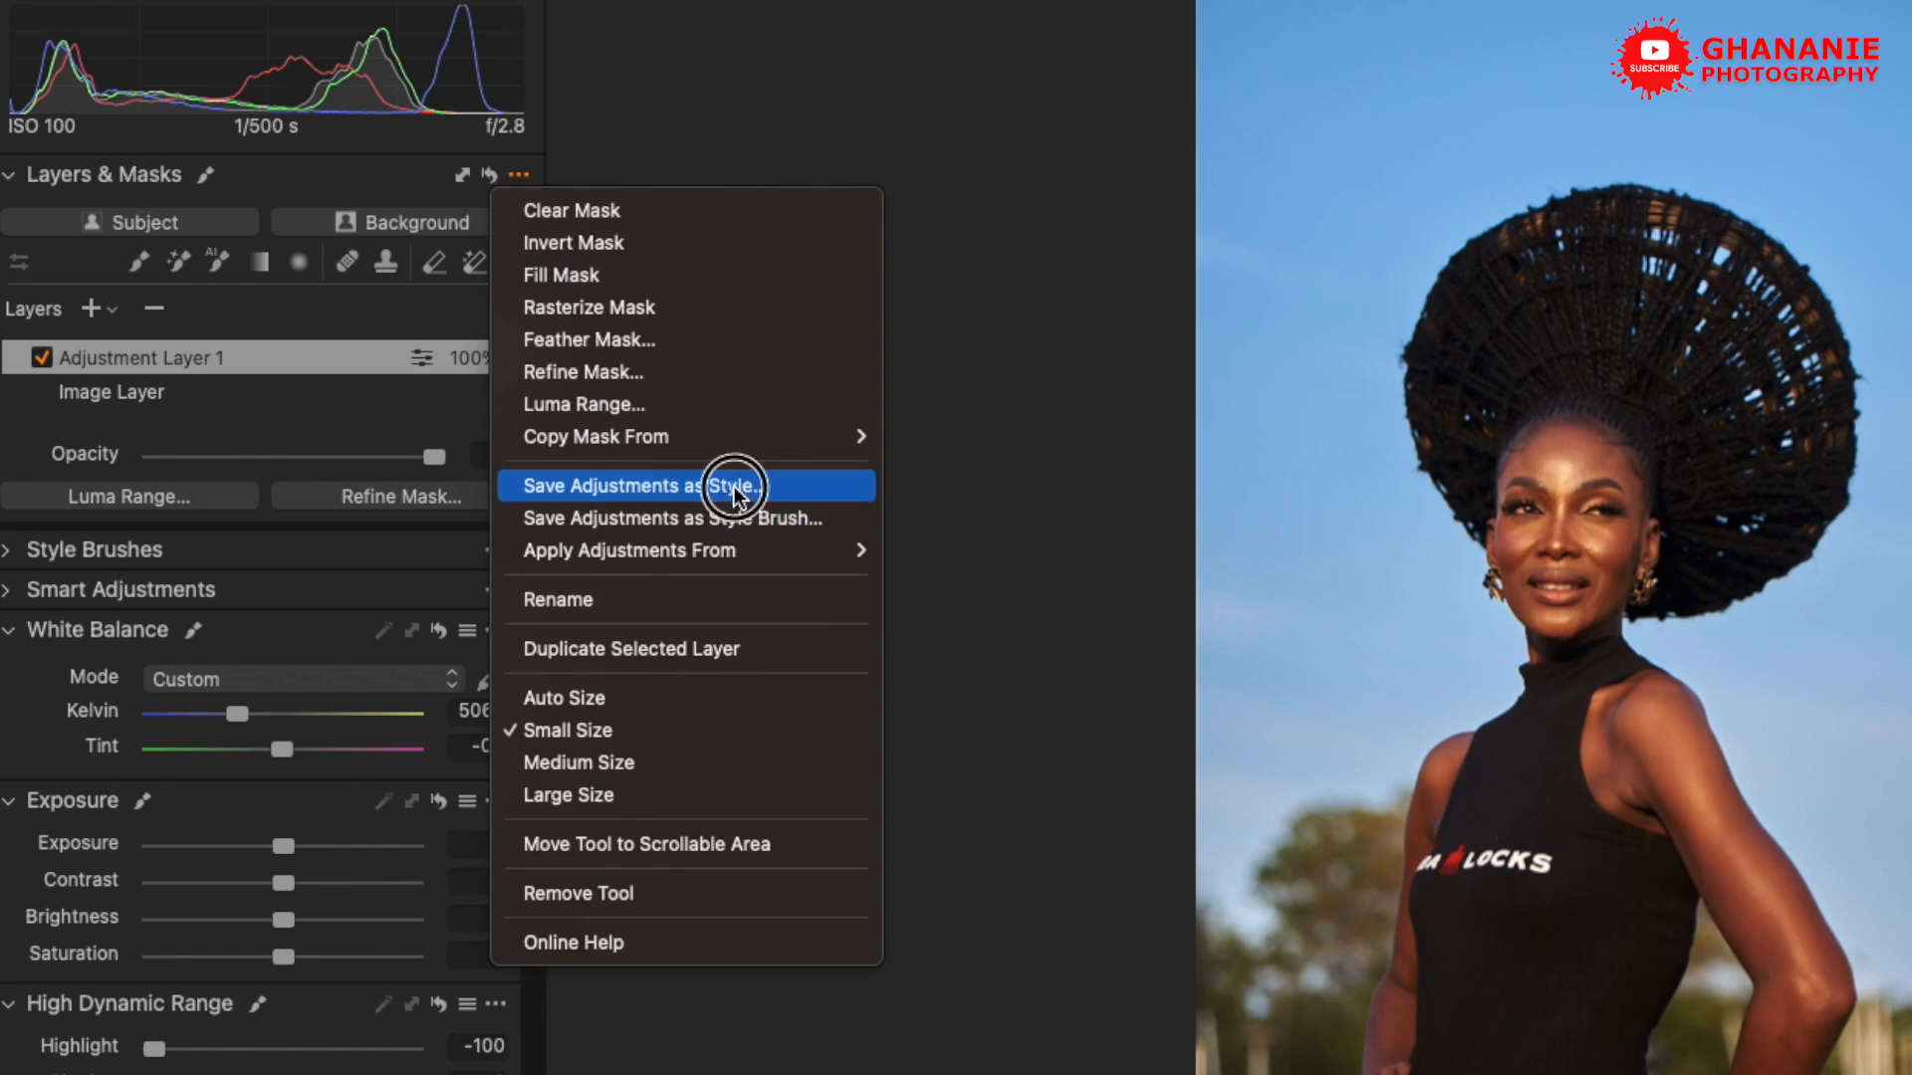
drag(901, 460, 1043, 176)
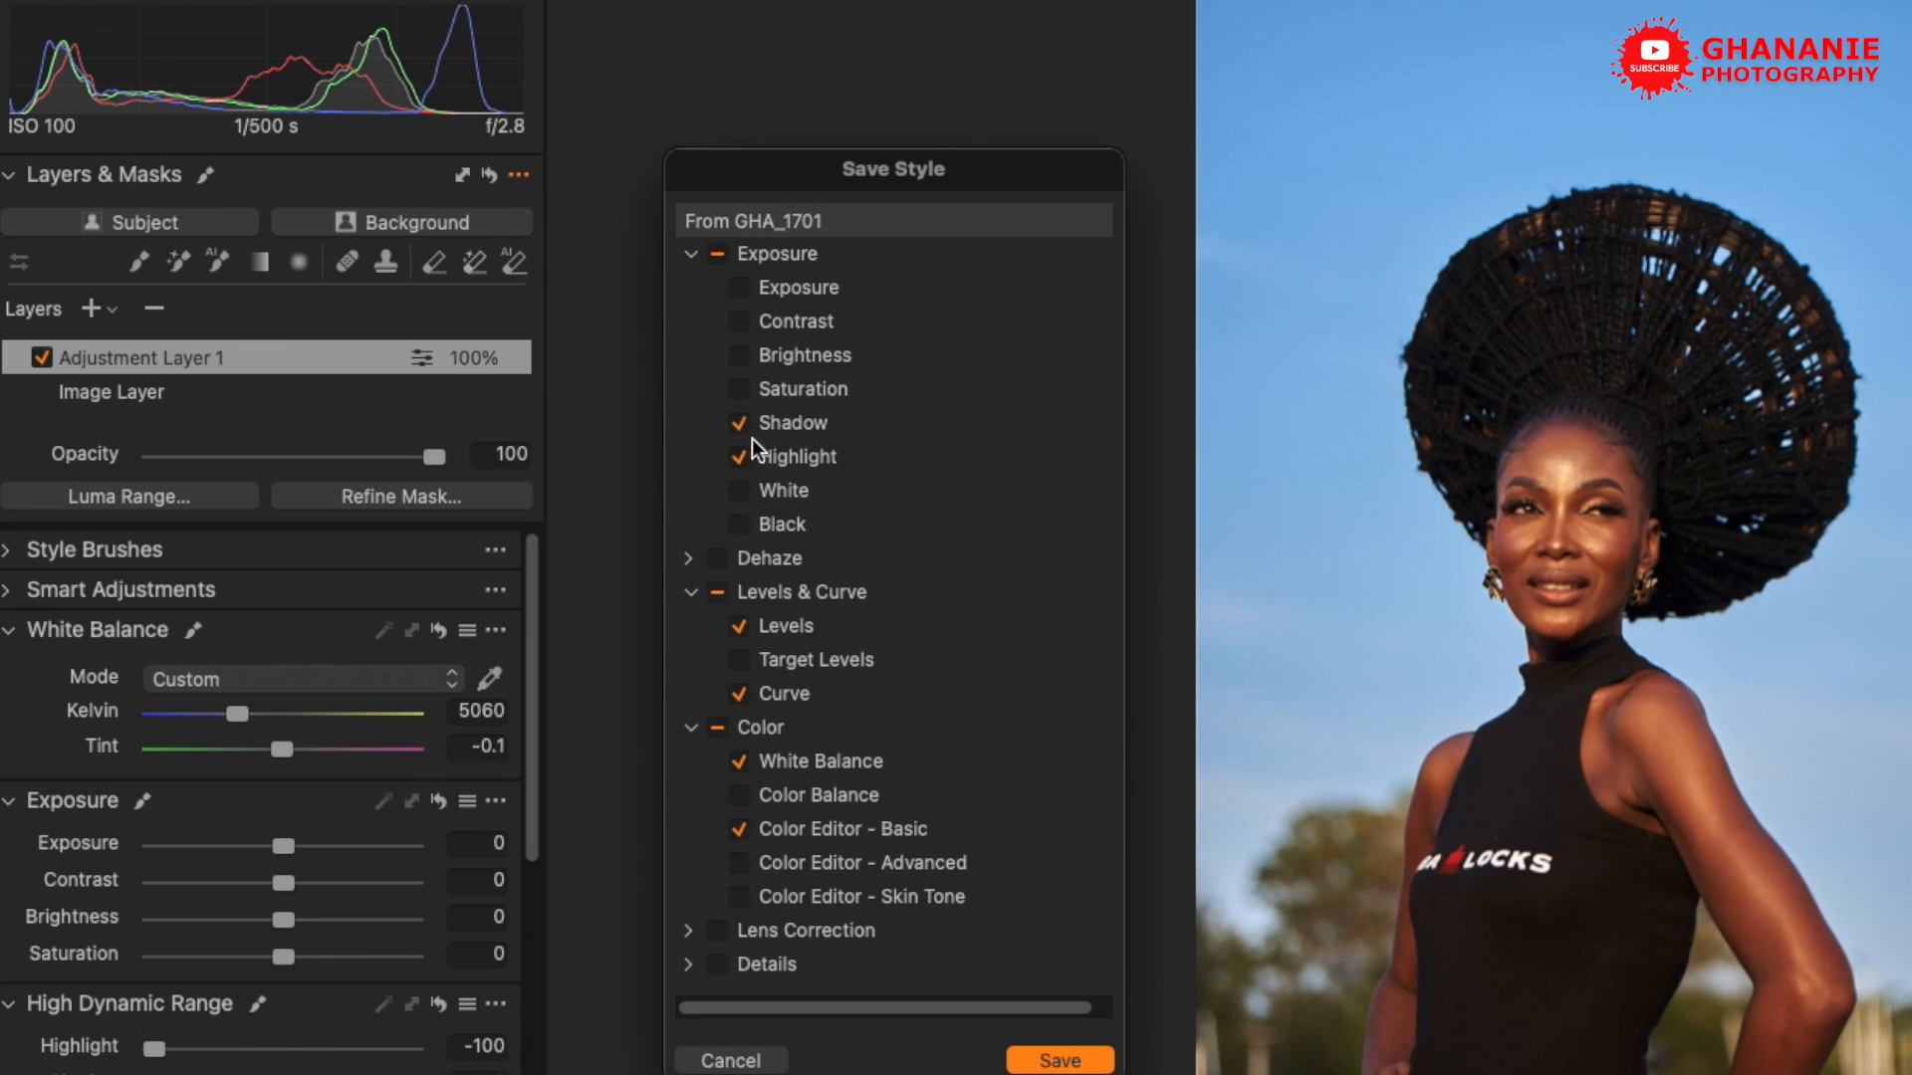
click(742, 426)
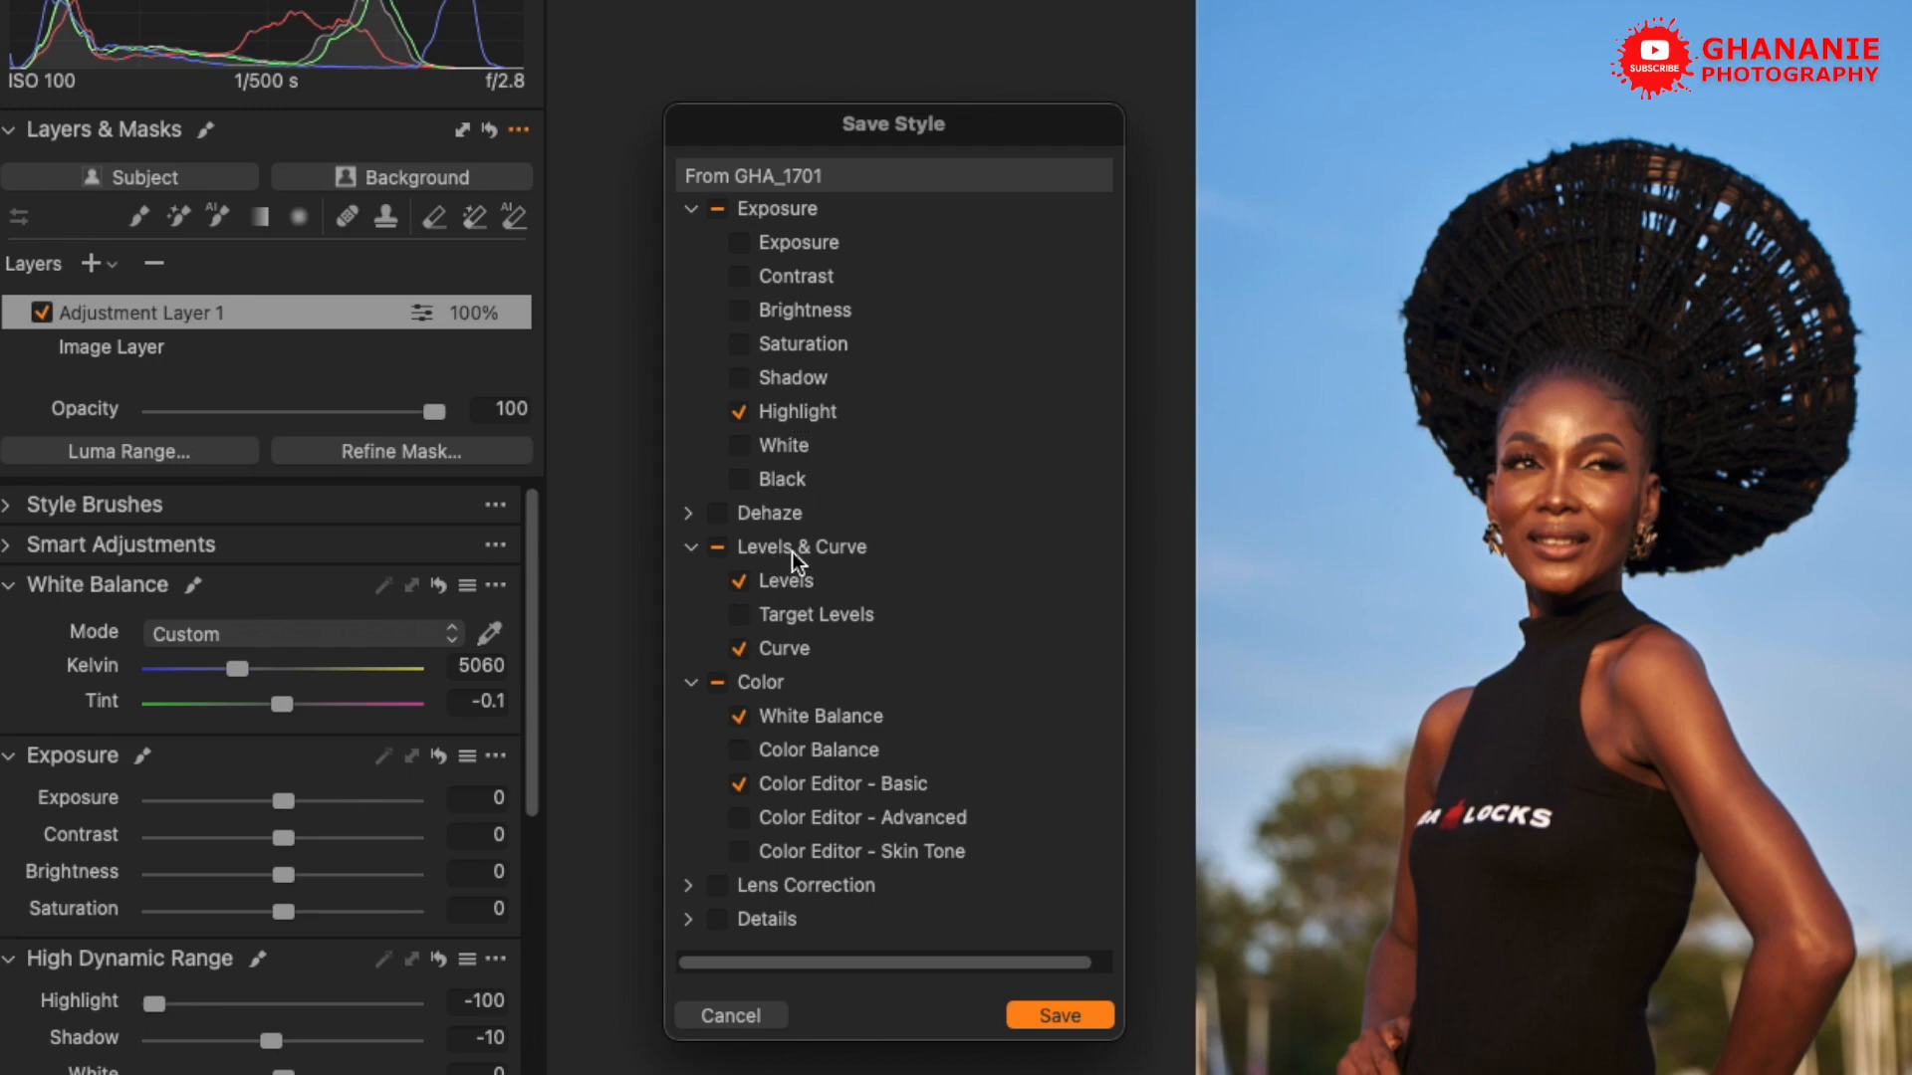
click(717, 548)
click(718, 550)
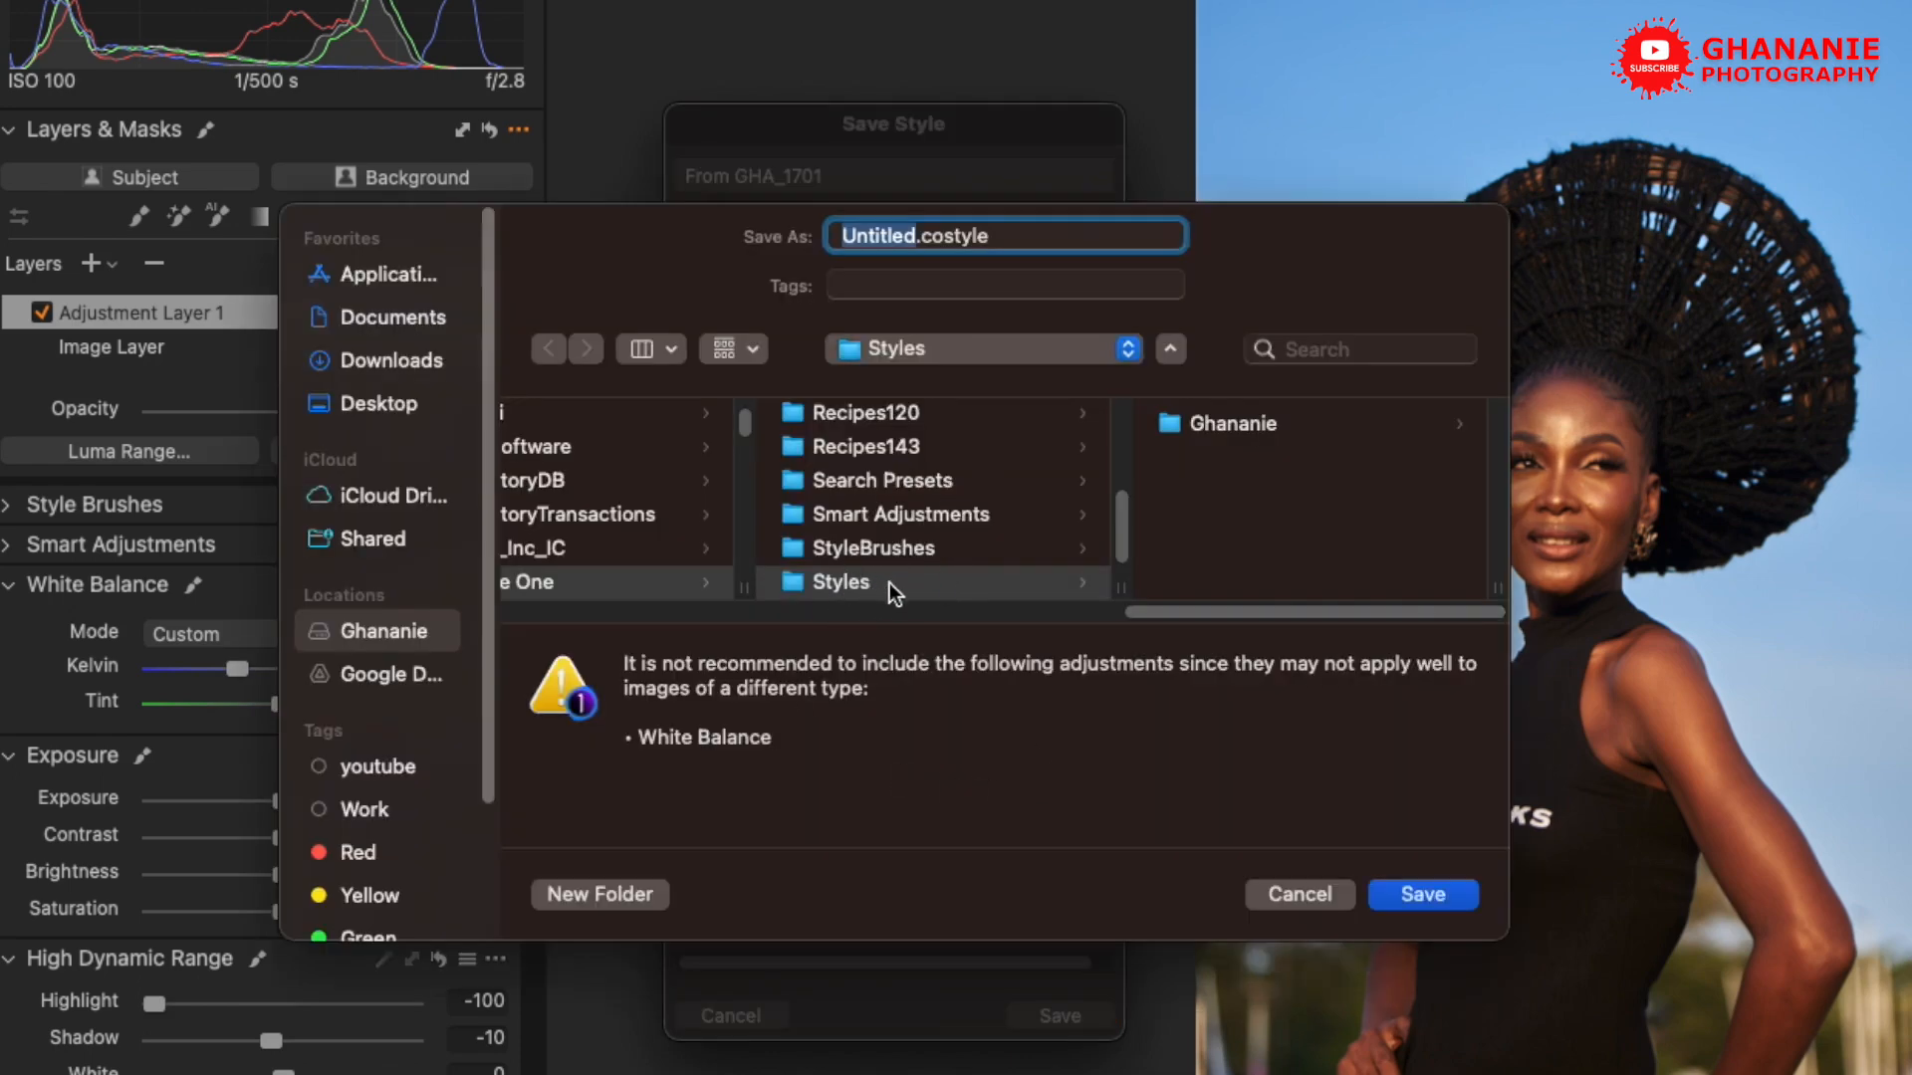
Save the style as Outdoor LS in the Ghananie folder inside Styles
click(1233, 424)
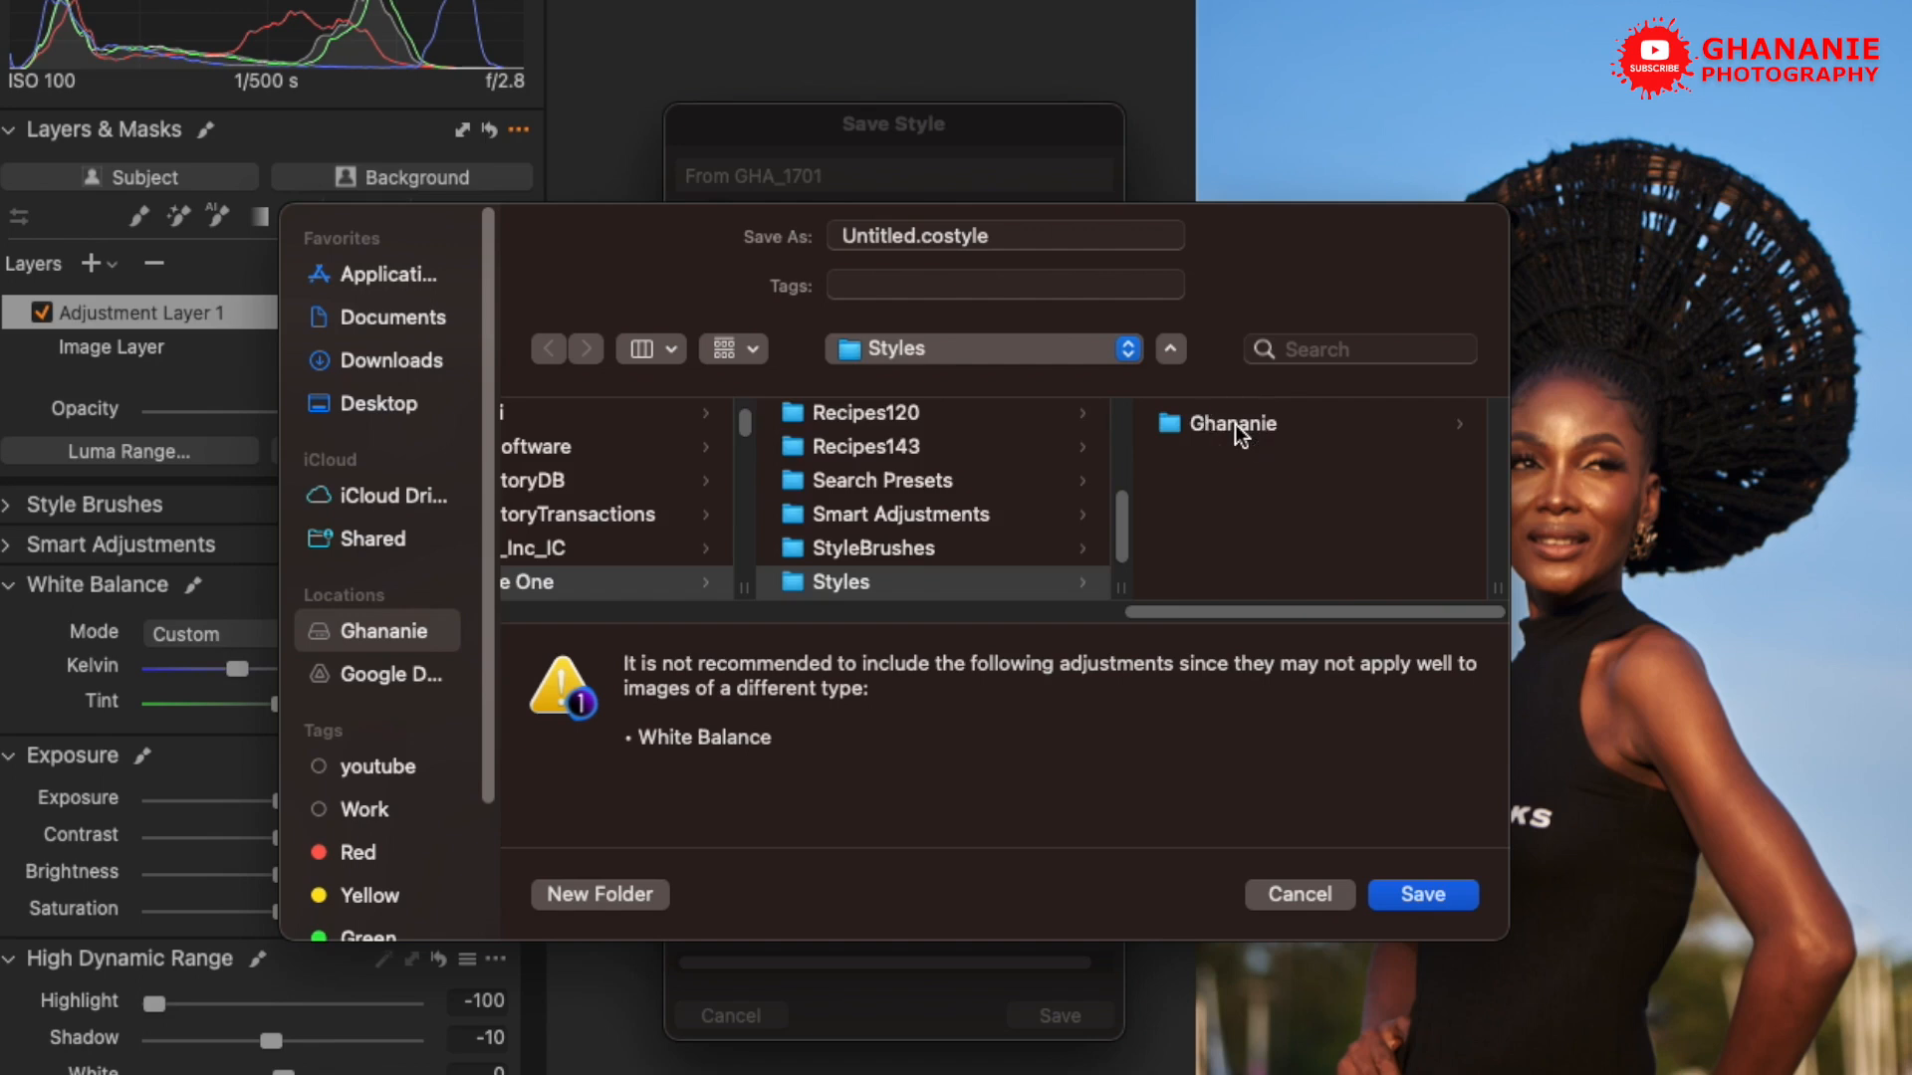
key(Tab)
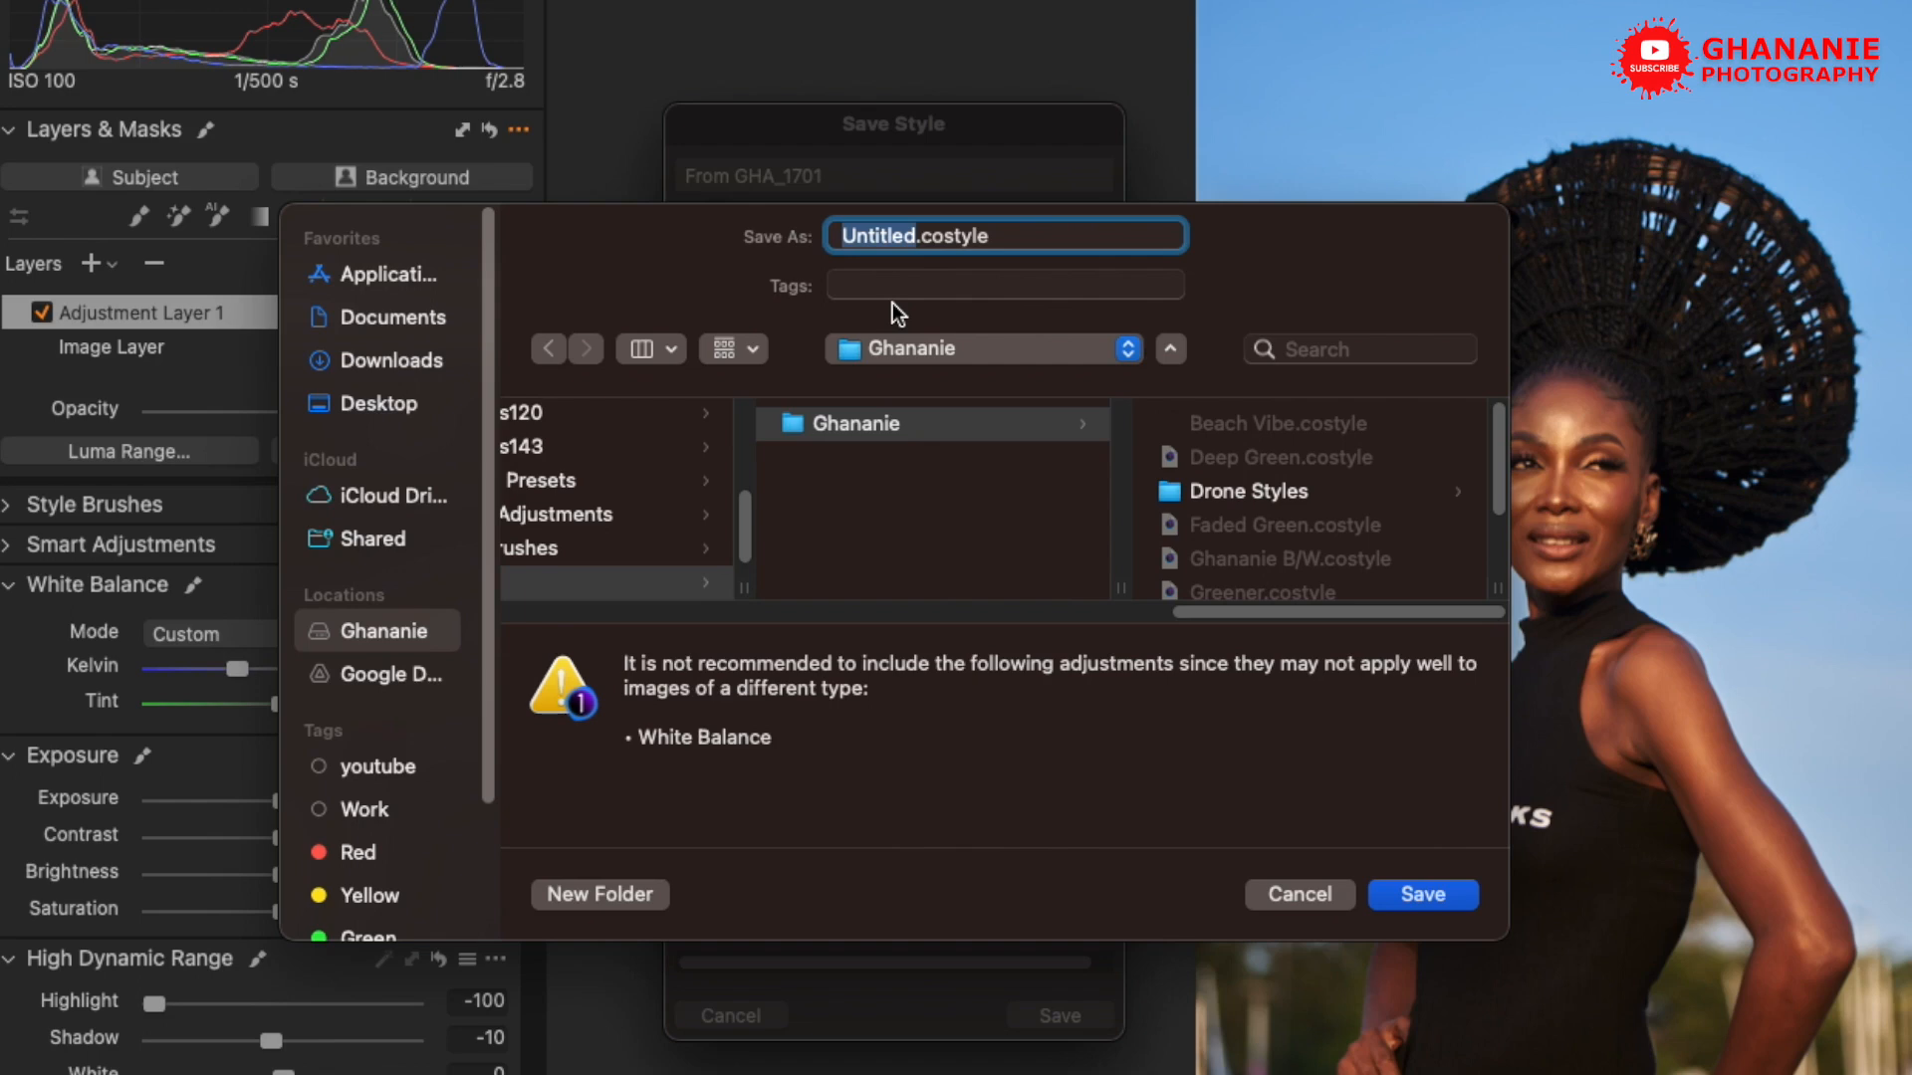
text(Out)
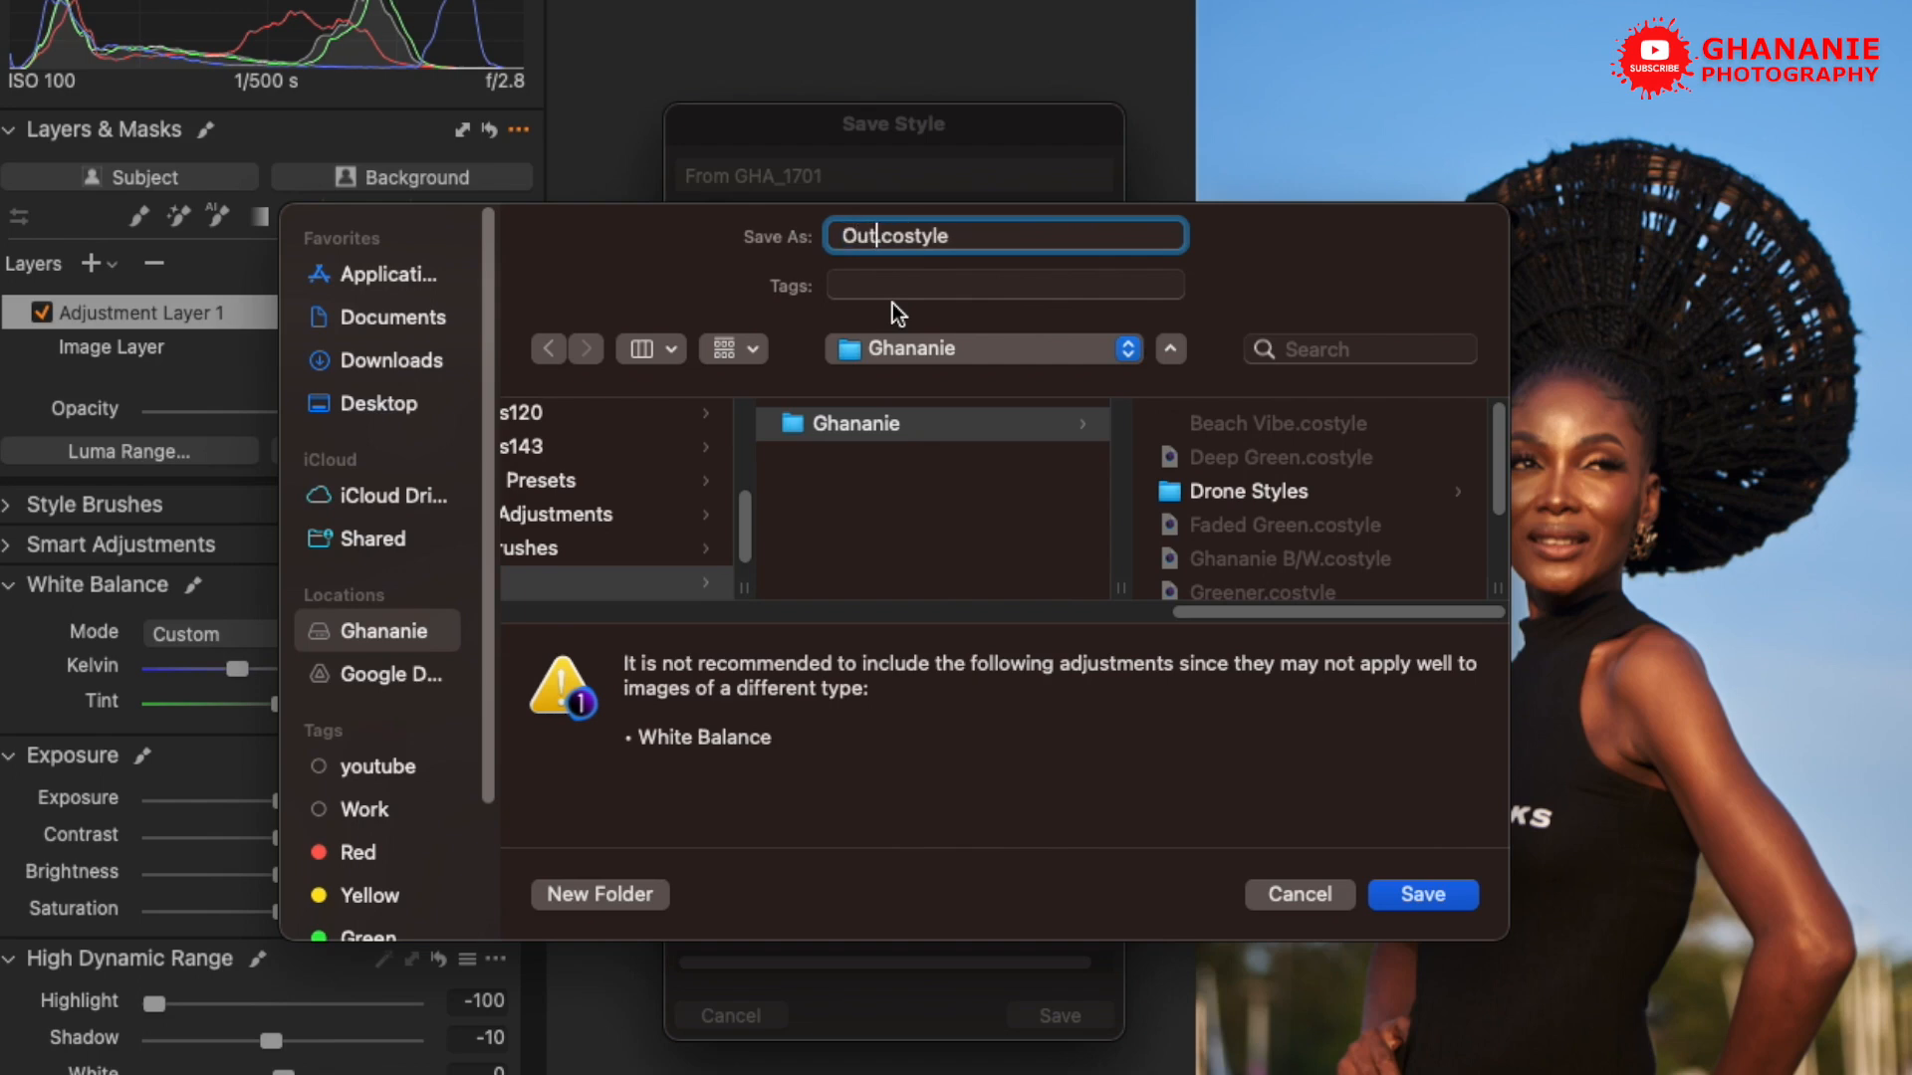
text(door LS)
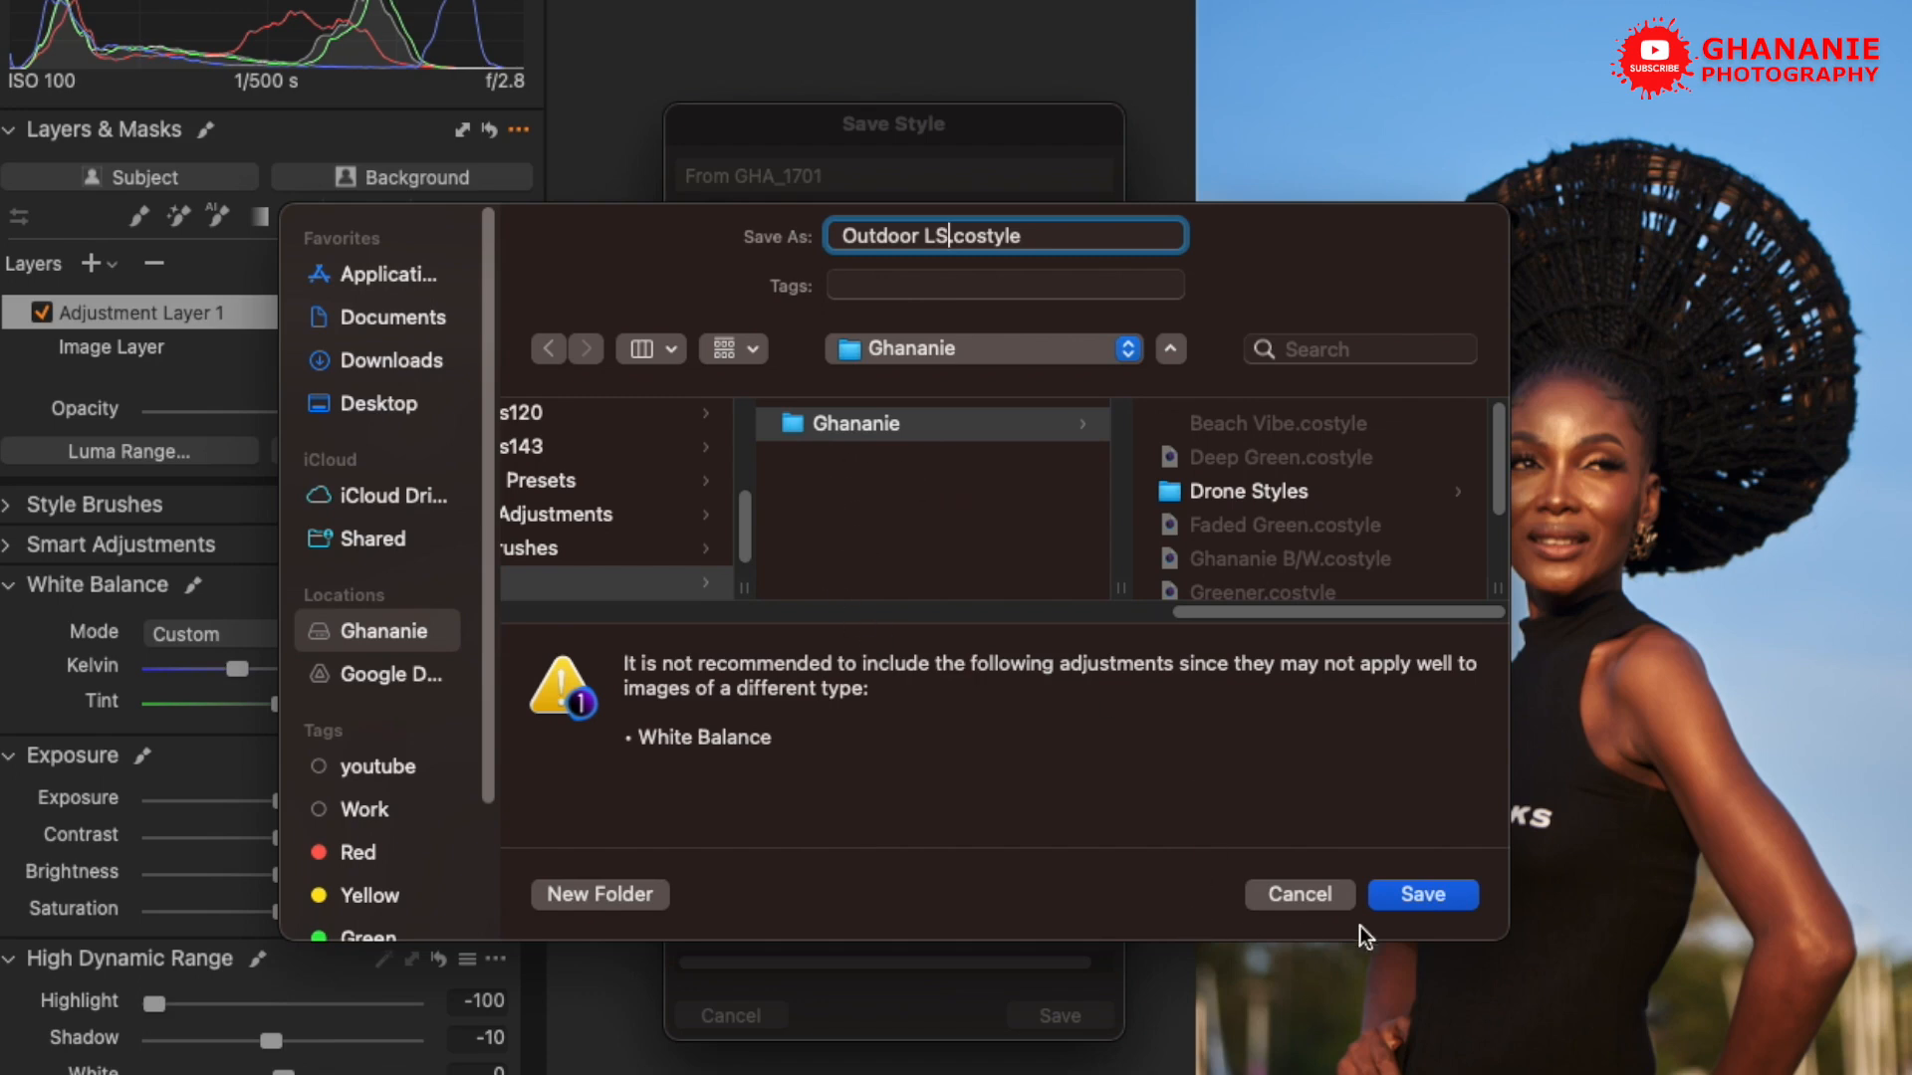
click(1423, 894)
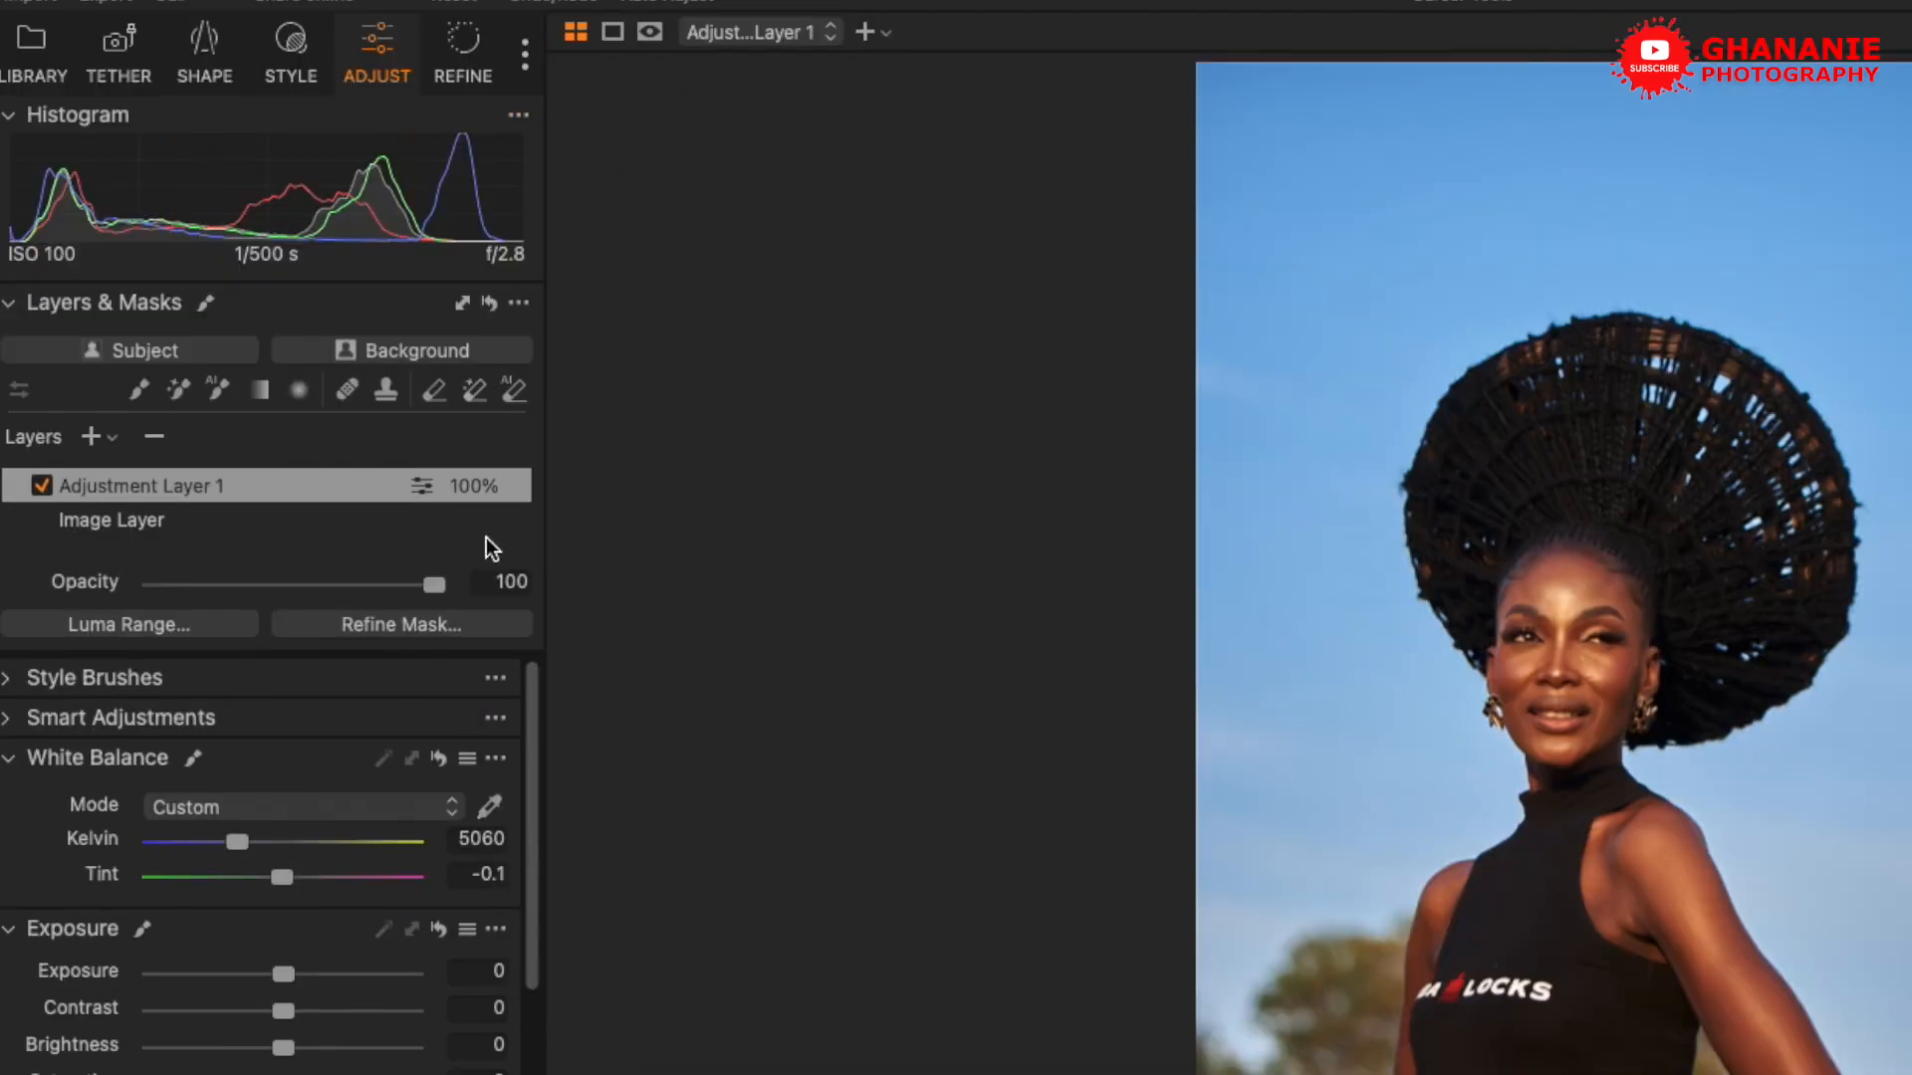
List the custom styles in the Ghananie group and switch to photo GHA_1714
click(289, 48)
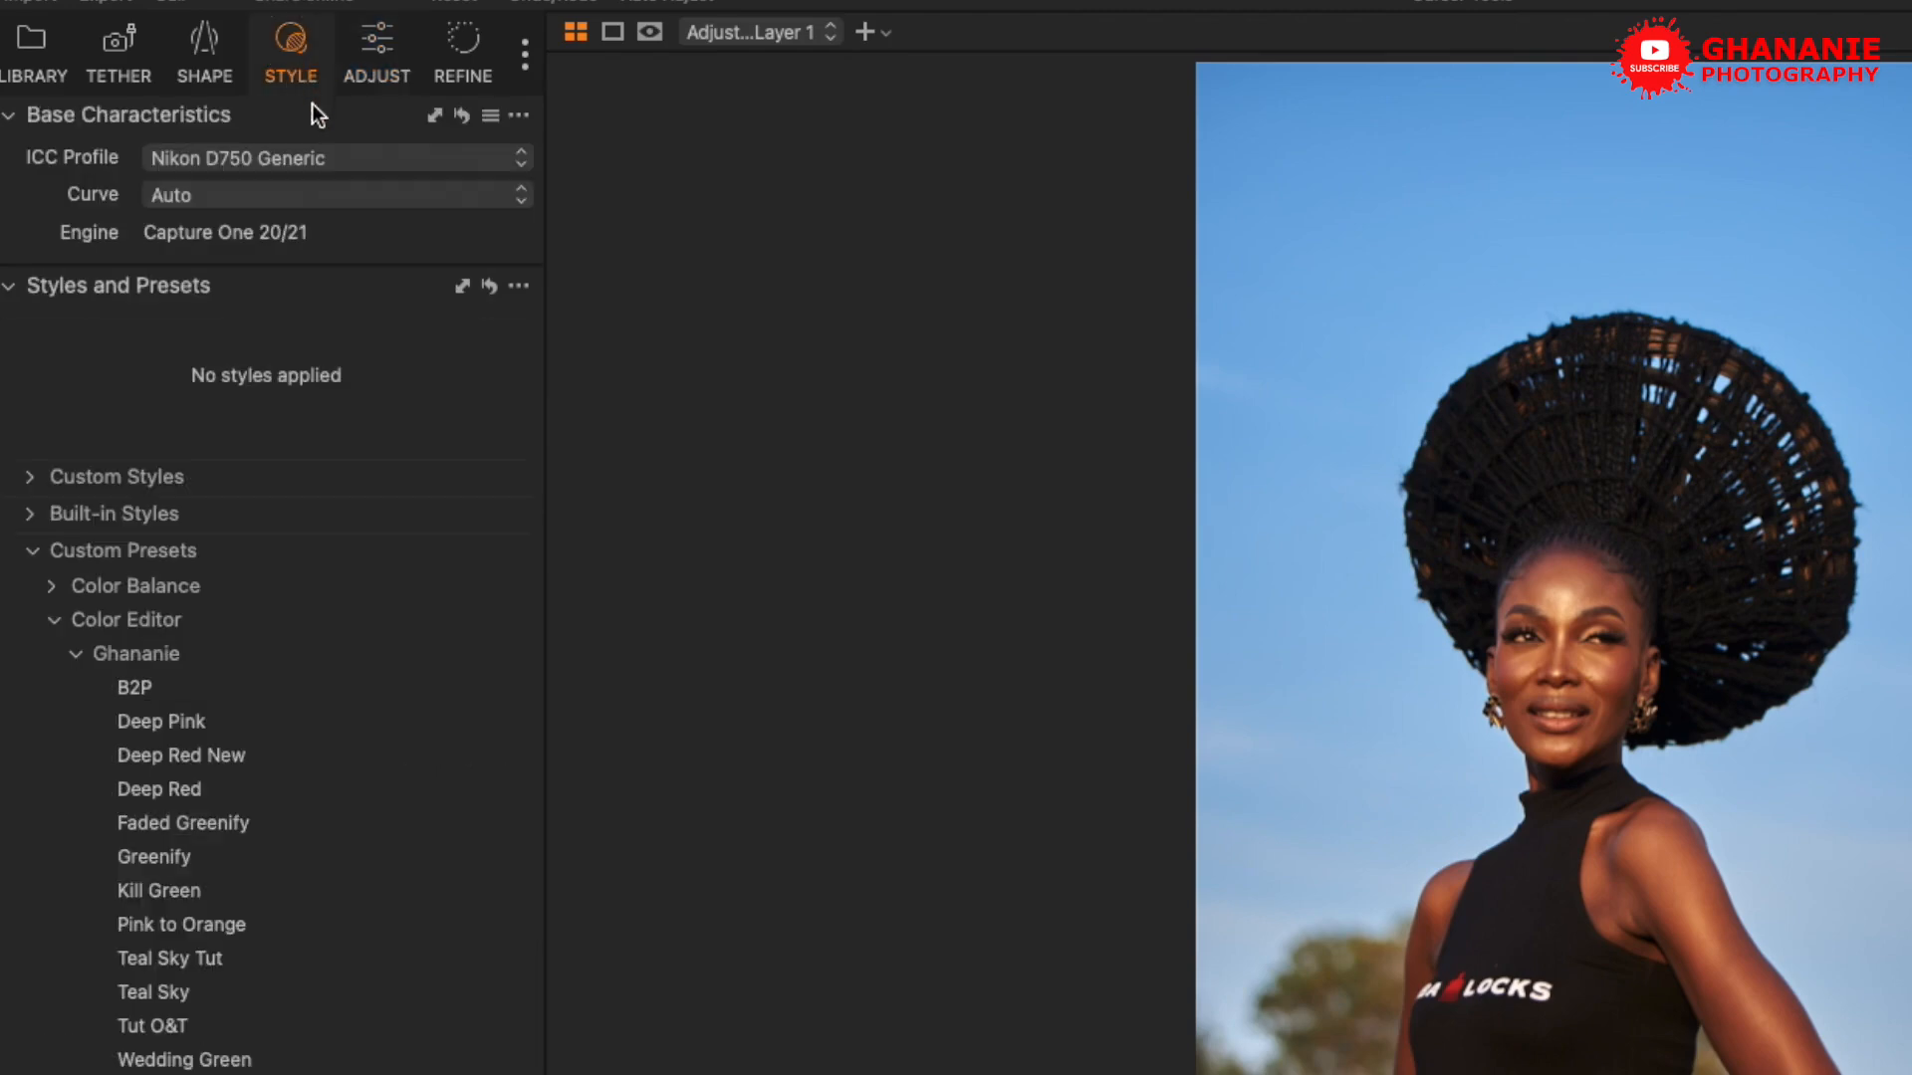
click(44, 482)
click(53, 512)
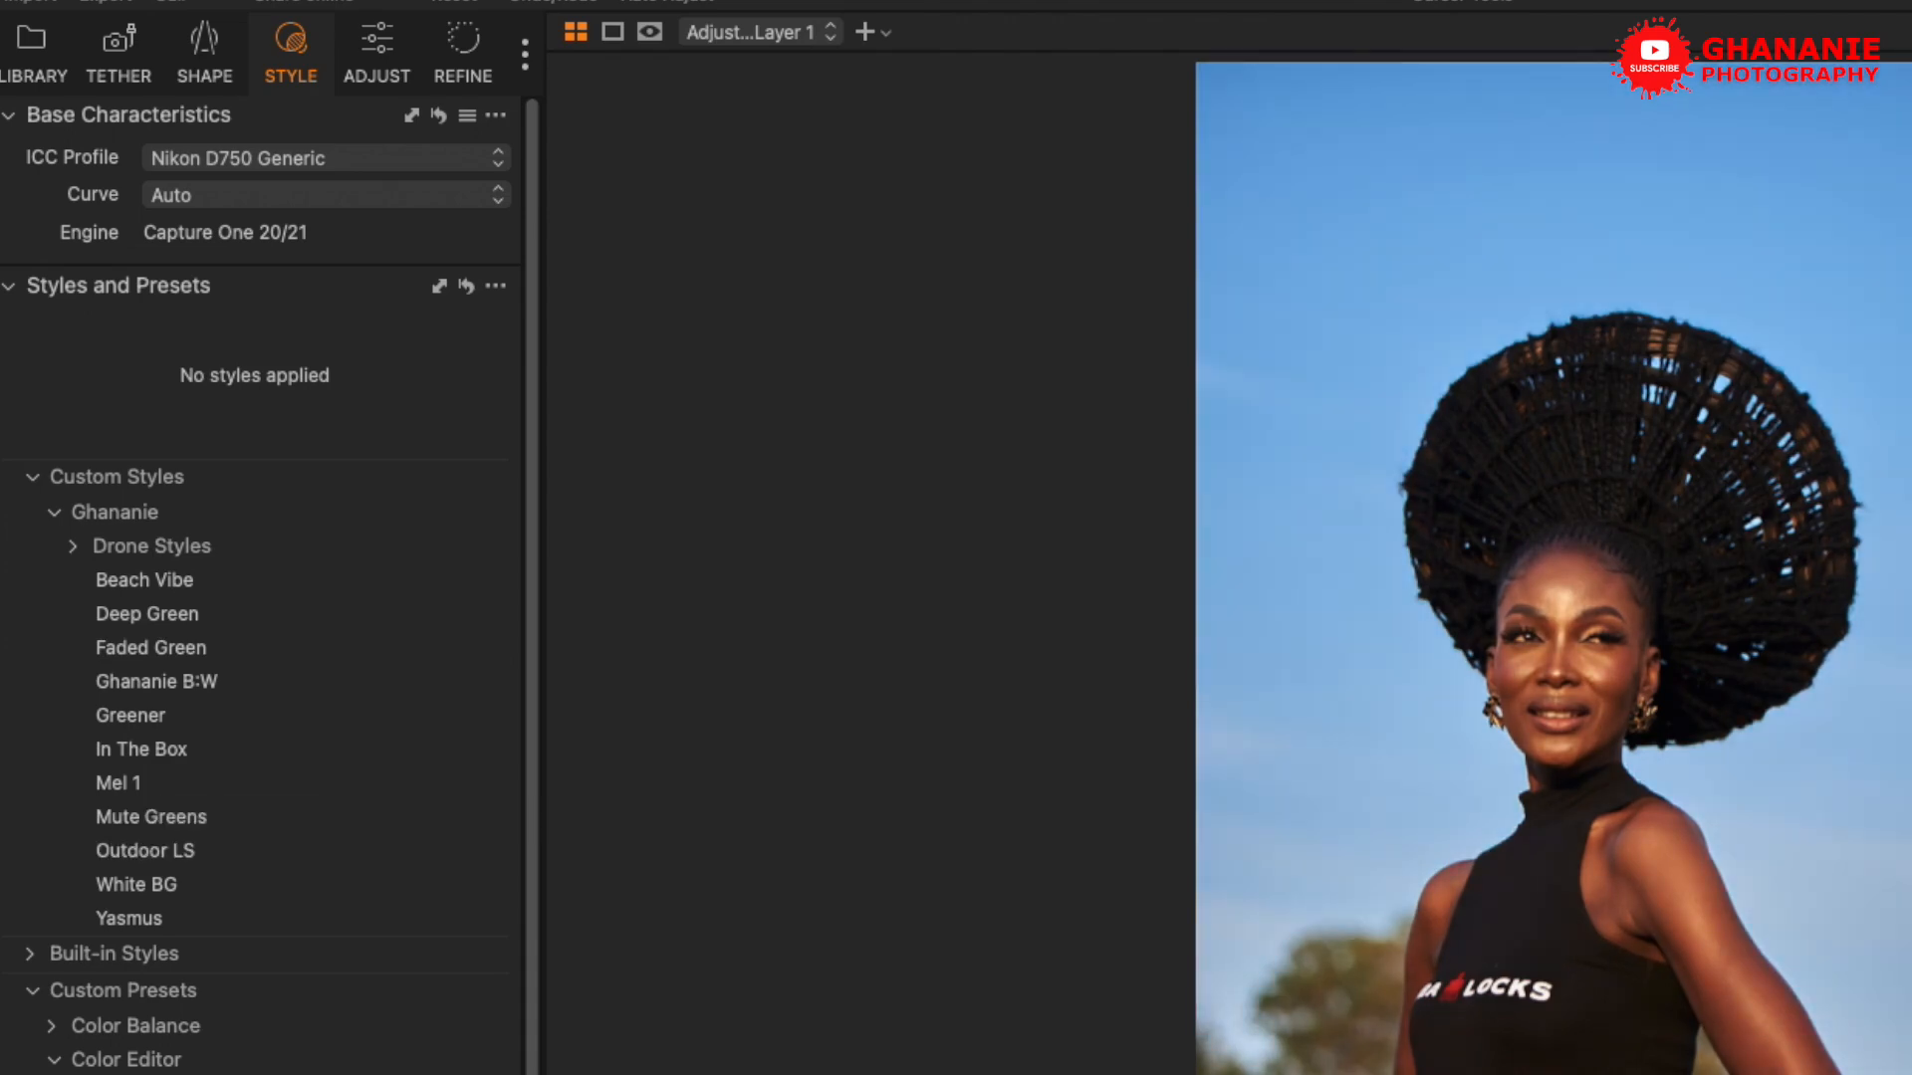
key(Right)
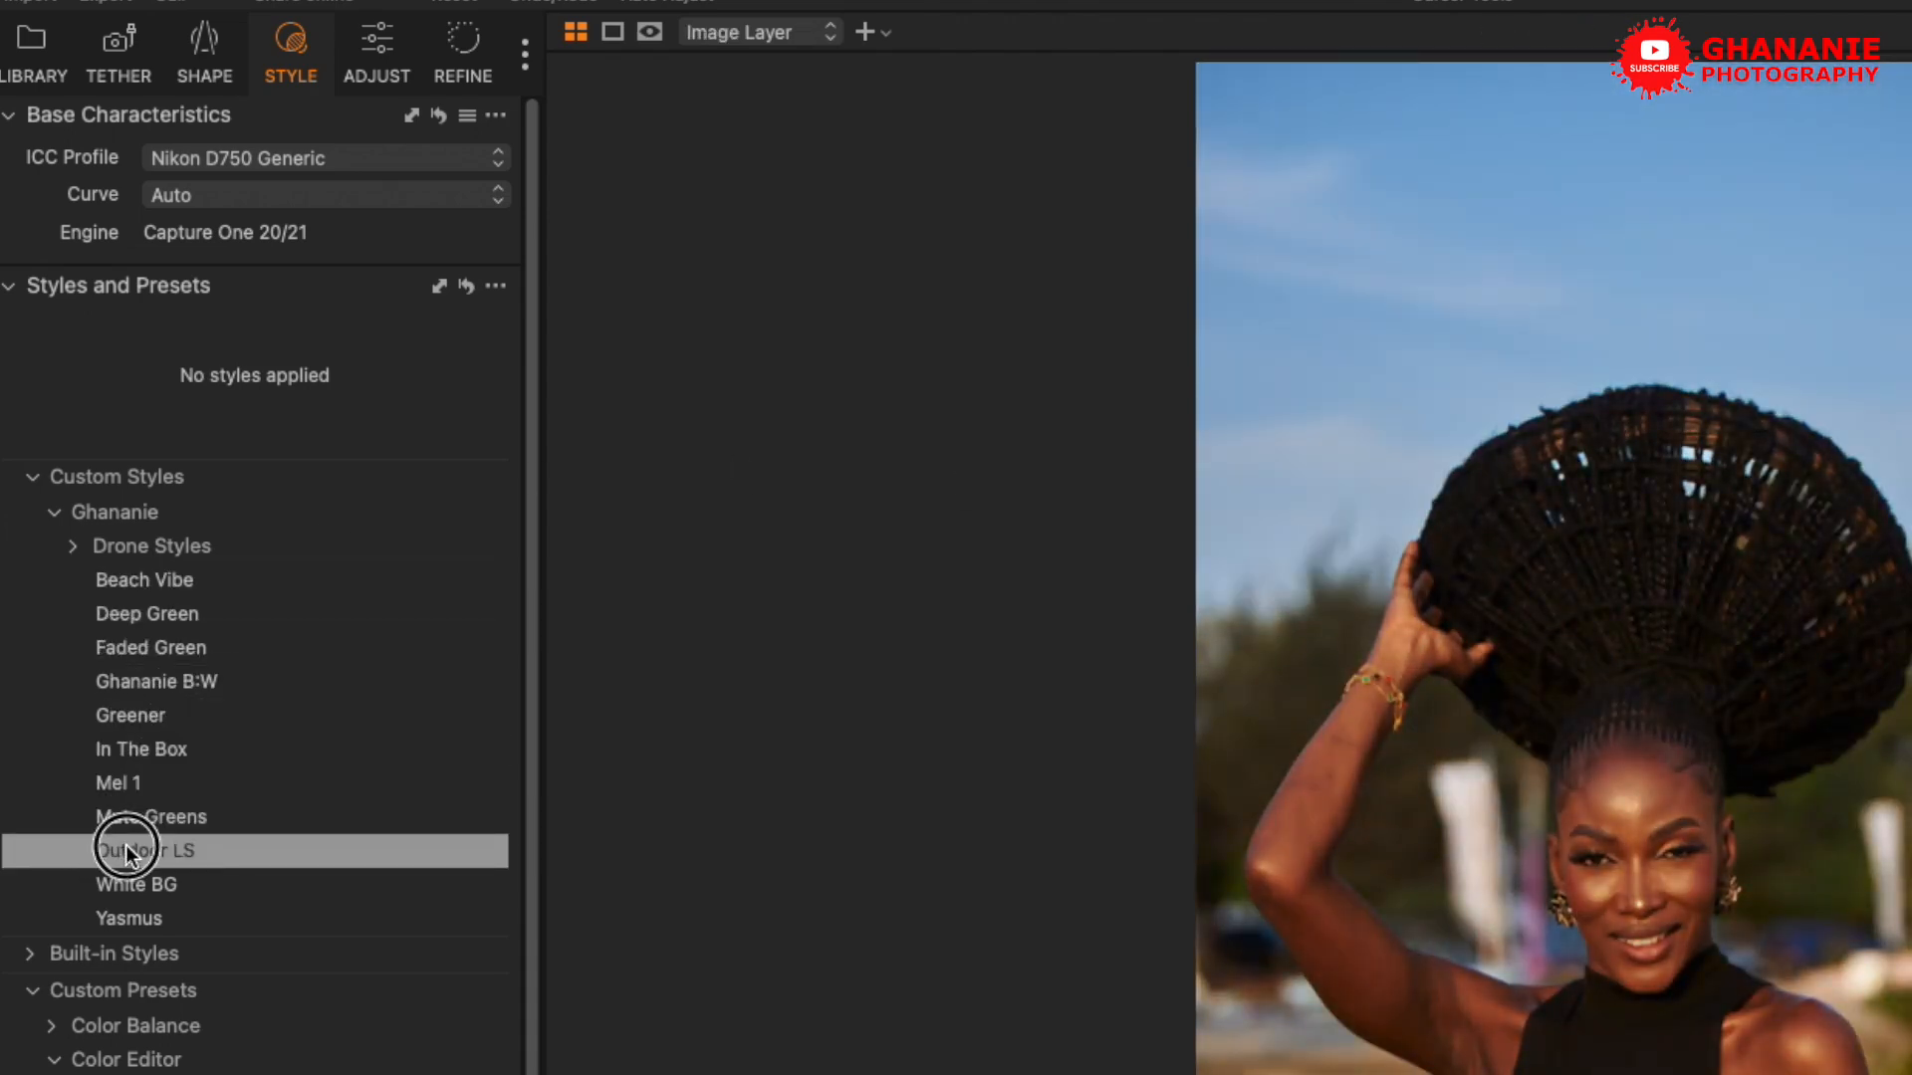
Try the Outdoor LS style directly on the Image Layer of GHA_1714 and remove it again
click(126, 848)
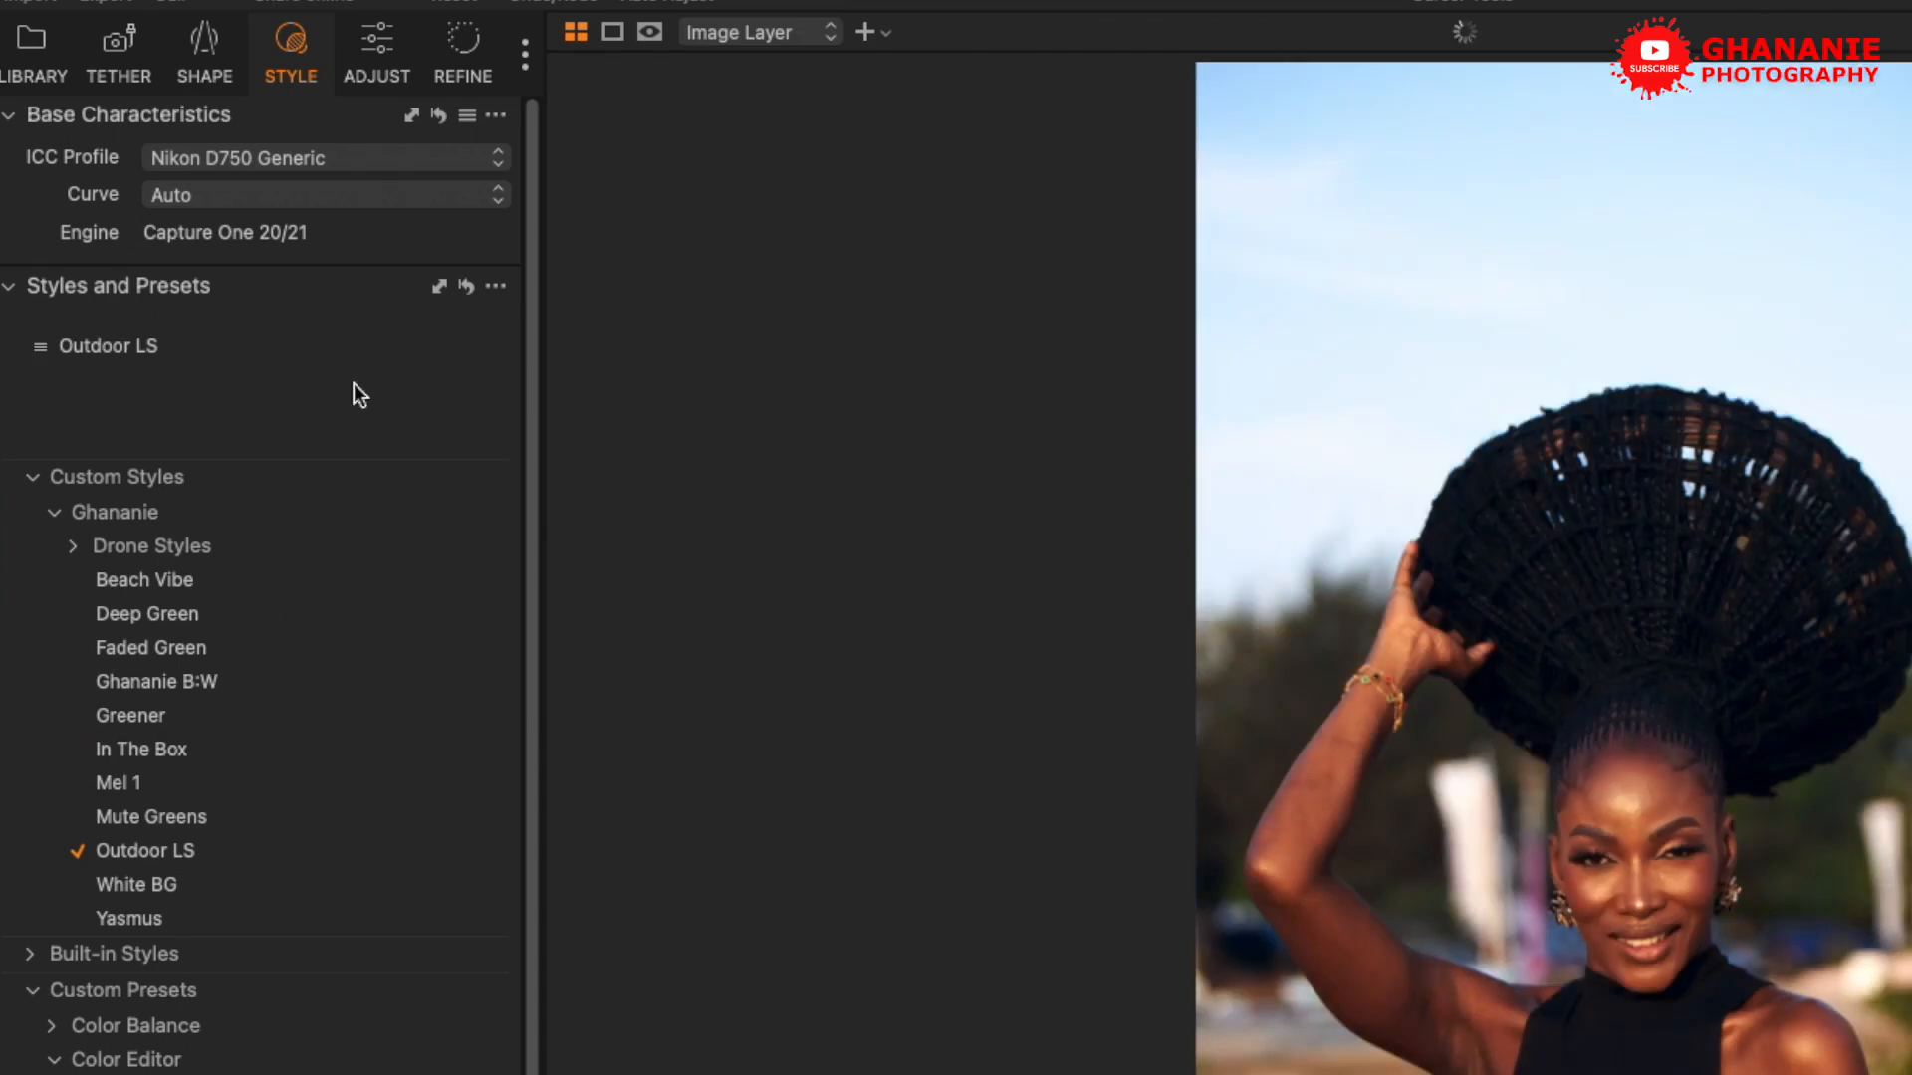
click(376, 48)
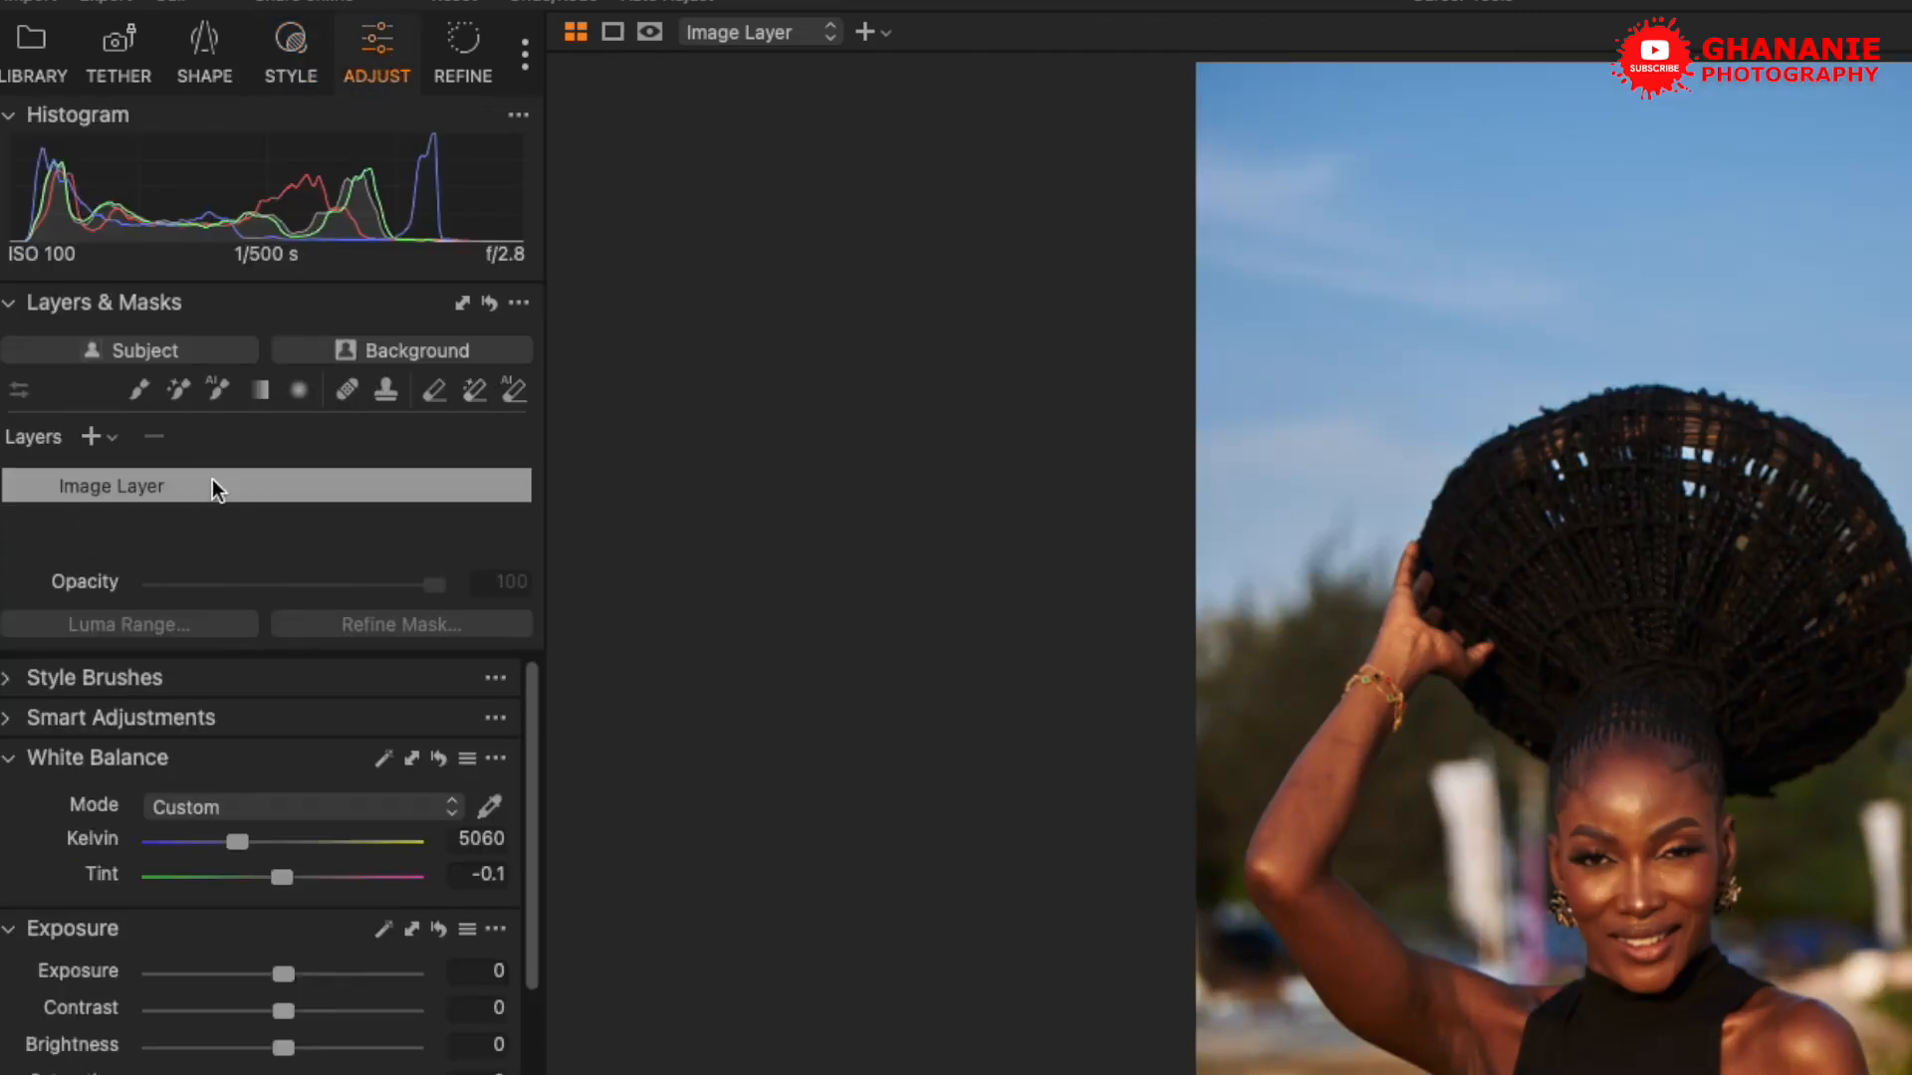
click(293, 62)
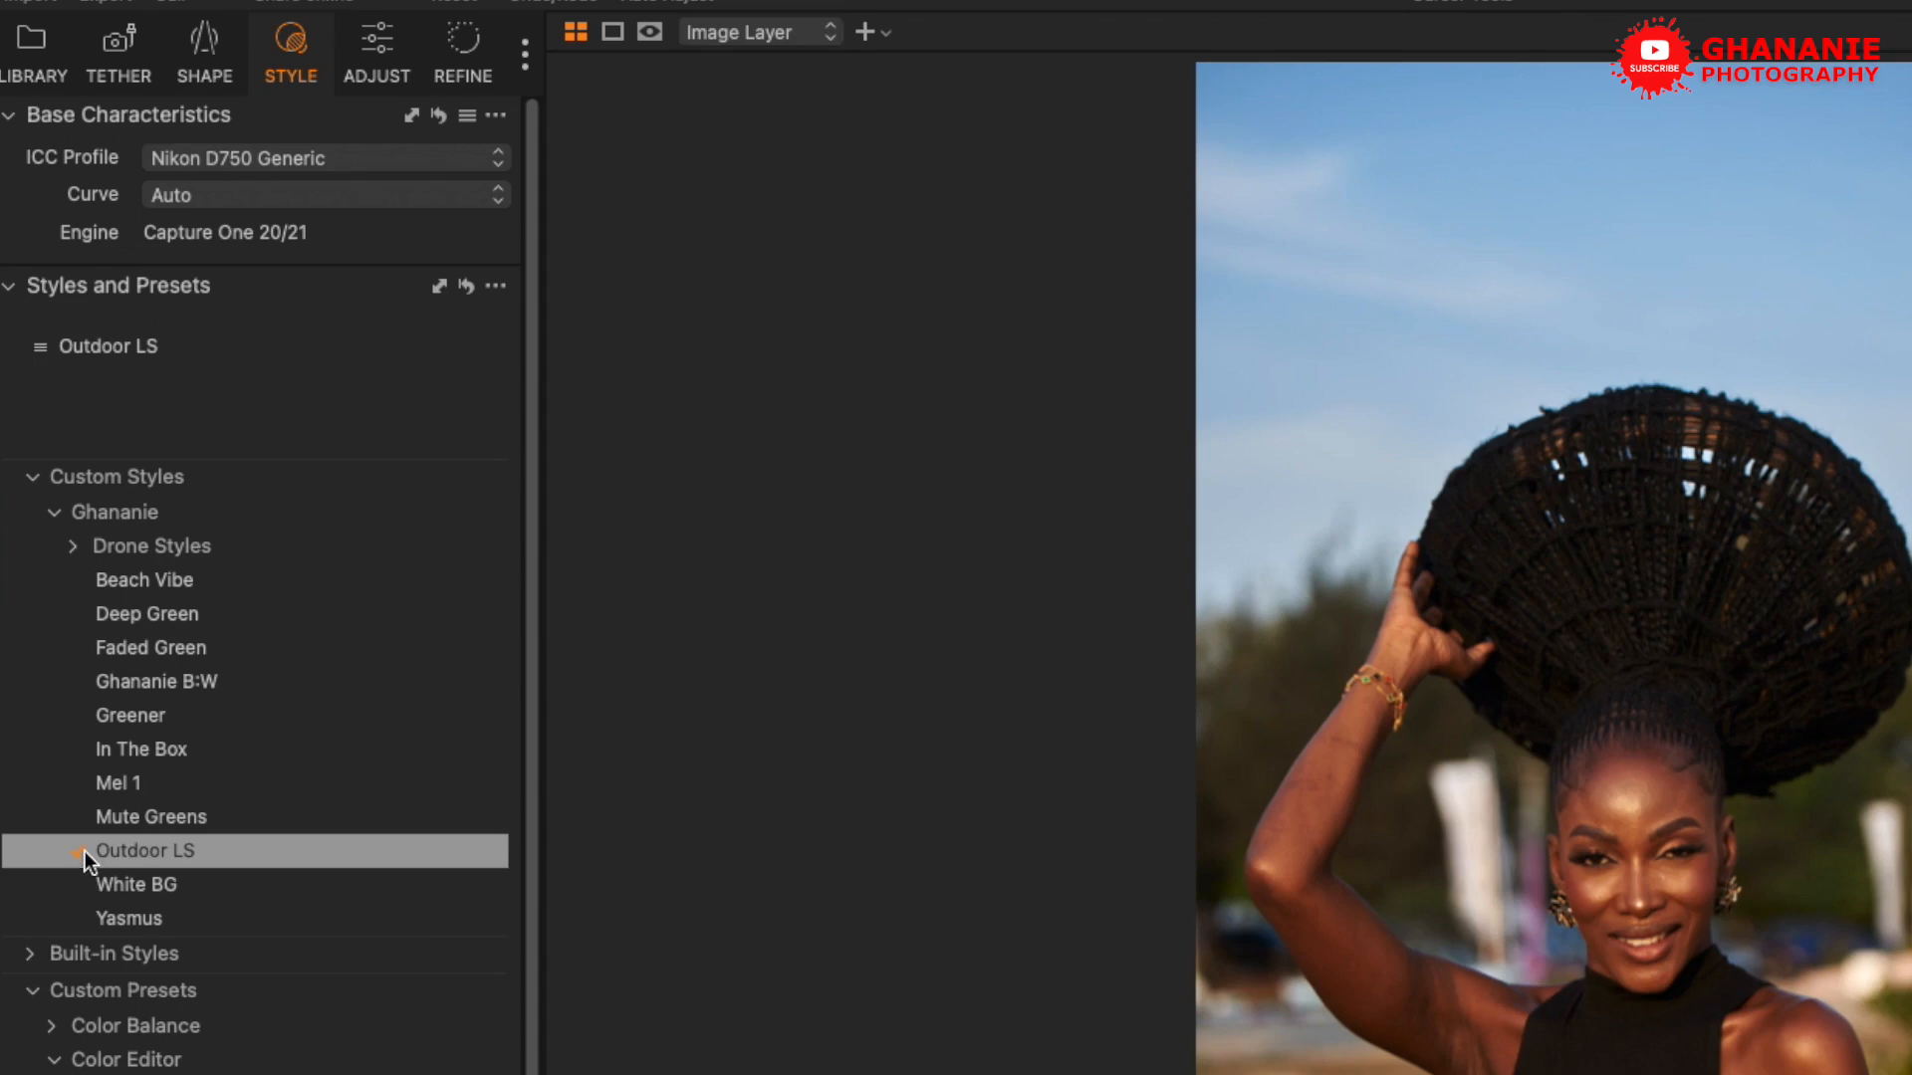
click(86, 850)
Apply the Outdoor LS style to a new layer on GHA_1714 and leave that layer's opacity at 100
right_click(159, 851)
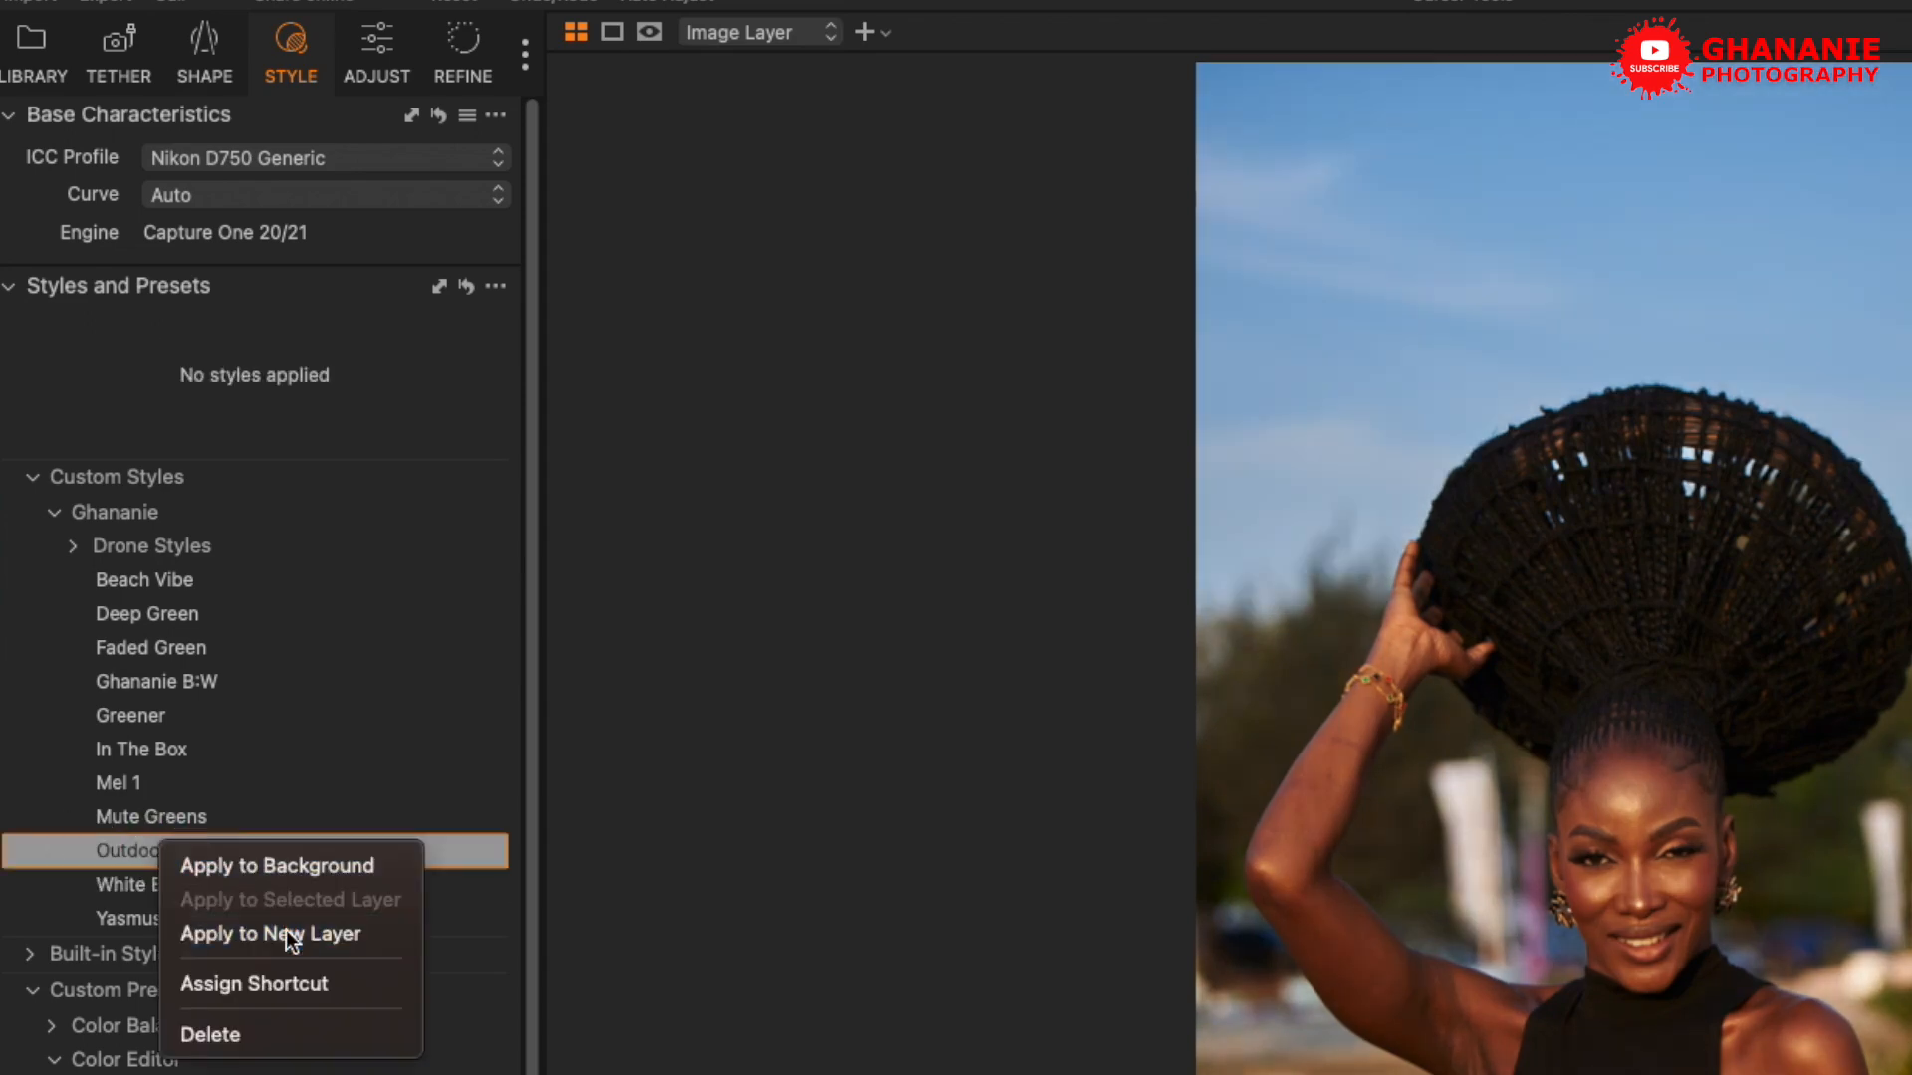
click(285, 931)
click(383, 44)
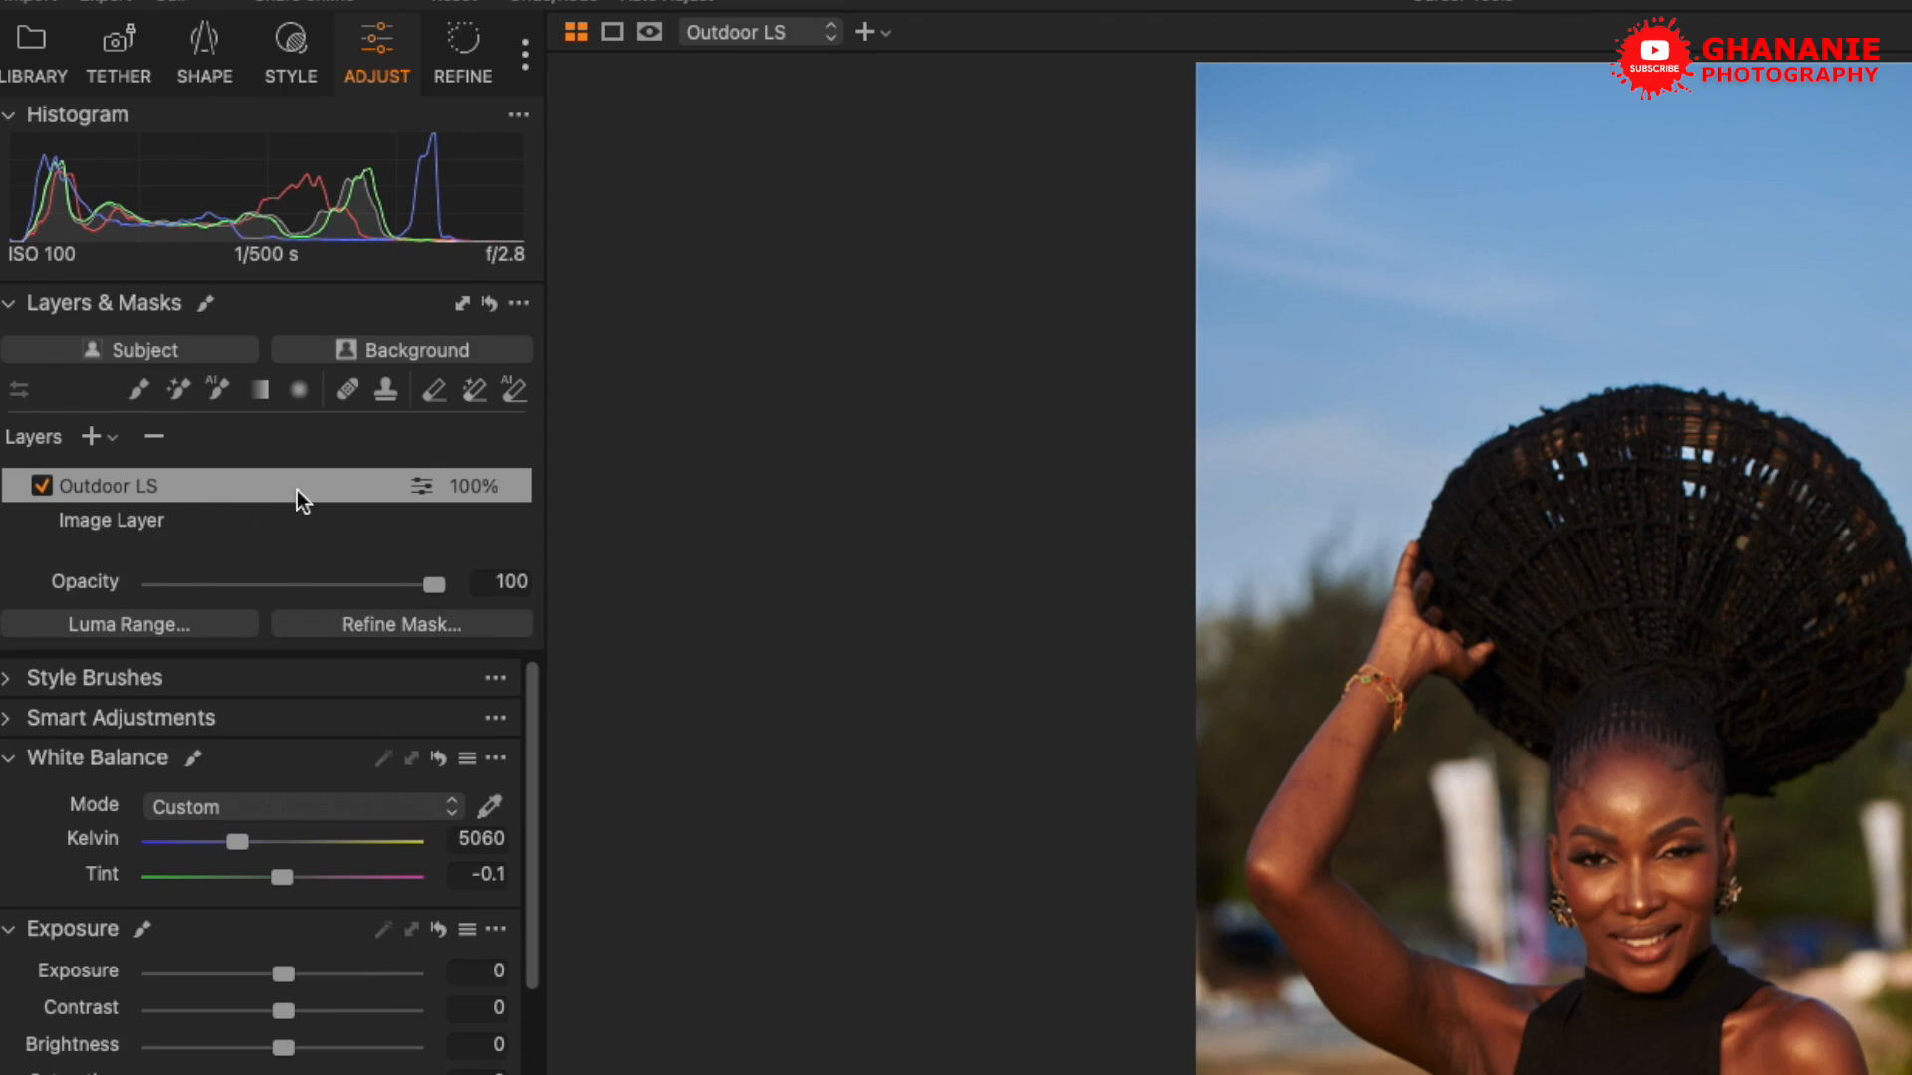
drag(434, 587, 601, 568)
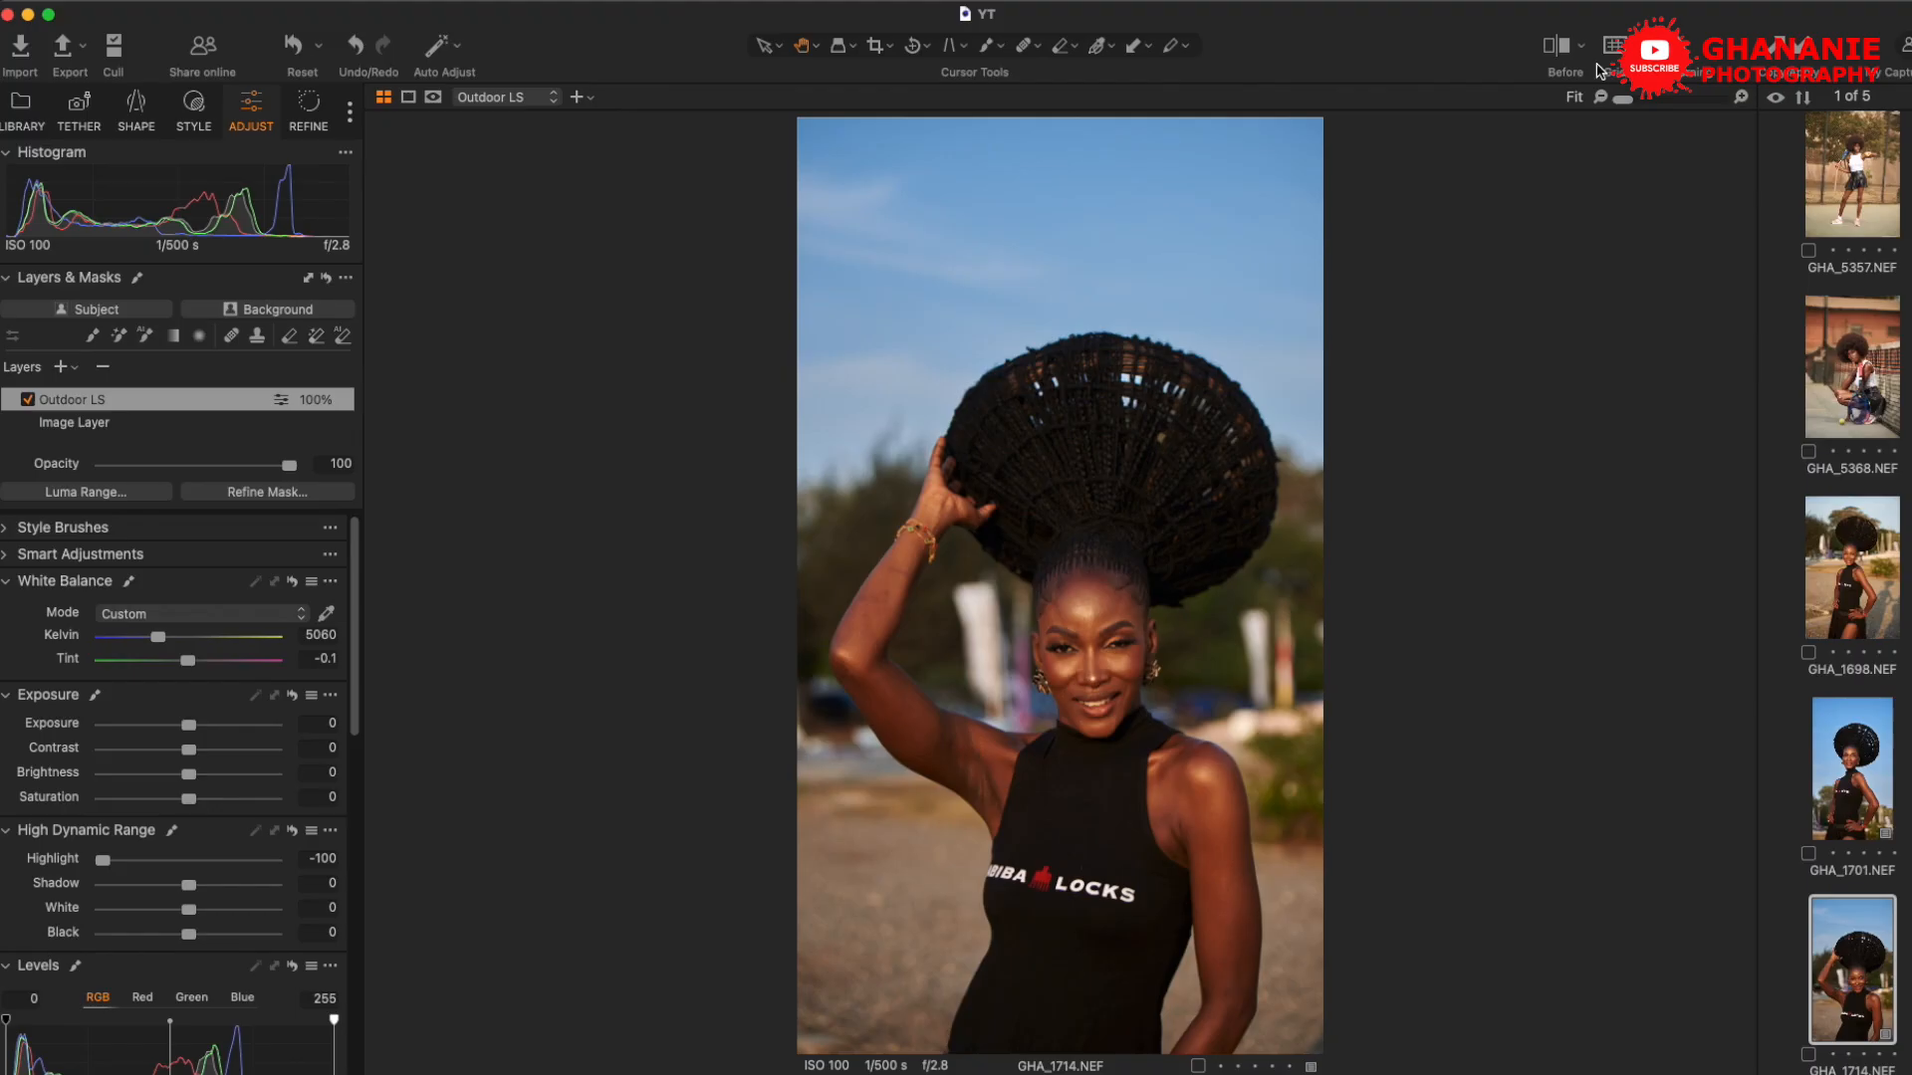
Compare photo GHA_1714 before and after the Outdoor LS layer by sliding the split view across the image
click(1558, 45)
drag(1060, 582, 781, 589)
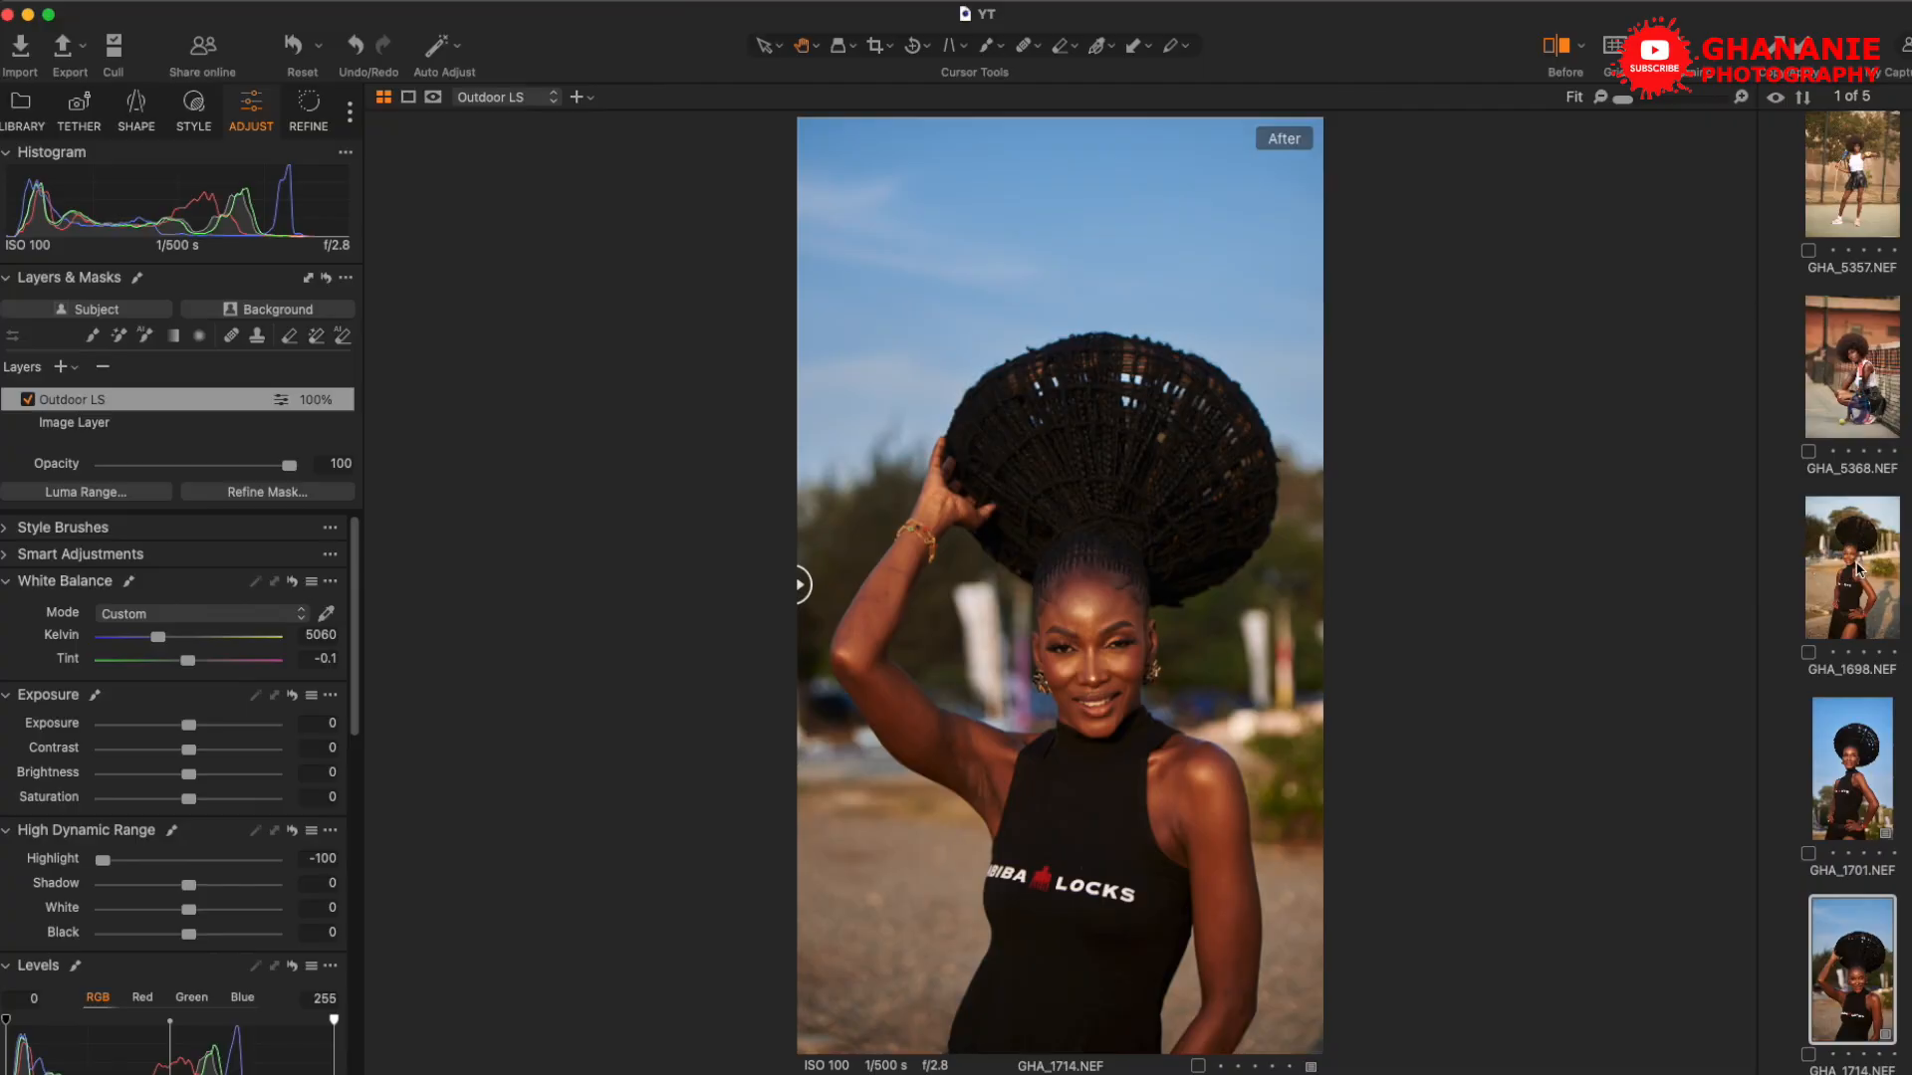
Apply the Outdoor LS style to a new layer on photo GHA_1698 and show its layer adjustments
click(1858, 570)
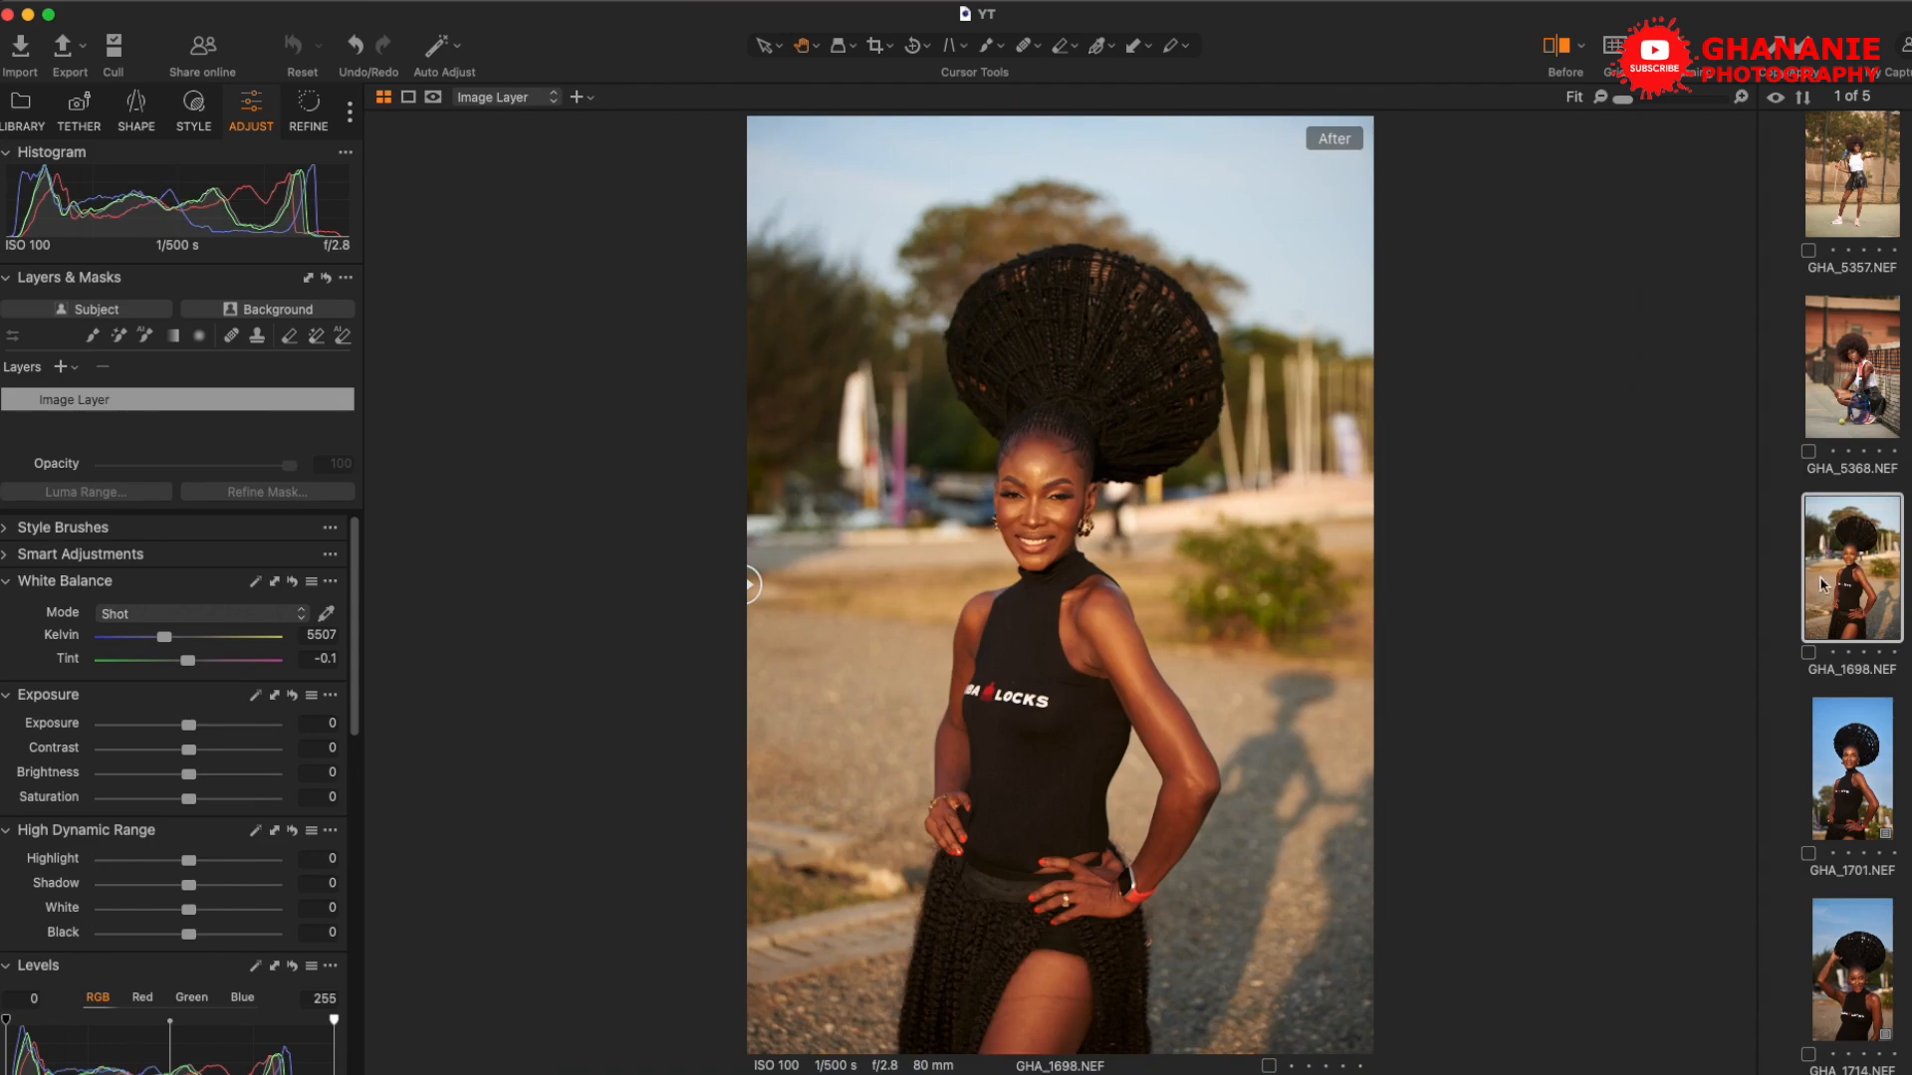
click(194, 105)
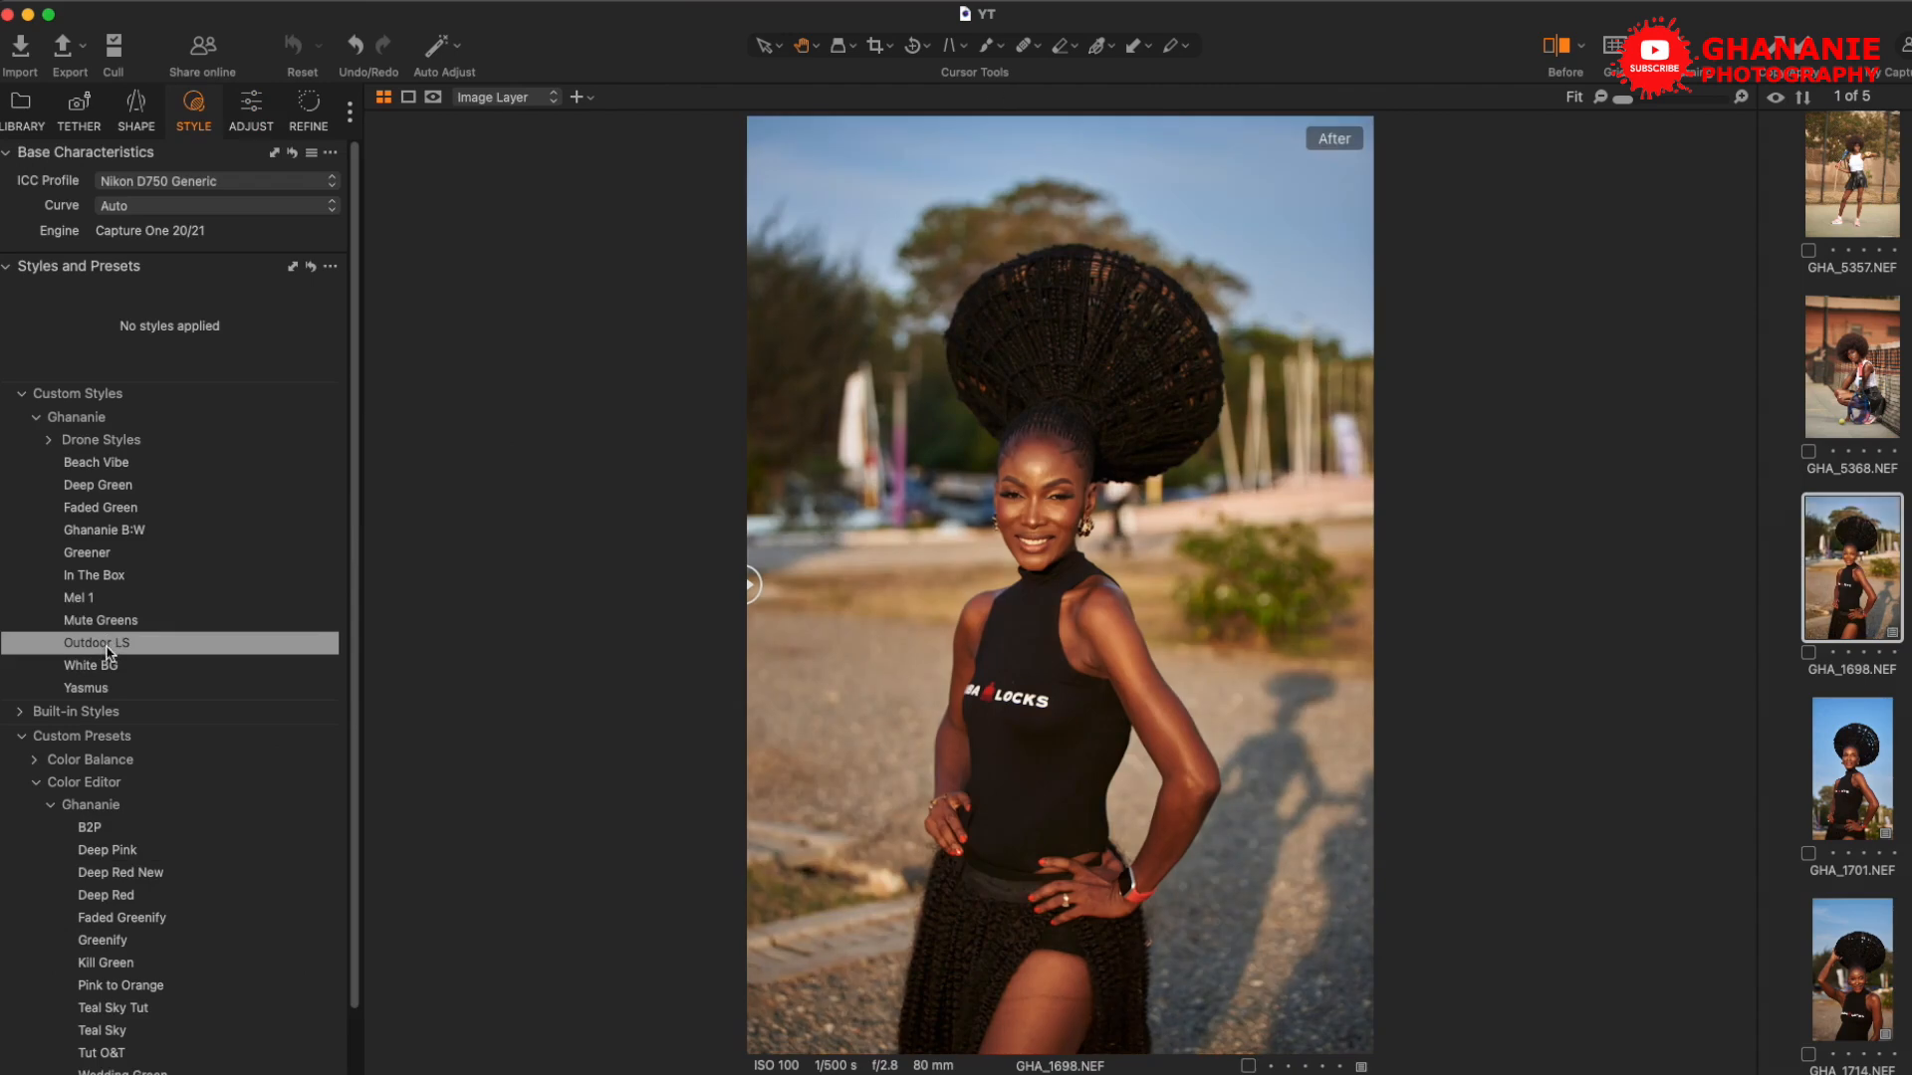
right_click(98, 649)
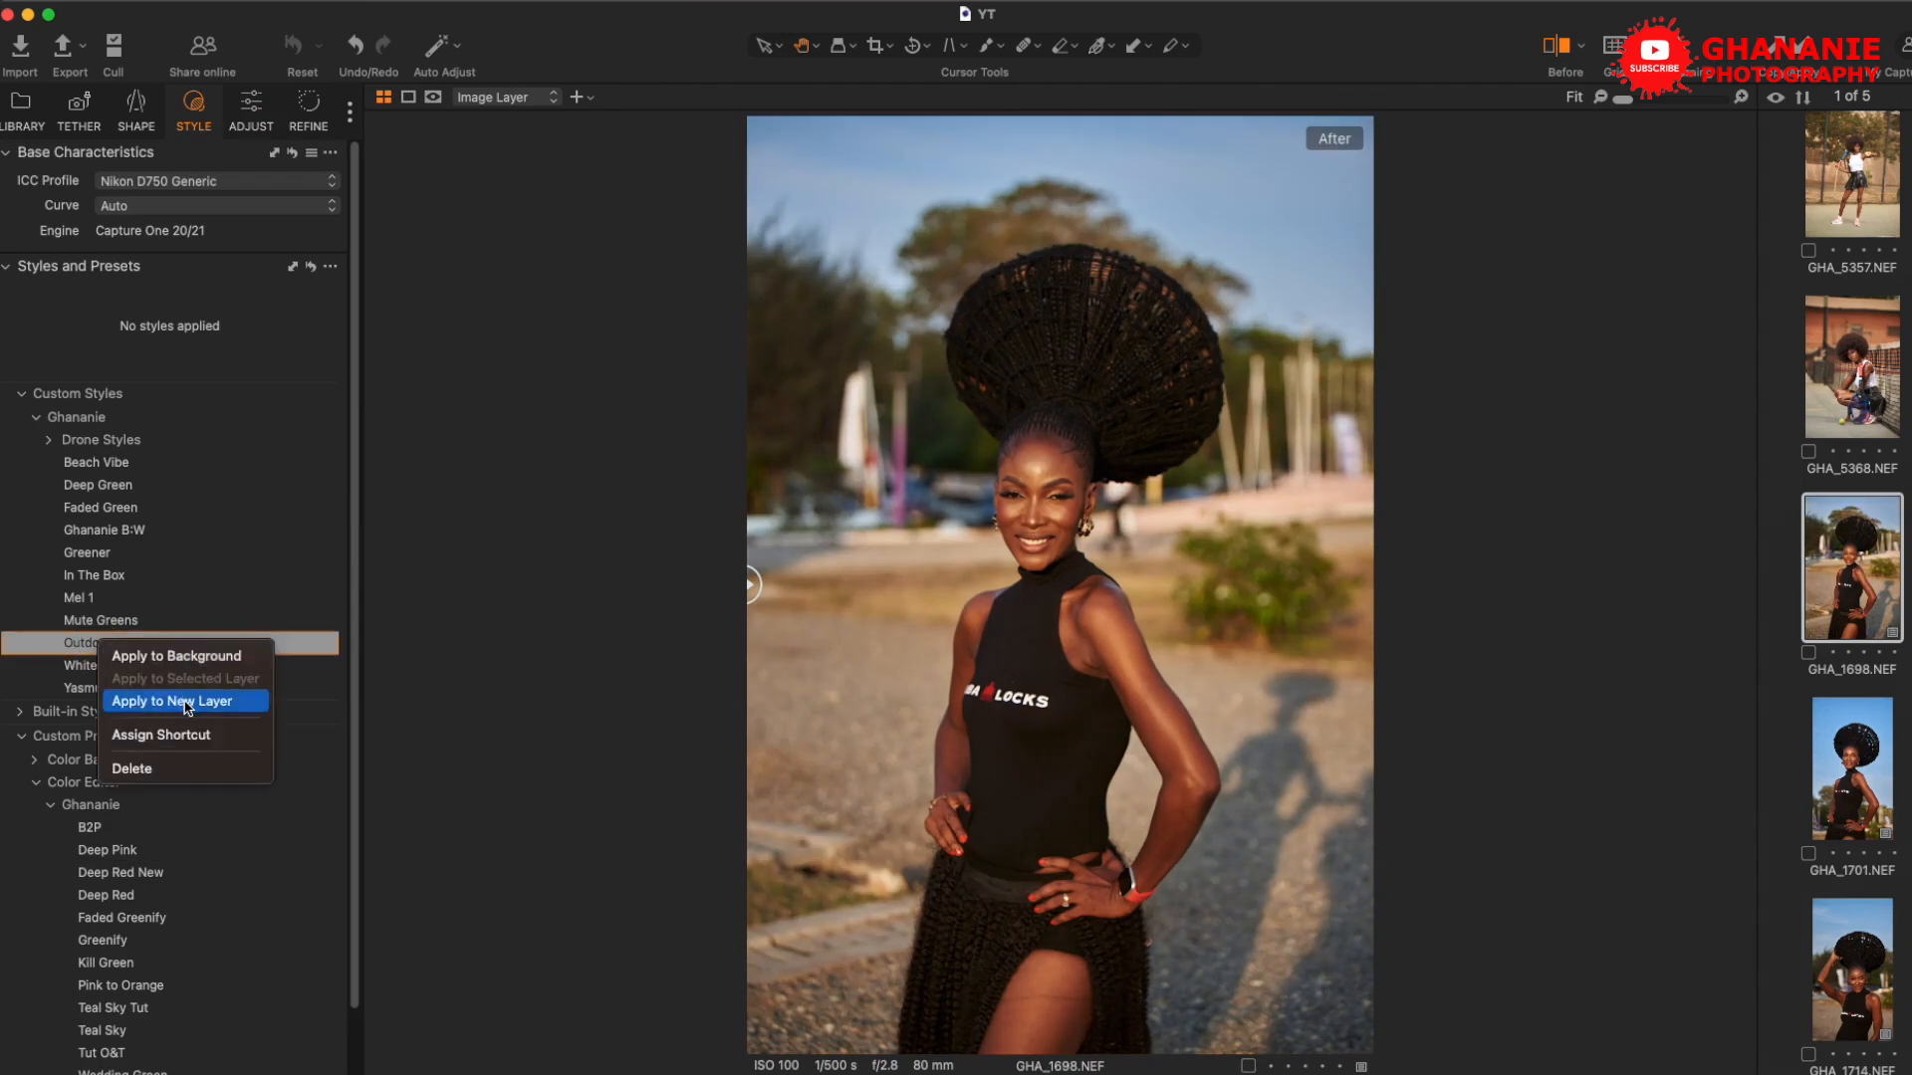
click(195, 703)
click(252, 106)
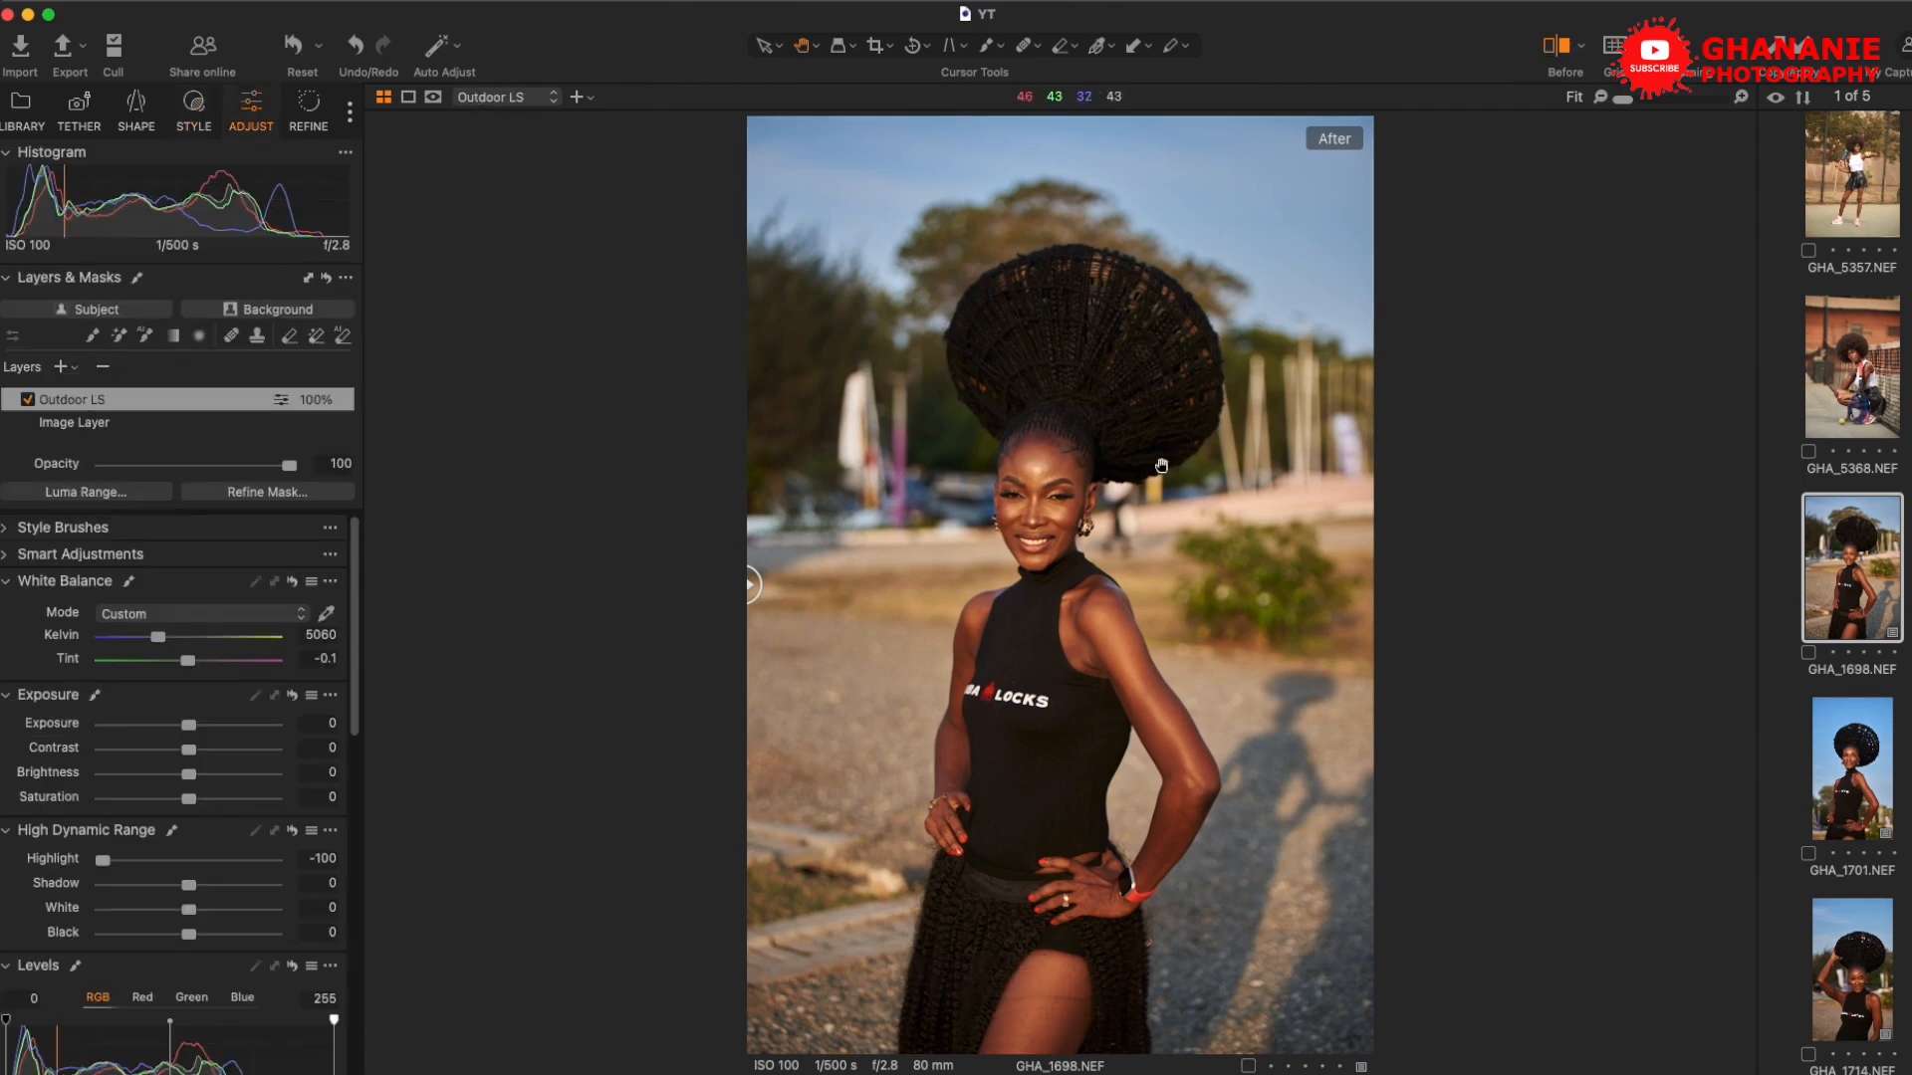
Compare GHA_1698 before and after with the split view and close the comparison
drag(767, 587, 740, 617)
click(1556, 45)
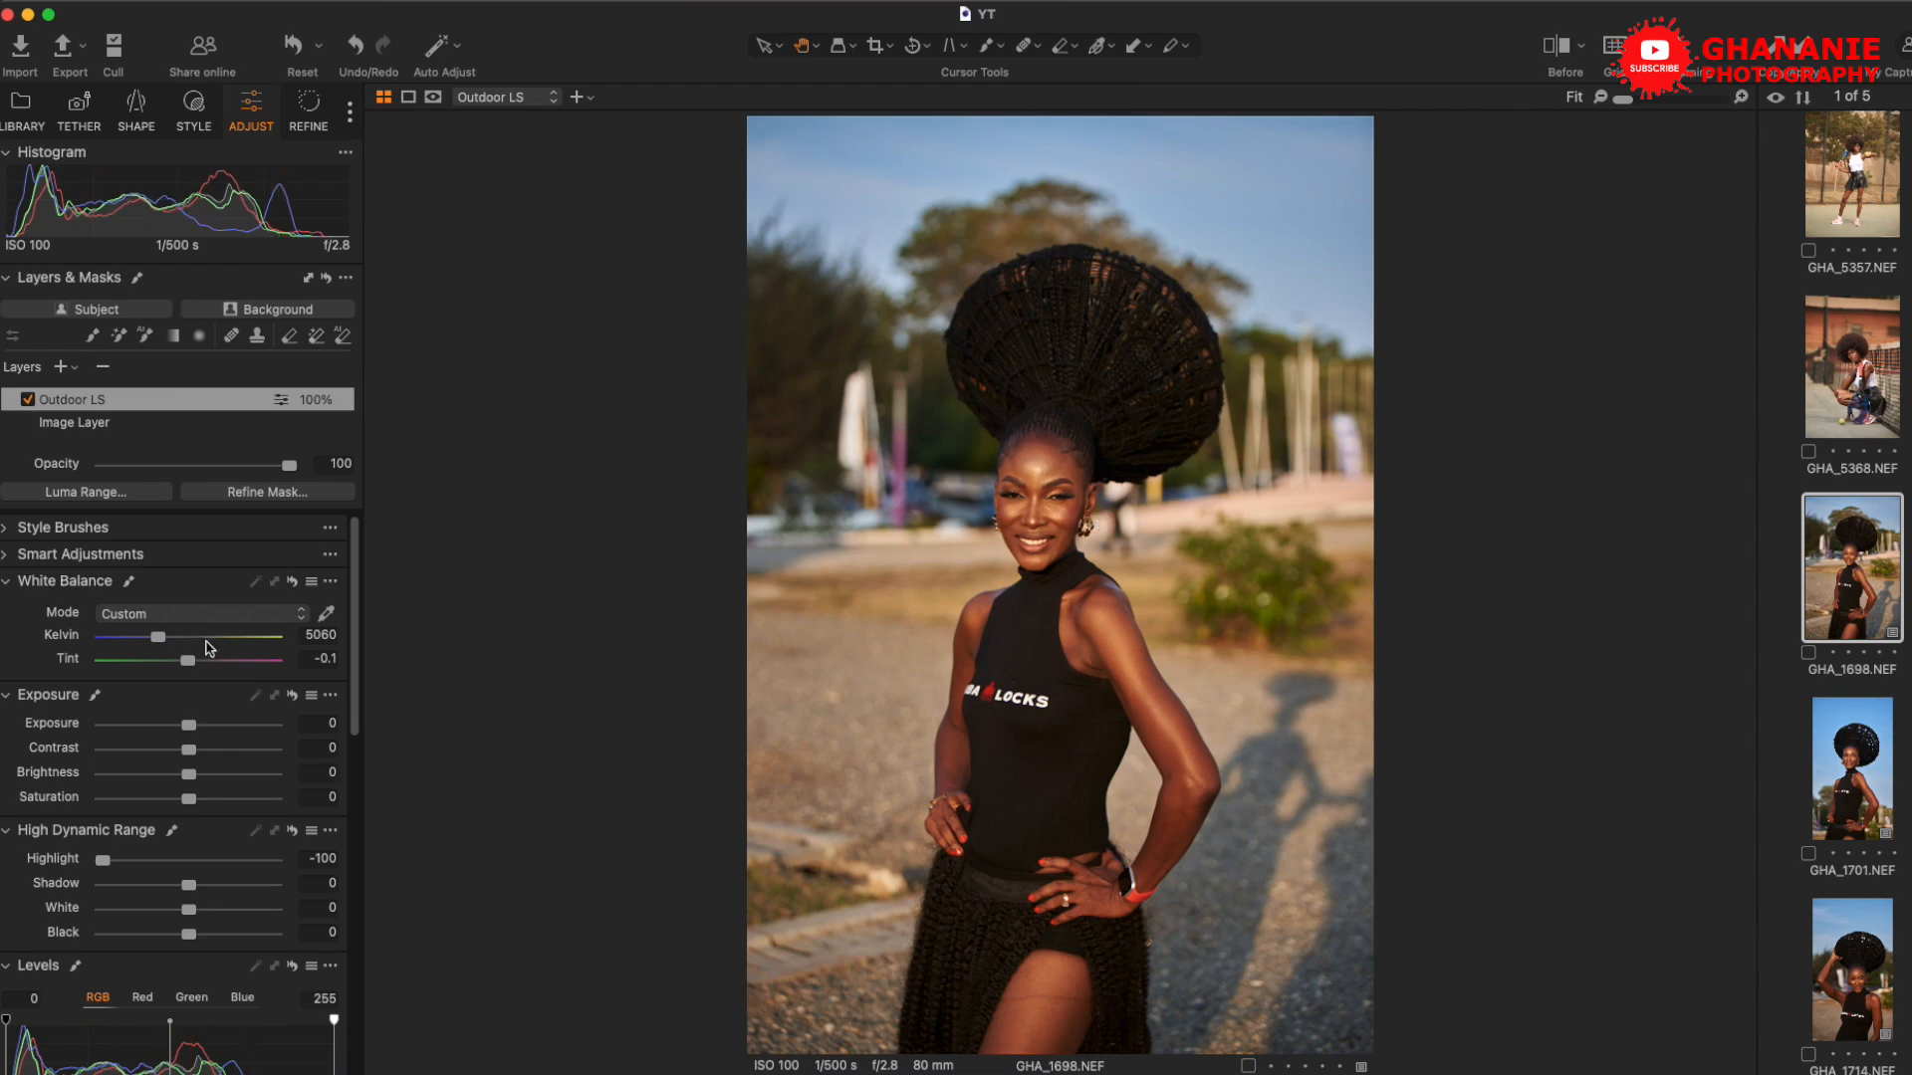
Fine-tune the Outdoor LS layer on GHA_1698 with Levels highlight input 239, Exposure -0.1 and Saturation -7
drag(356, 637, 369, 699)
drag(333, 949, 314, 949)
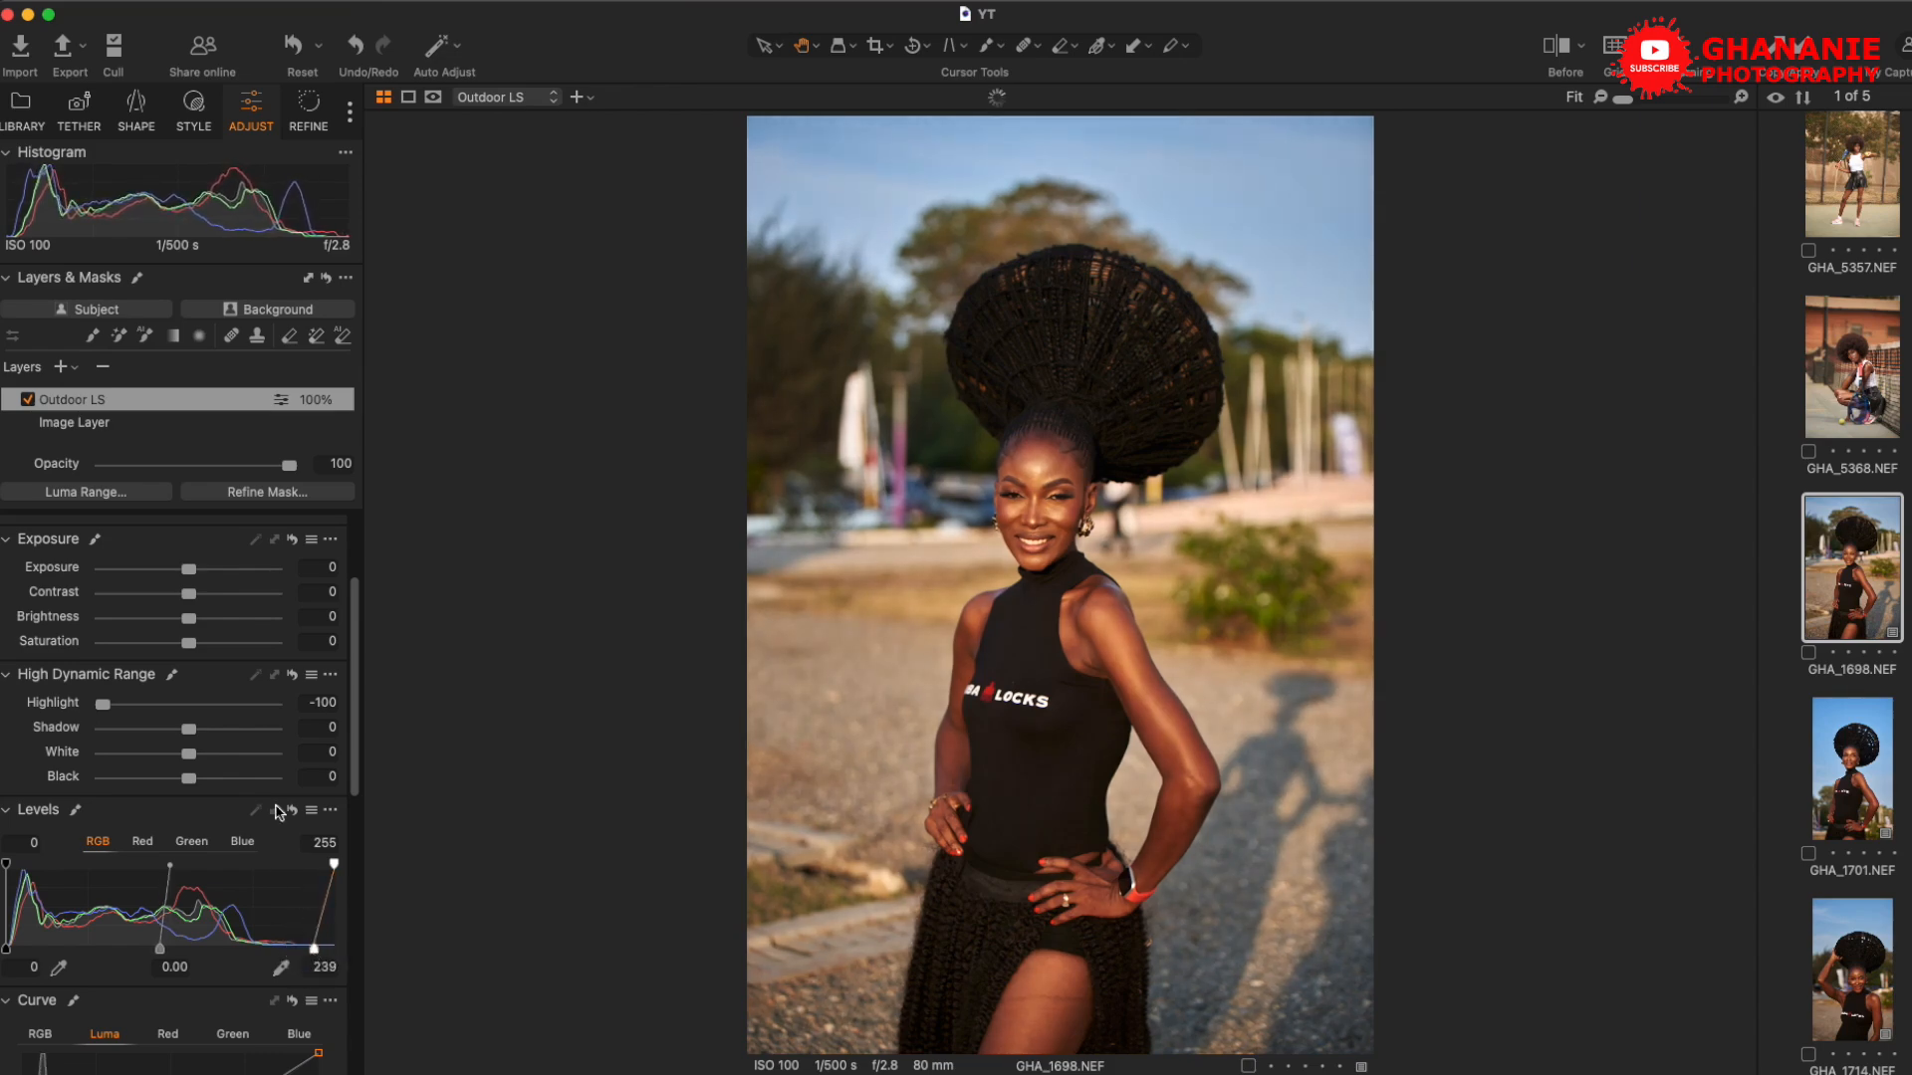
scroll(295, 809, up, 5)
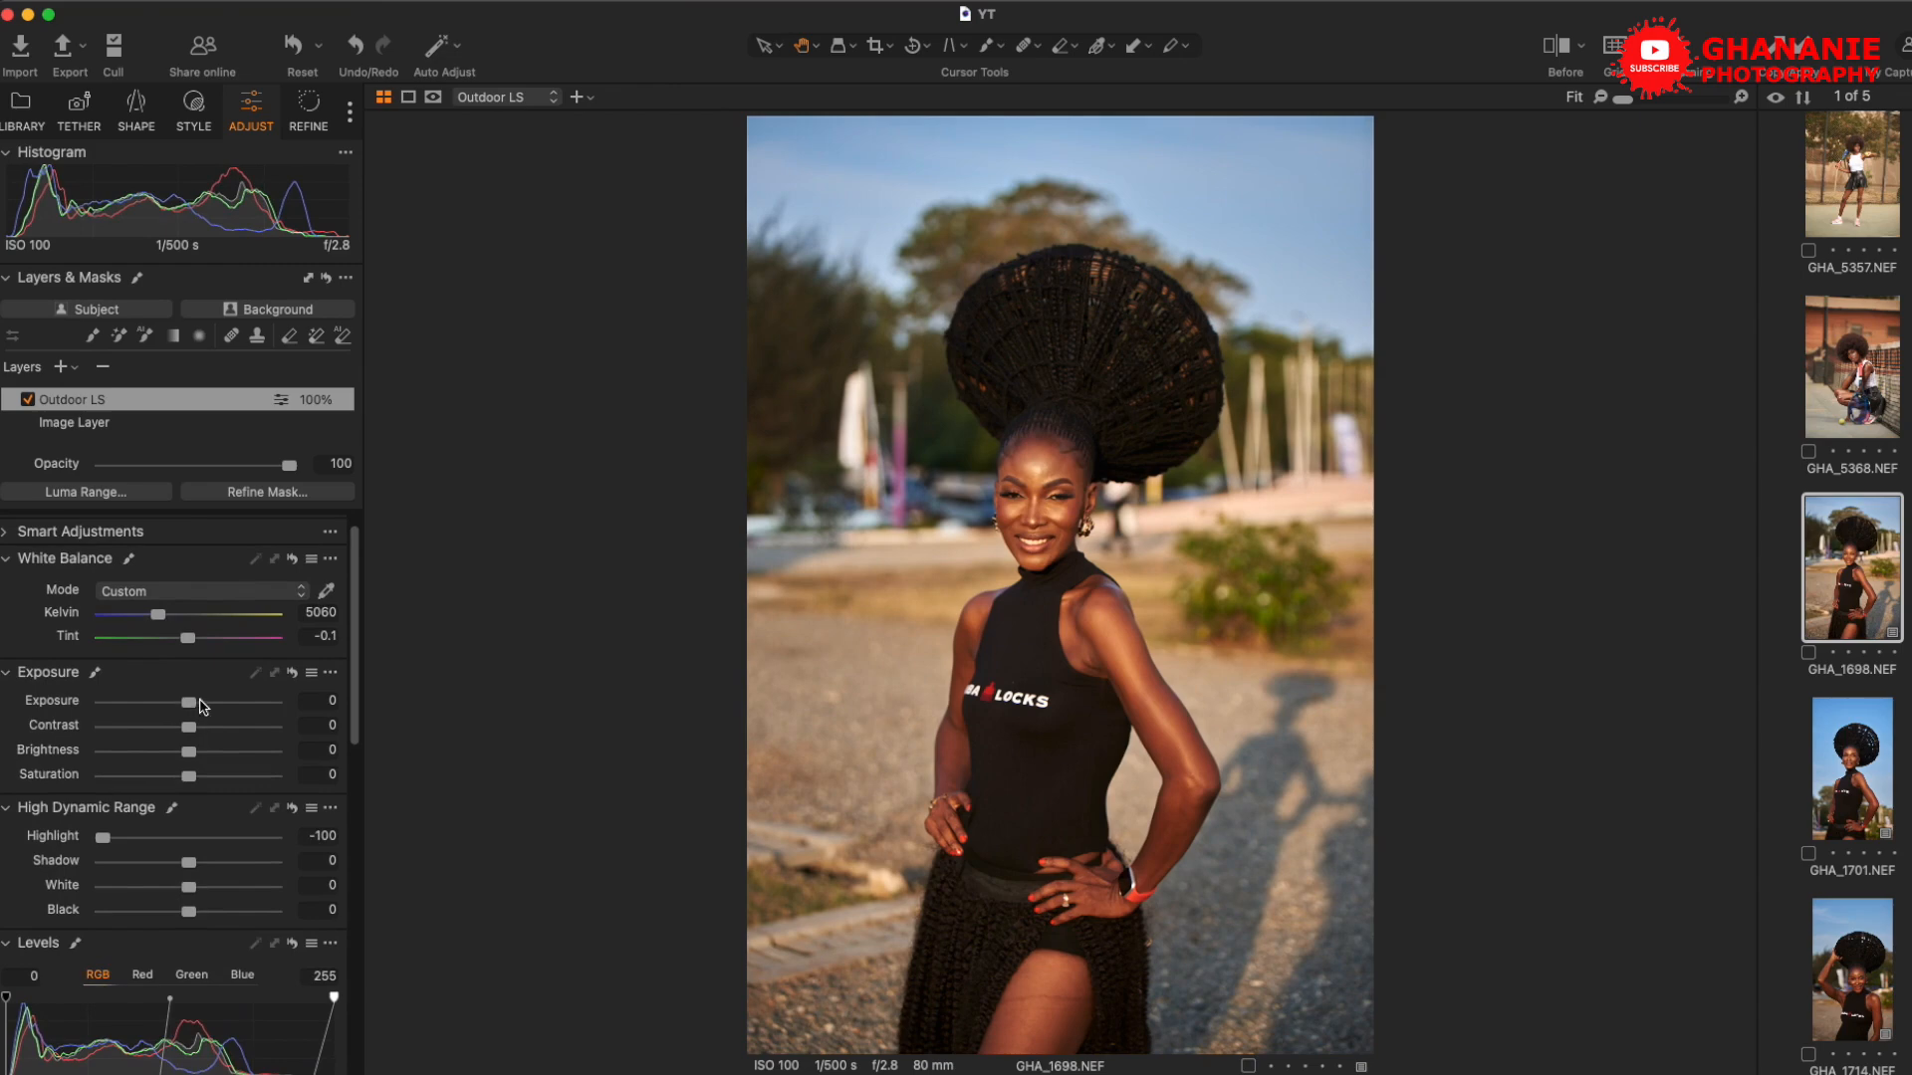
drag(189, 705, 186, 710)
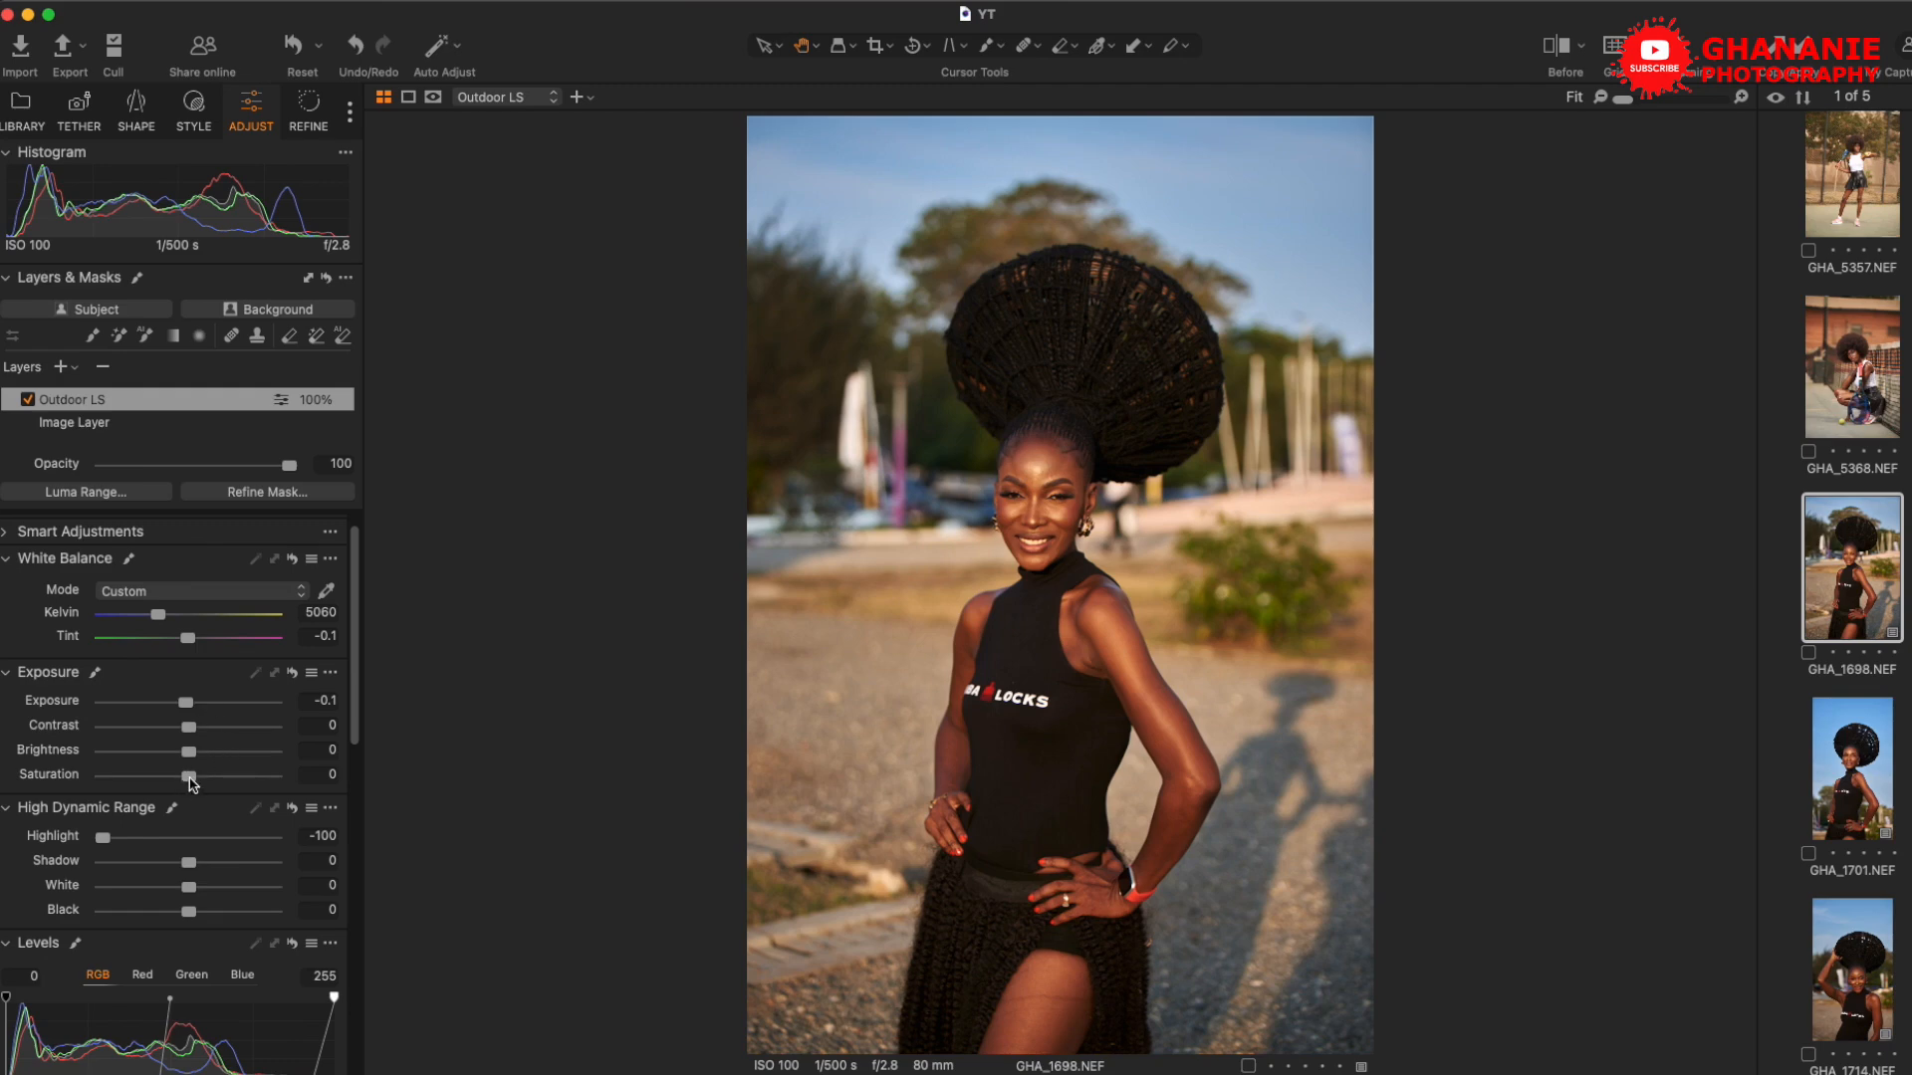
drag(190, 778, 181, 774)
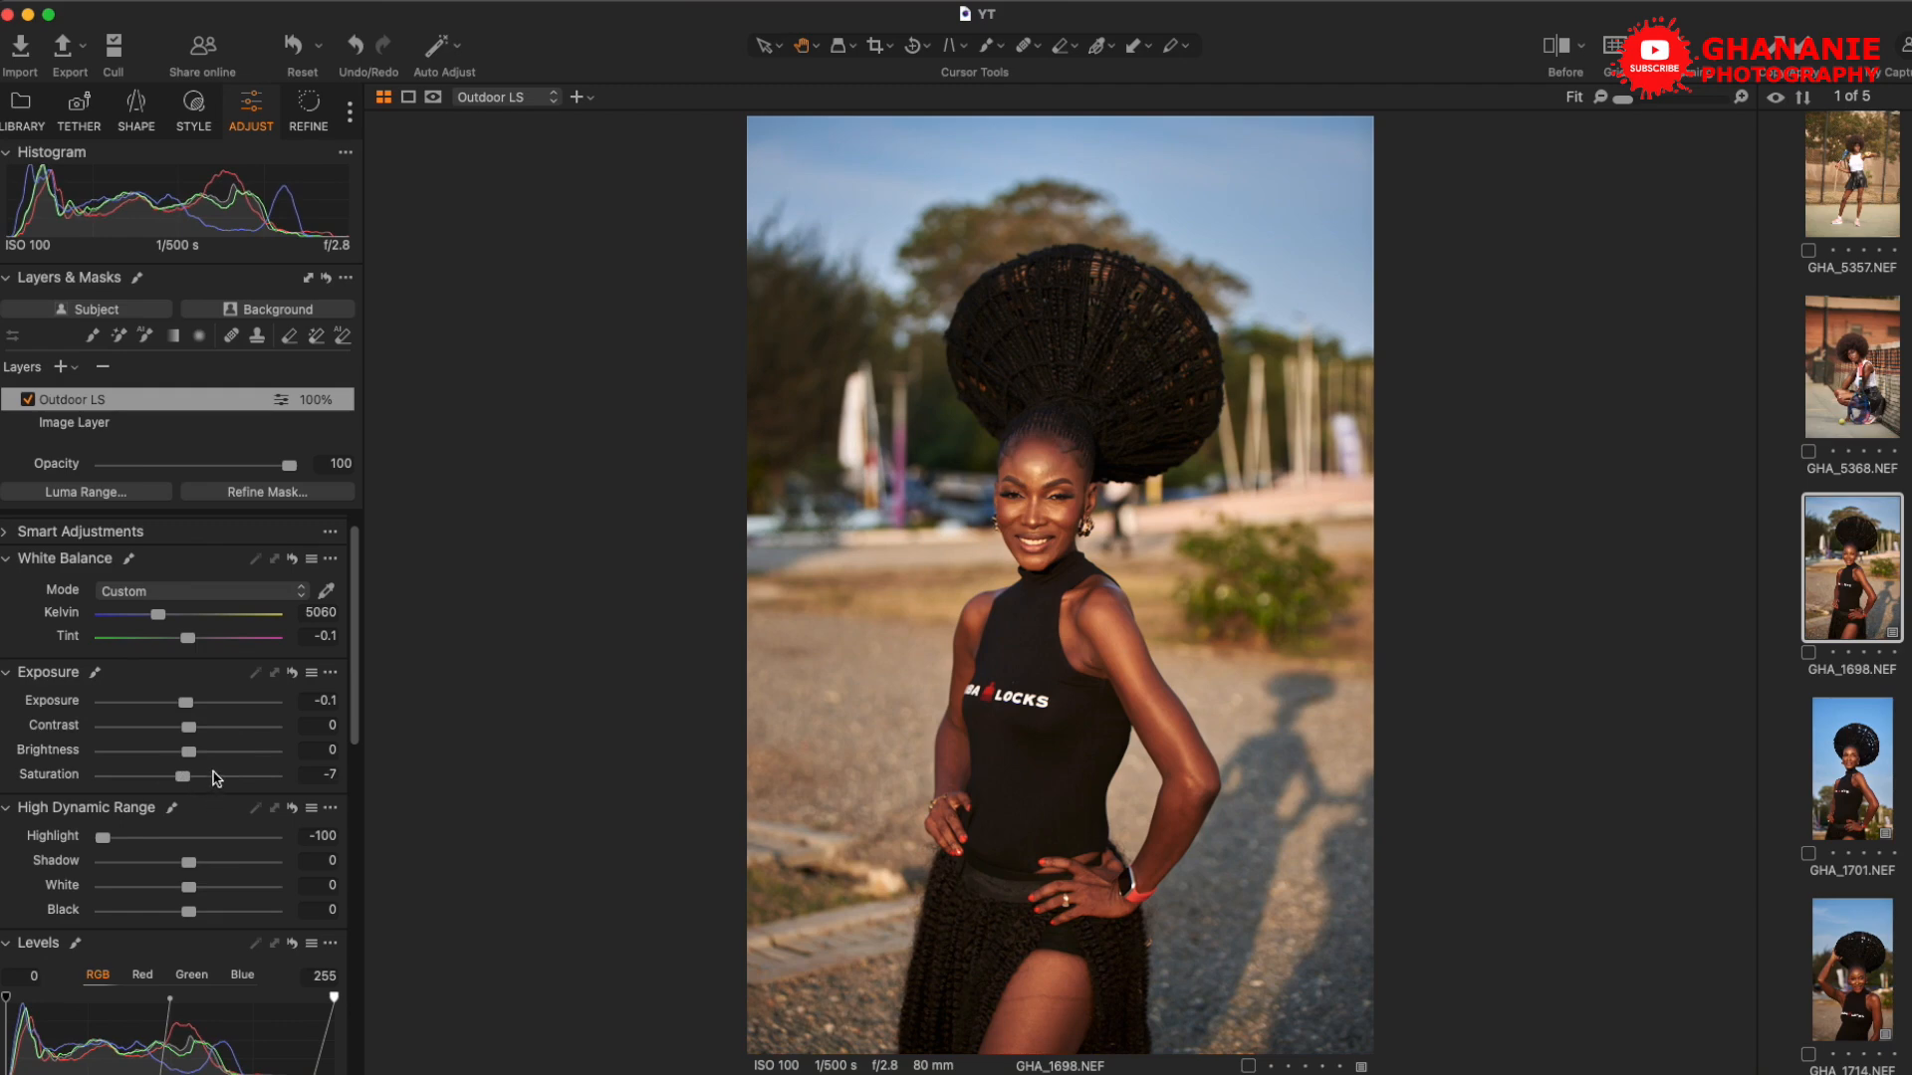
scroll(215, 779, up, 1)
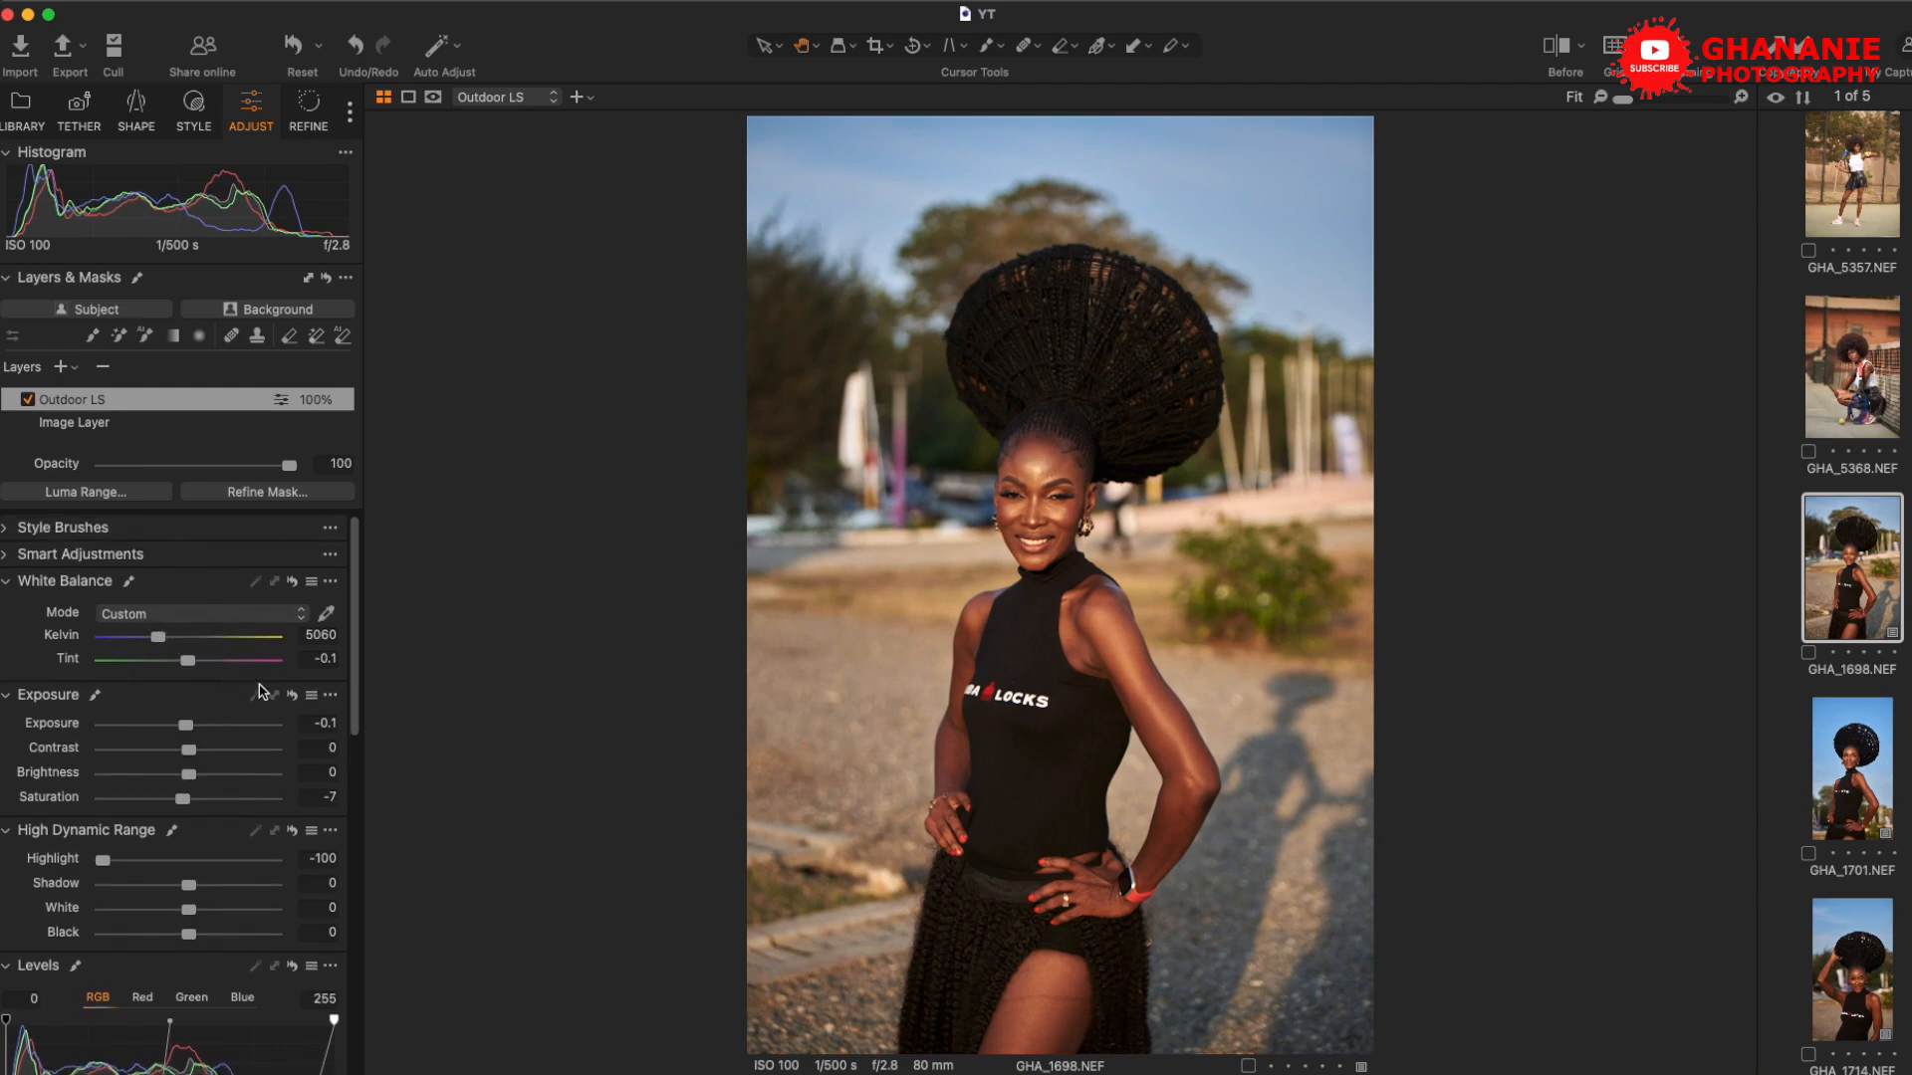
scroll(231, 734, down, 10)
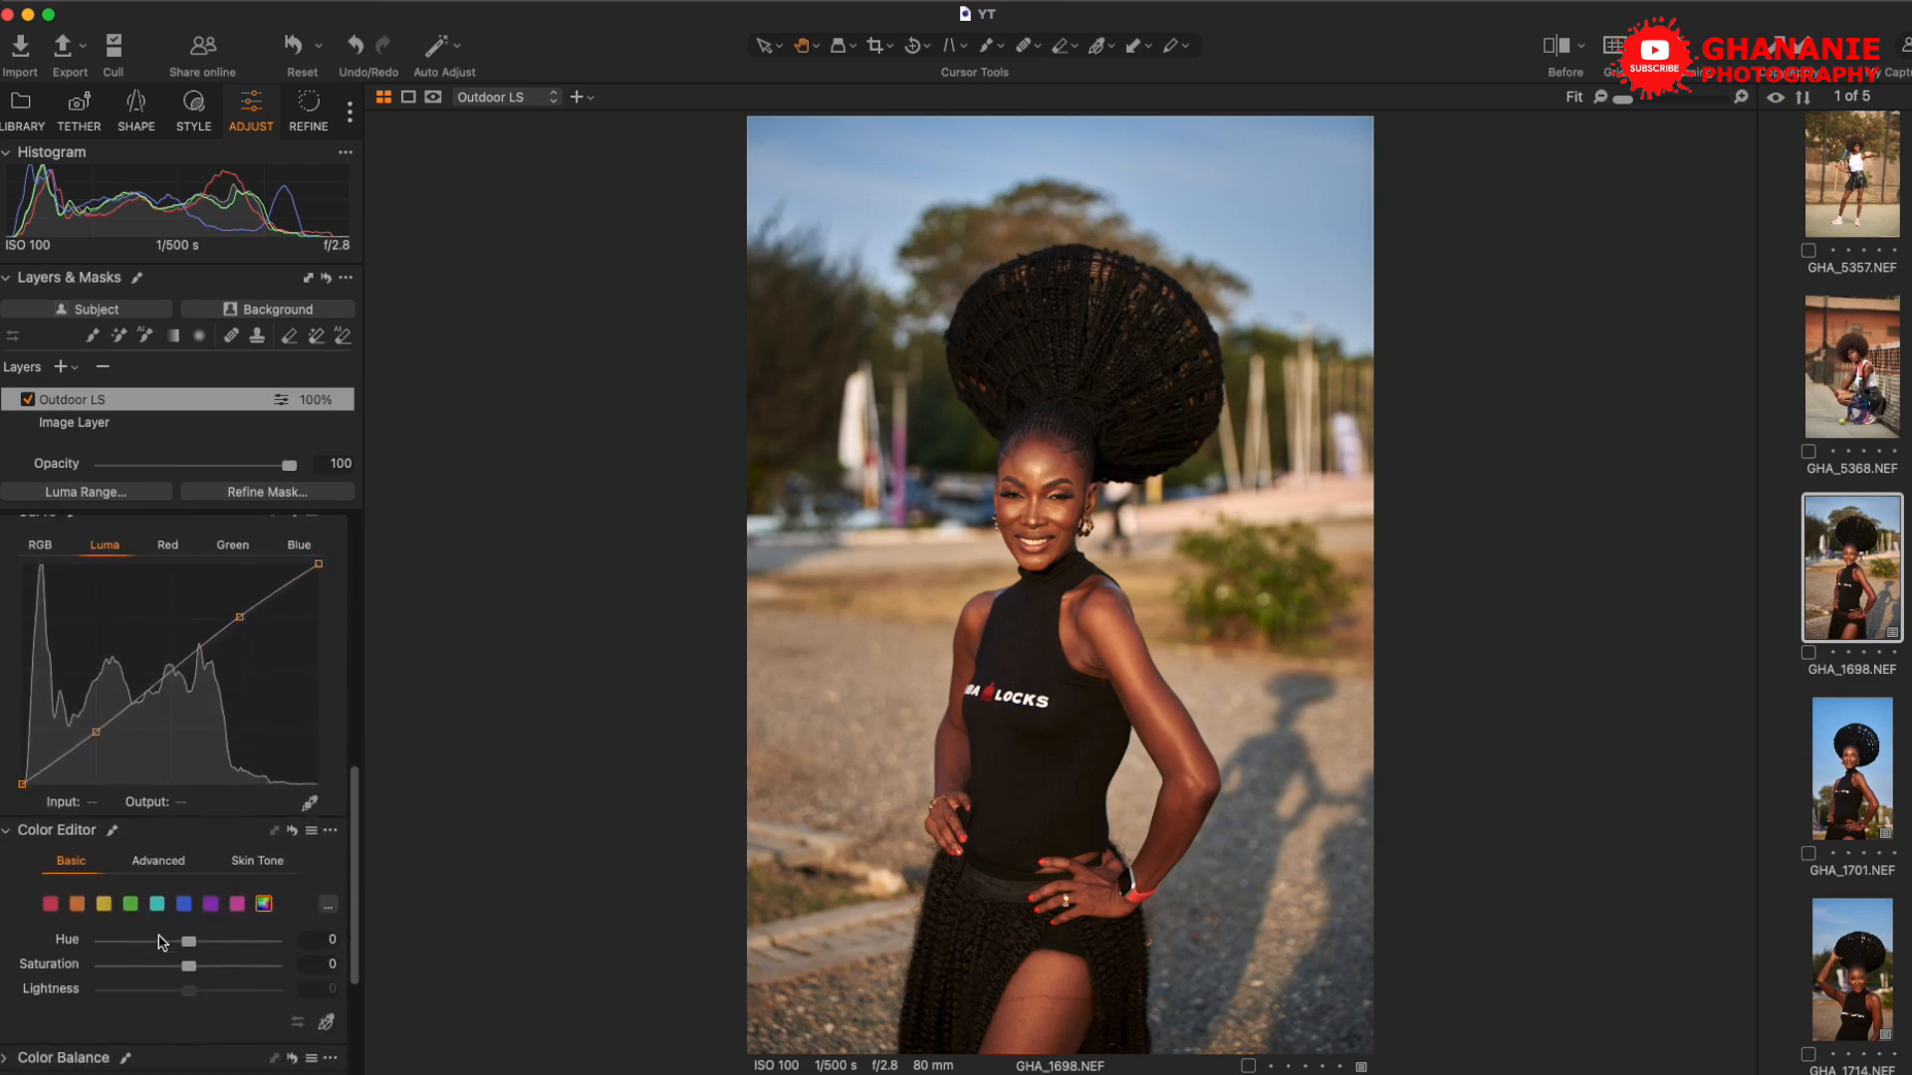
scroll(229, 866, up, 8)
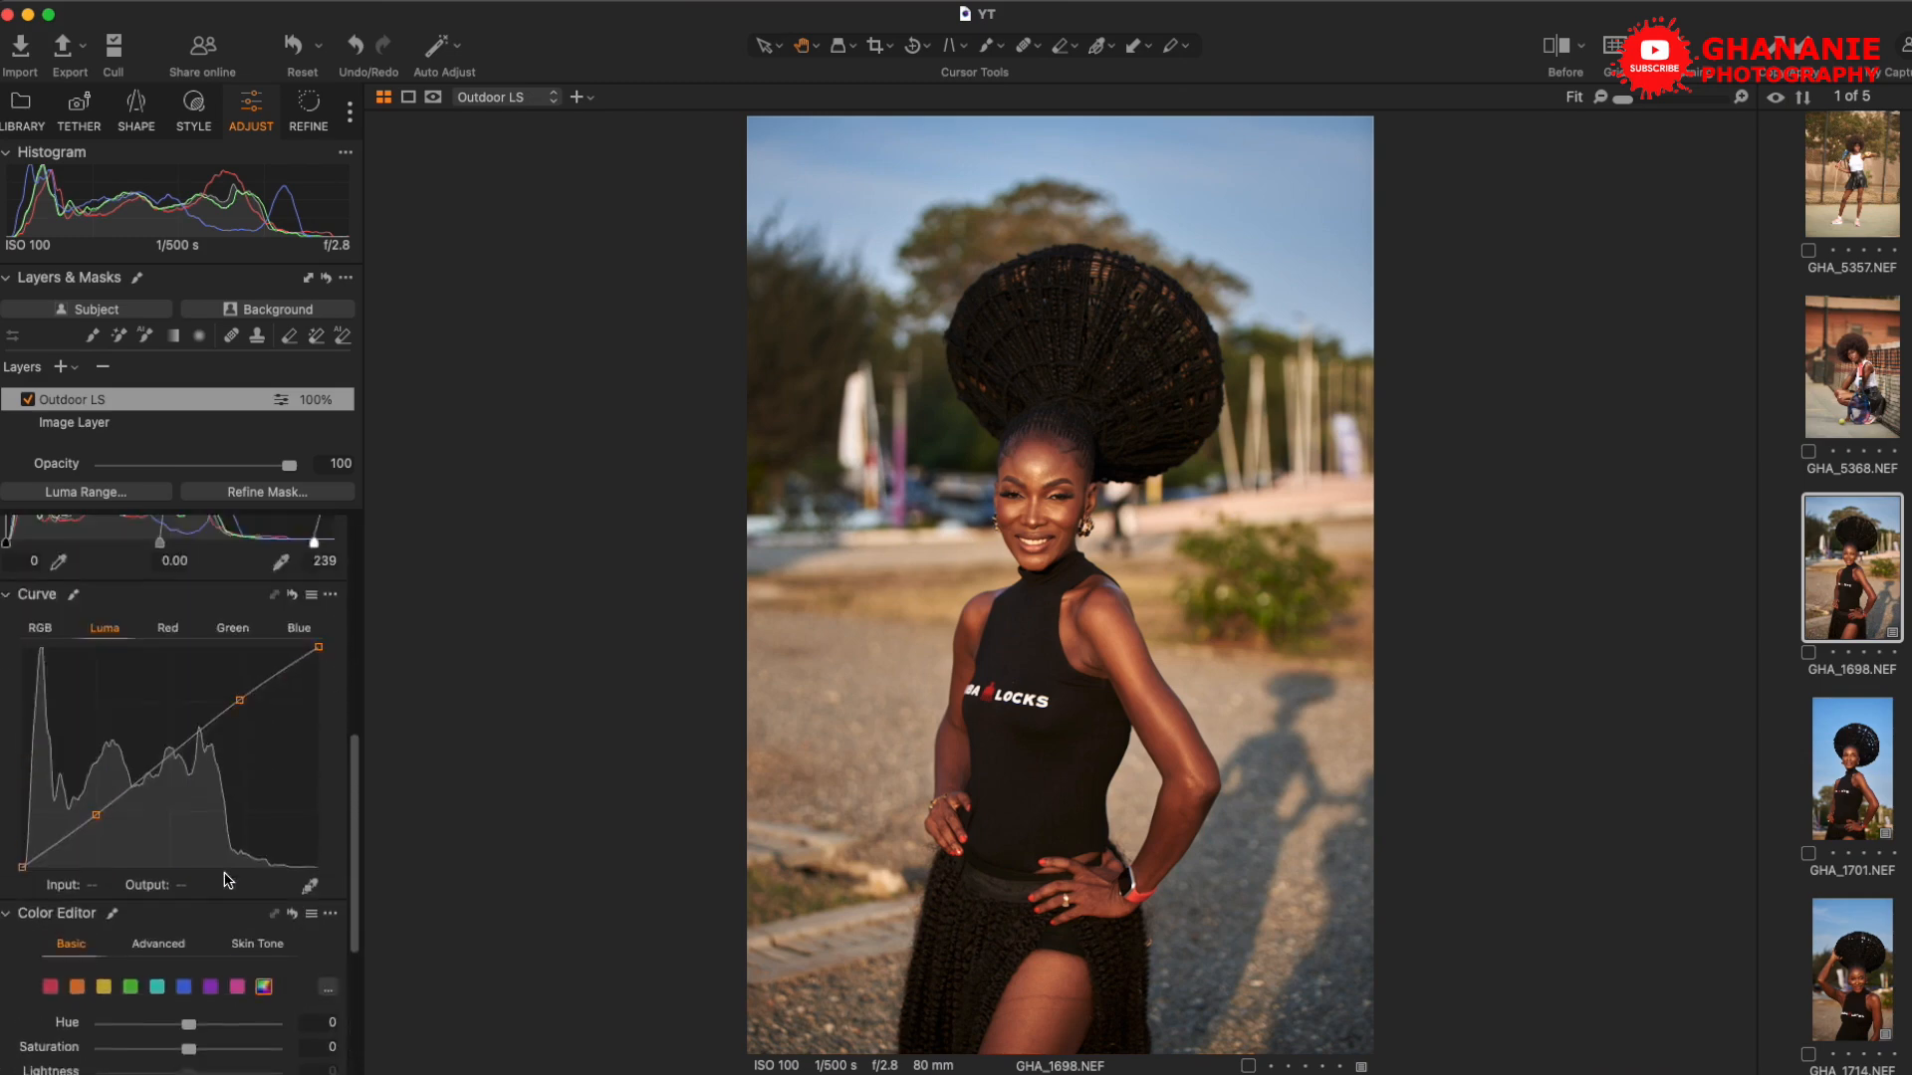
scroll(279, 871, up, 3)
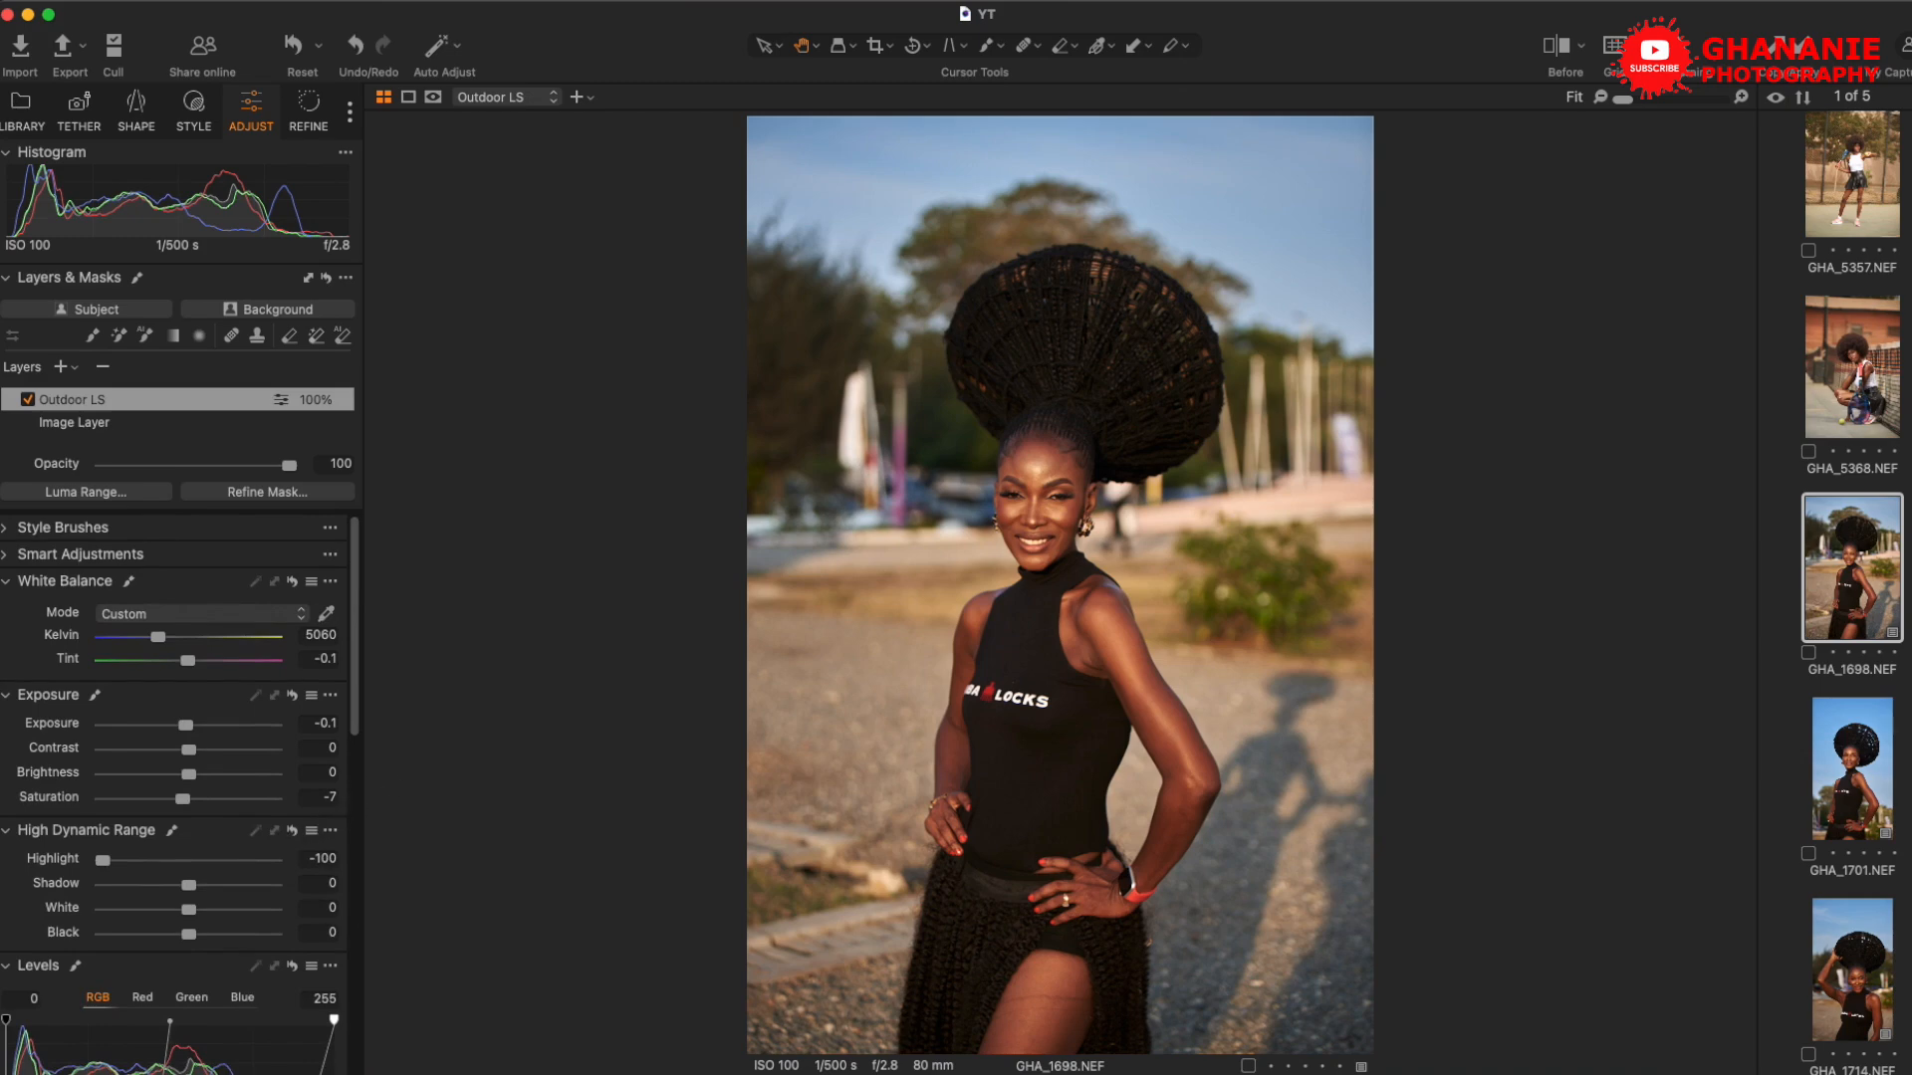
click(346, 280)
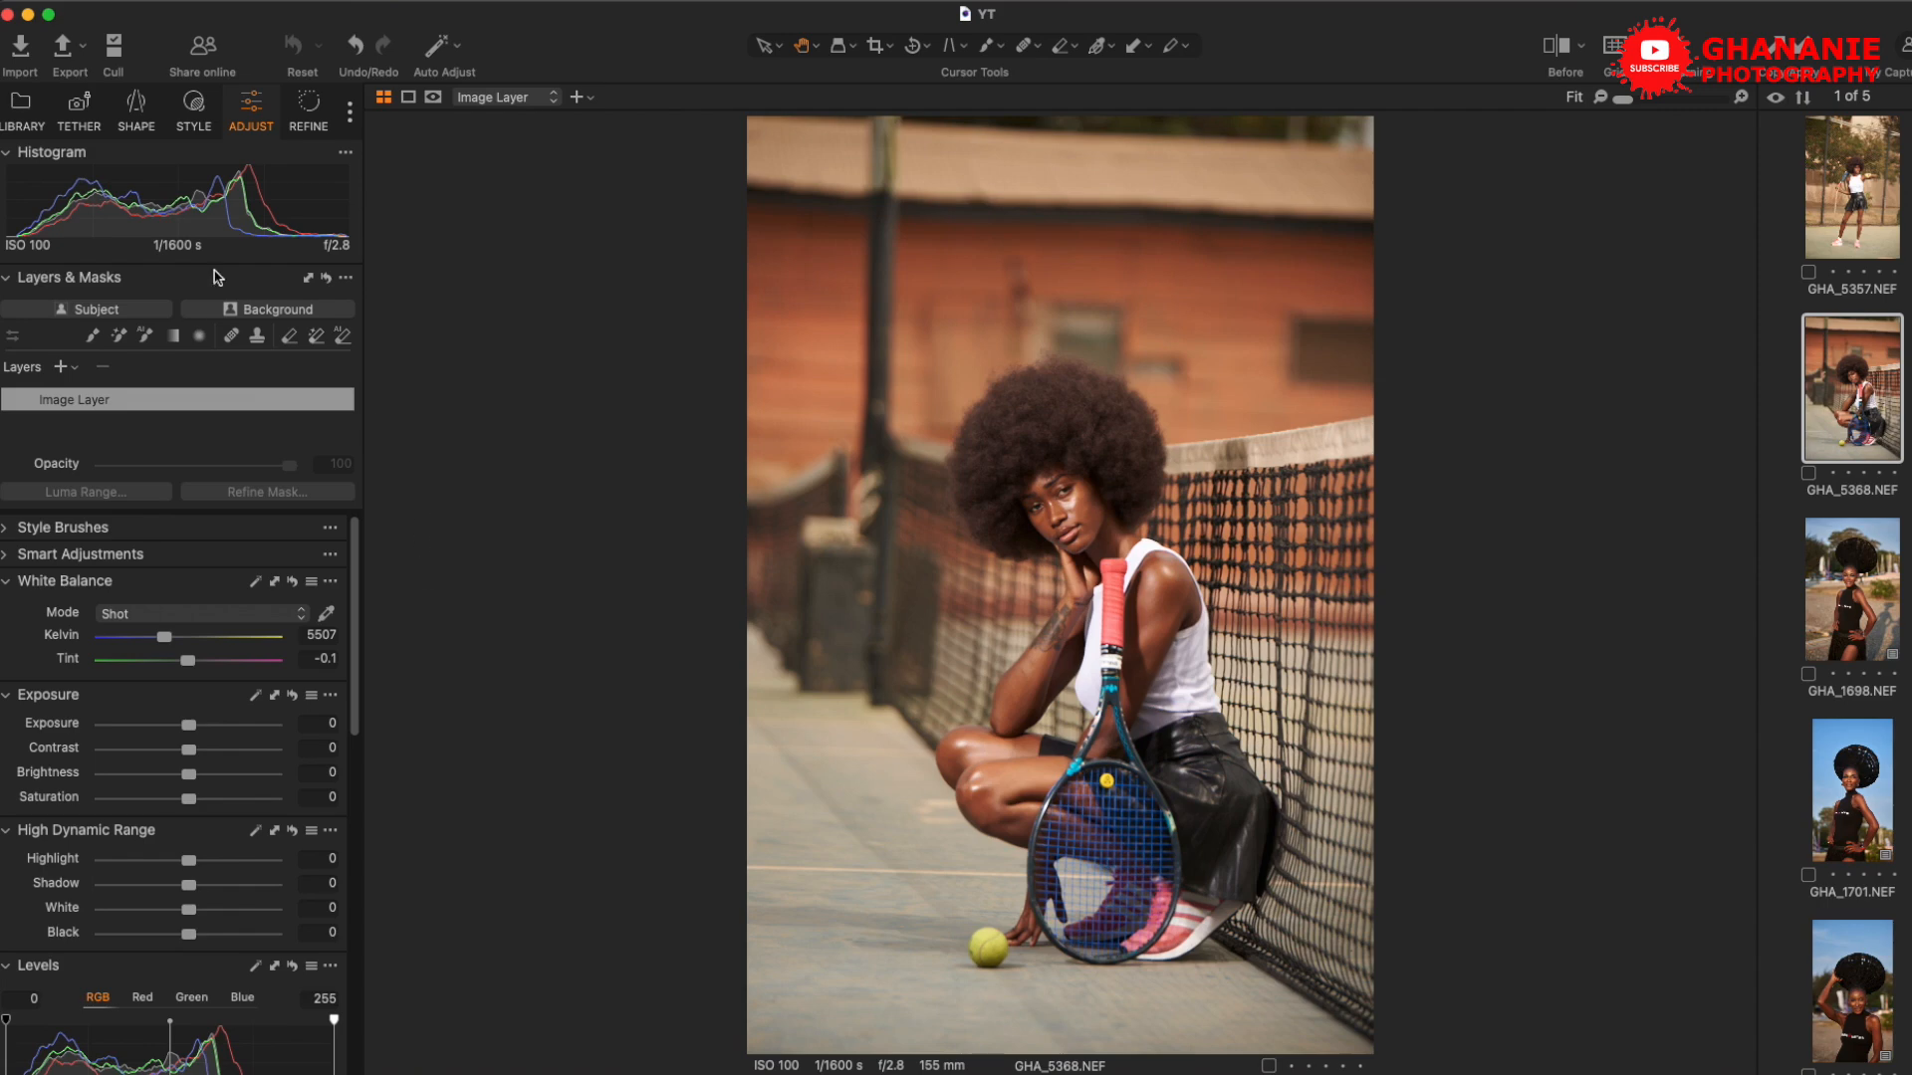
Add a filled adjustment layer to GHA_5368 and add an upper point plus a shadow point at 67/61 on its Luma curve
click(69, 369)
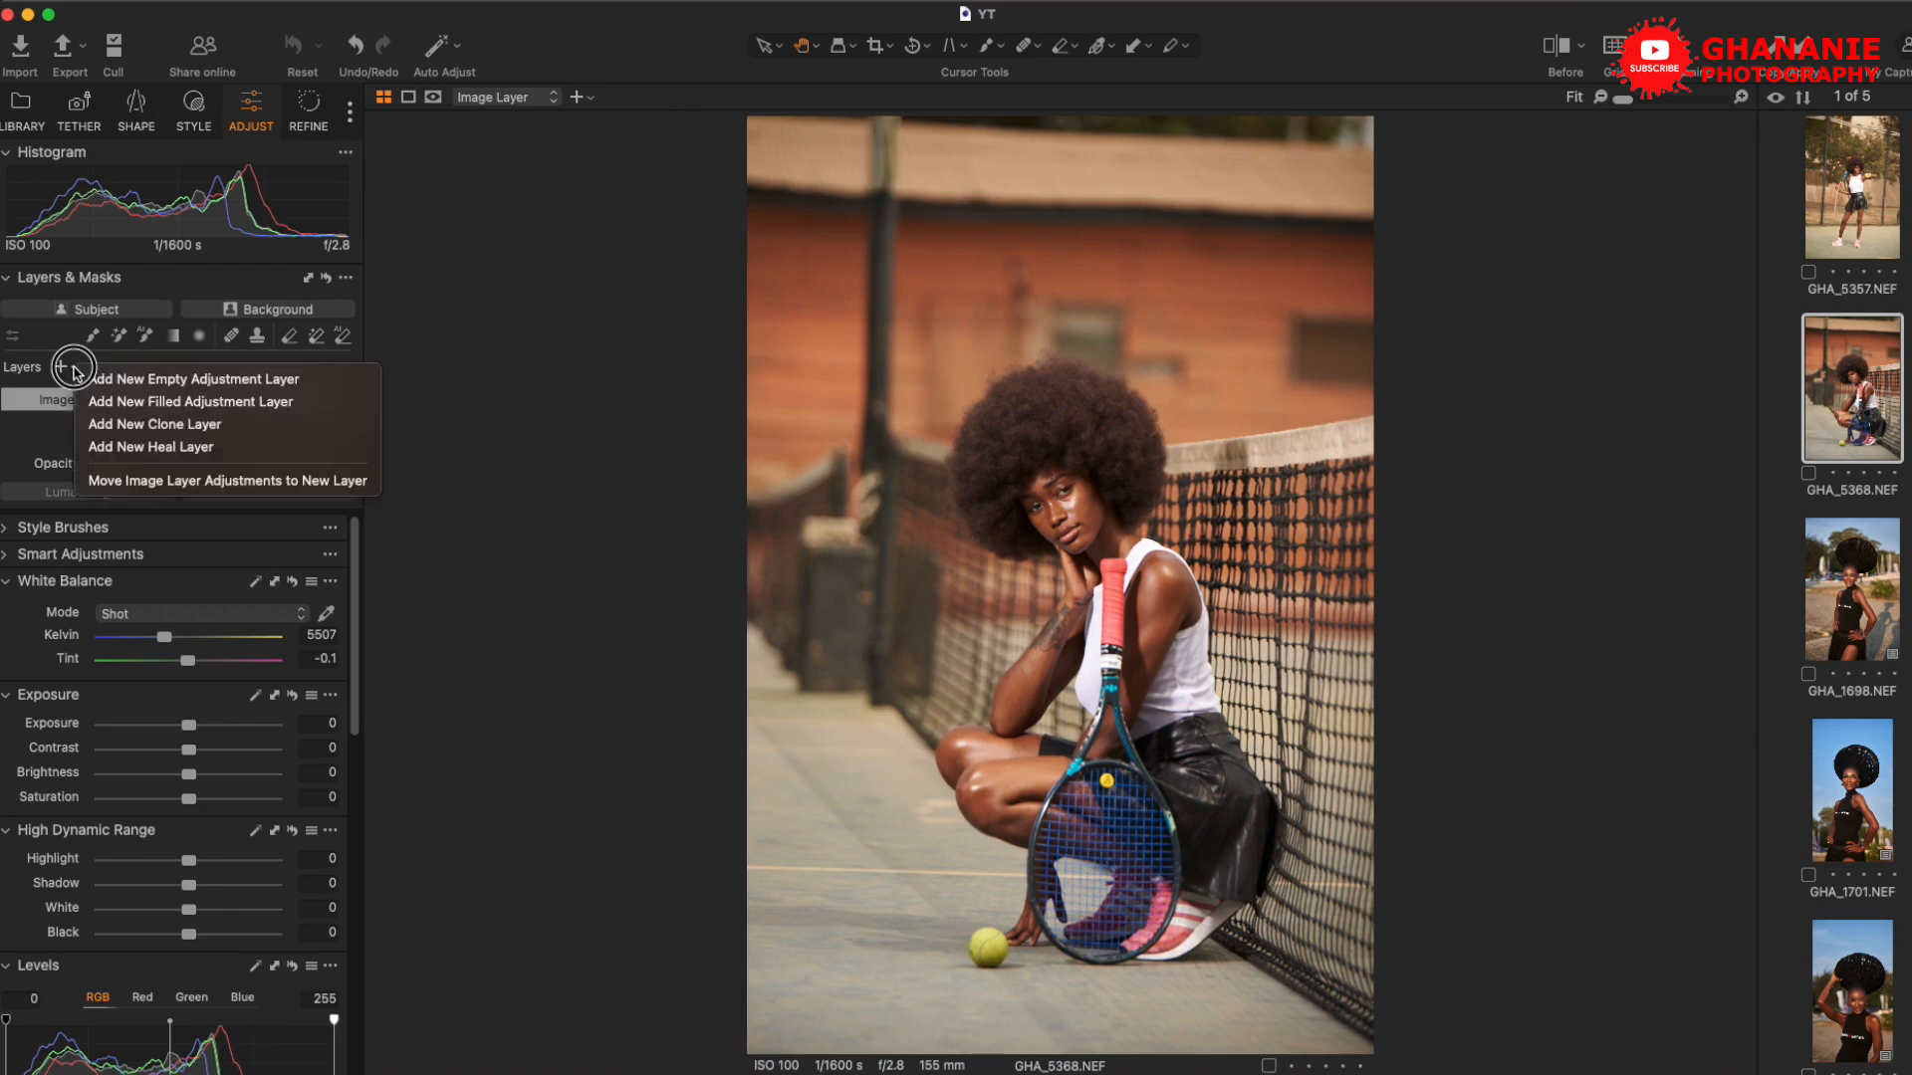
click(202, 402)
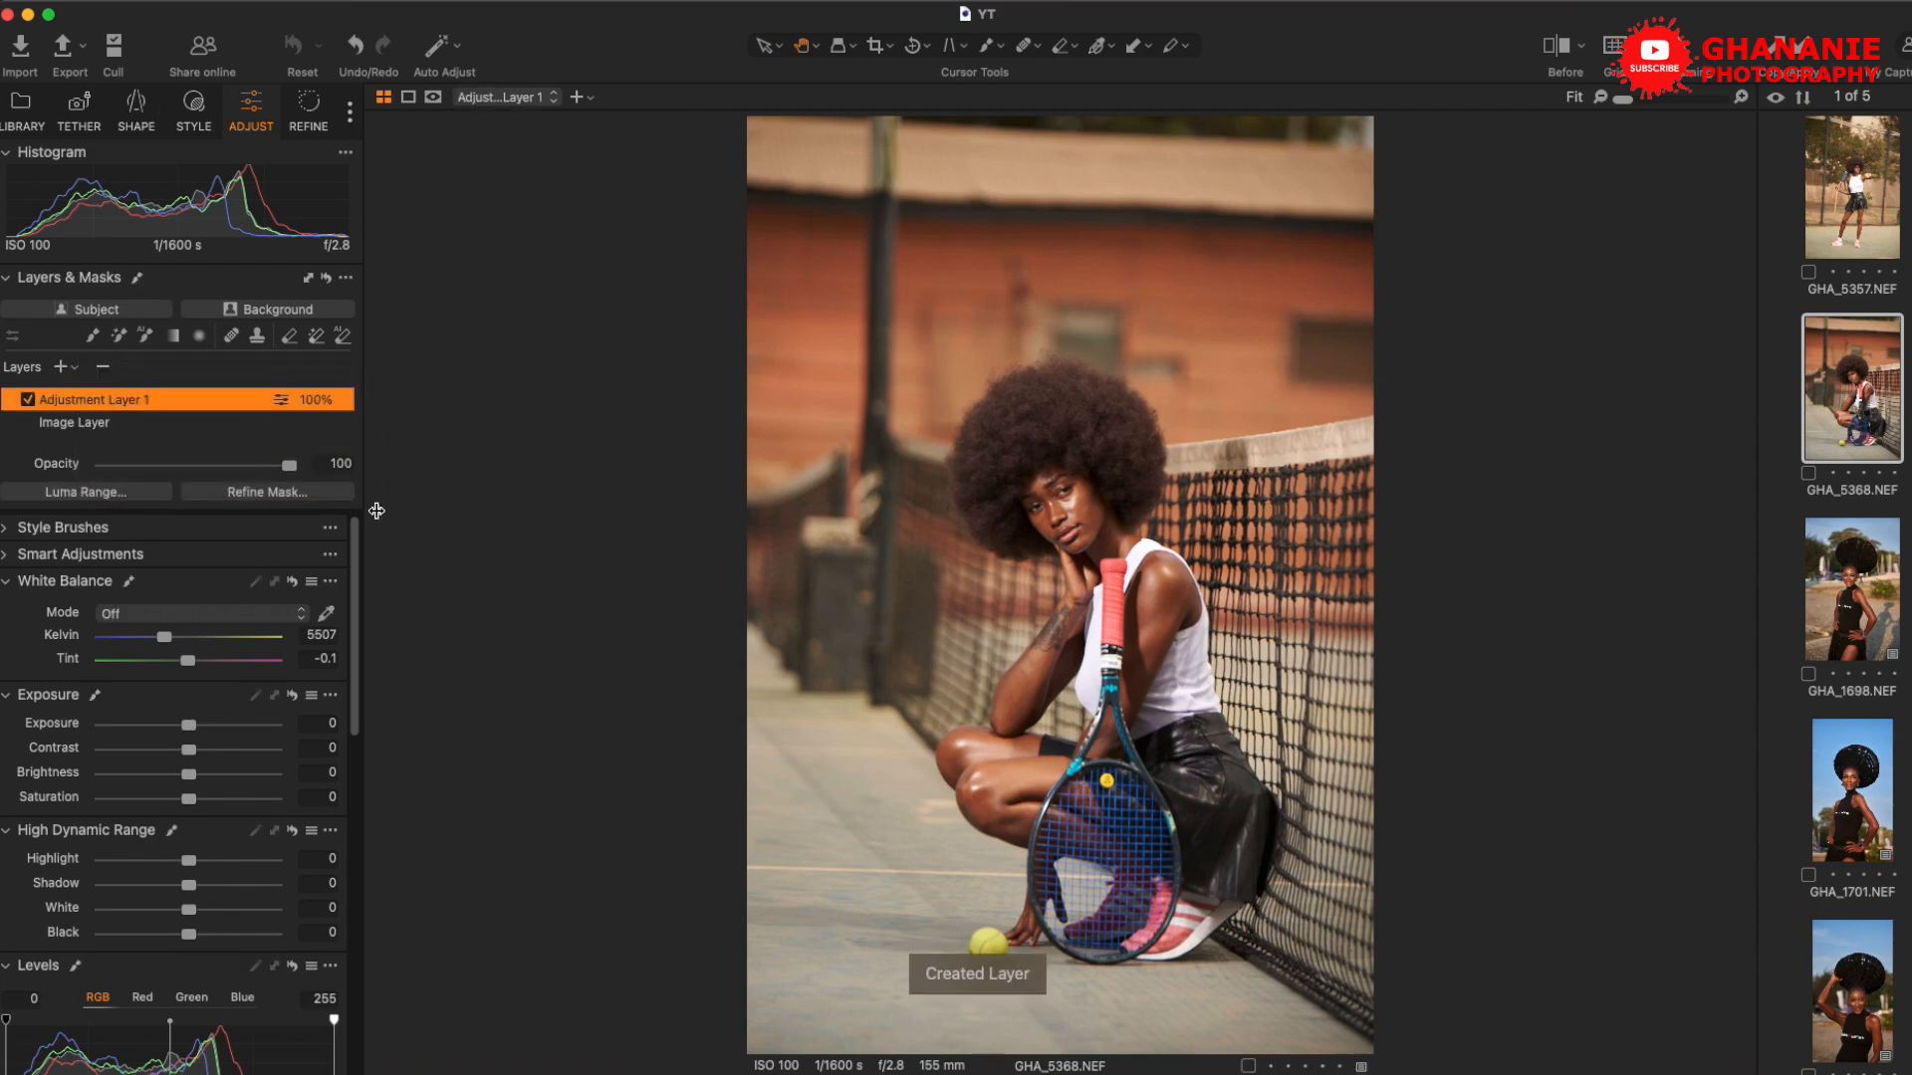
scroll(261, 947, down, 10)
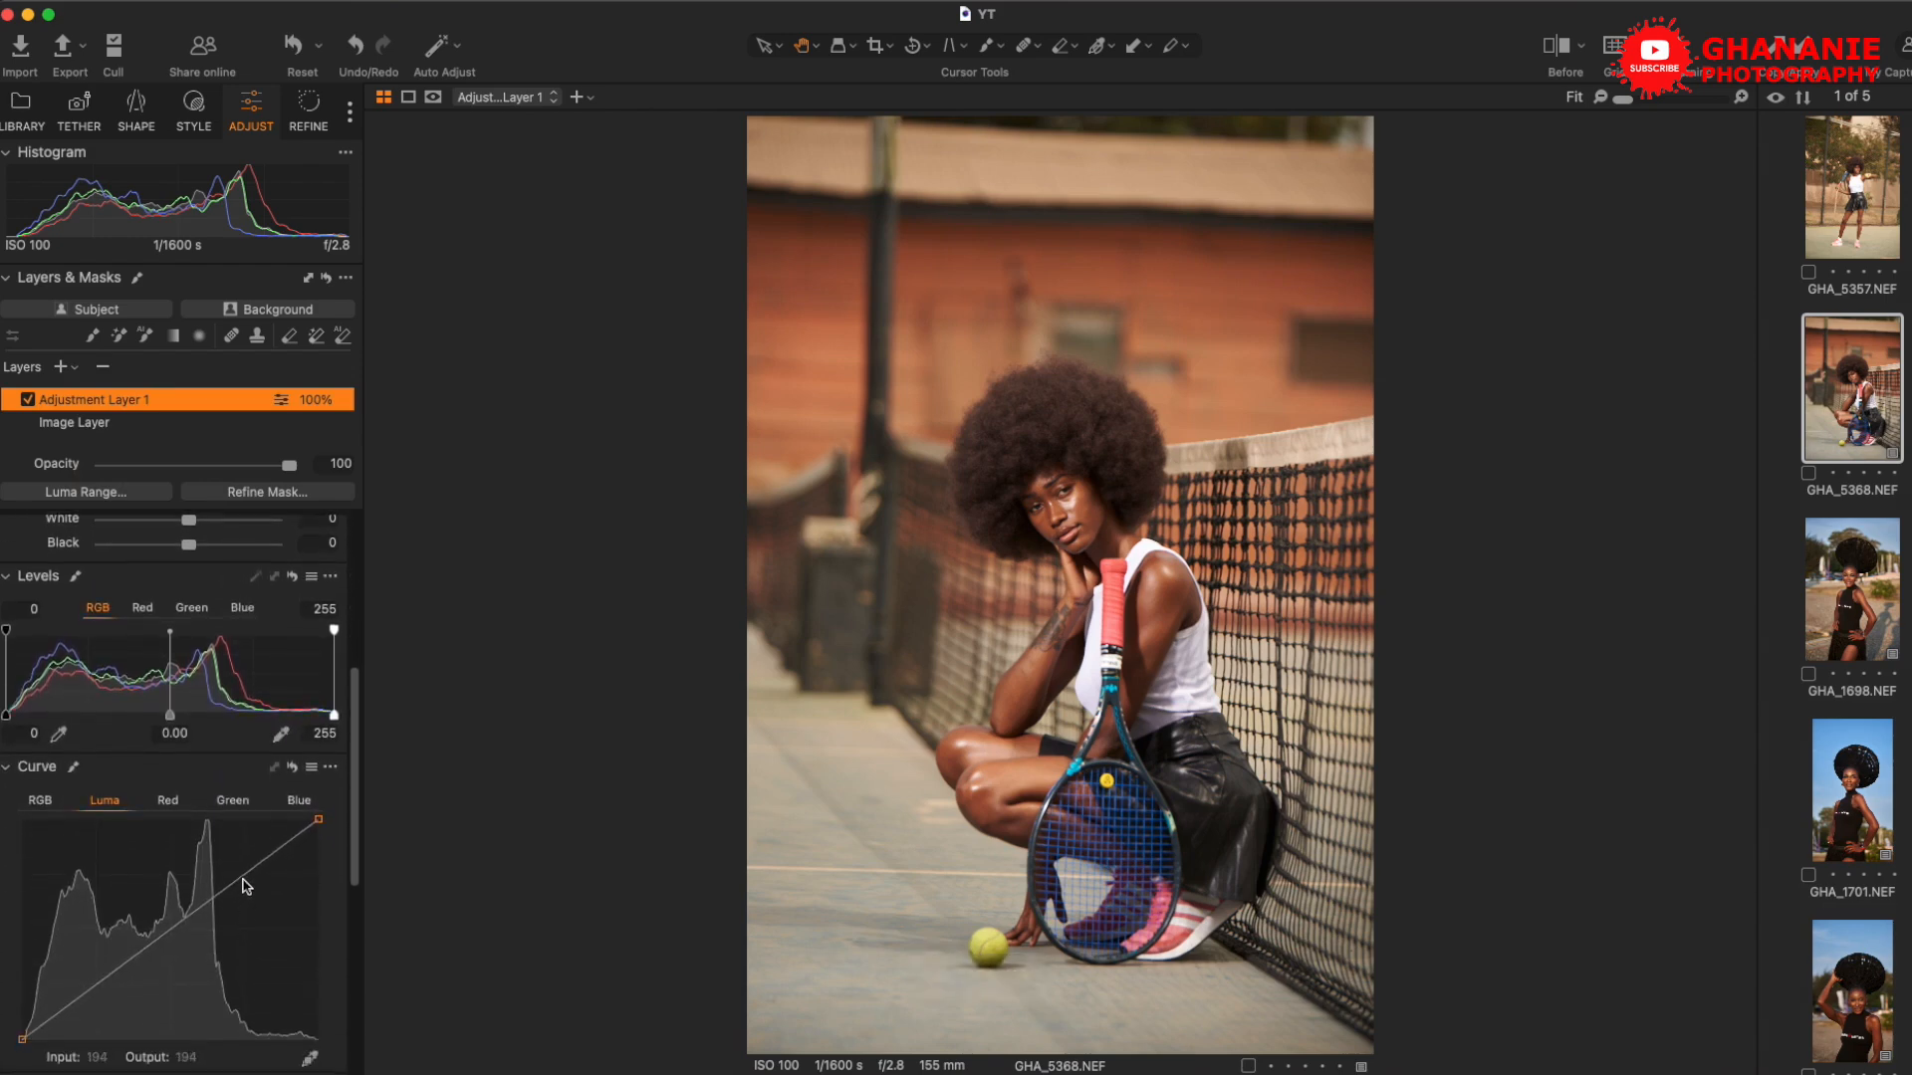
drag(244, 874, 240, 872)
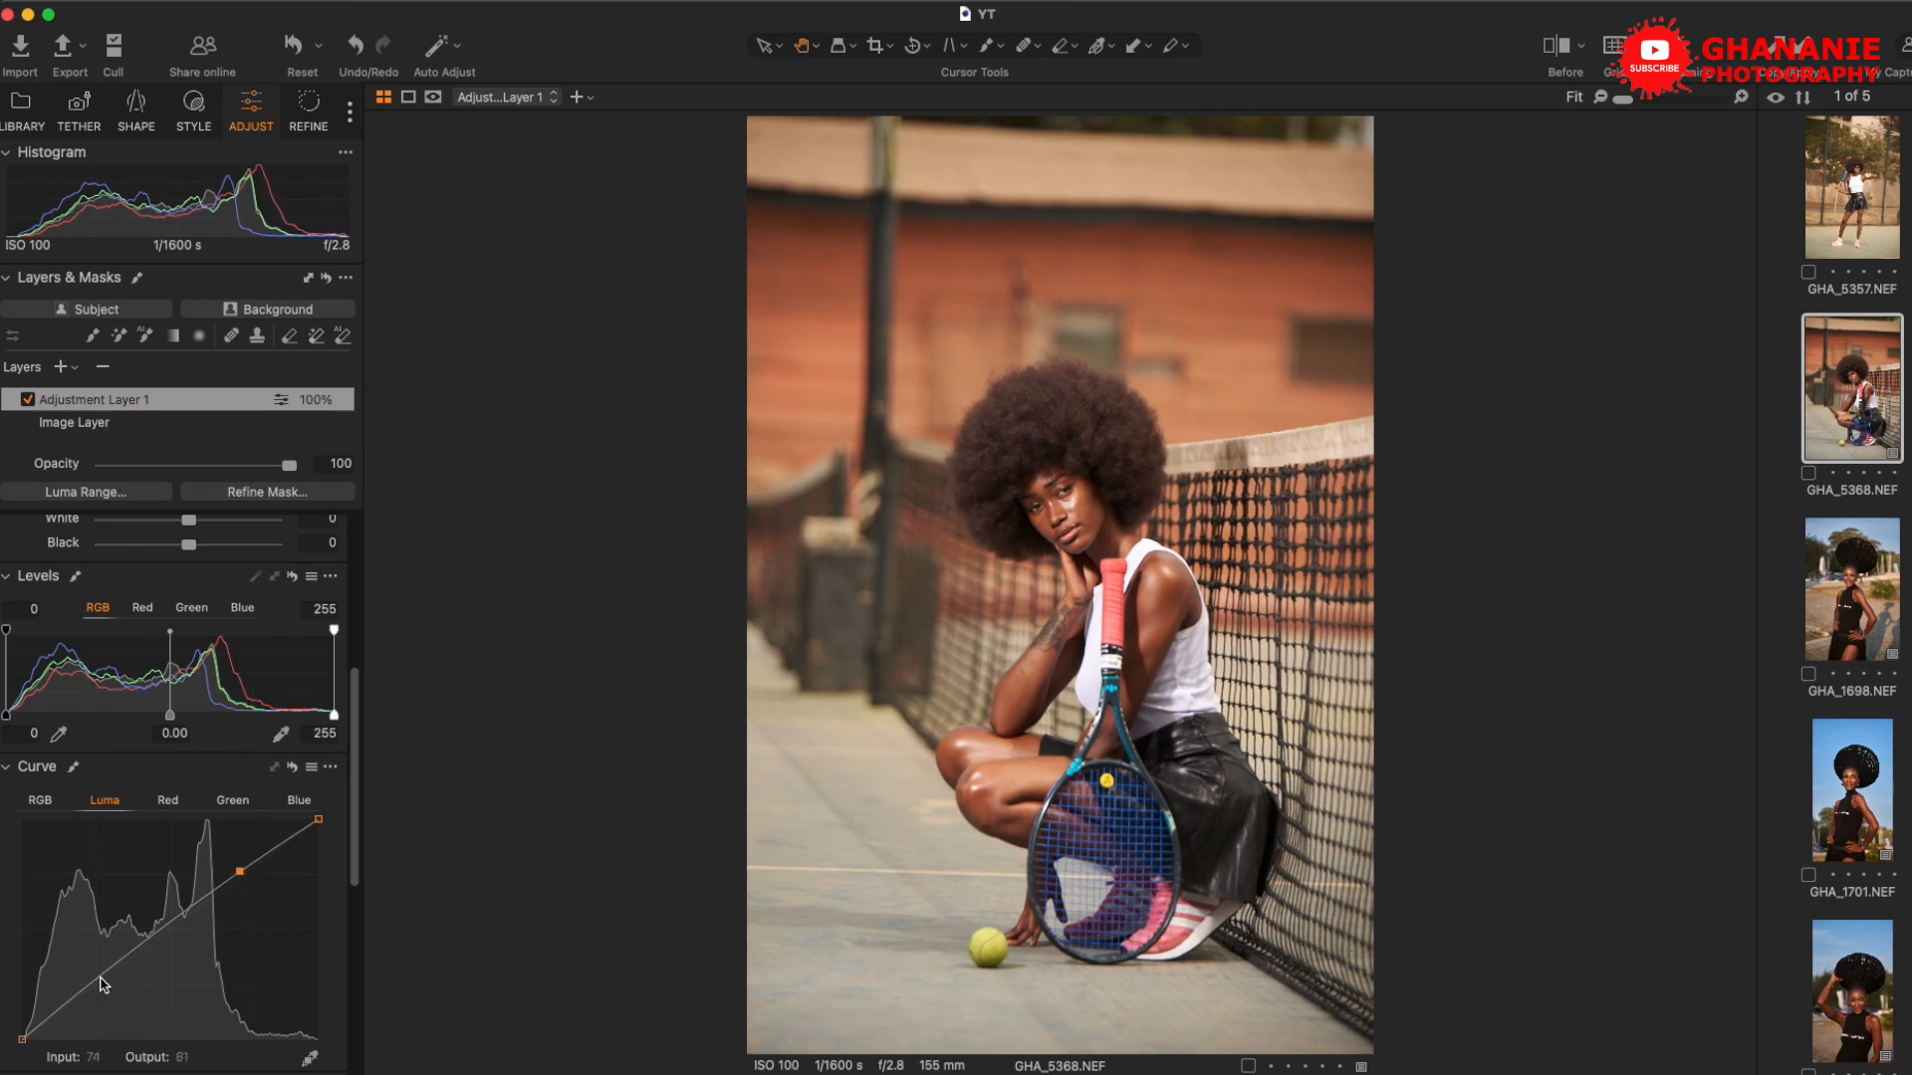
drag(98, 984, 99, 987)
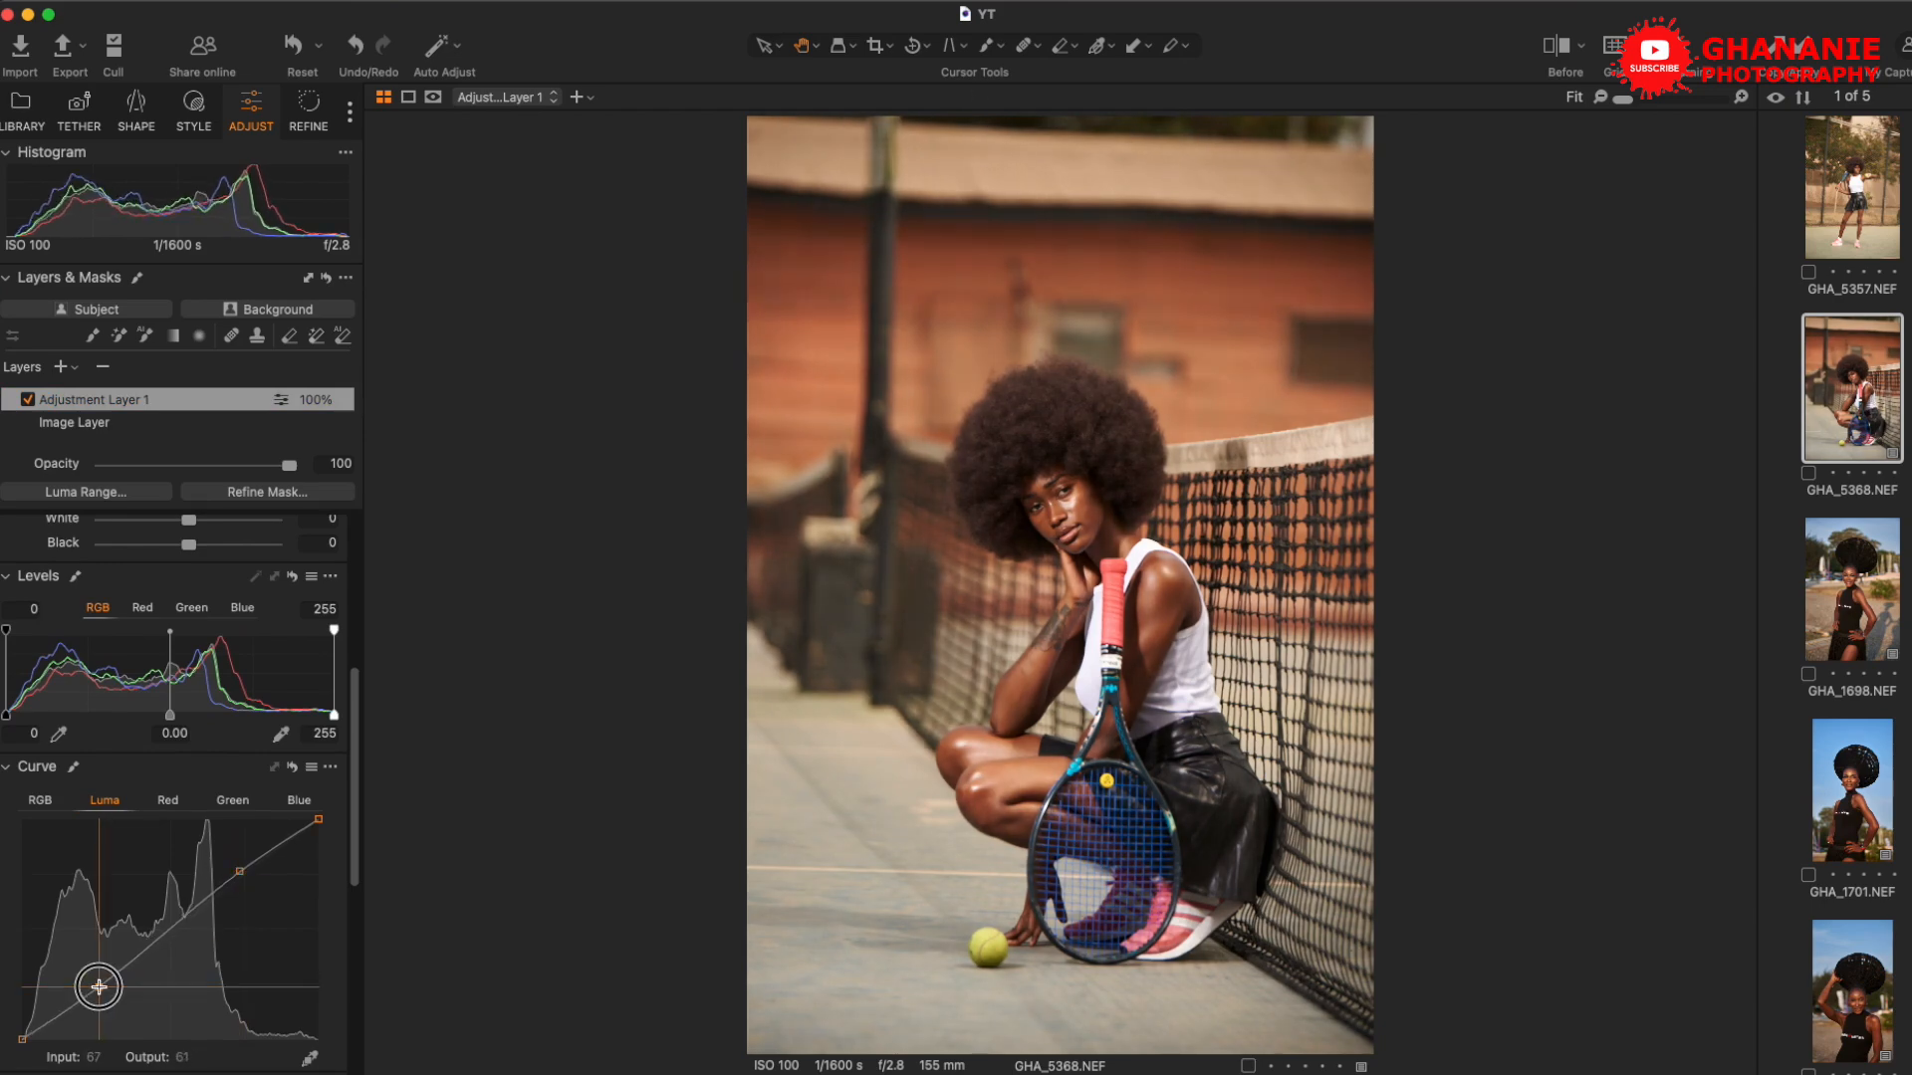
Set the new layer's Highlight to -100 and its Exposure to -0.33
scroll(211, 861, up, 10)
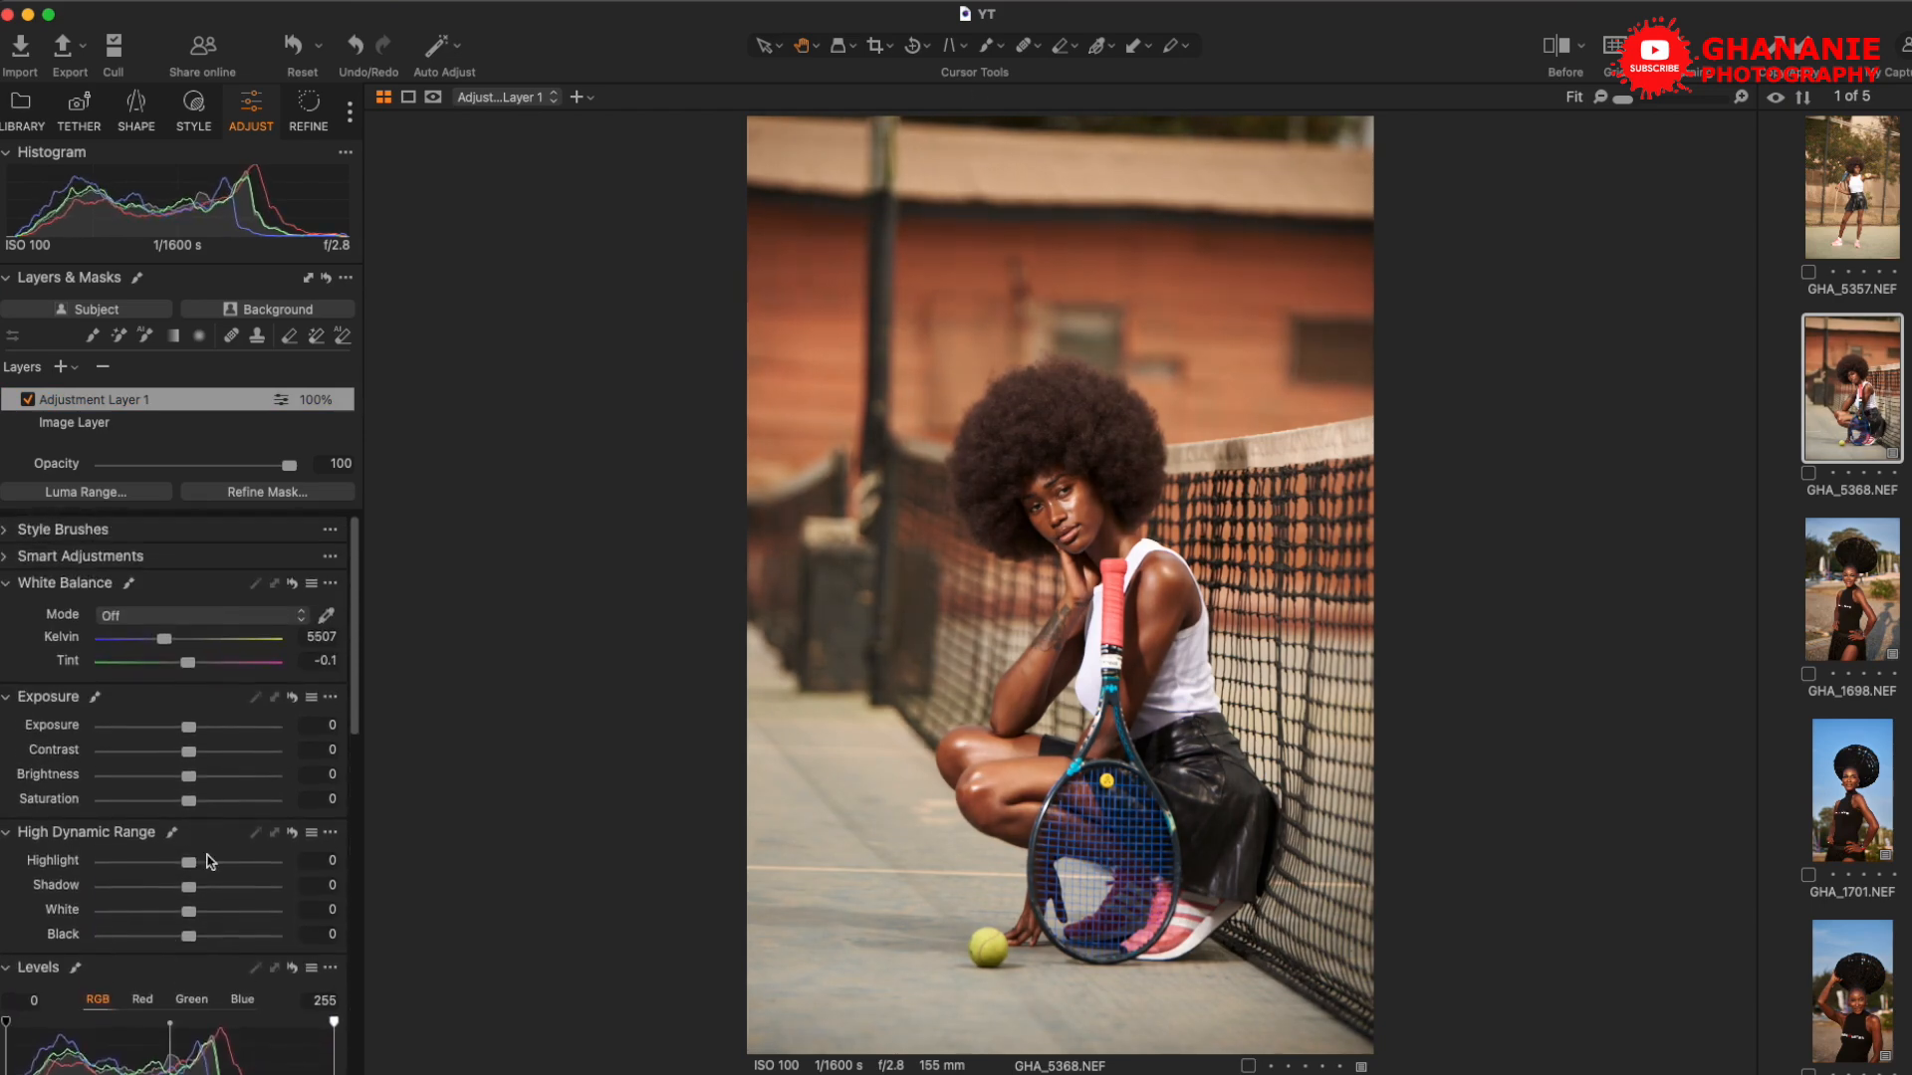
drag(189, 863, 75, 865)
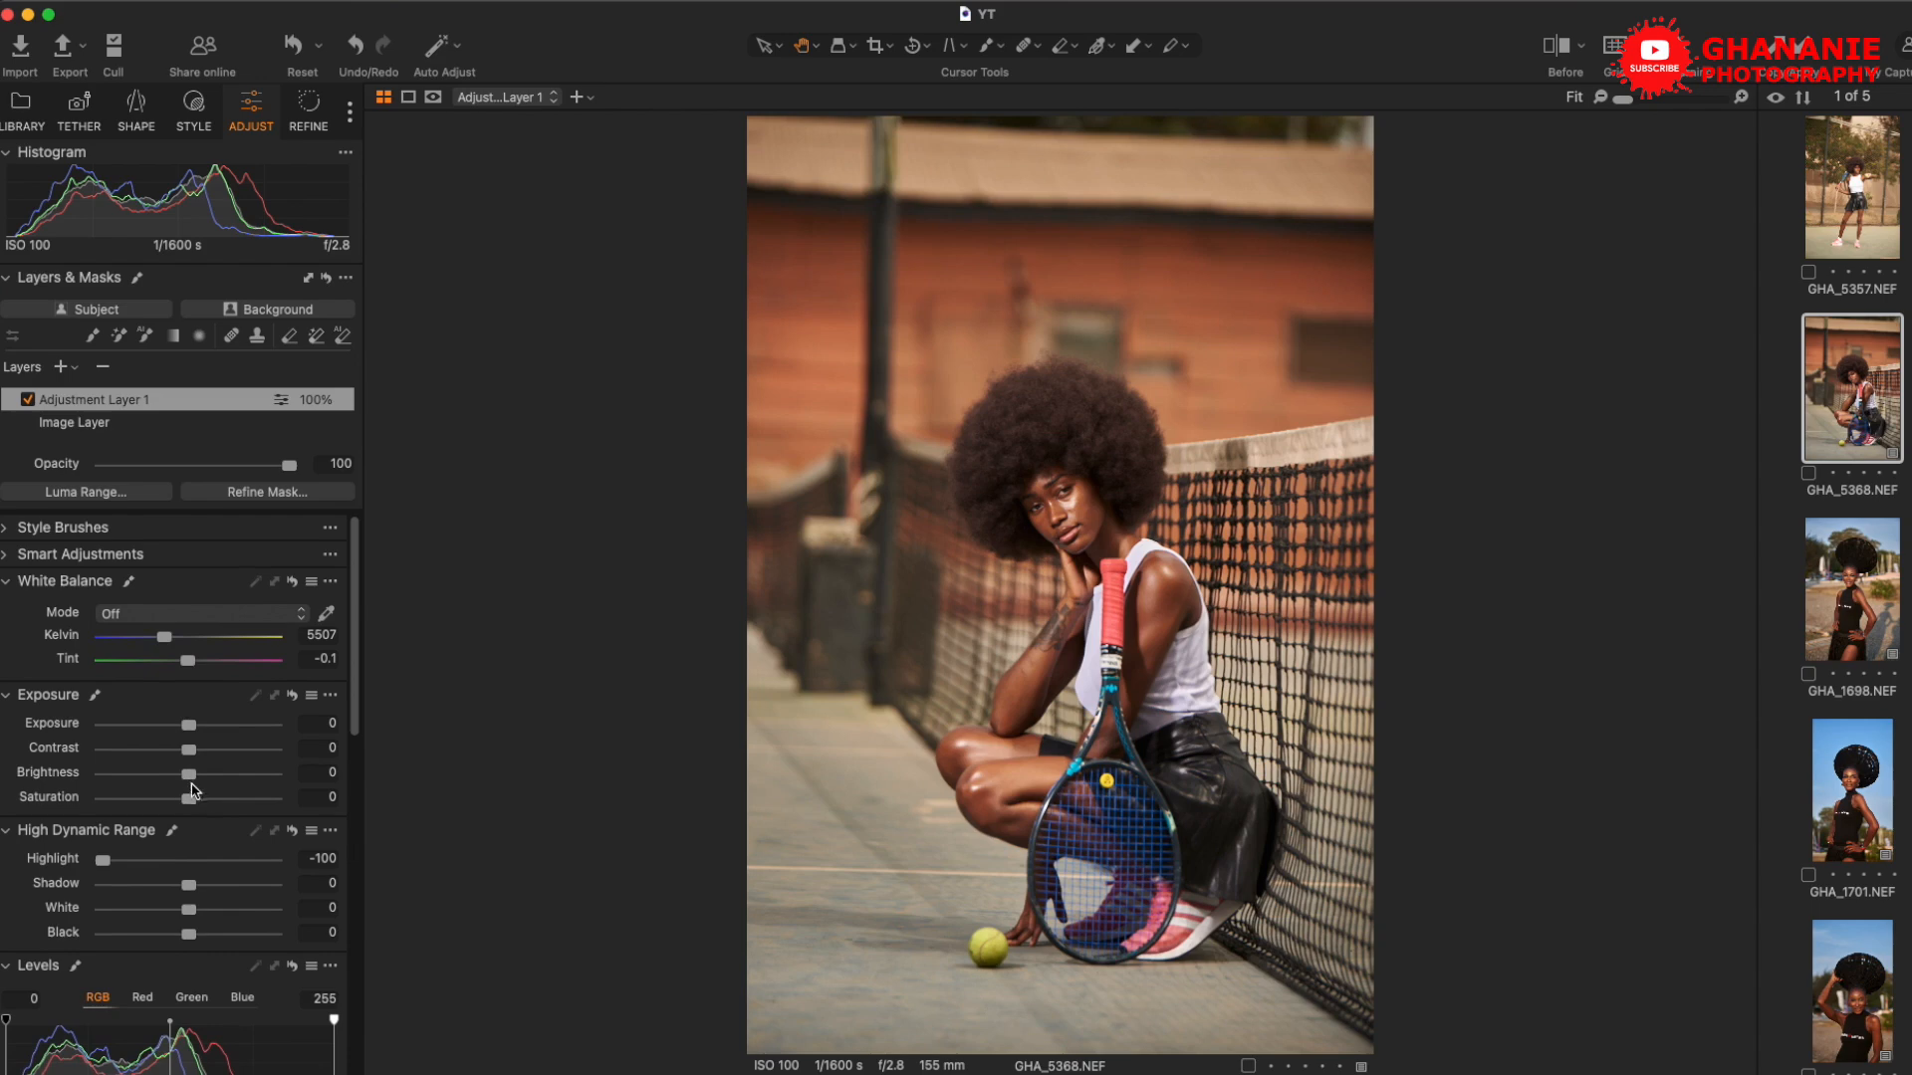
drag(192, 726, 184, 736)
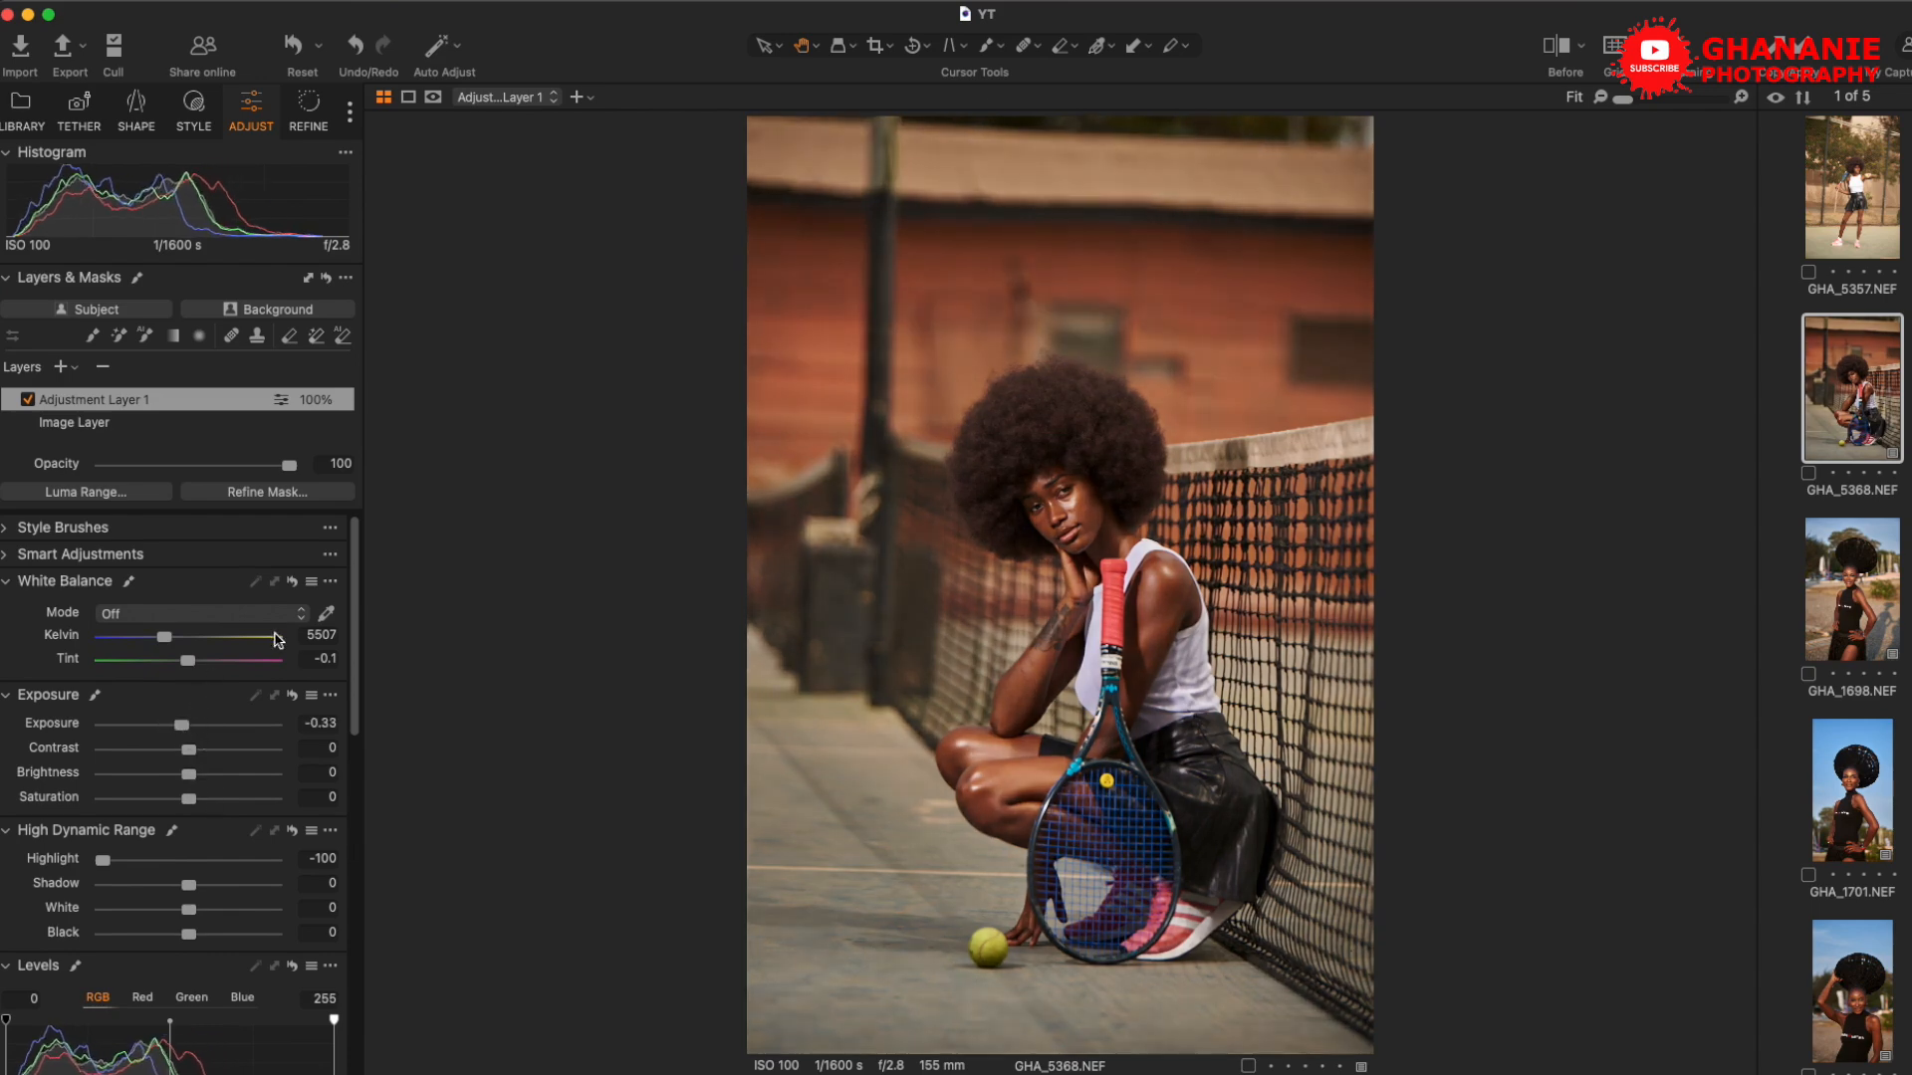
Set the adjustment layer's white balance to 5300 Kelvin
click(320, 635)
text(5300)
key(Return)
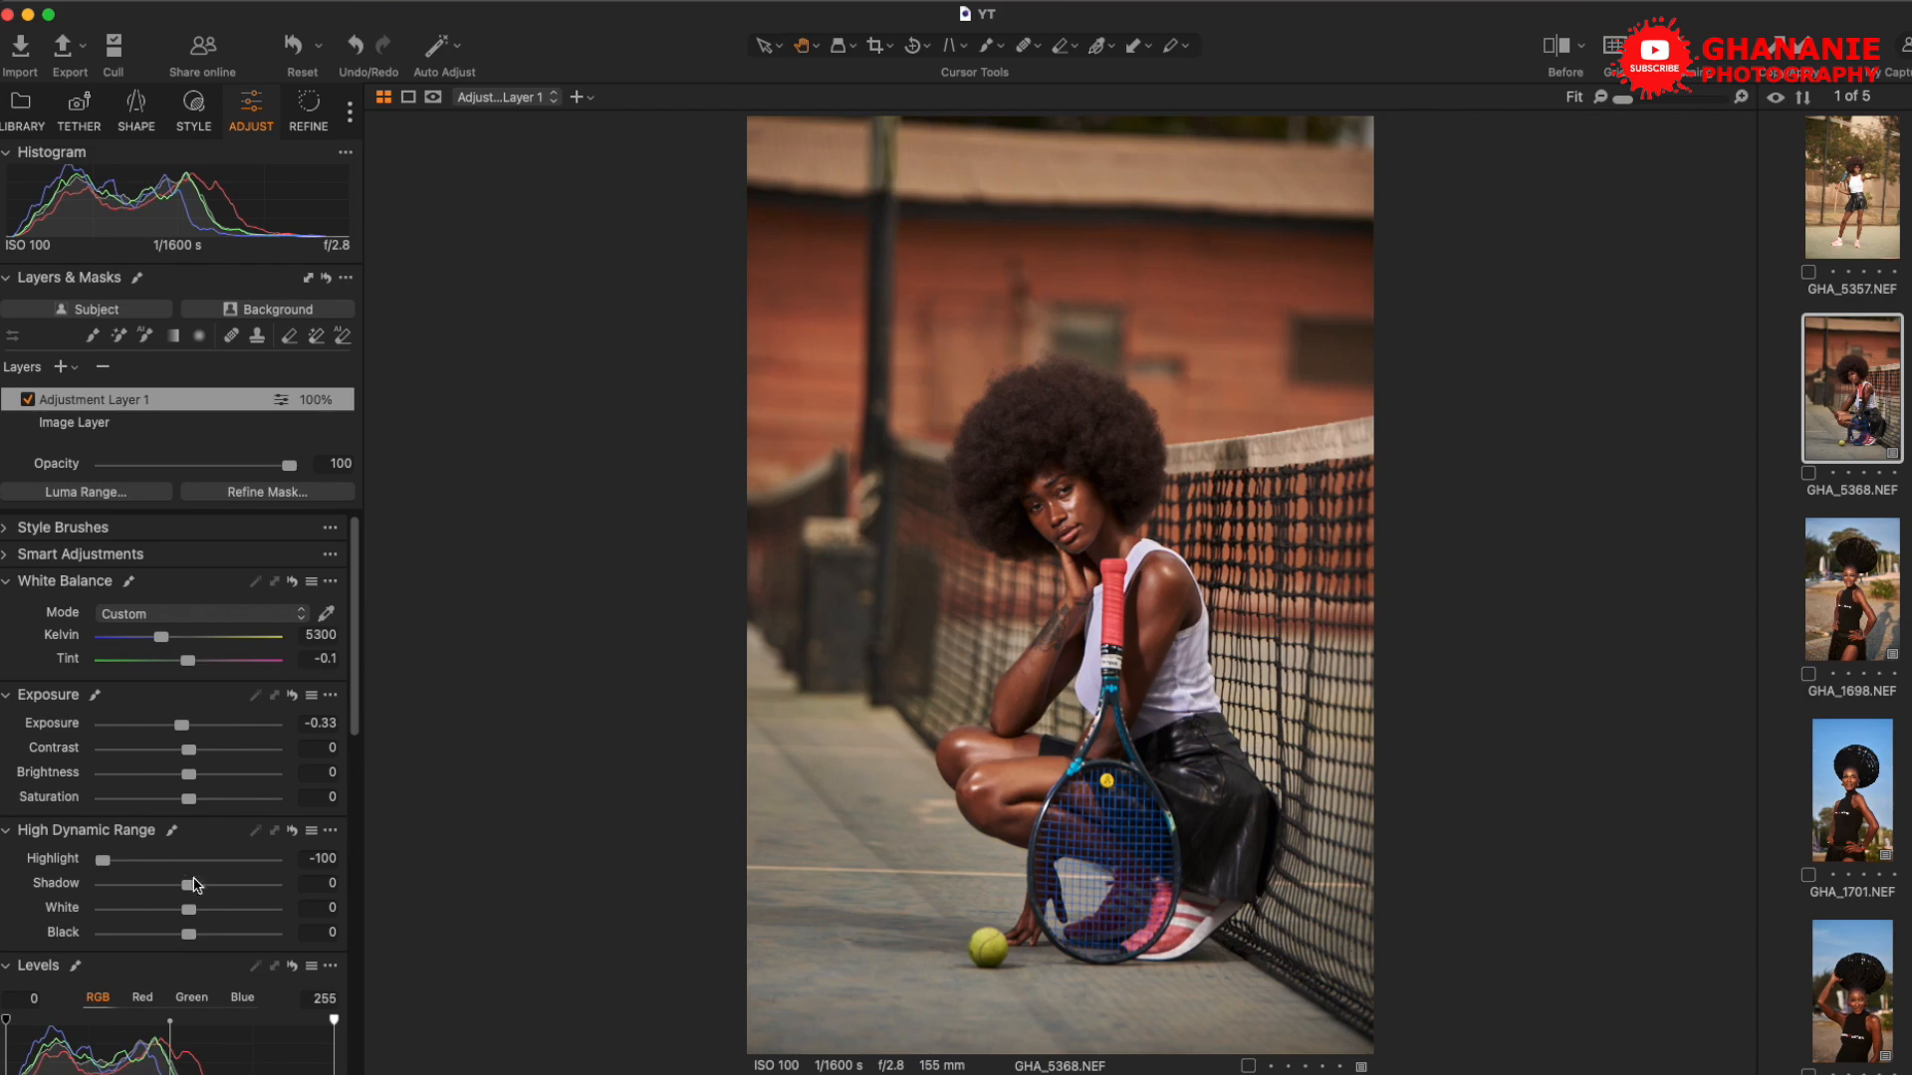
Lower the lightness of the orange range to -2.6 in the basic Color Editor, leaving its saturation at 0
scroll(189, 883, down, 12)
scroll(224, 812, down, 4)
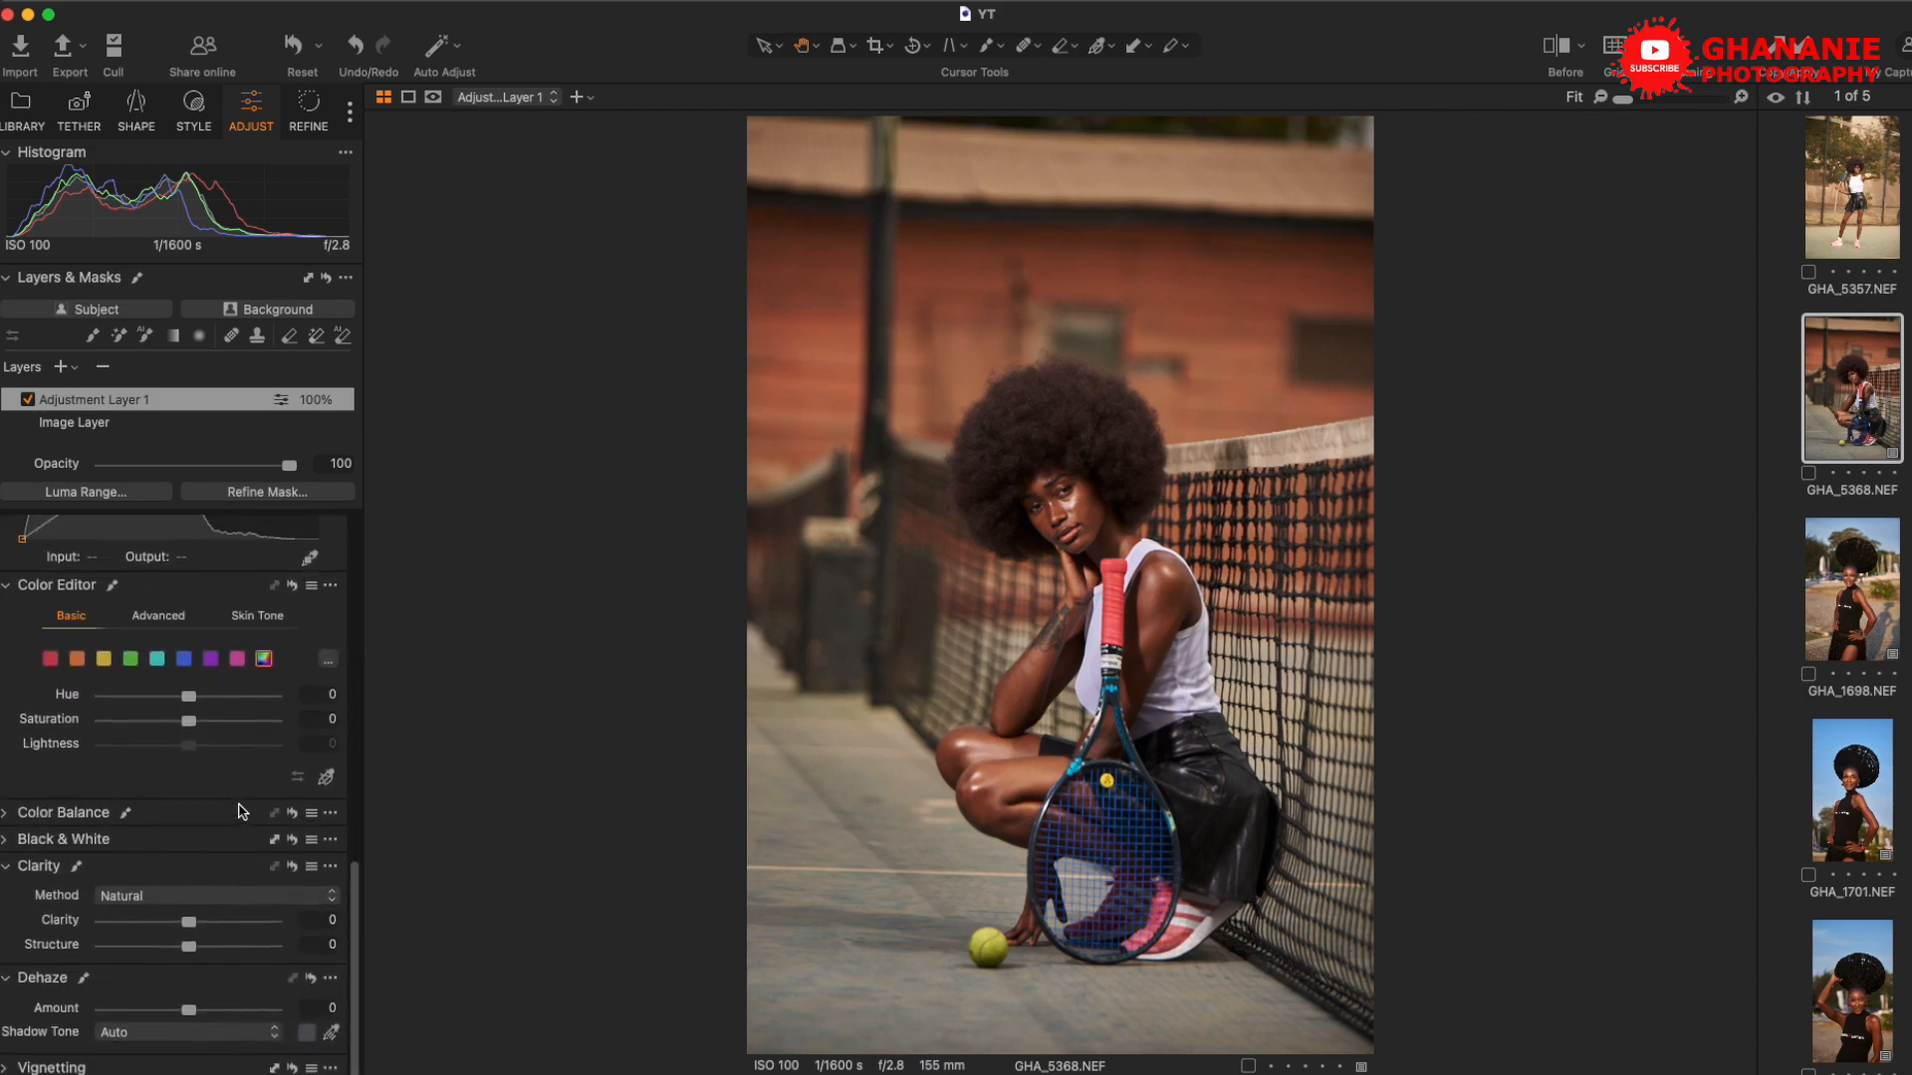
scroll(239, 811, up, 4)
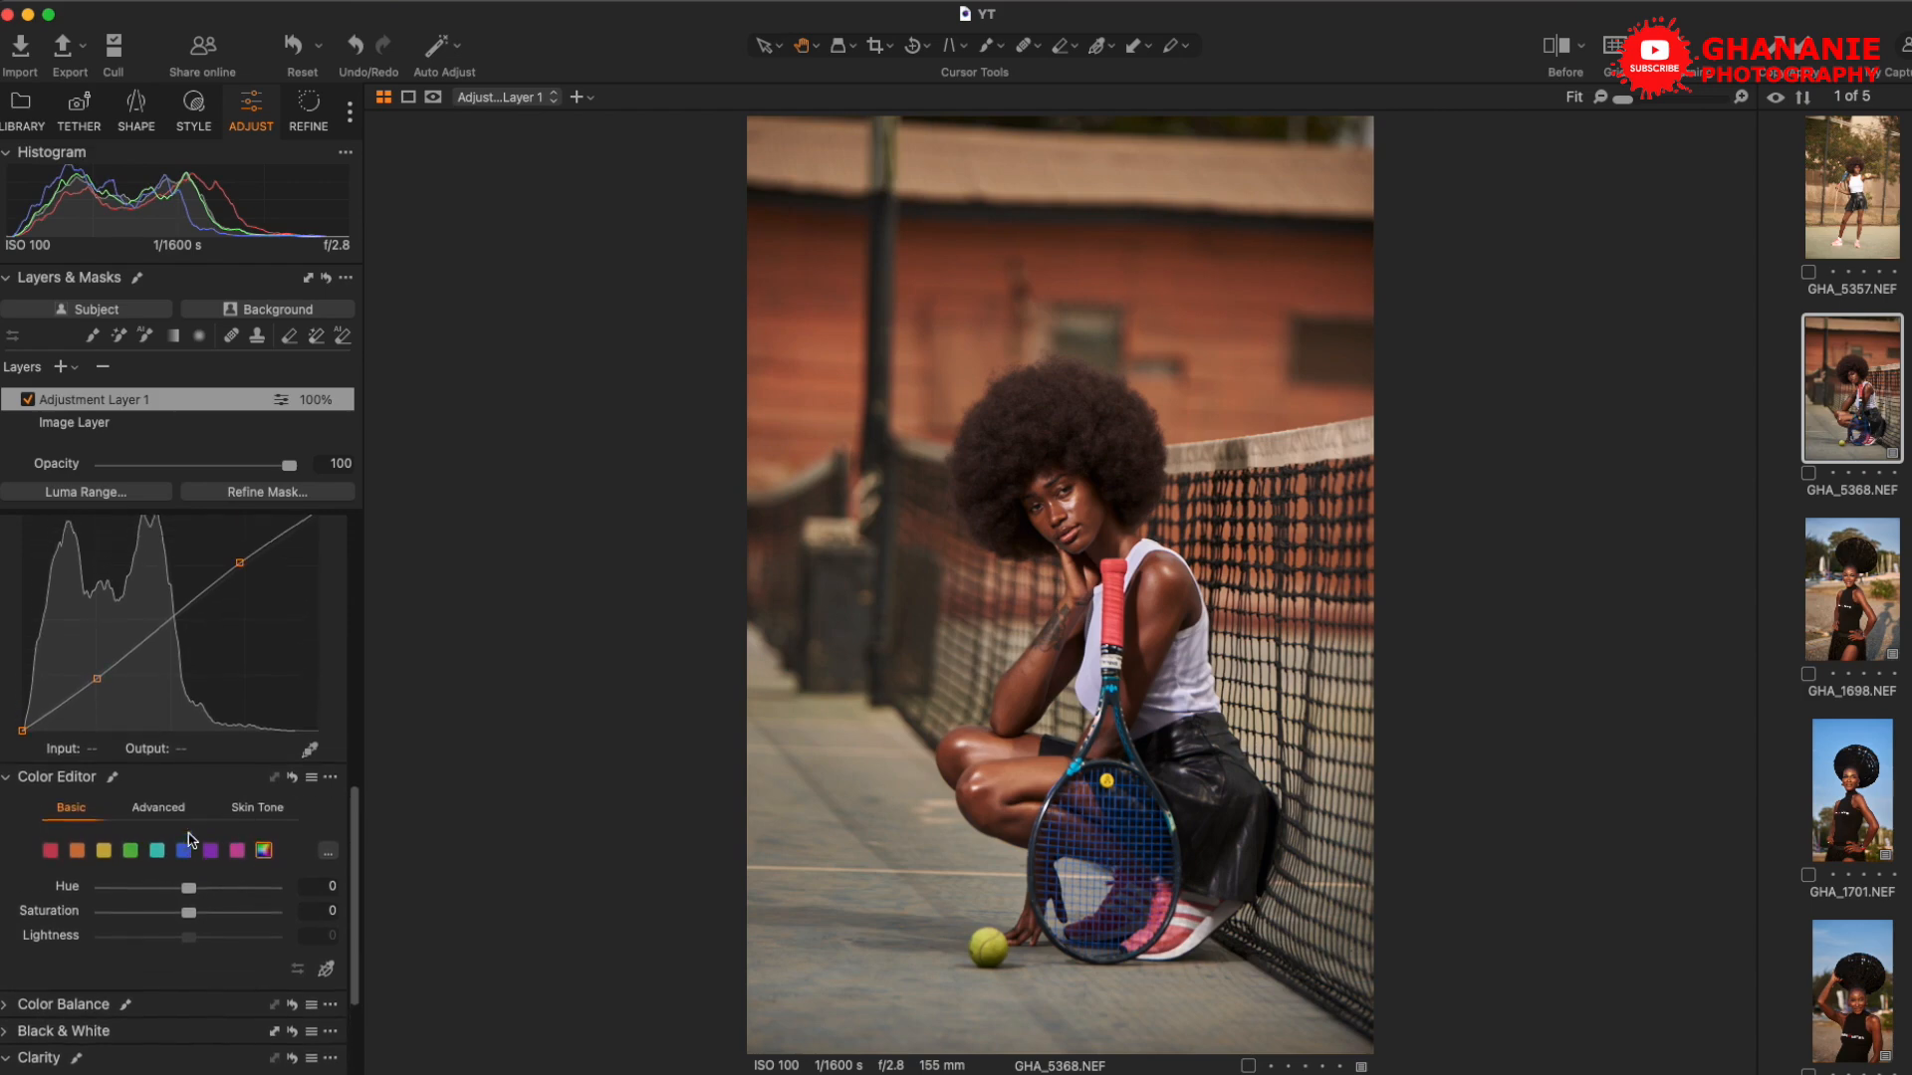
scroll(192, 841, up, 1)
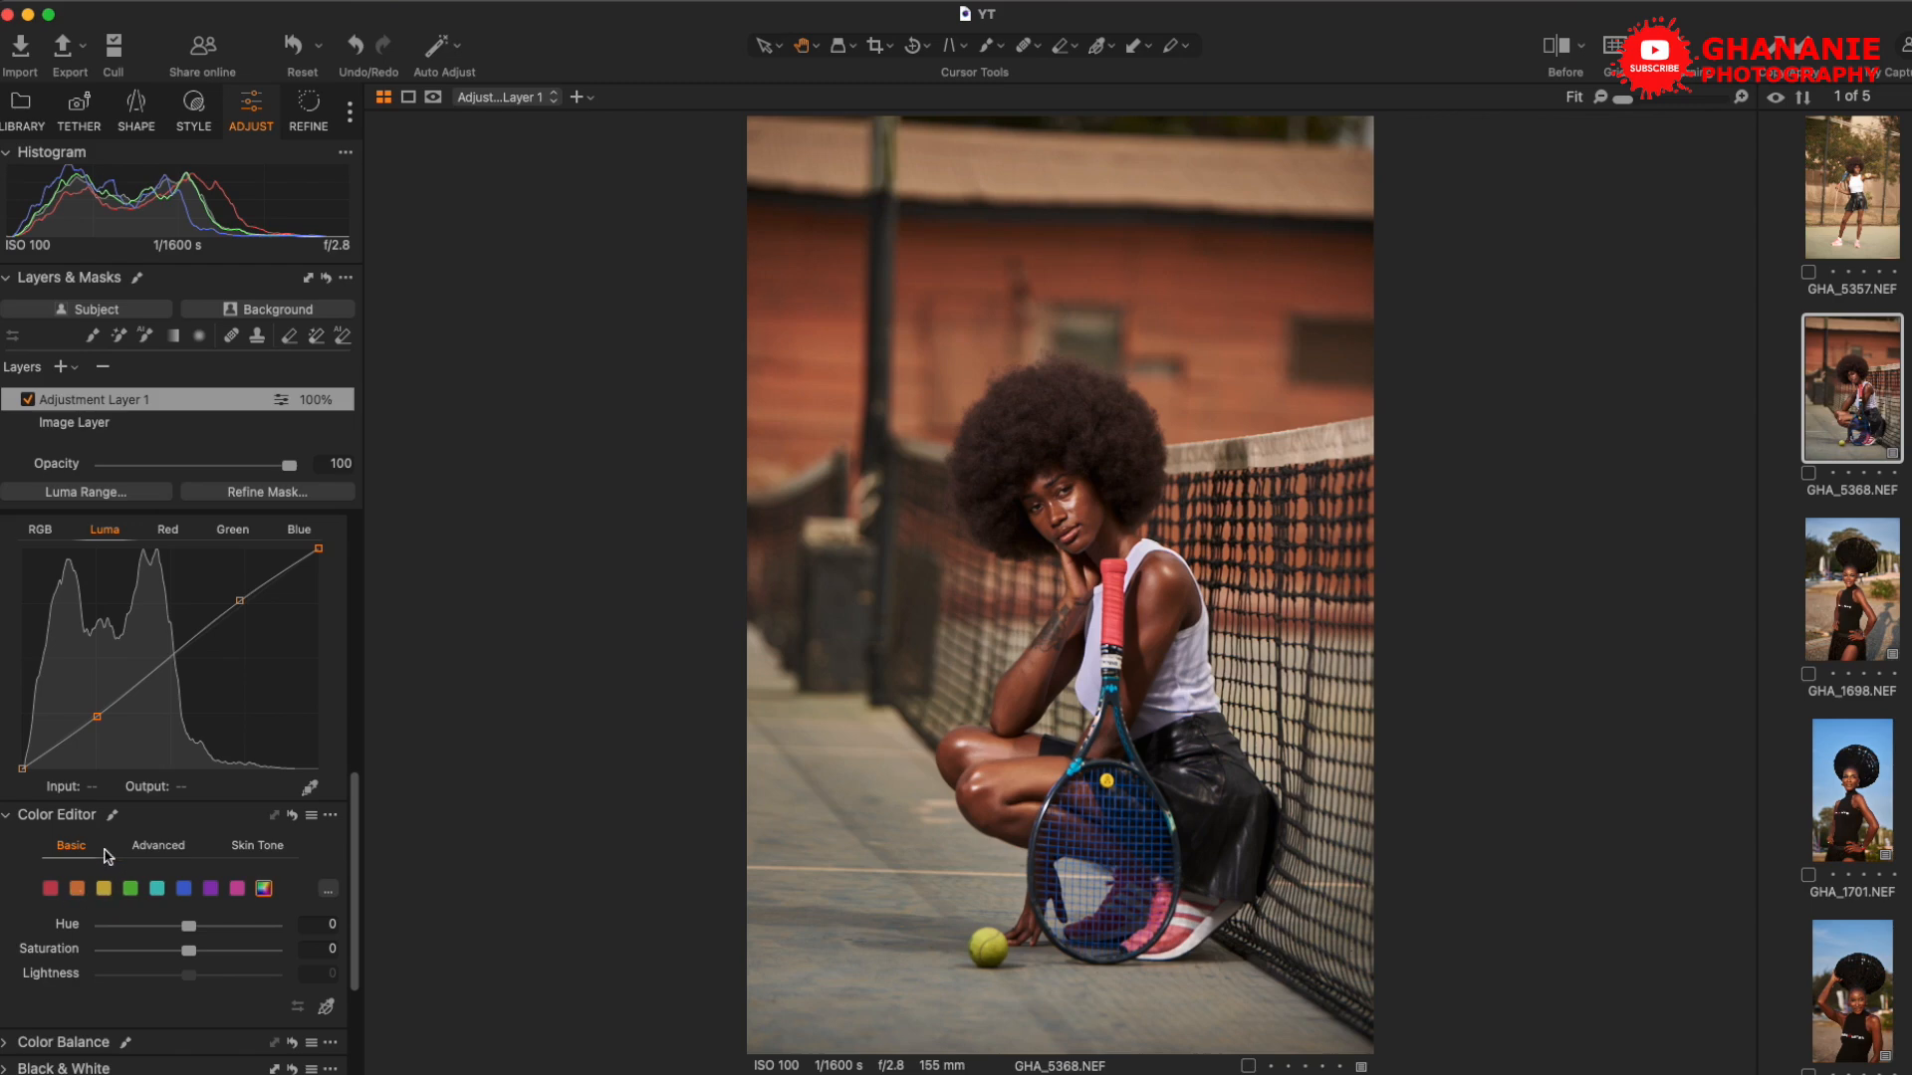
click(77, 889)
mouse_move(192, 956)
mouse_down()
mouse_move(68, 940)
mouse_move(199, 938)
mouse_up()
double_click(204, 951)
drag(188, 983, 181, 984)
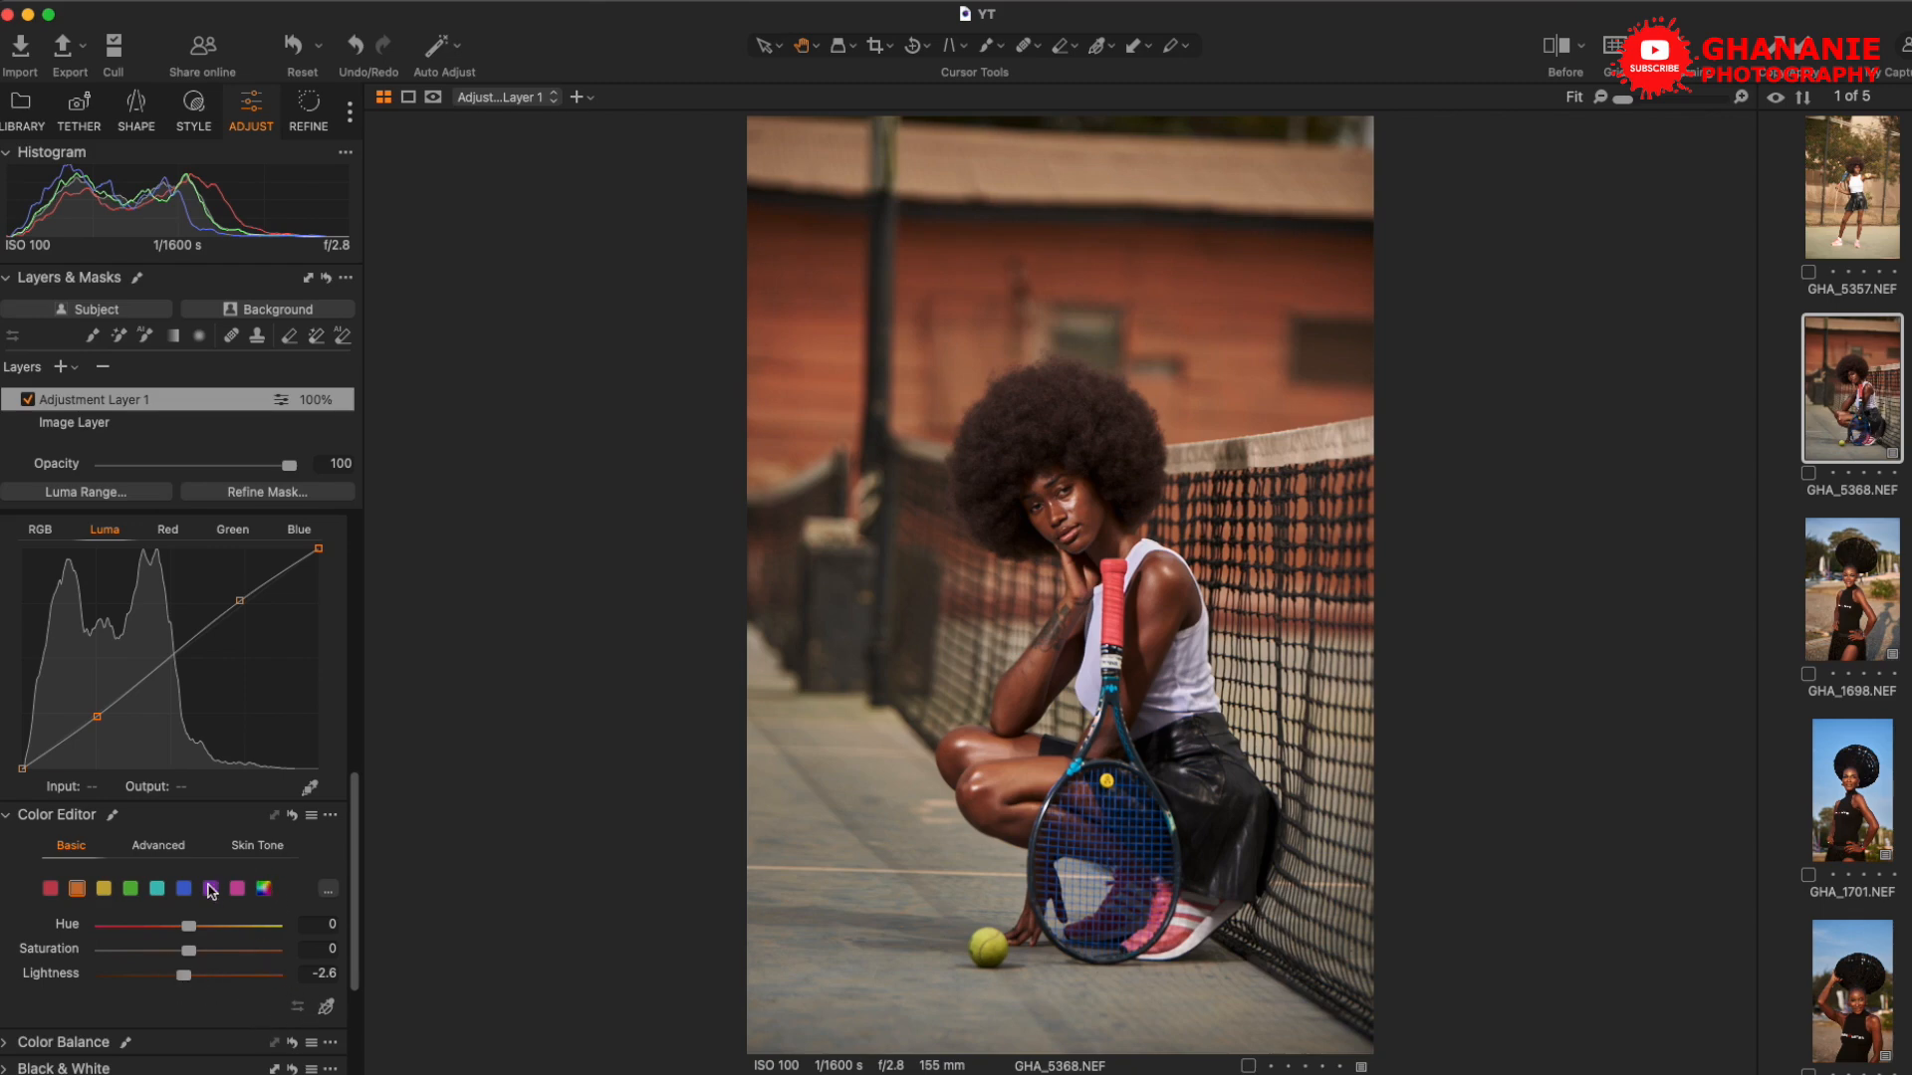
scroll(227, 921, up, 10)
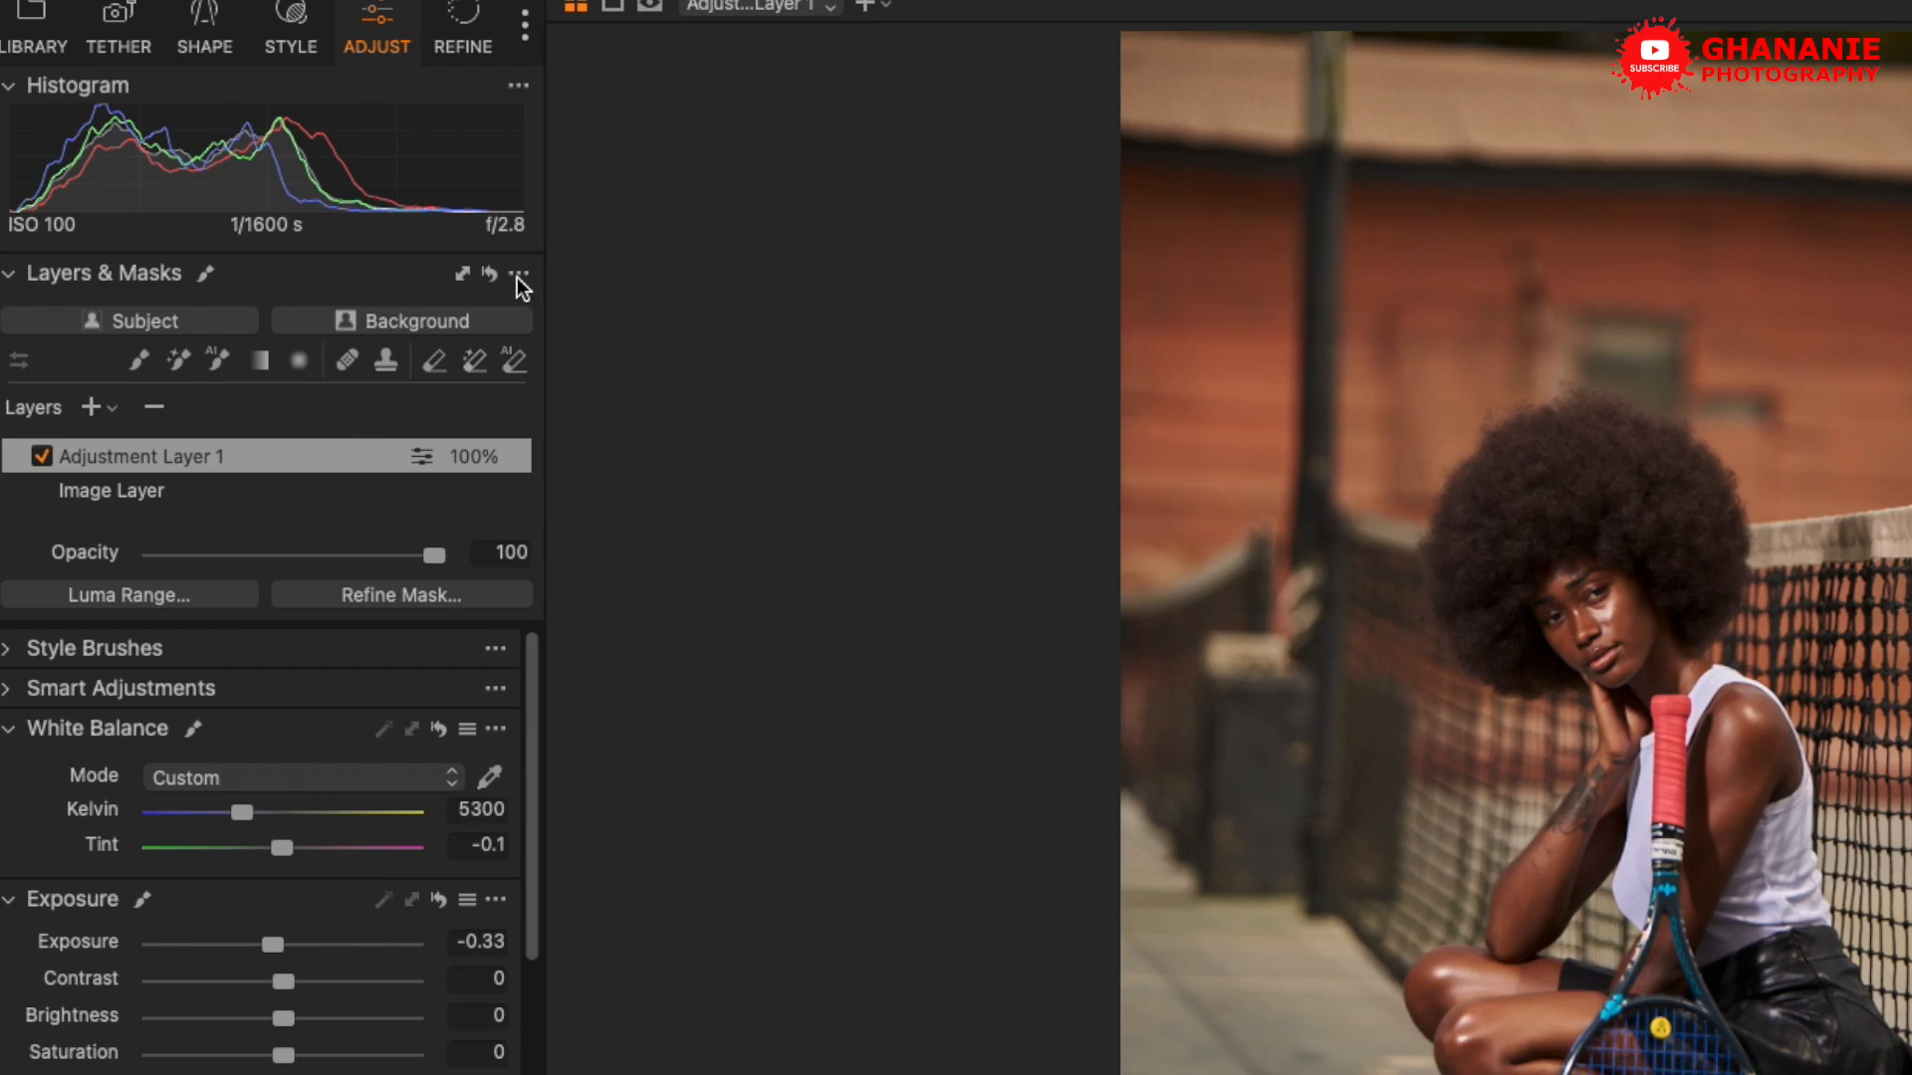
click(345, 278)
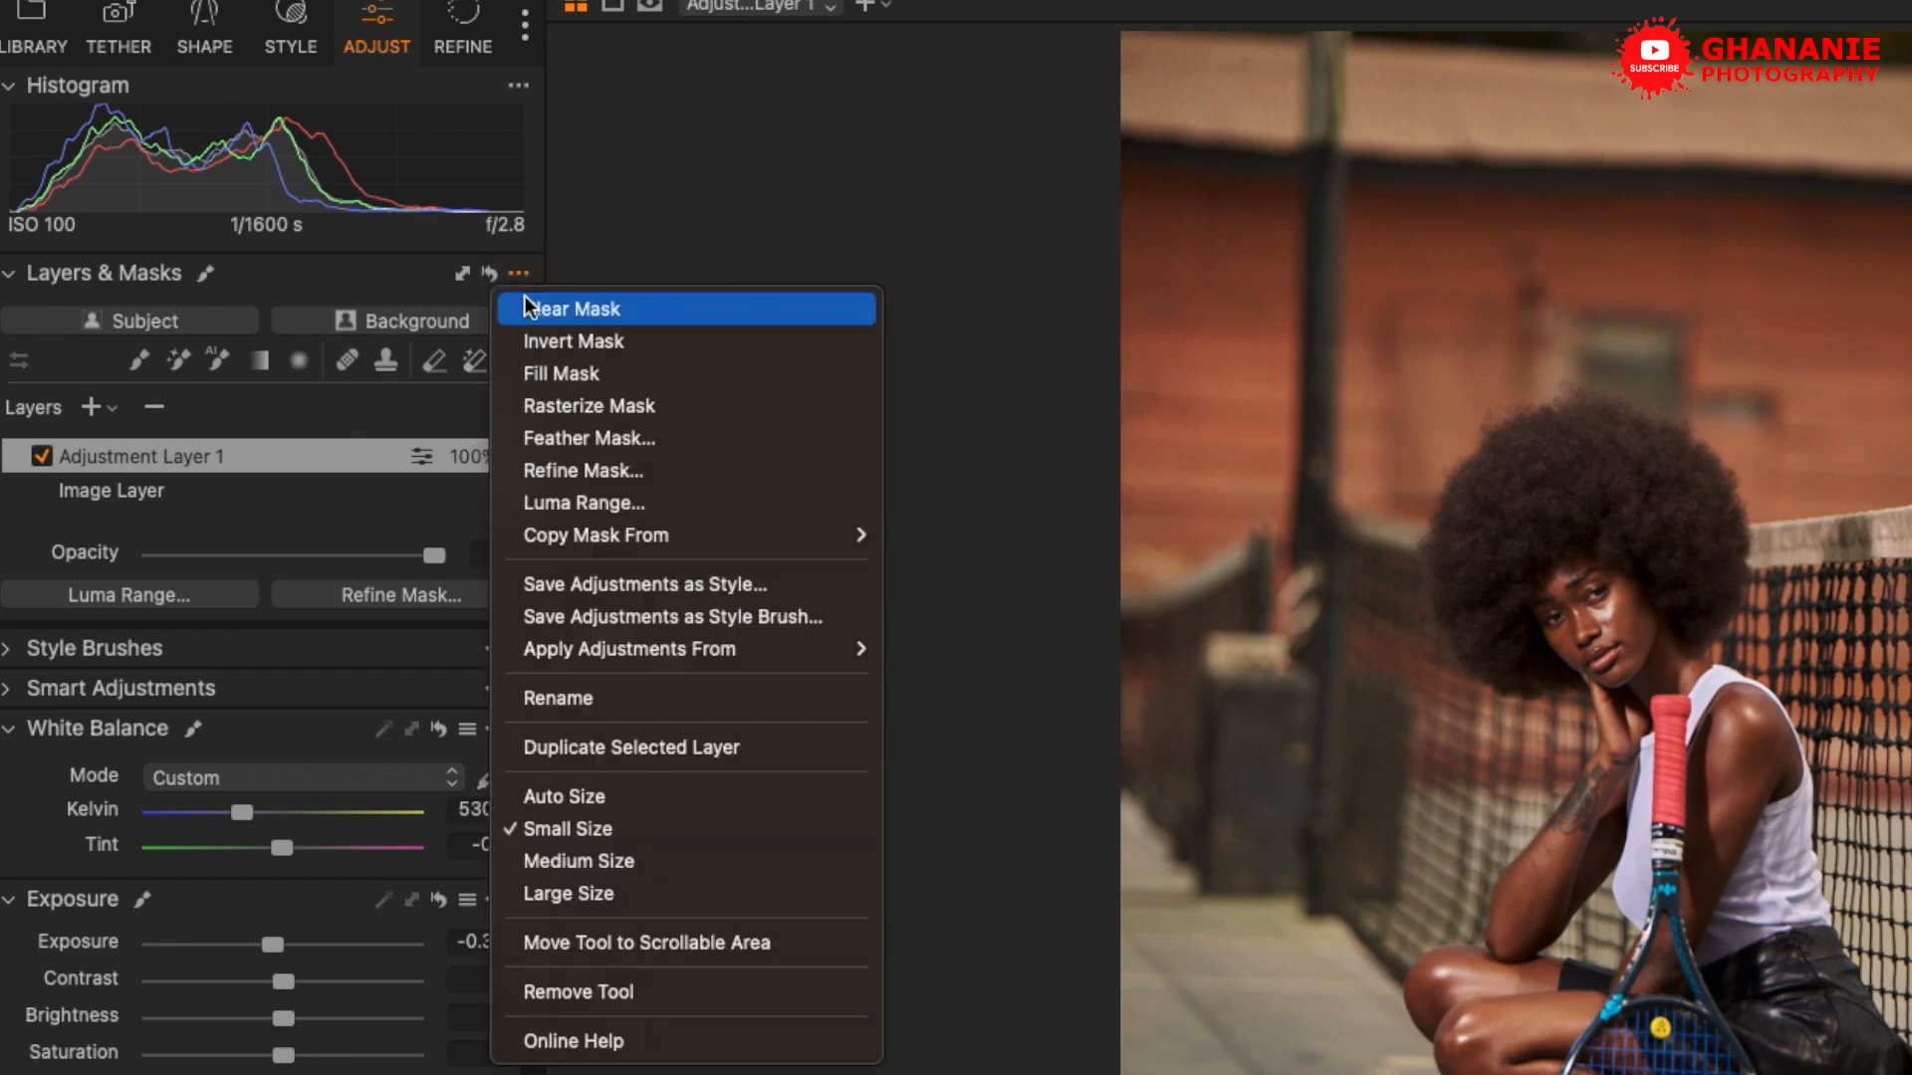
click(720, 582)
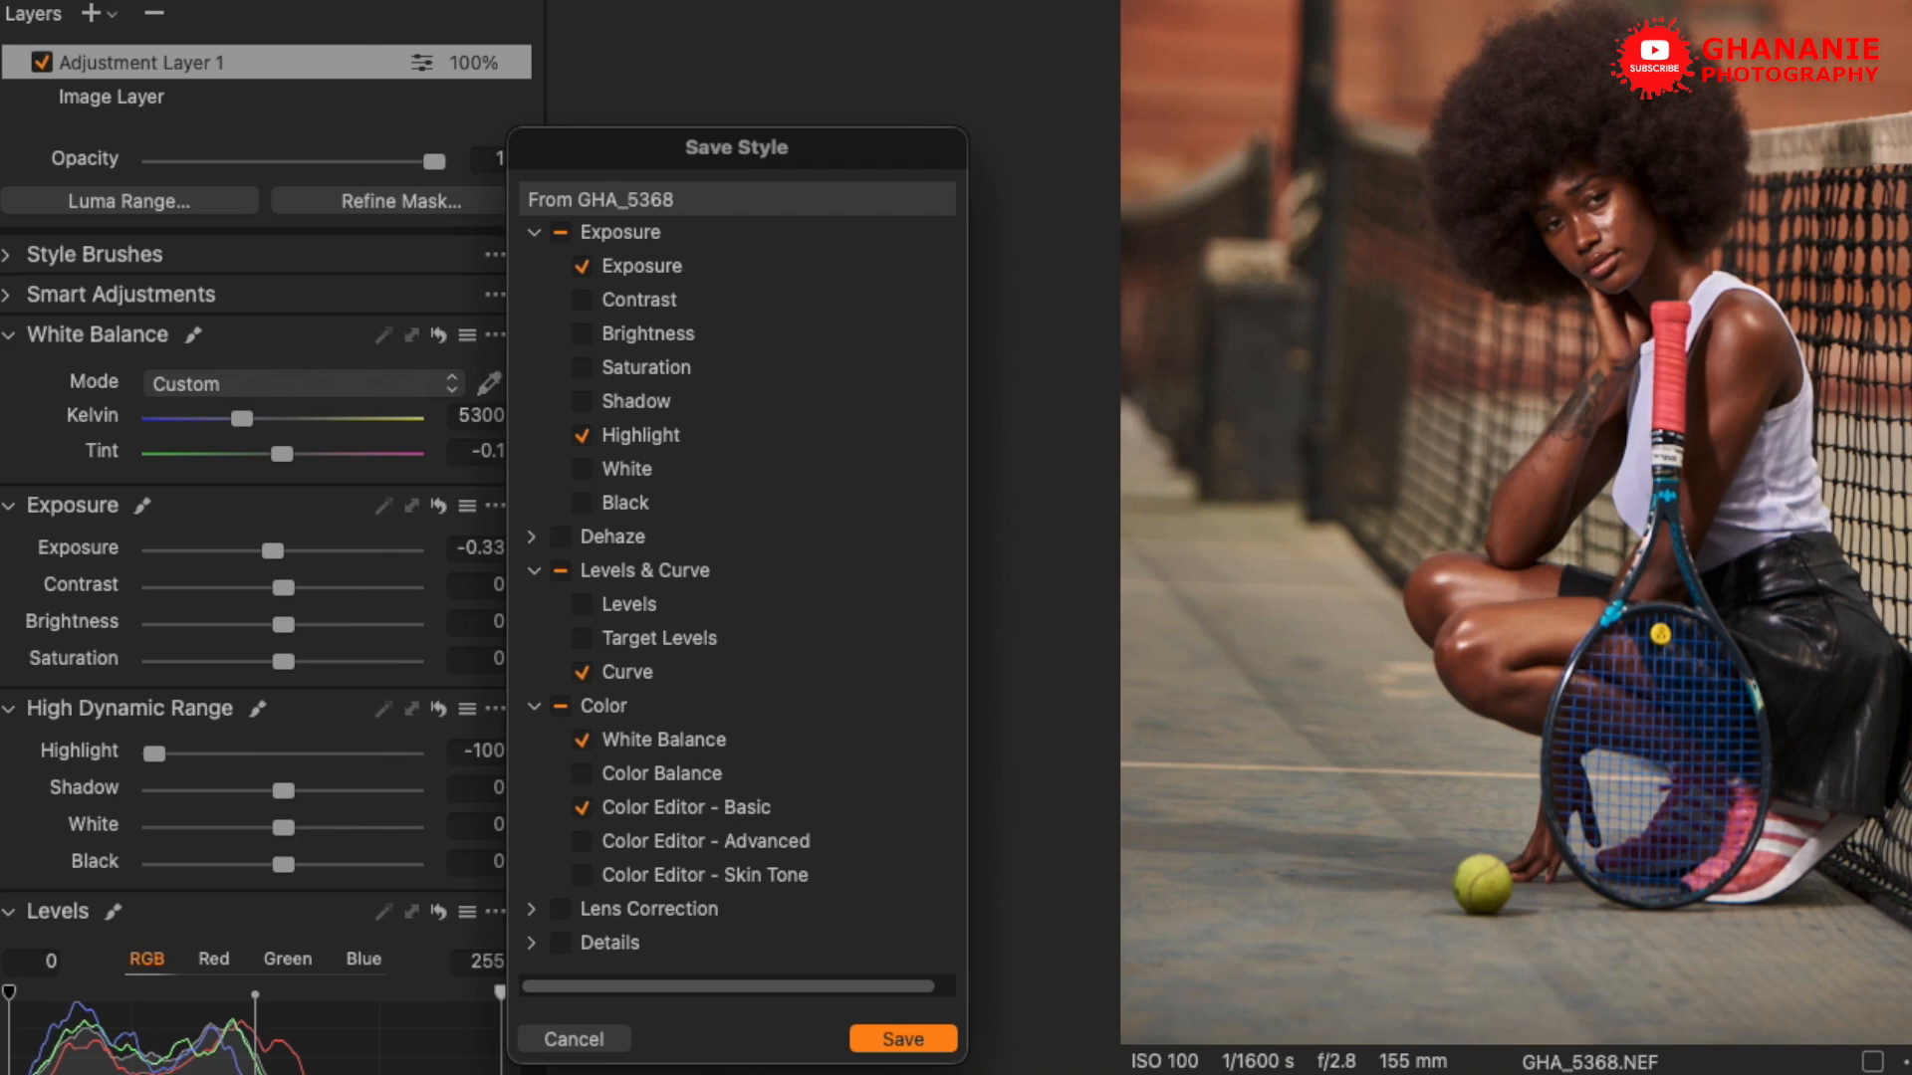
click(582, 266)
click(613, 1042)
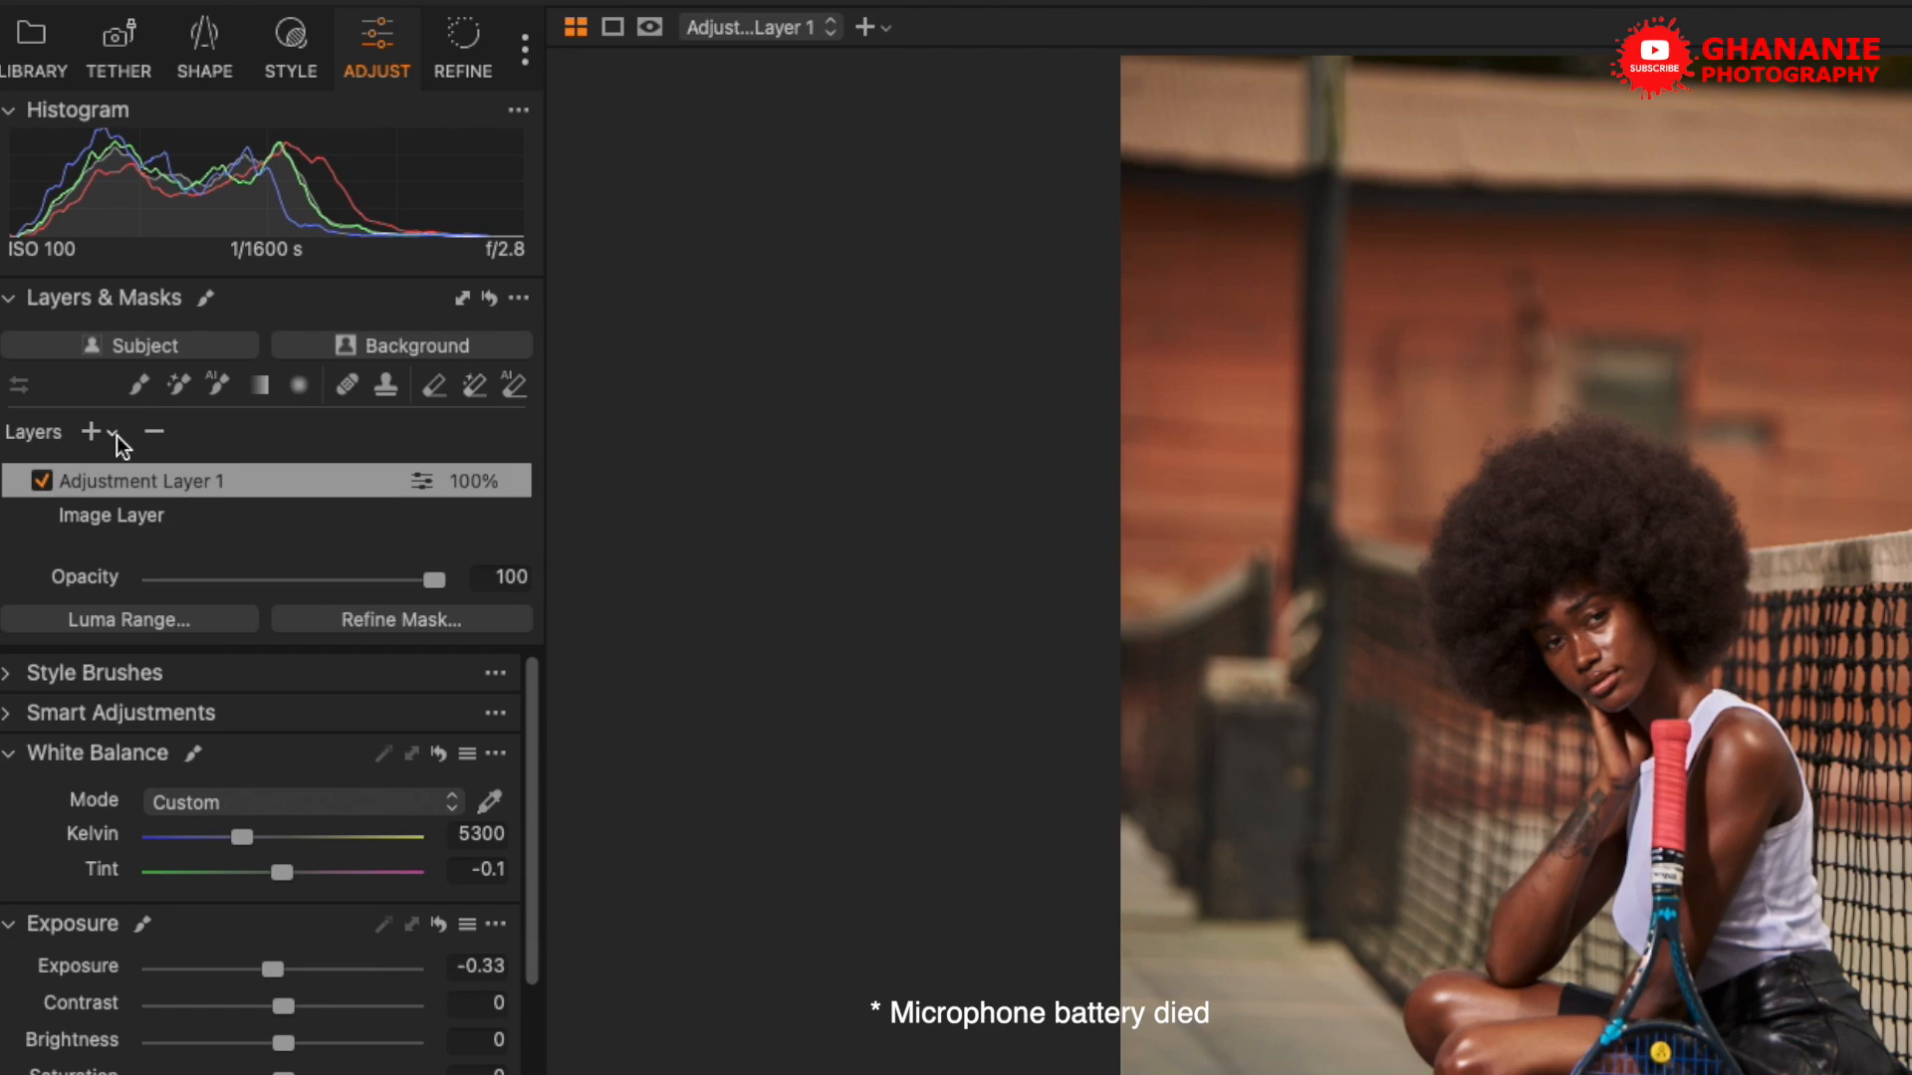
Add a new filled adjustment layer to GHA_5368 and name it CG Muddy
click(62, 367)
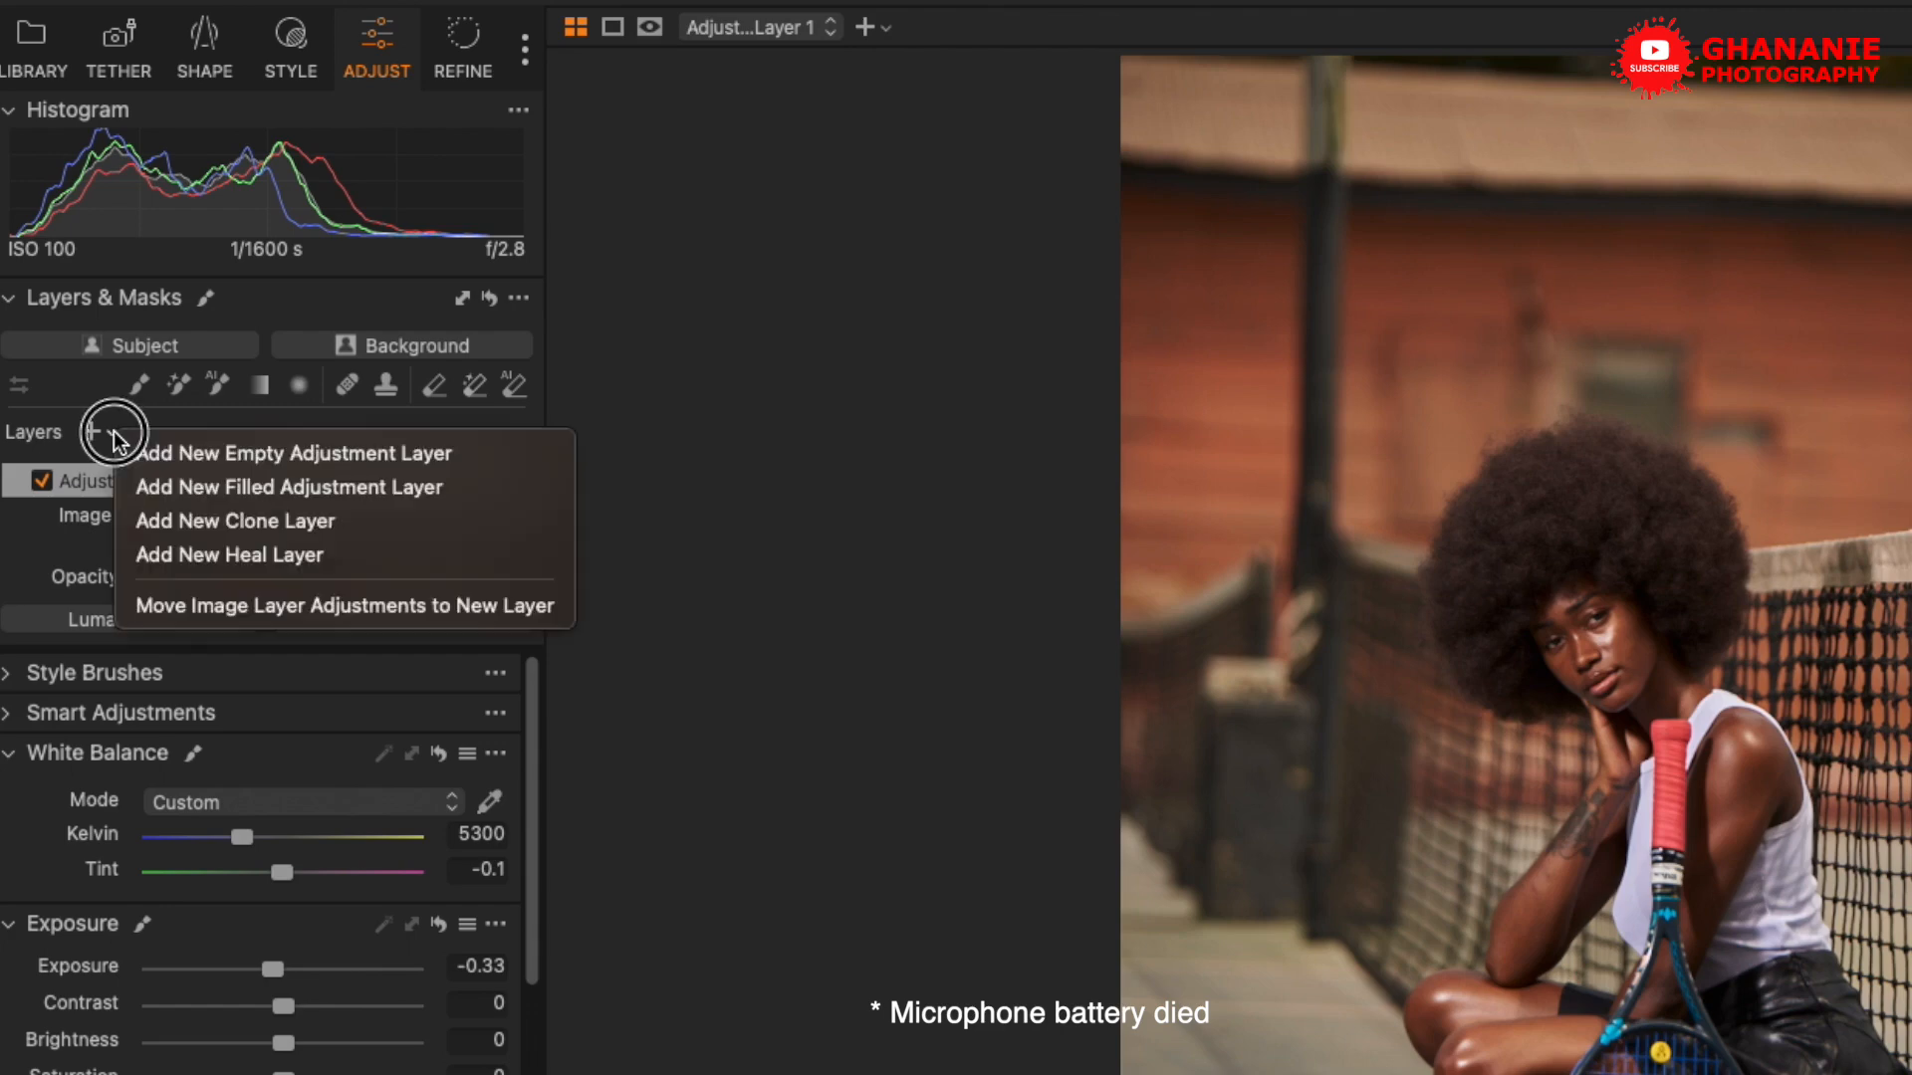
click(354, 487)
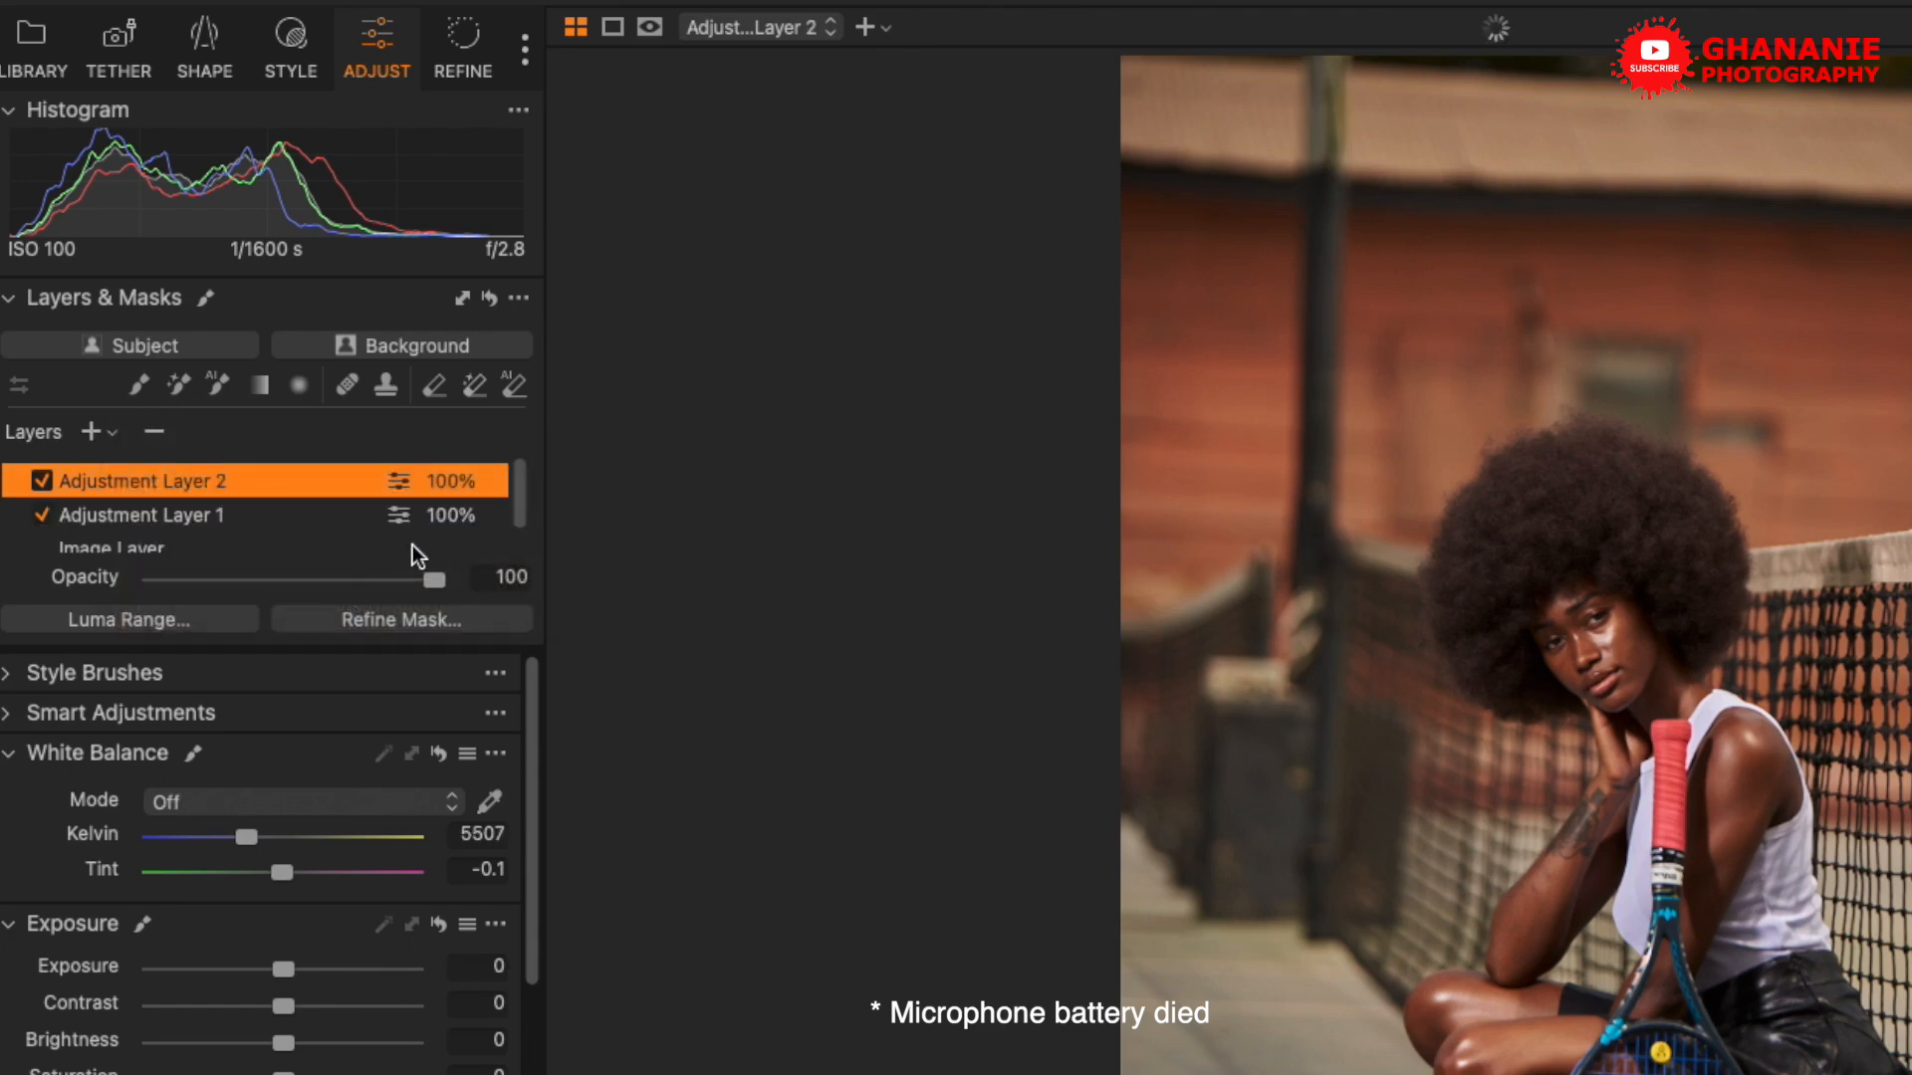
double_click(205, 481)
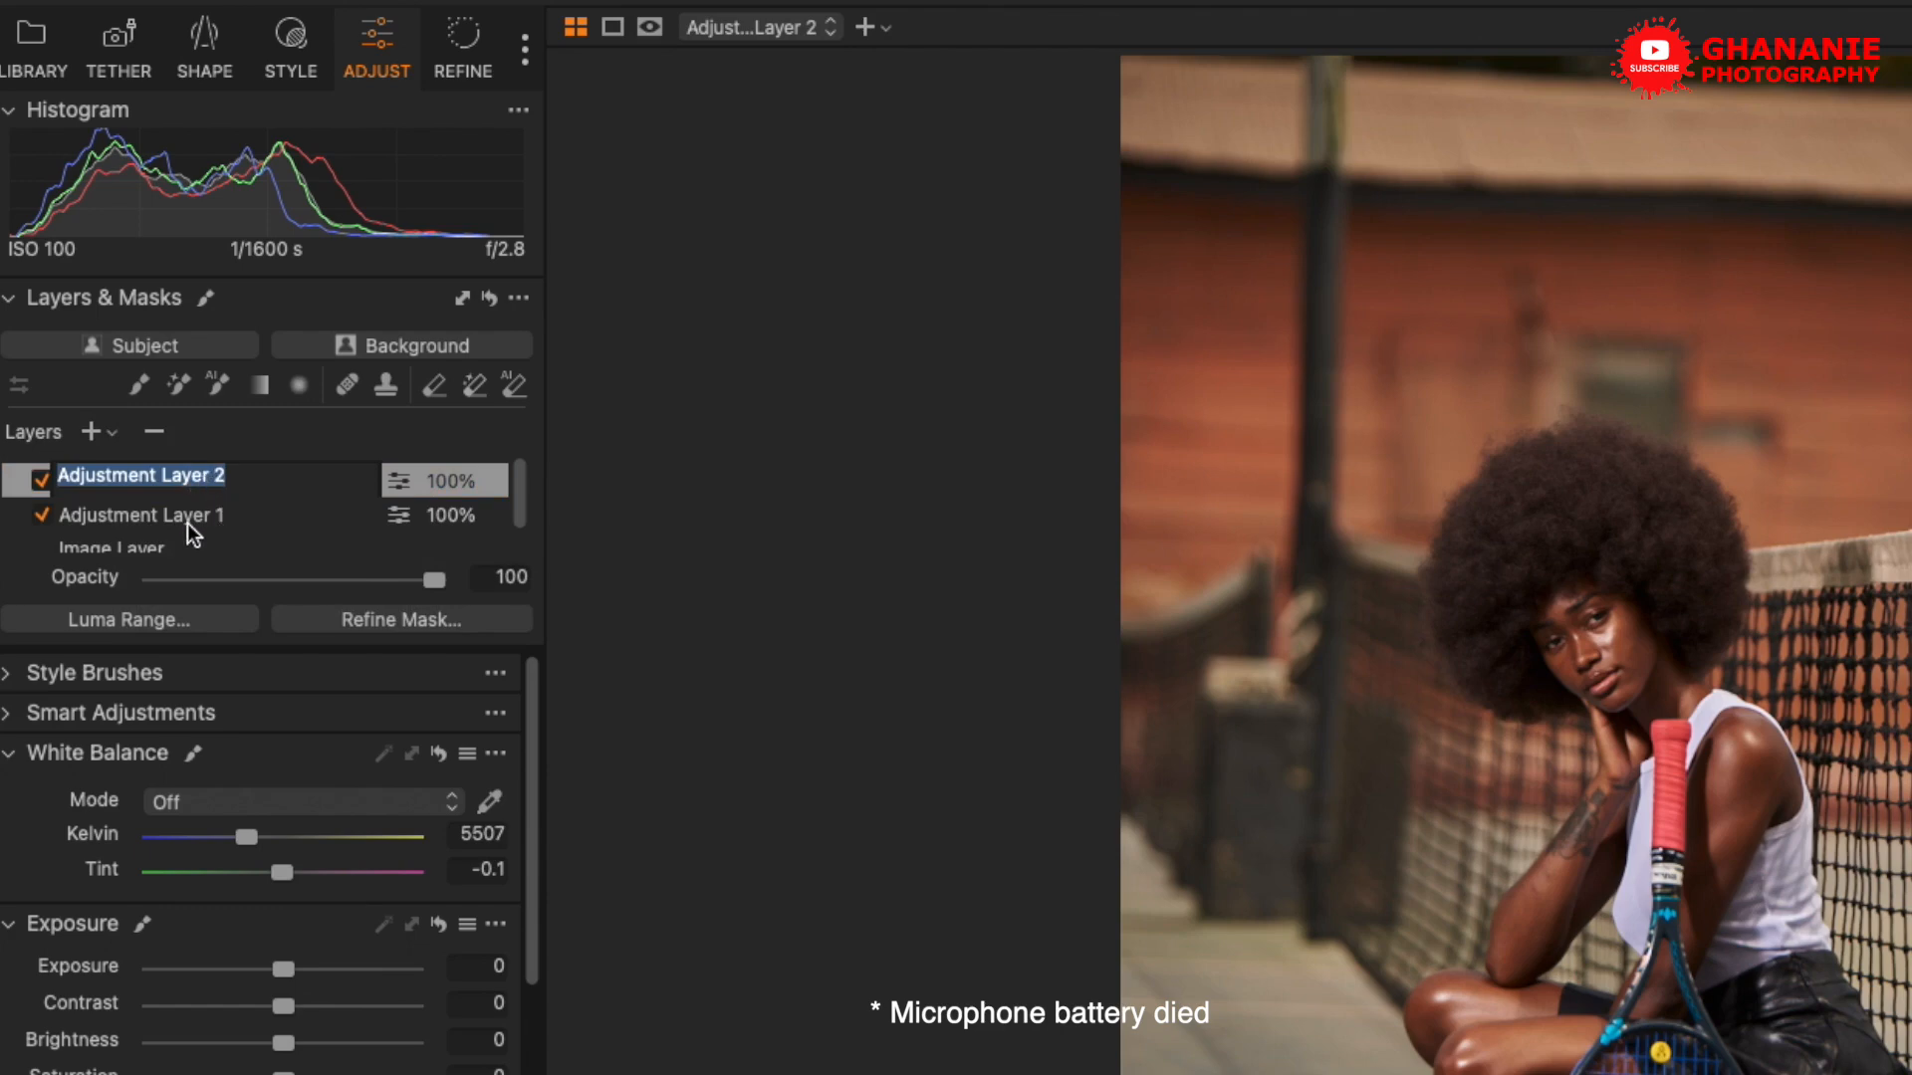
text(CG)
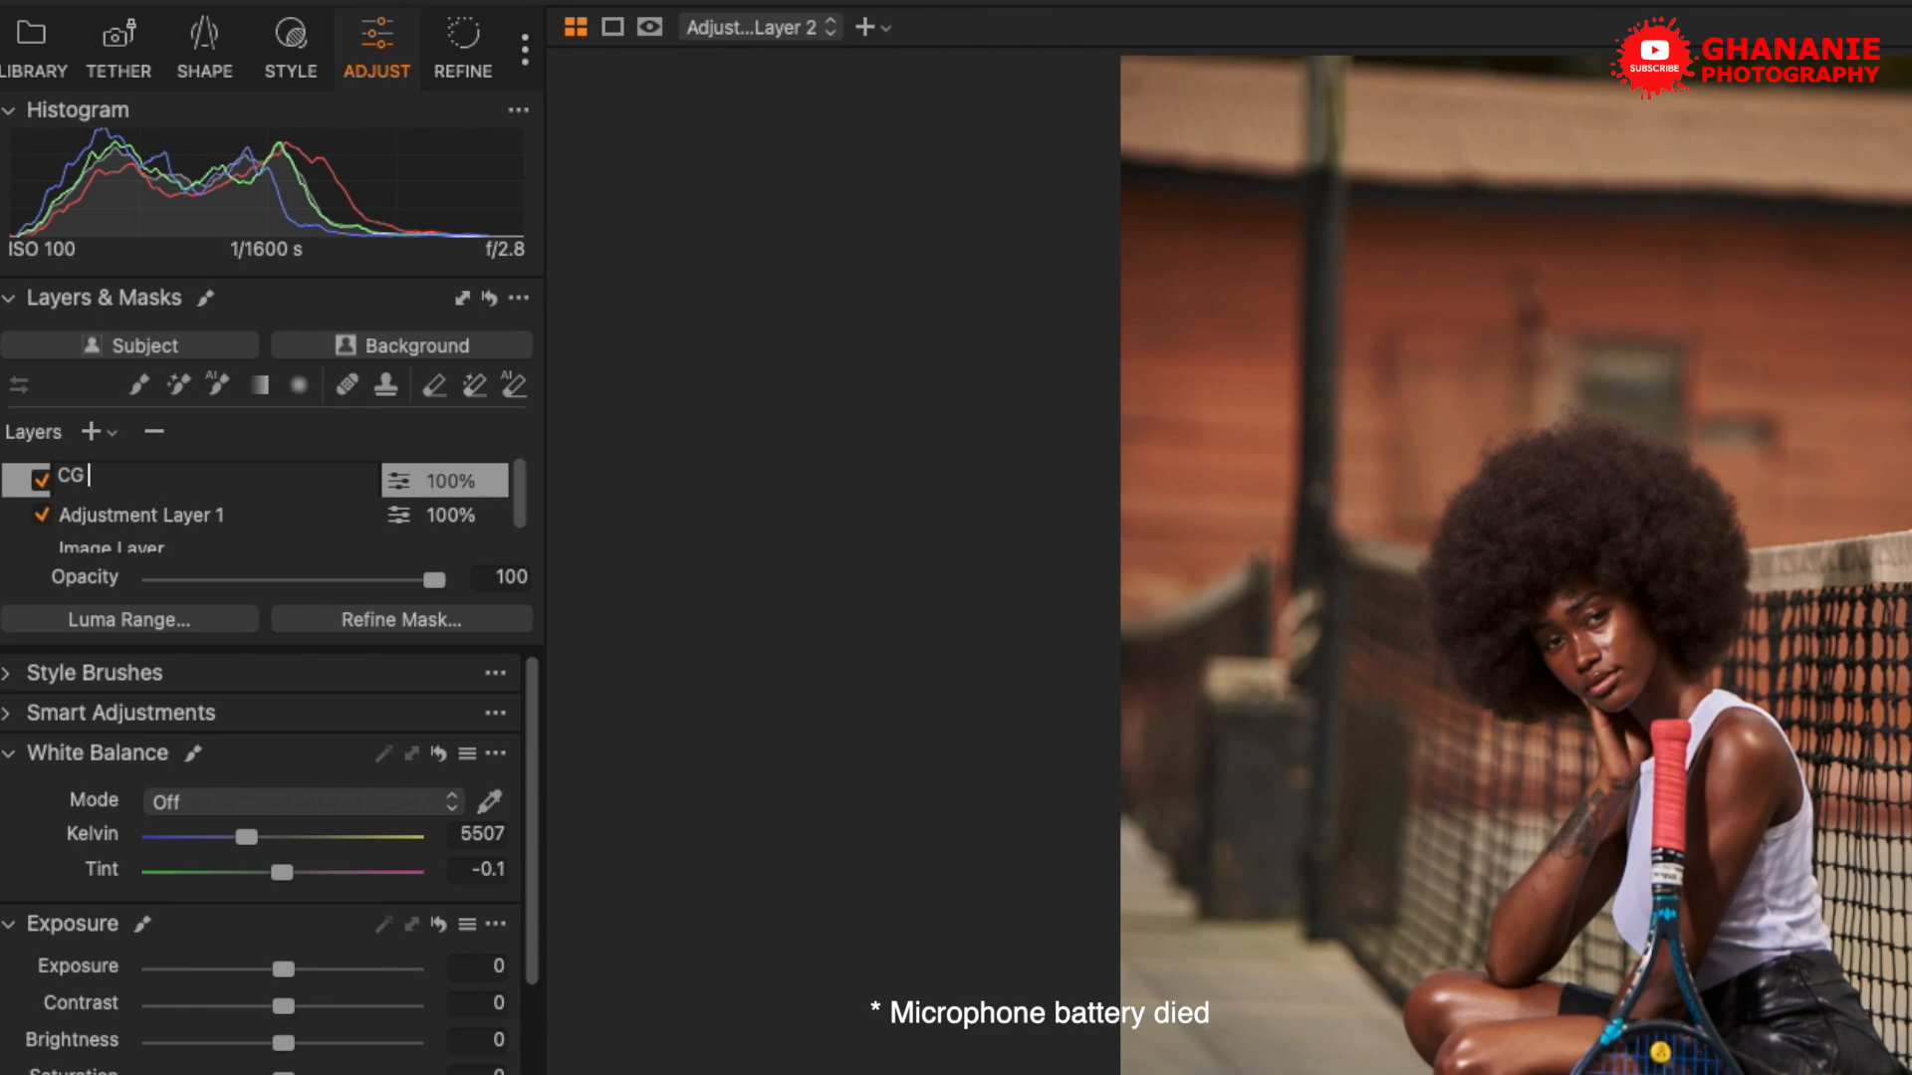
text(Muddy)
key(Return)
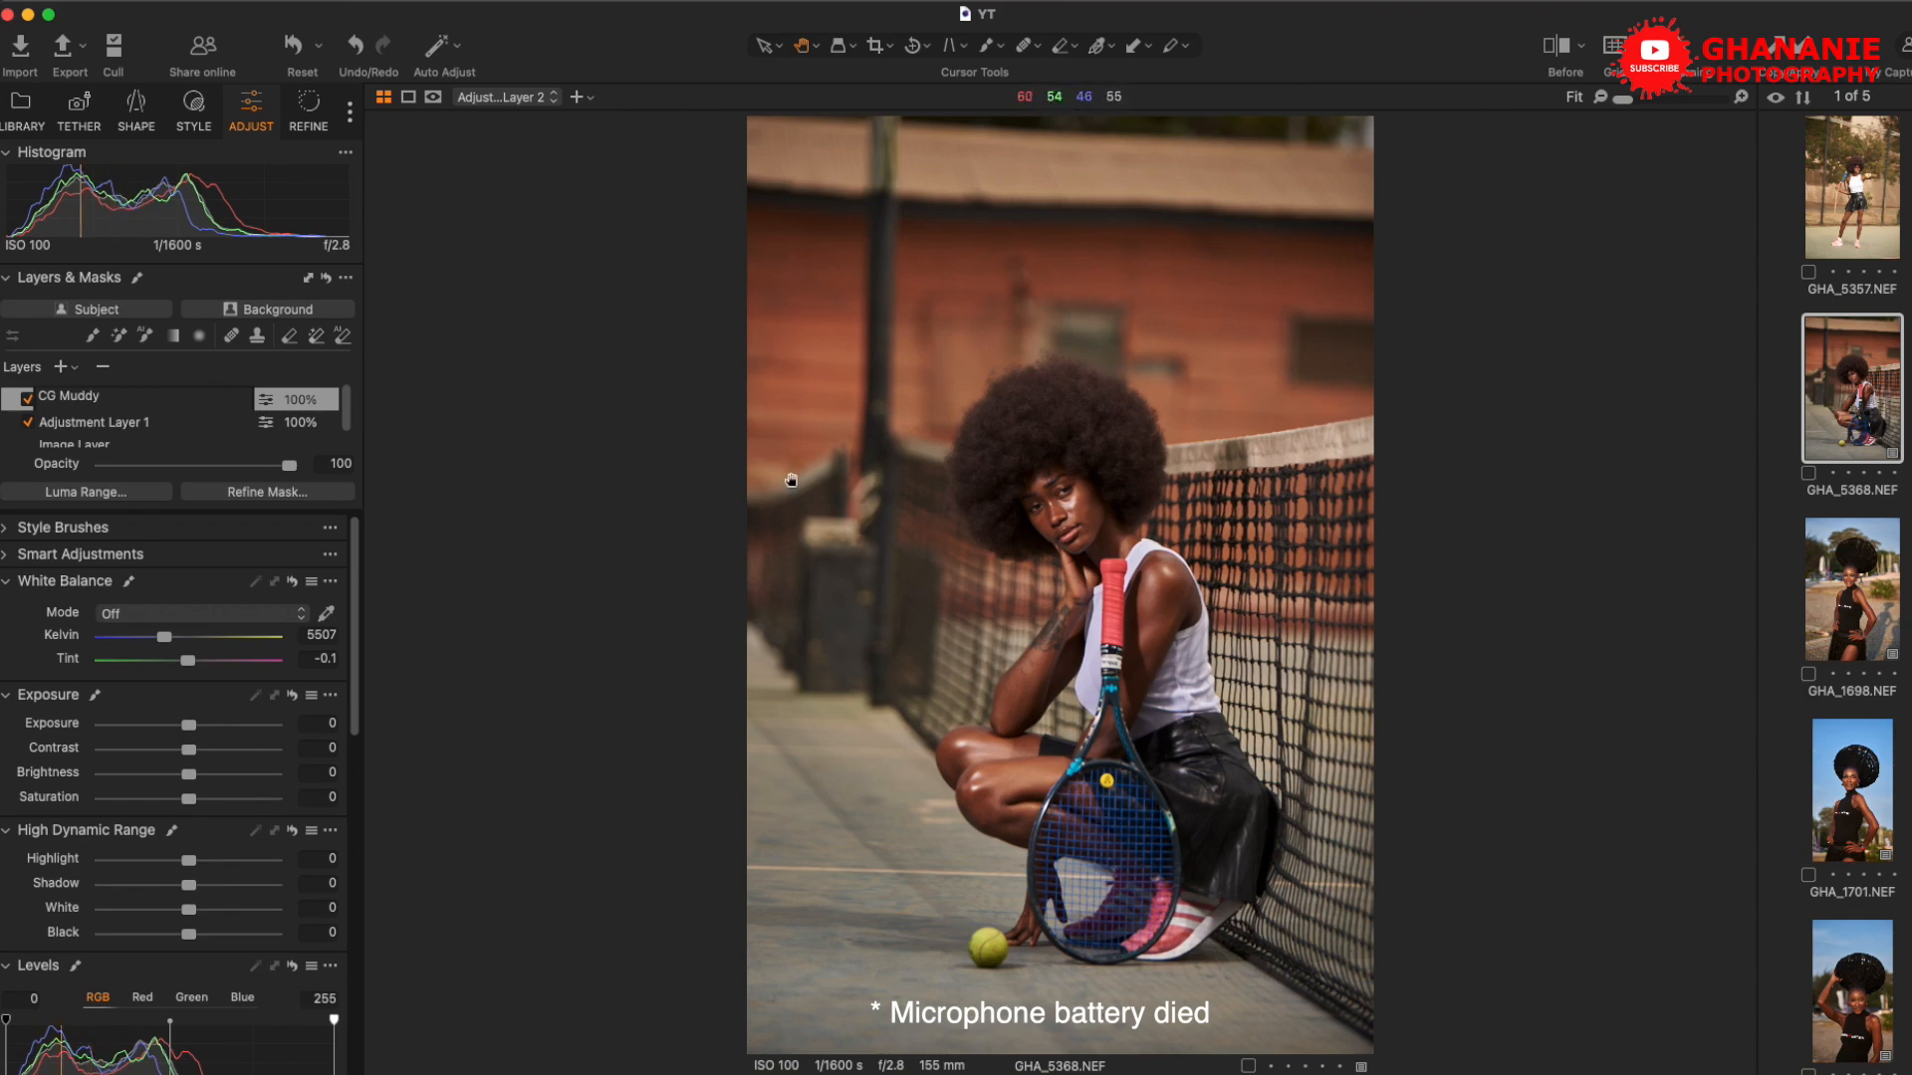
key(Return)
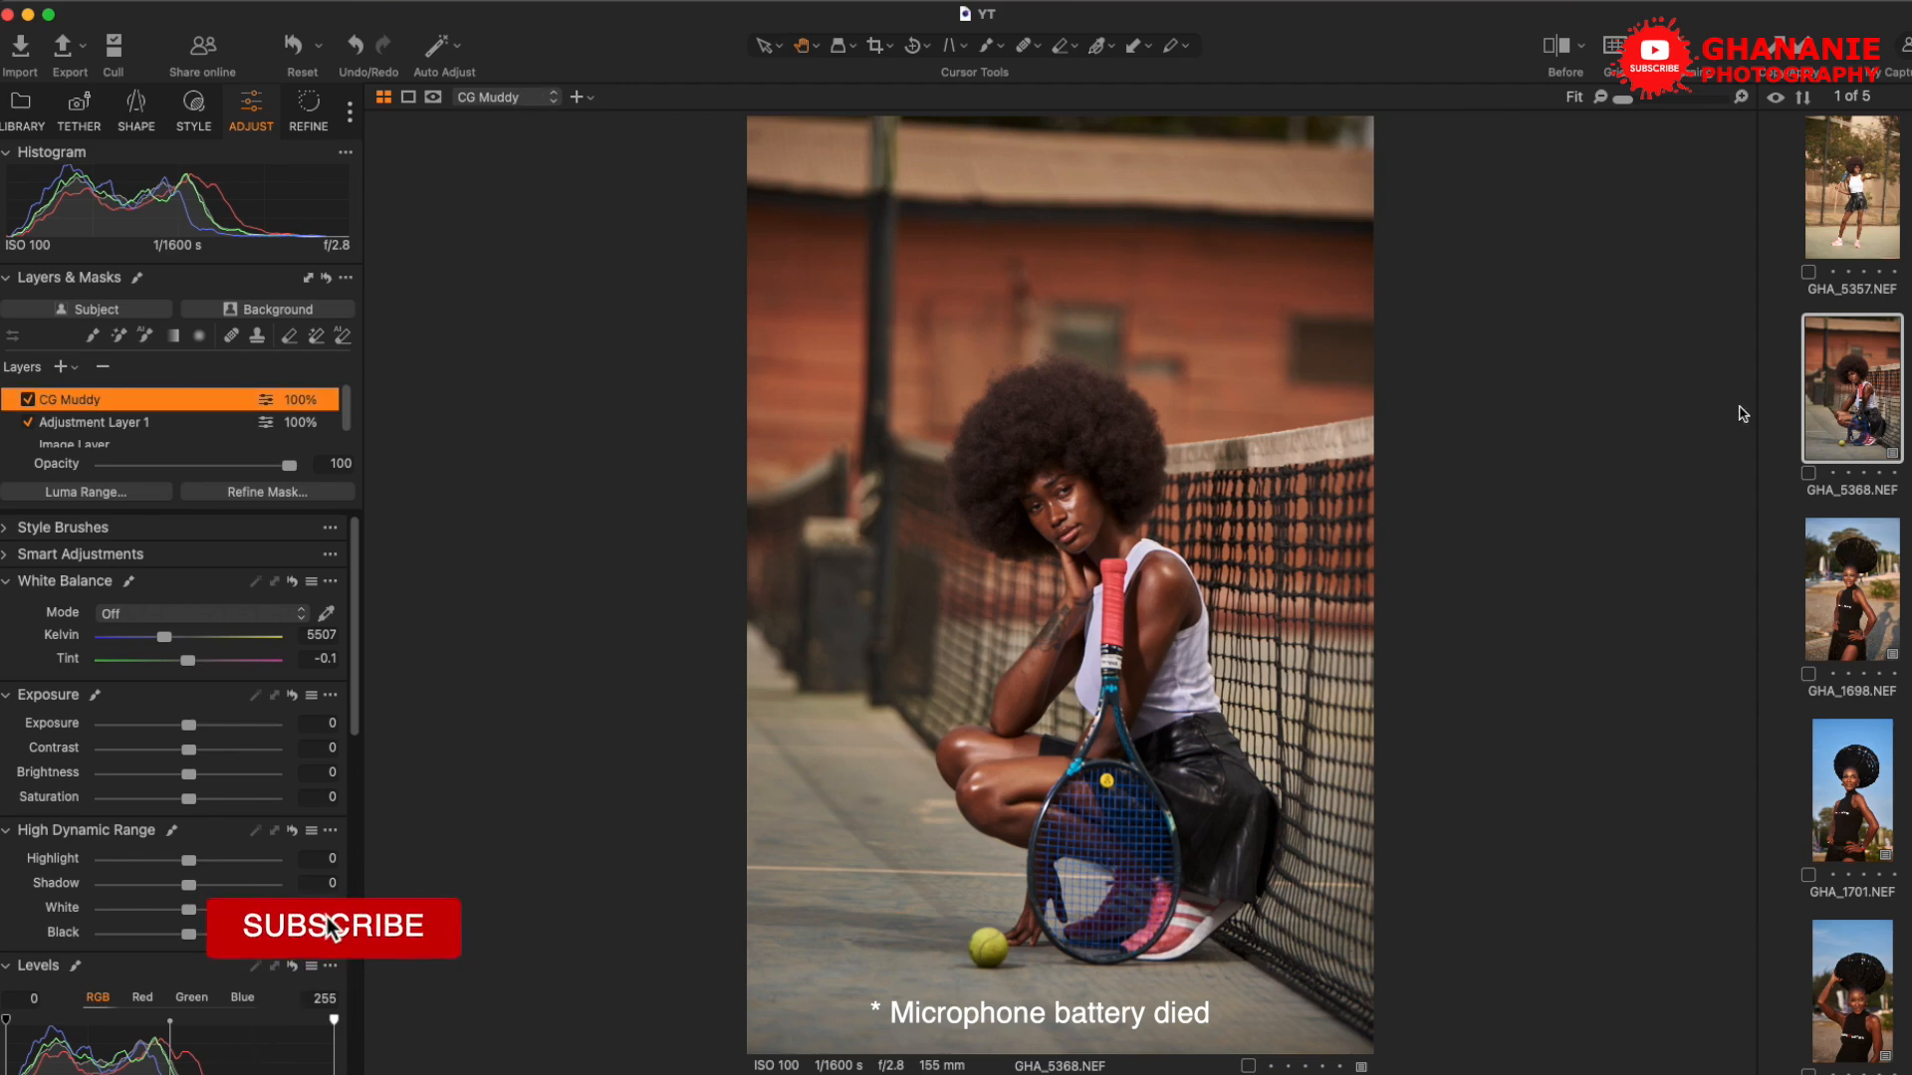
In the CG Muddy layer's 3-way Color Balance, tint the shadows orange, the highlights cyan-blue and the midtones slightly red-orange
scroll(174, 698, down, 10)
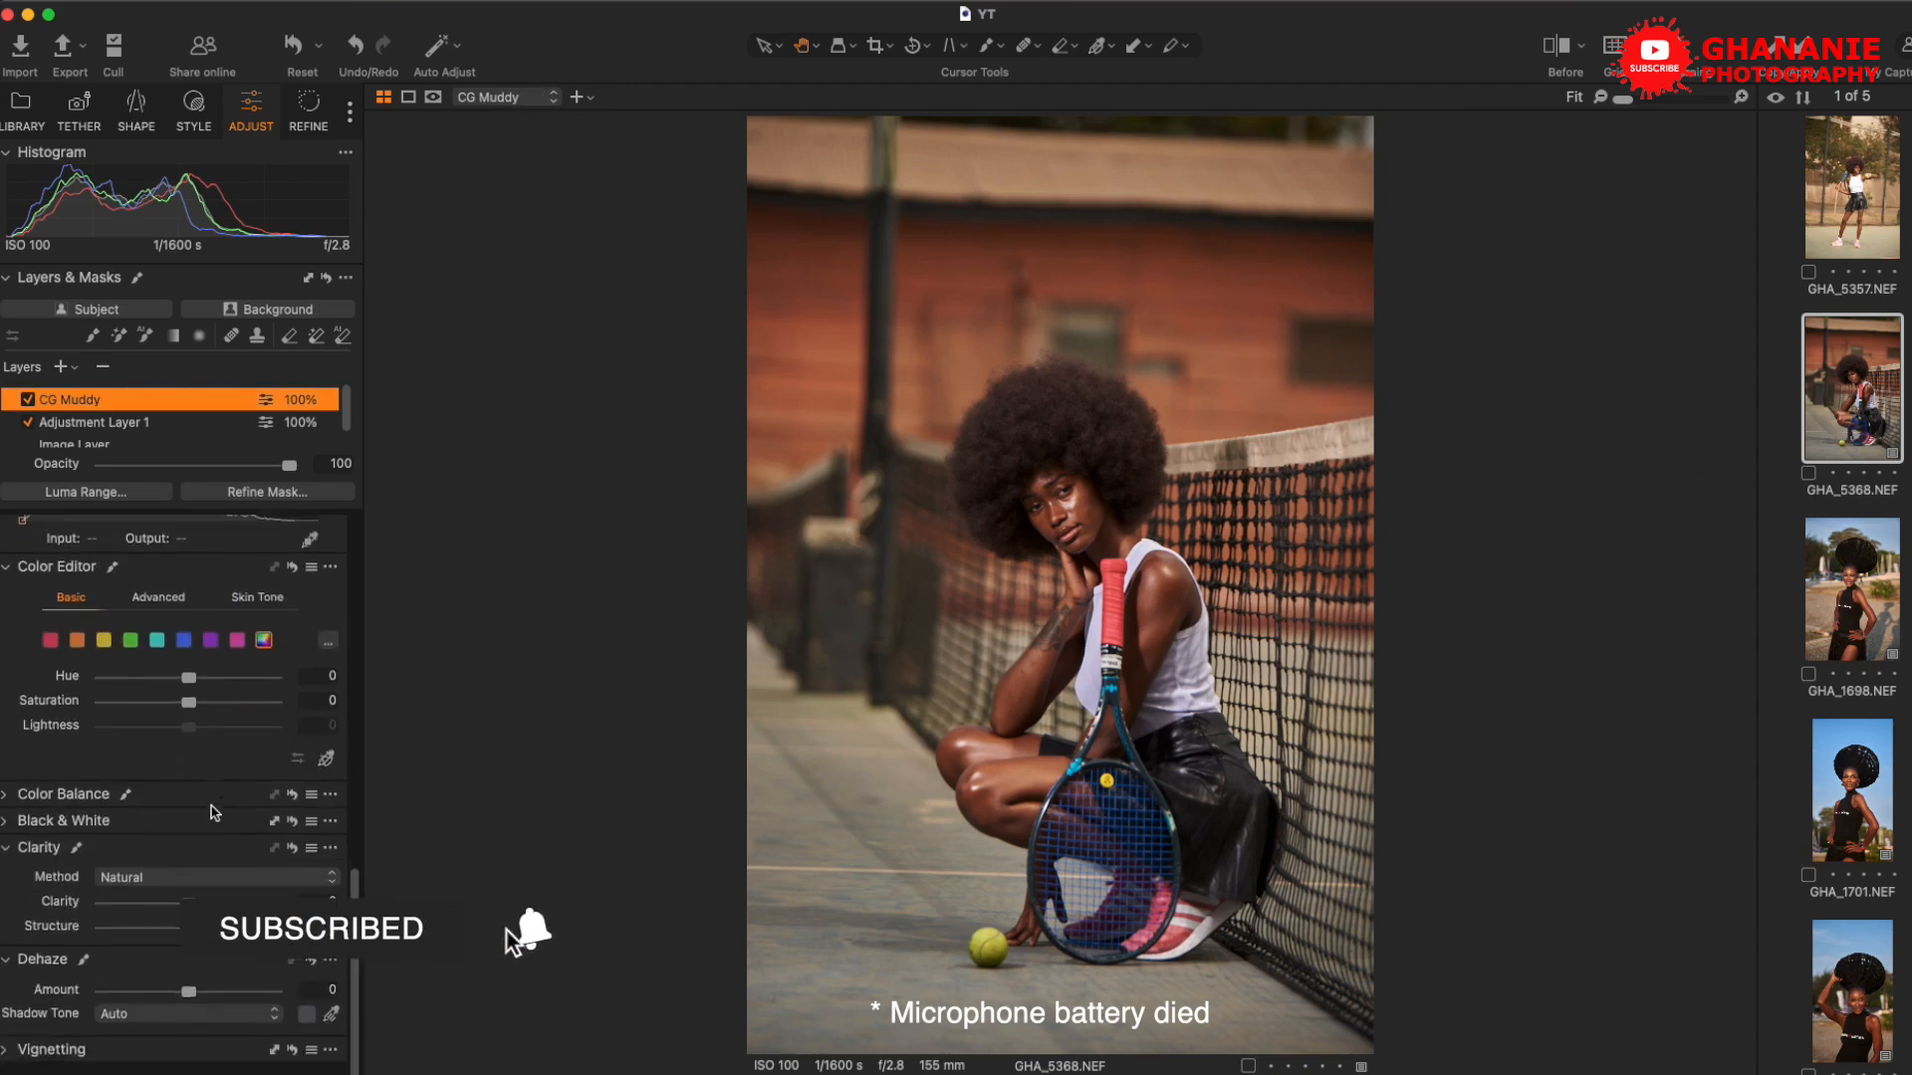
click(7, 814)
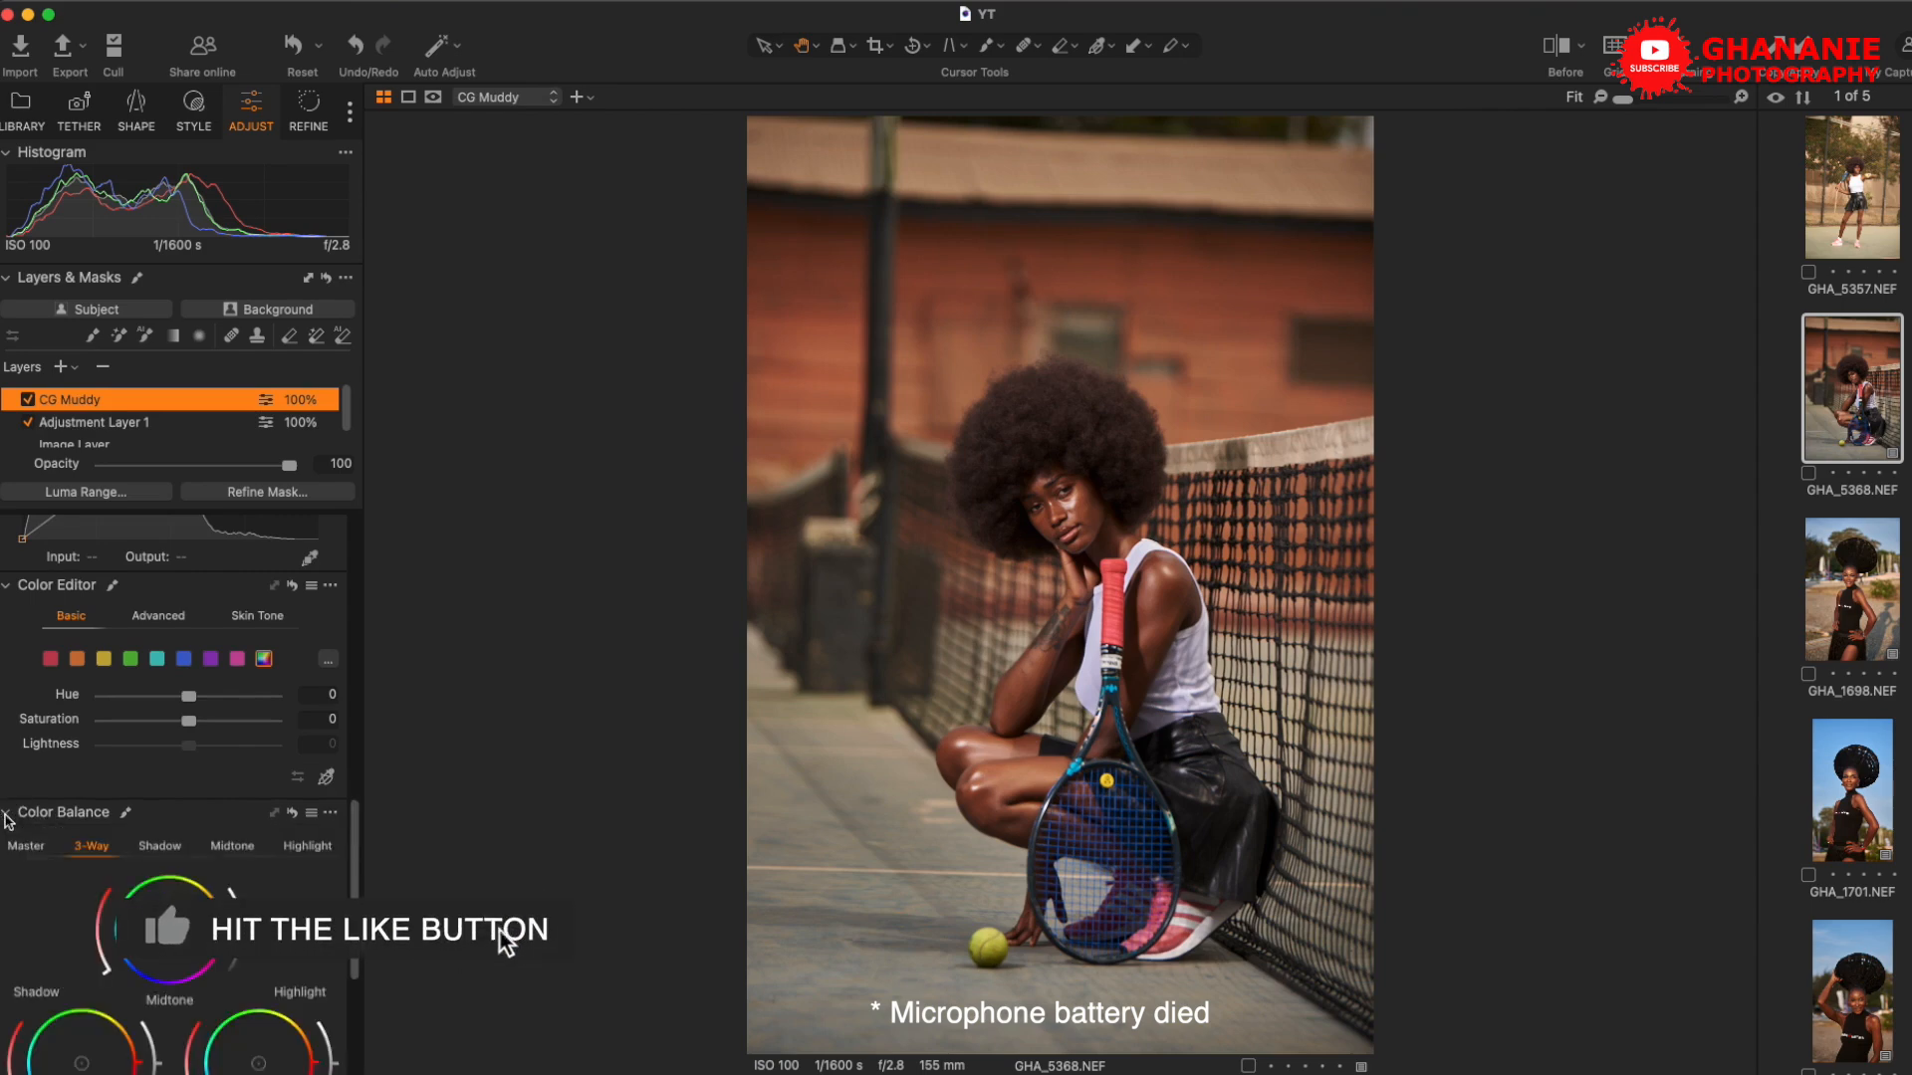
scroll(164, 930, down, 5)
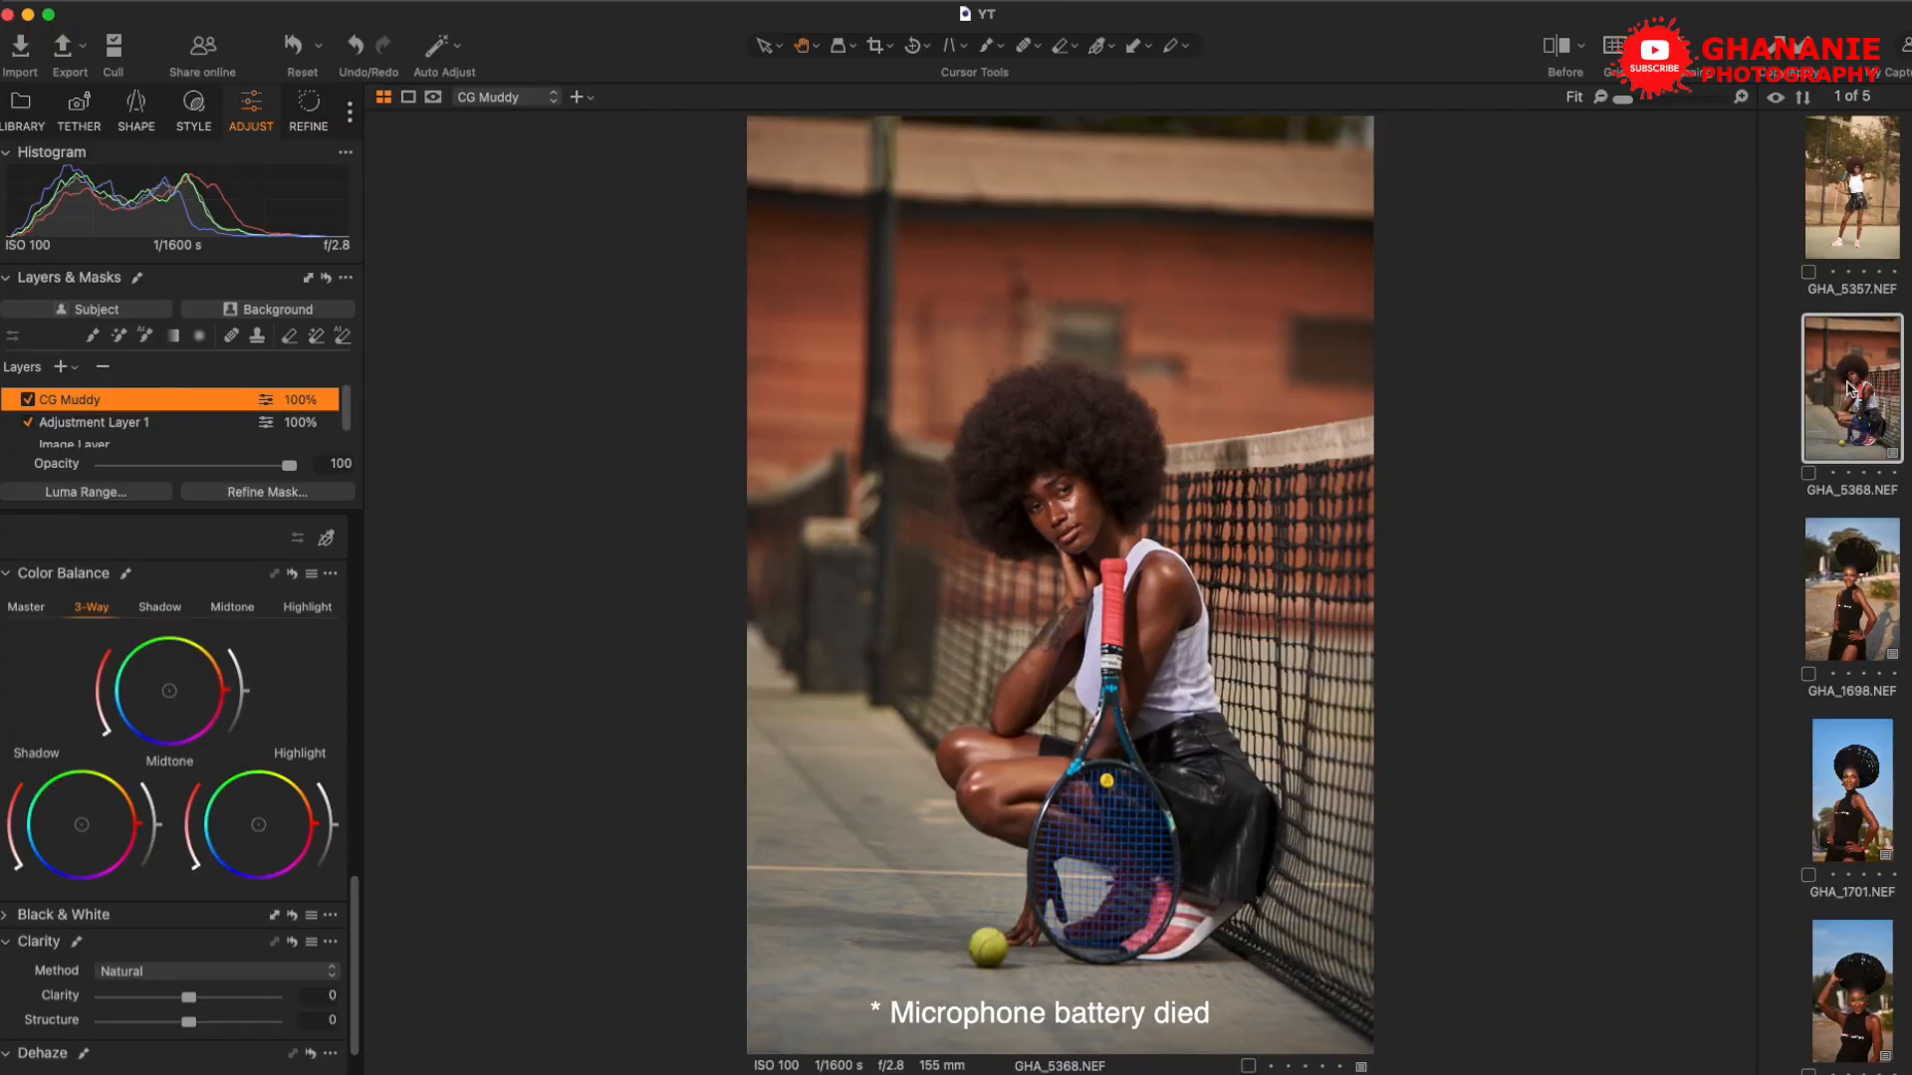
click(1847, 389)
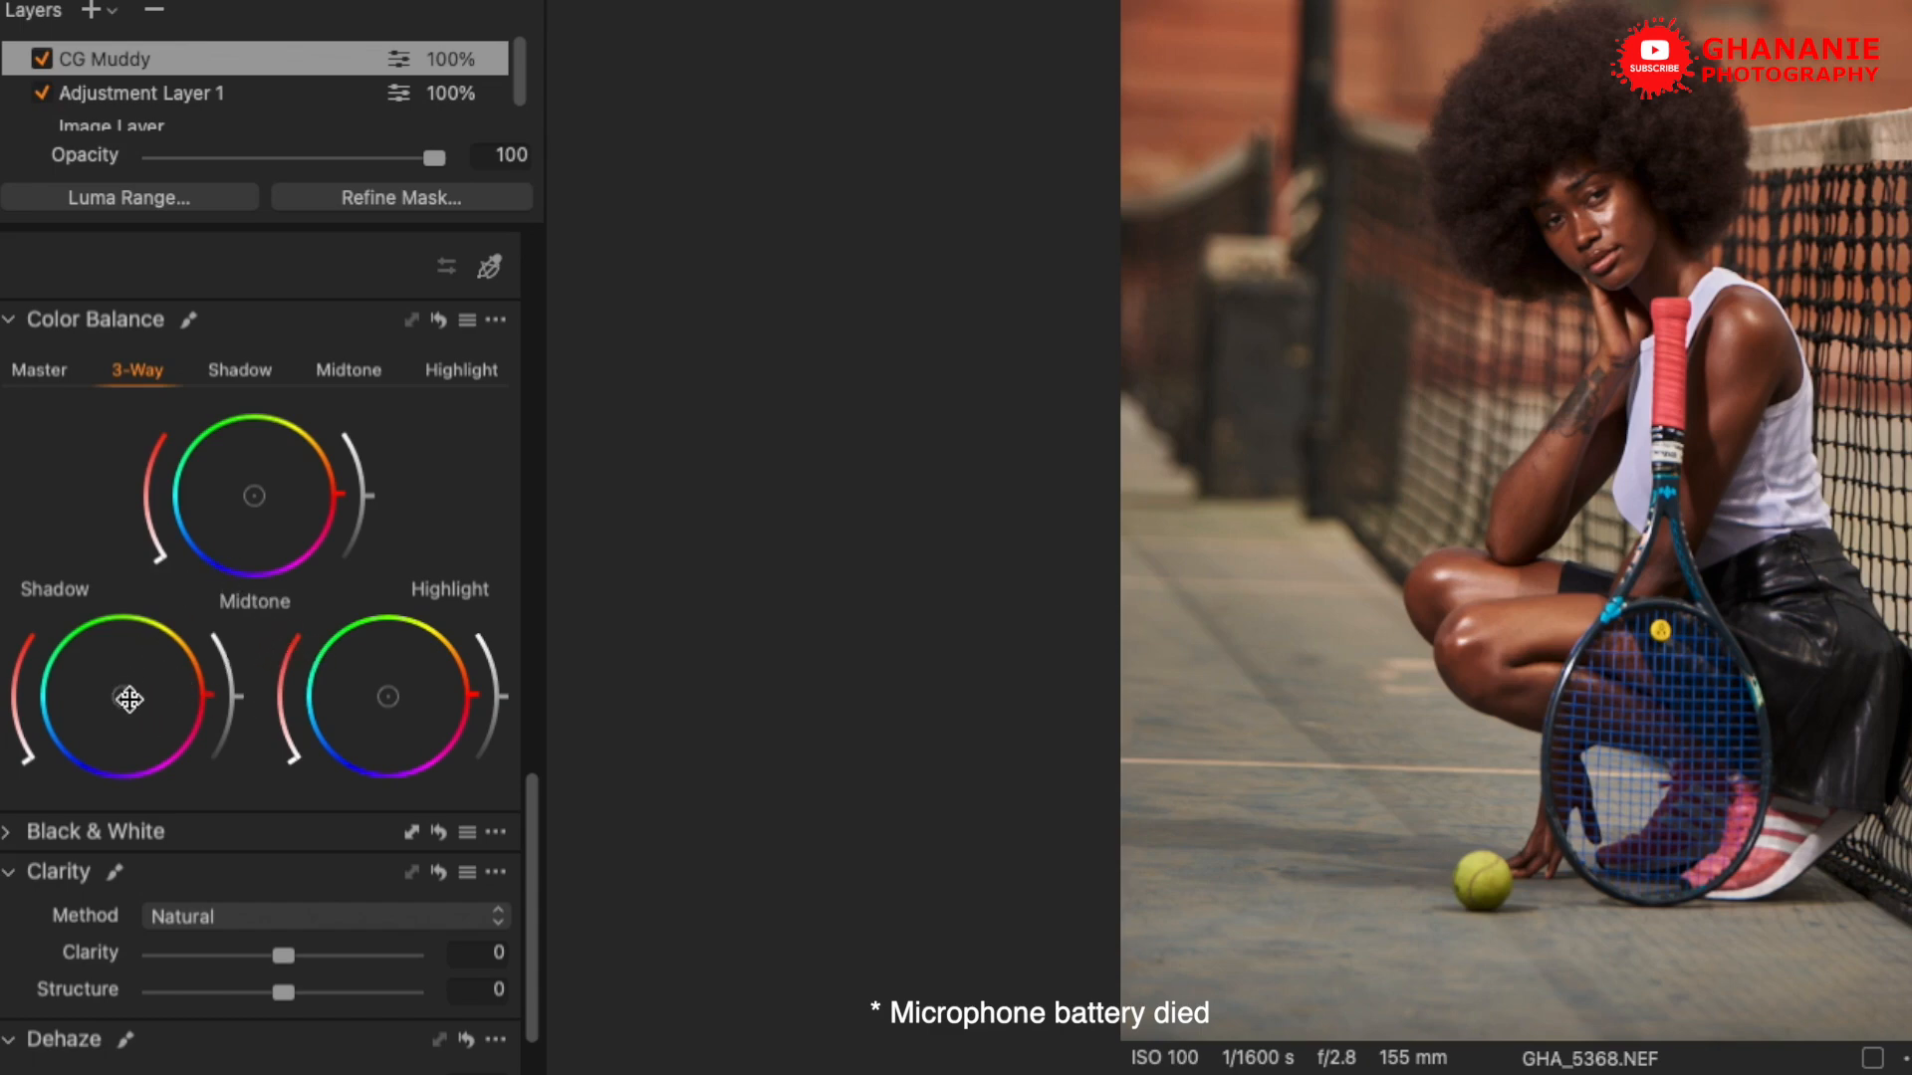
mouse_move(129, 700)
mouse_down()
mouse_move(121, 683)
mouse_move(183, 666)
mouse_move(179, 689)
mouse_move(146, 687)
mouse_up()
drag(386, 694, 341, 707)
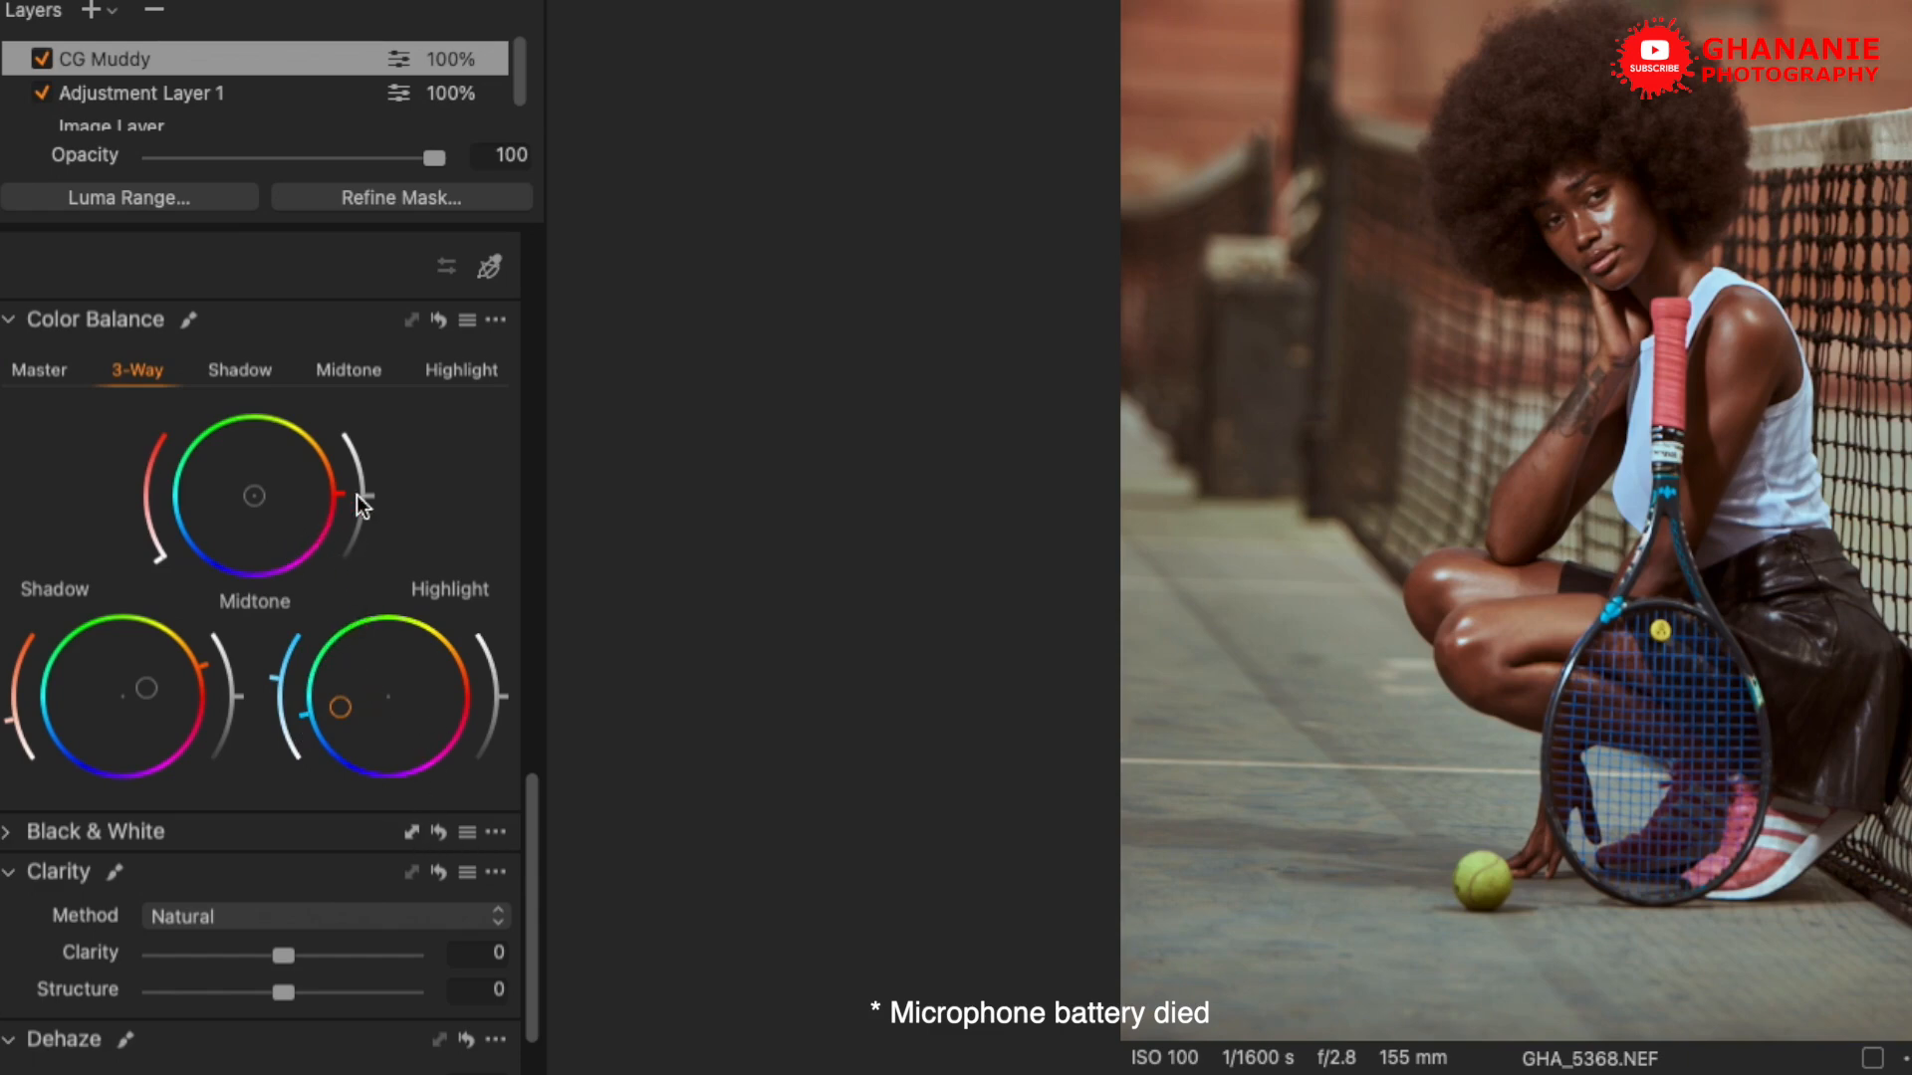
mouse_move(251, 499)
mouse_down()
mouse_move(289, 469)
mouse_move(303, 491)
mouse_move(205, 498)
mouse_move(206, 521)
mouse_move(200, 503)
mouse_move(256, 478)
mouse_move(264, 494)
mouse_up()
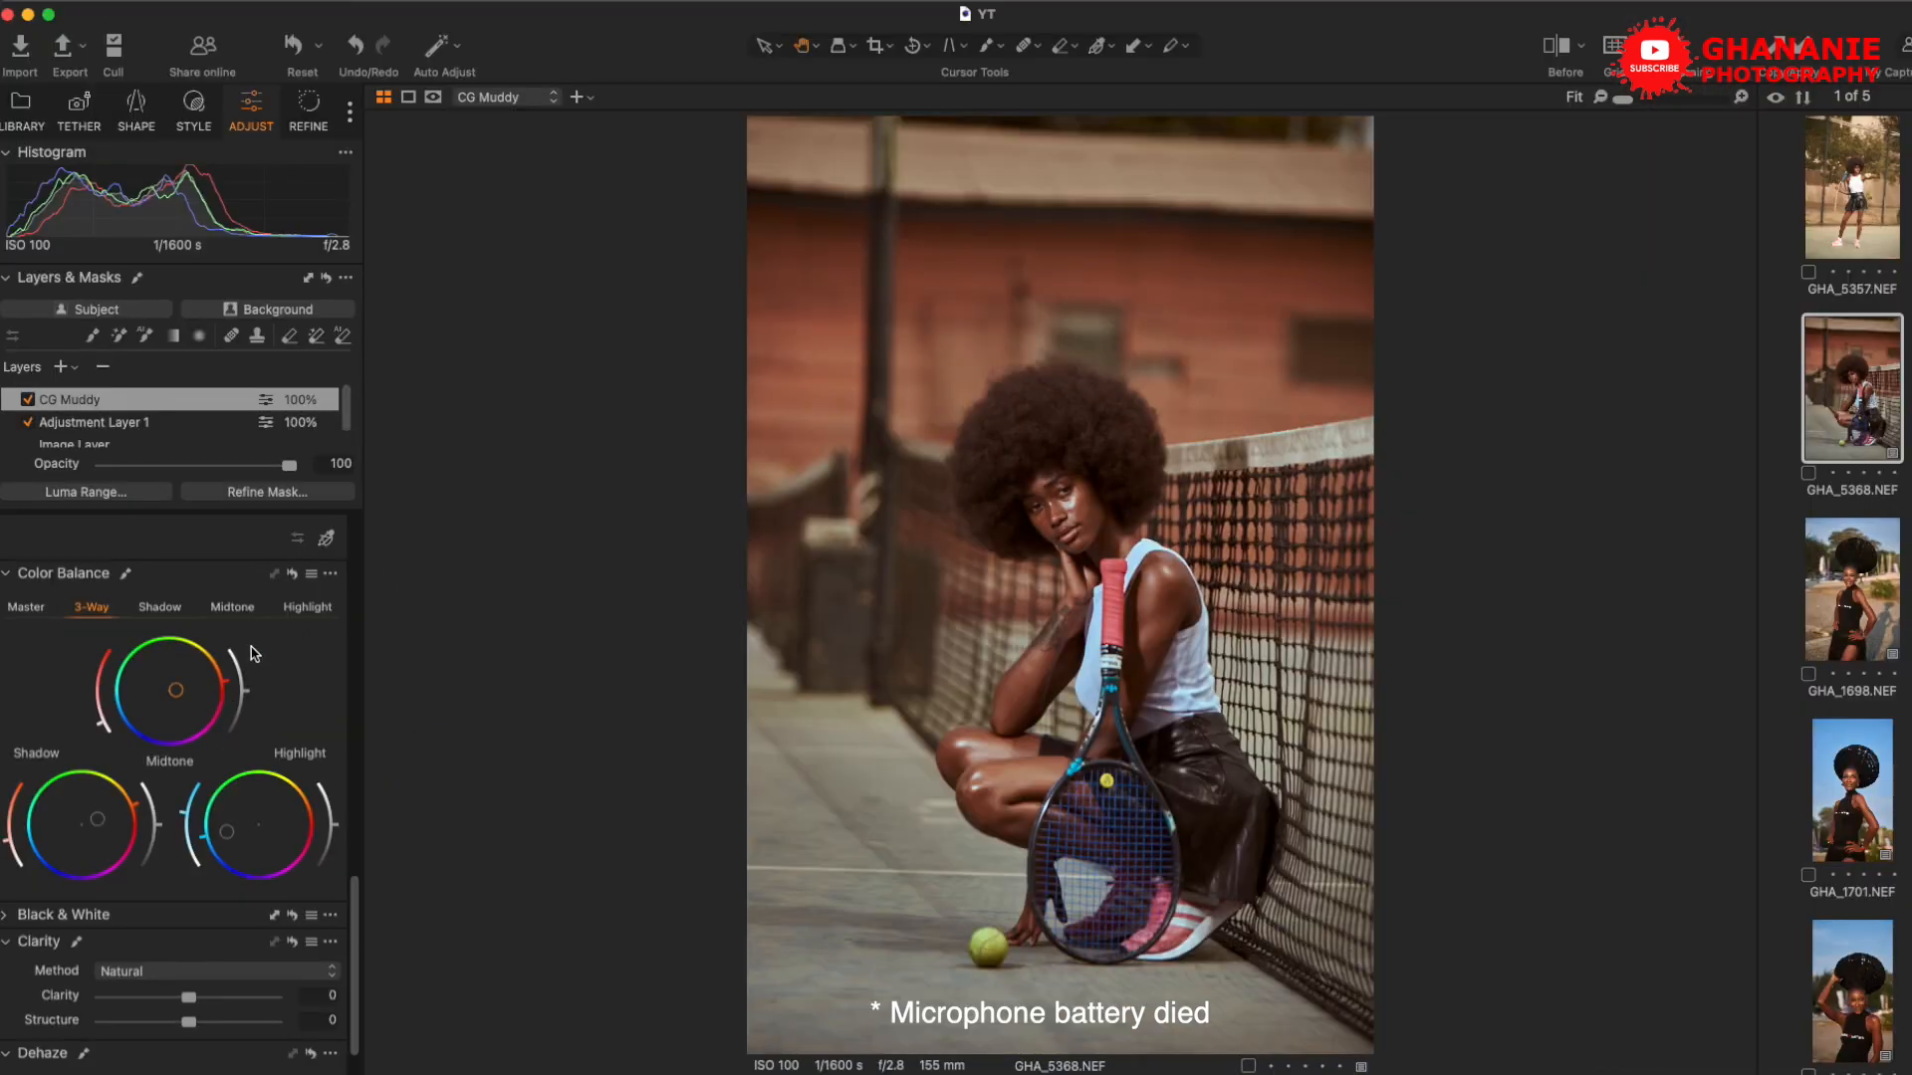
Compare the before and after versions of GHA_5368 across the whole photo, ending the comparison when done
click(1556, 44)
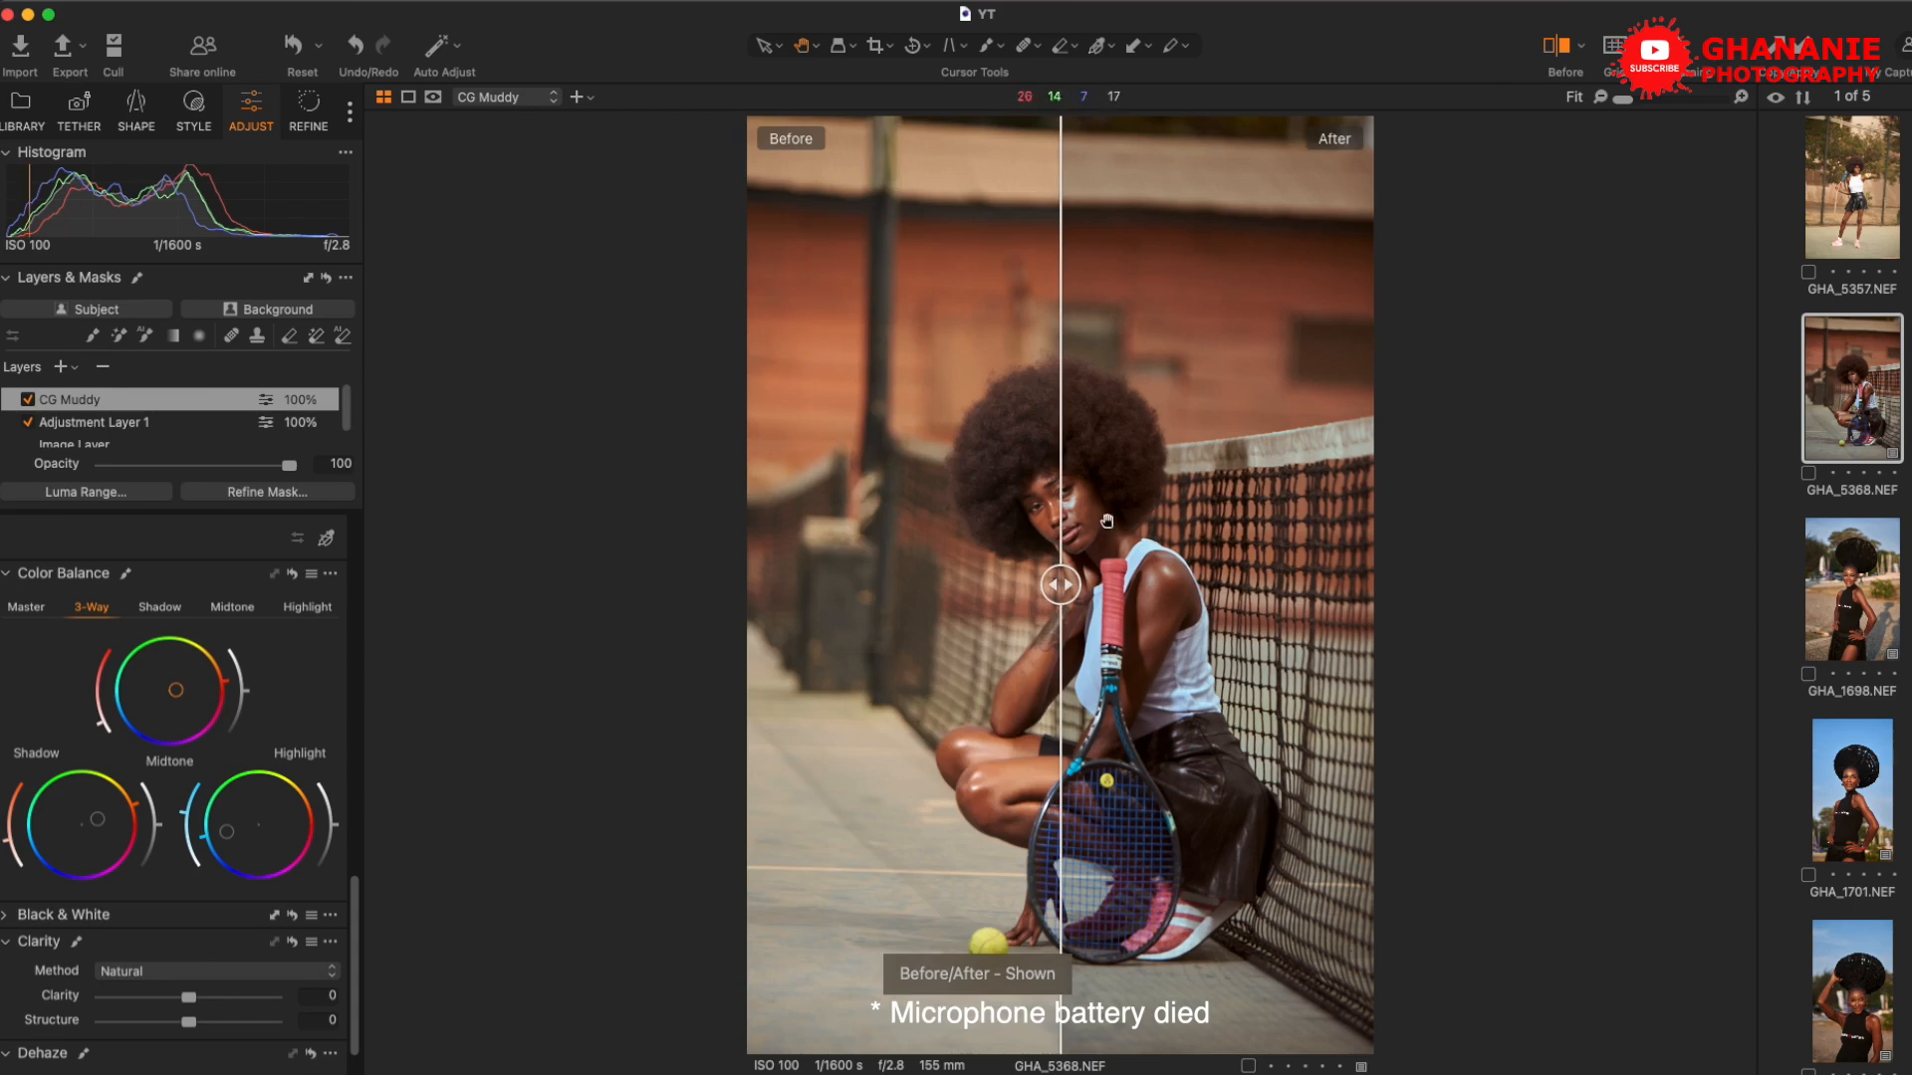
drag(1062, 584, 683, 670)
click(1557, 49)
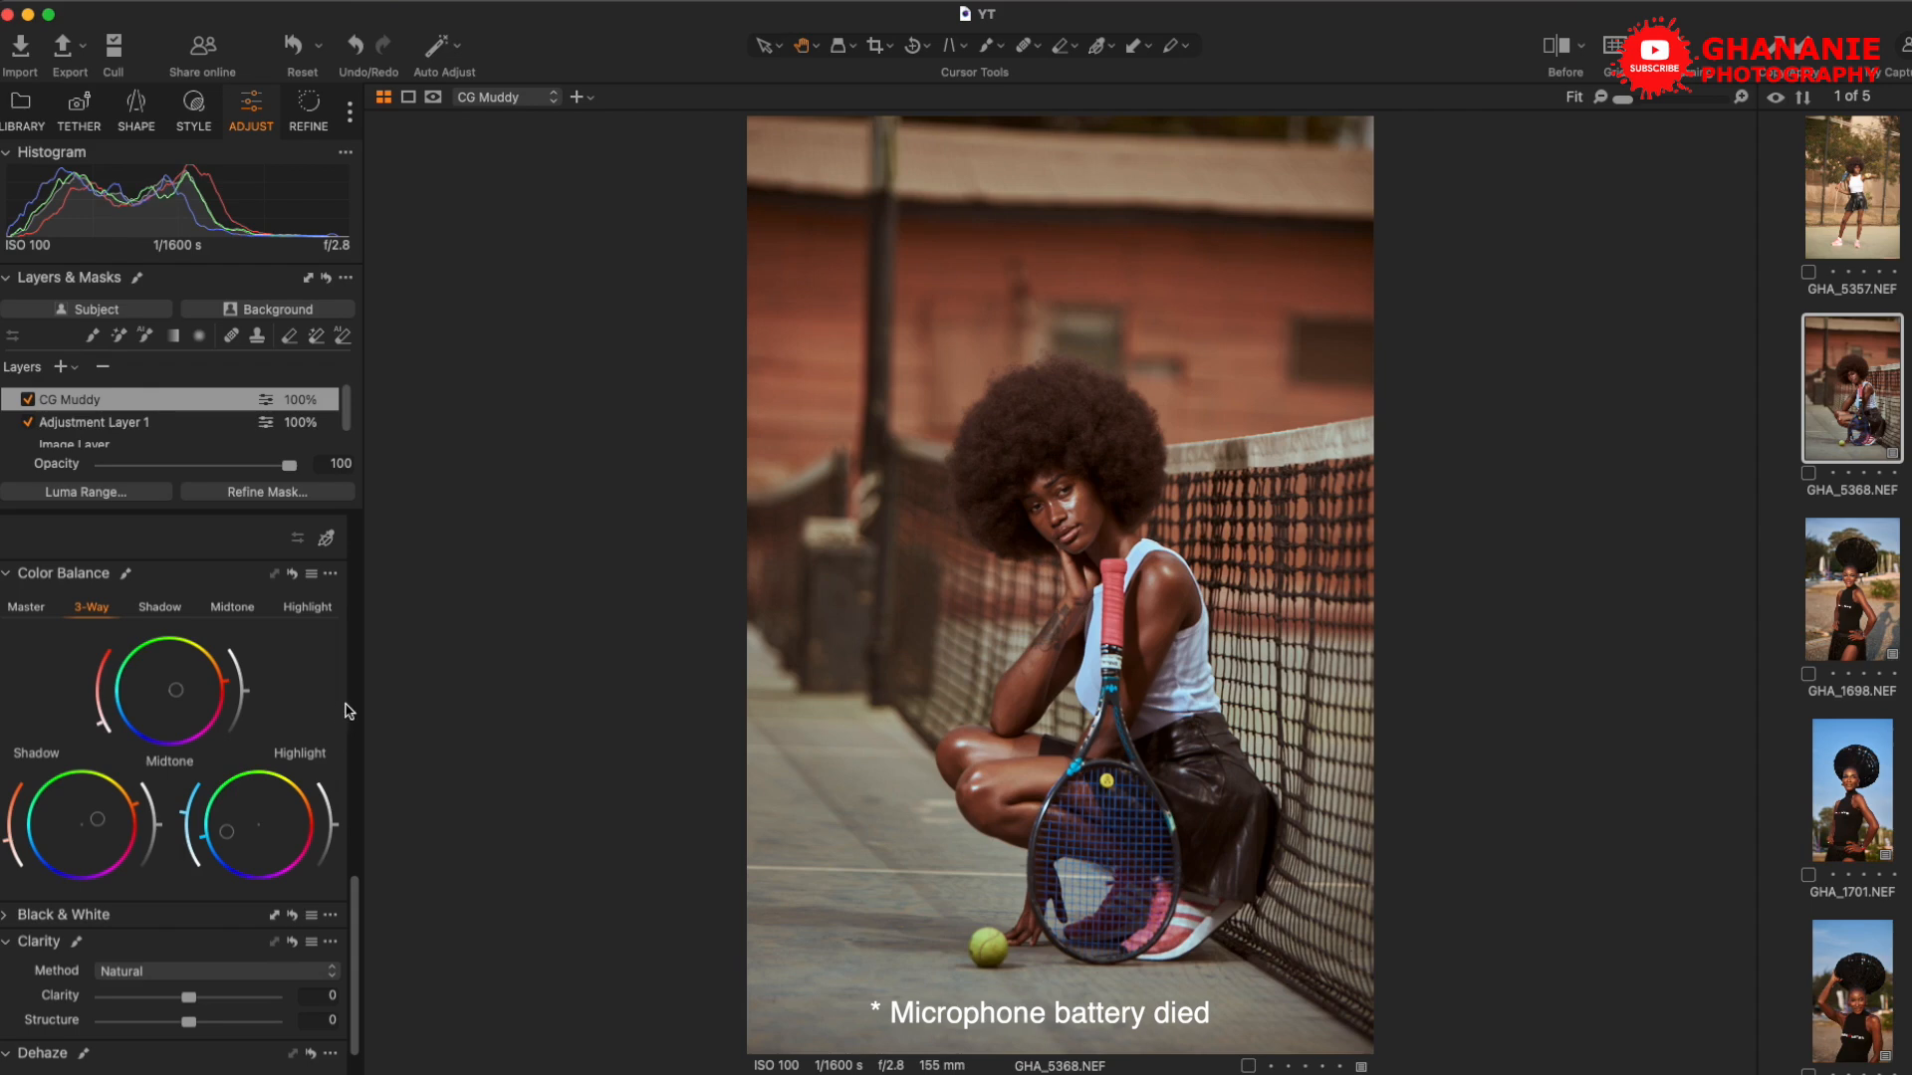
click(331, 575)
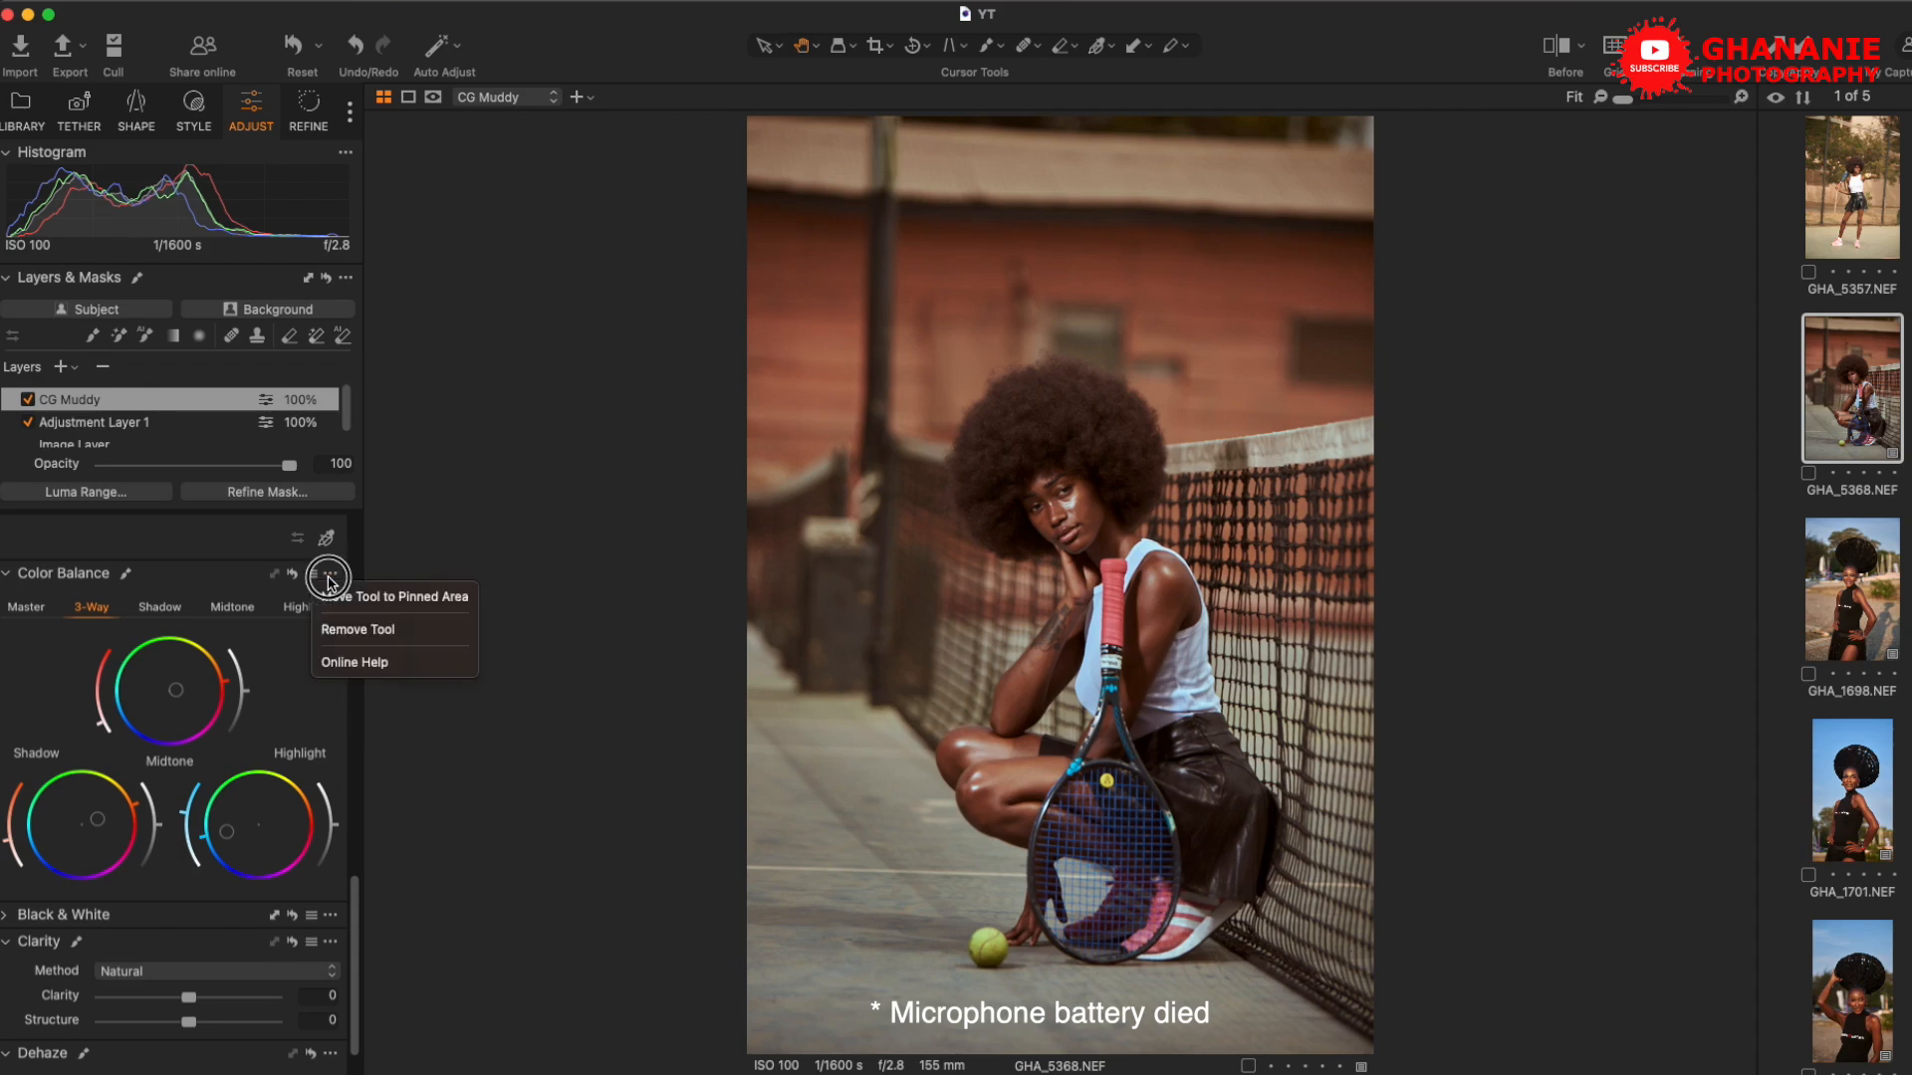
click(313, 607)
click(311, 575)
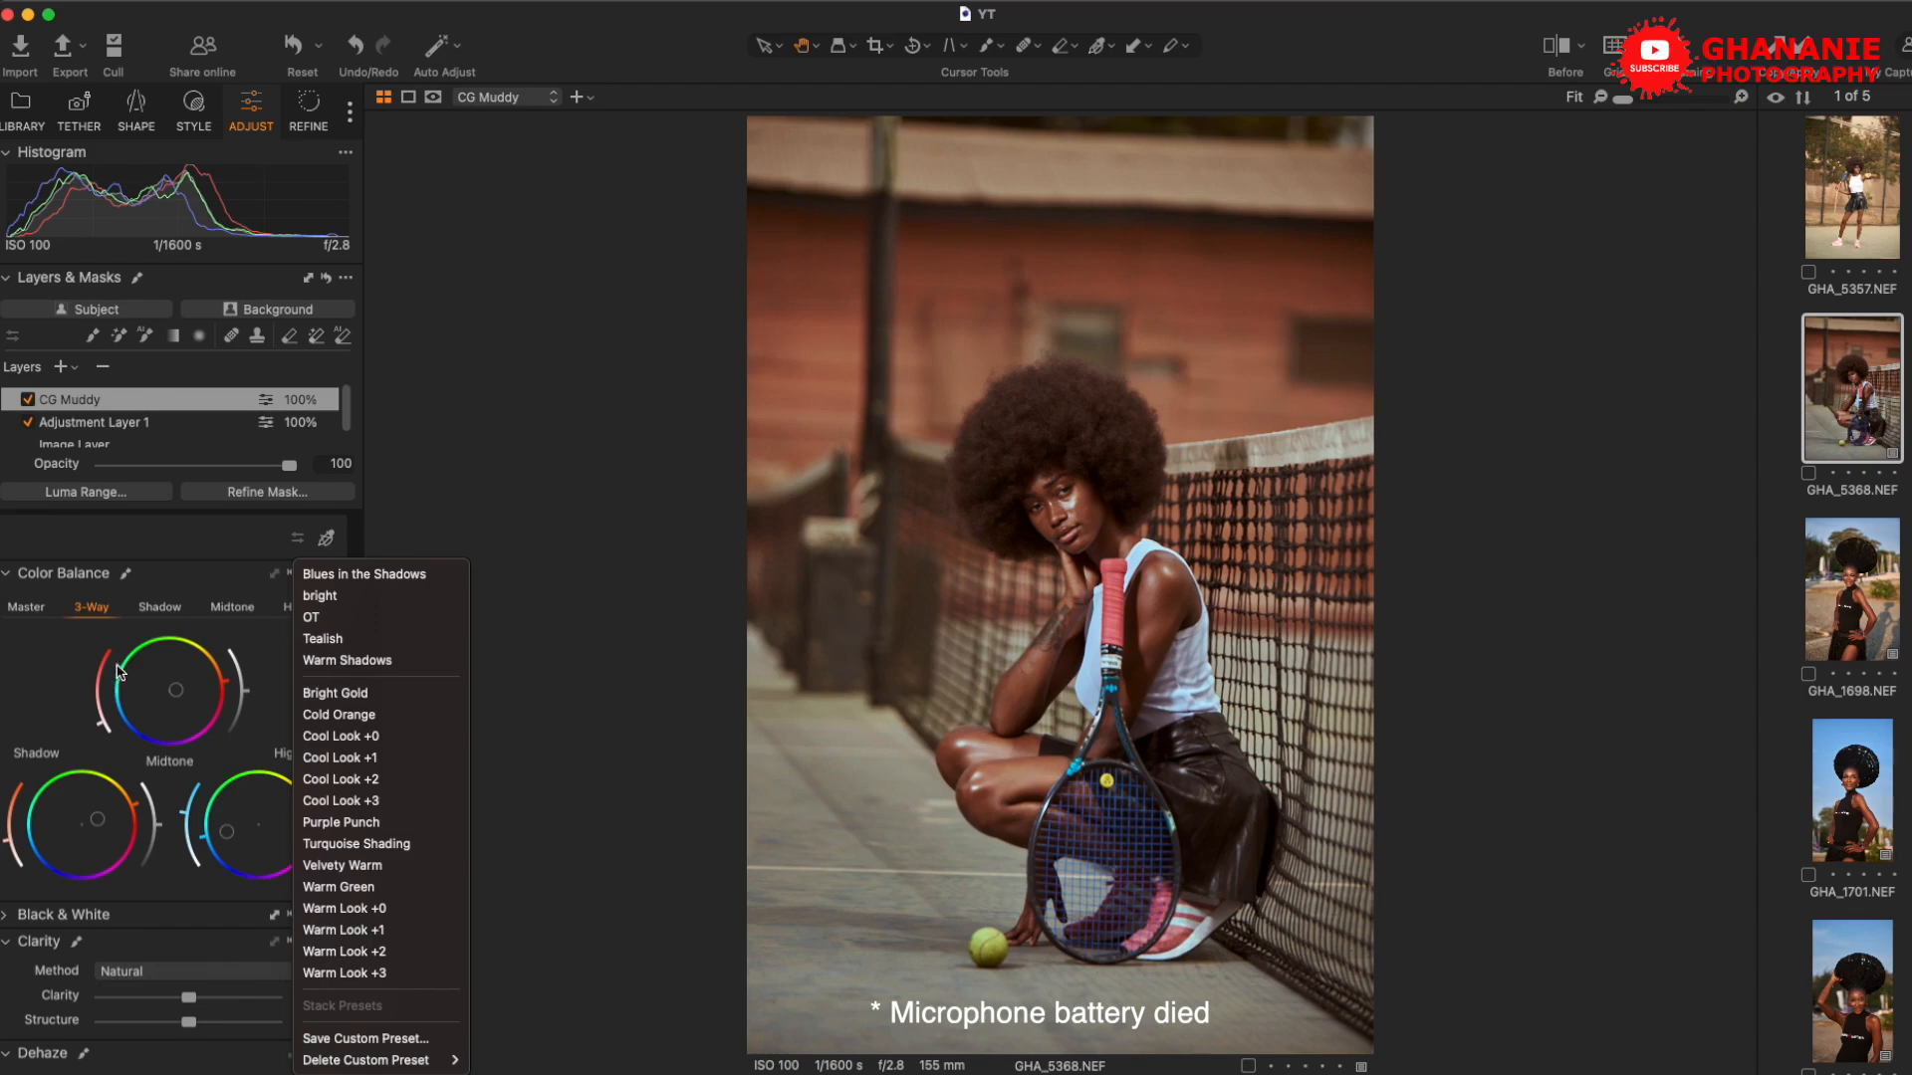
click(530, 435)
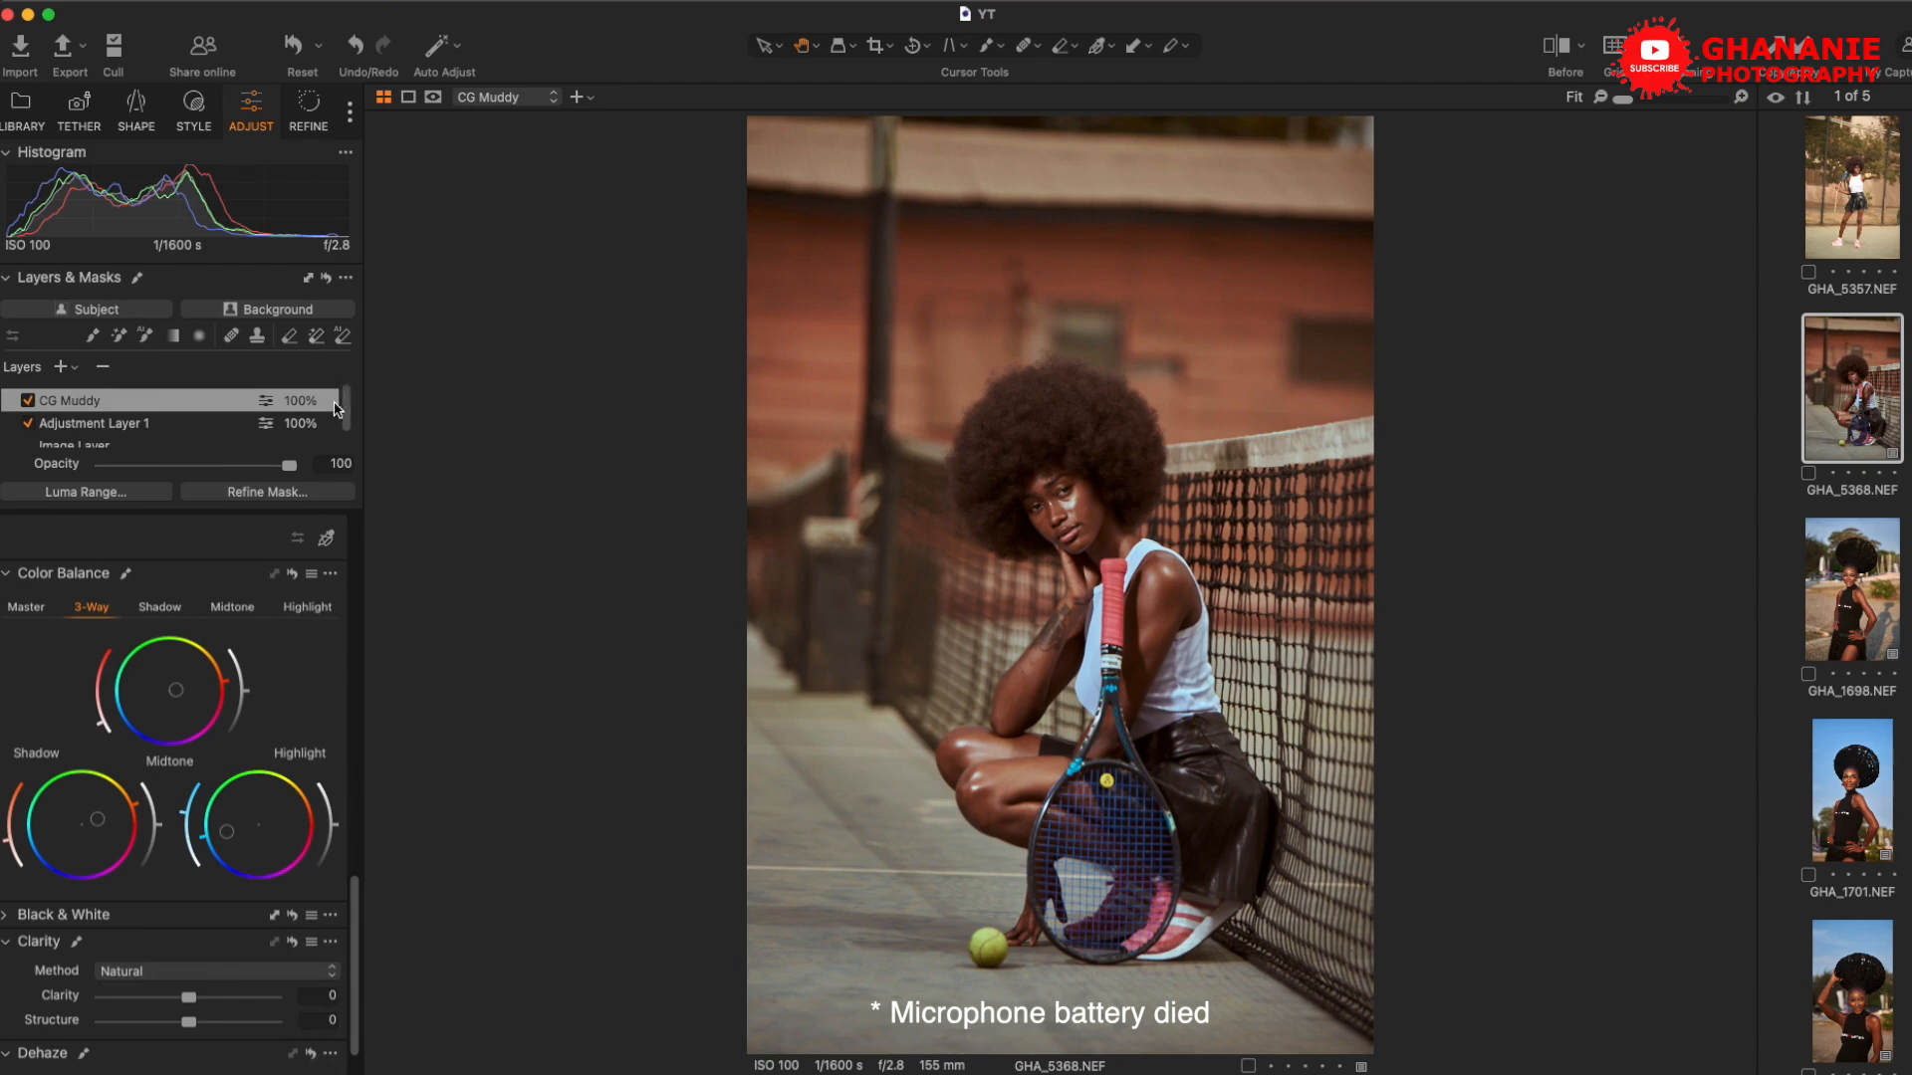
click(346, 278)
click(255, 703)
click(331, 575)
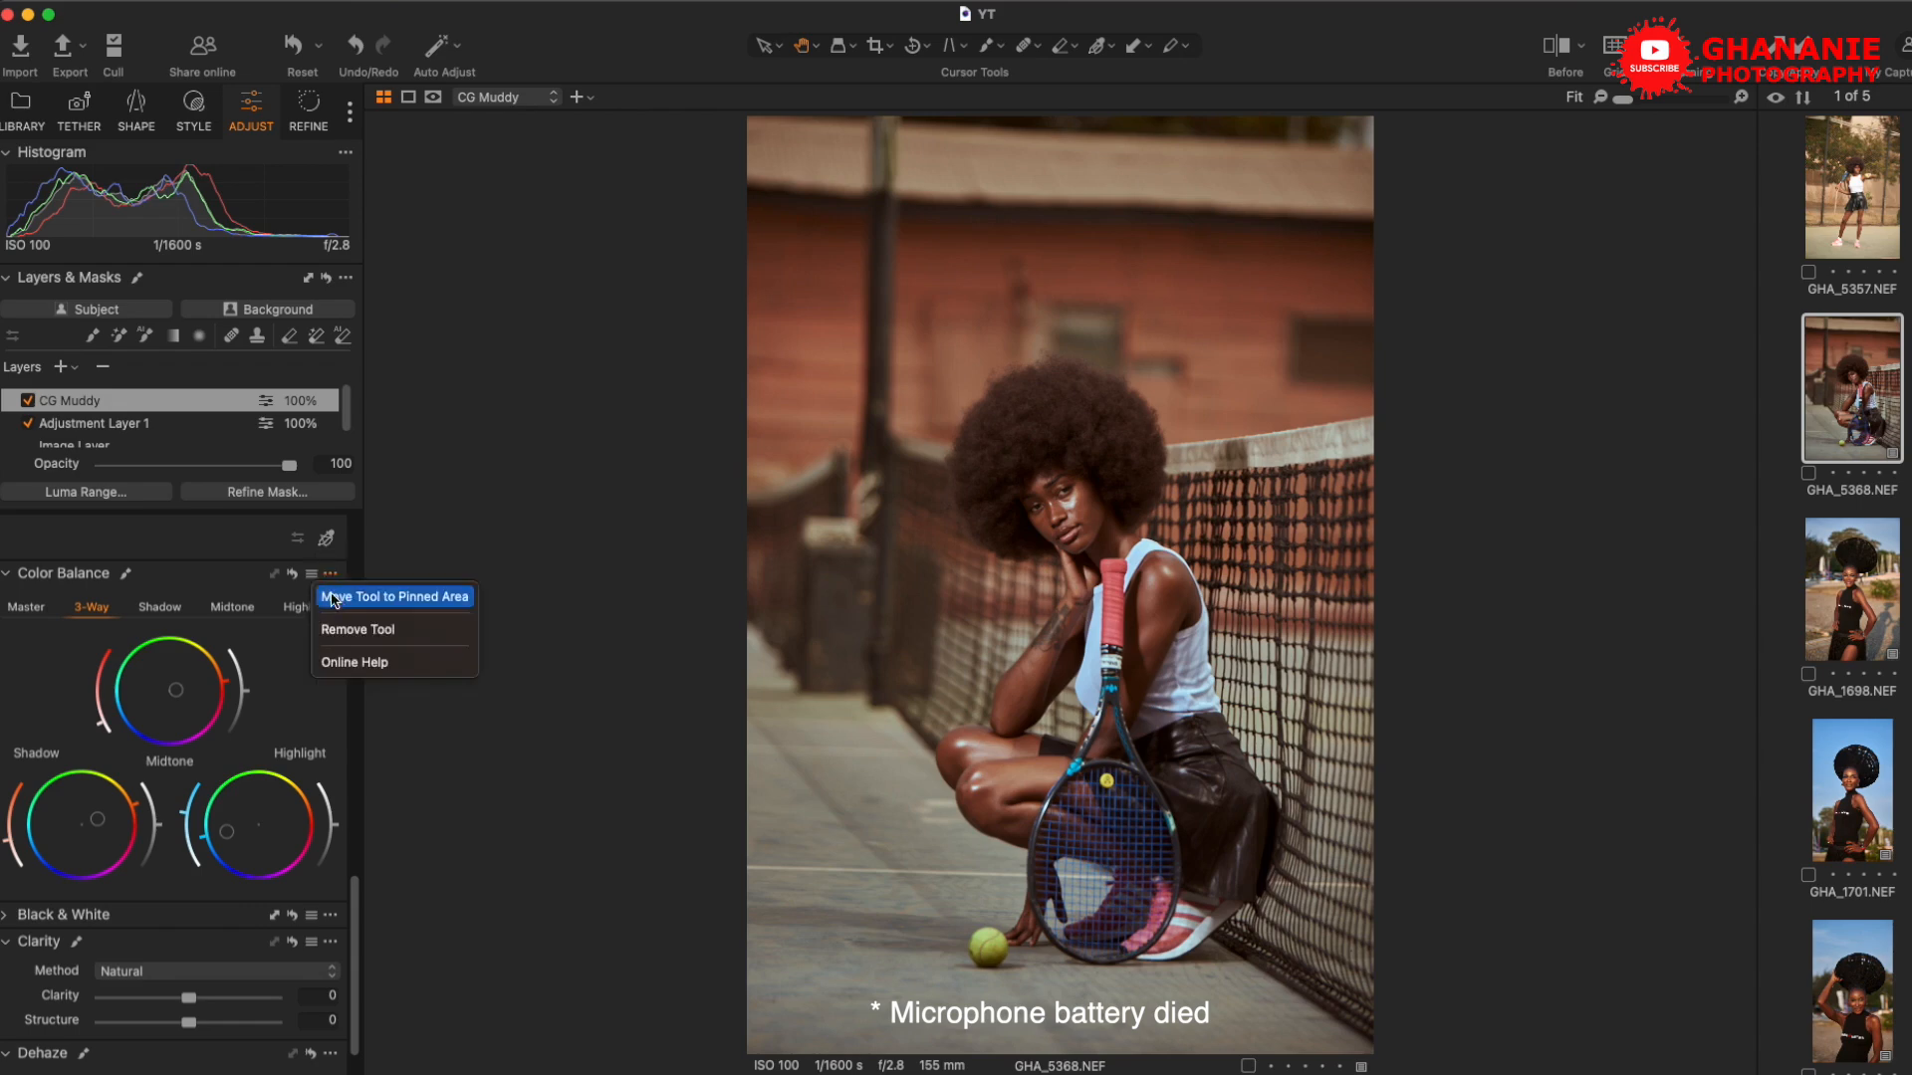
click(311, 569)
Save the Color Balance settings from GHA_5368 as a custom preset named CG Muddy in the Color Balance folder
click(312, 575)
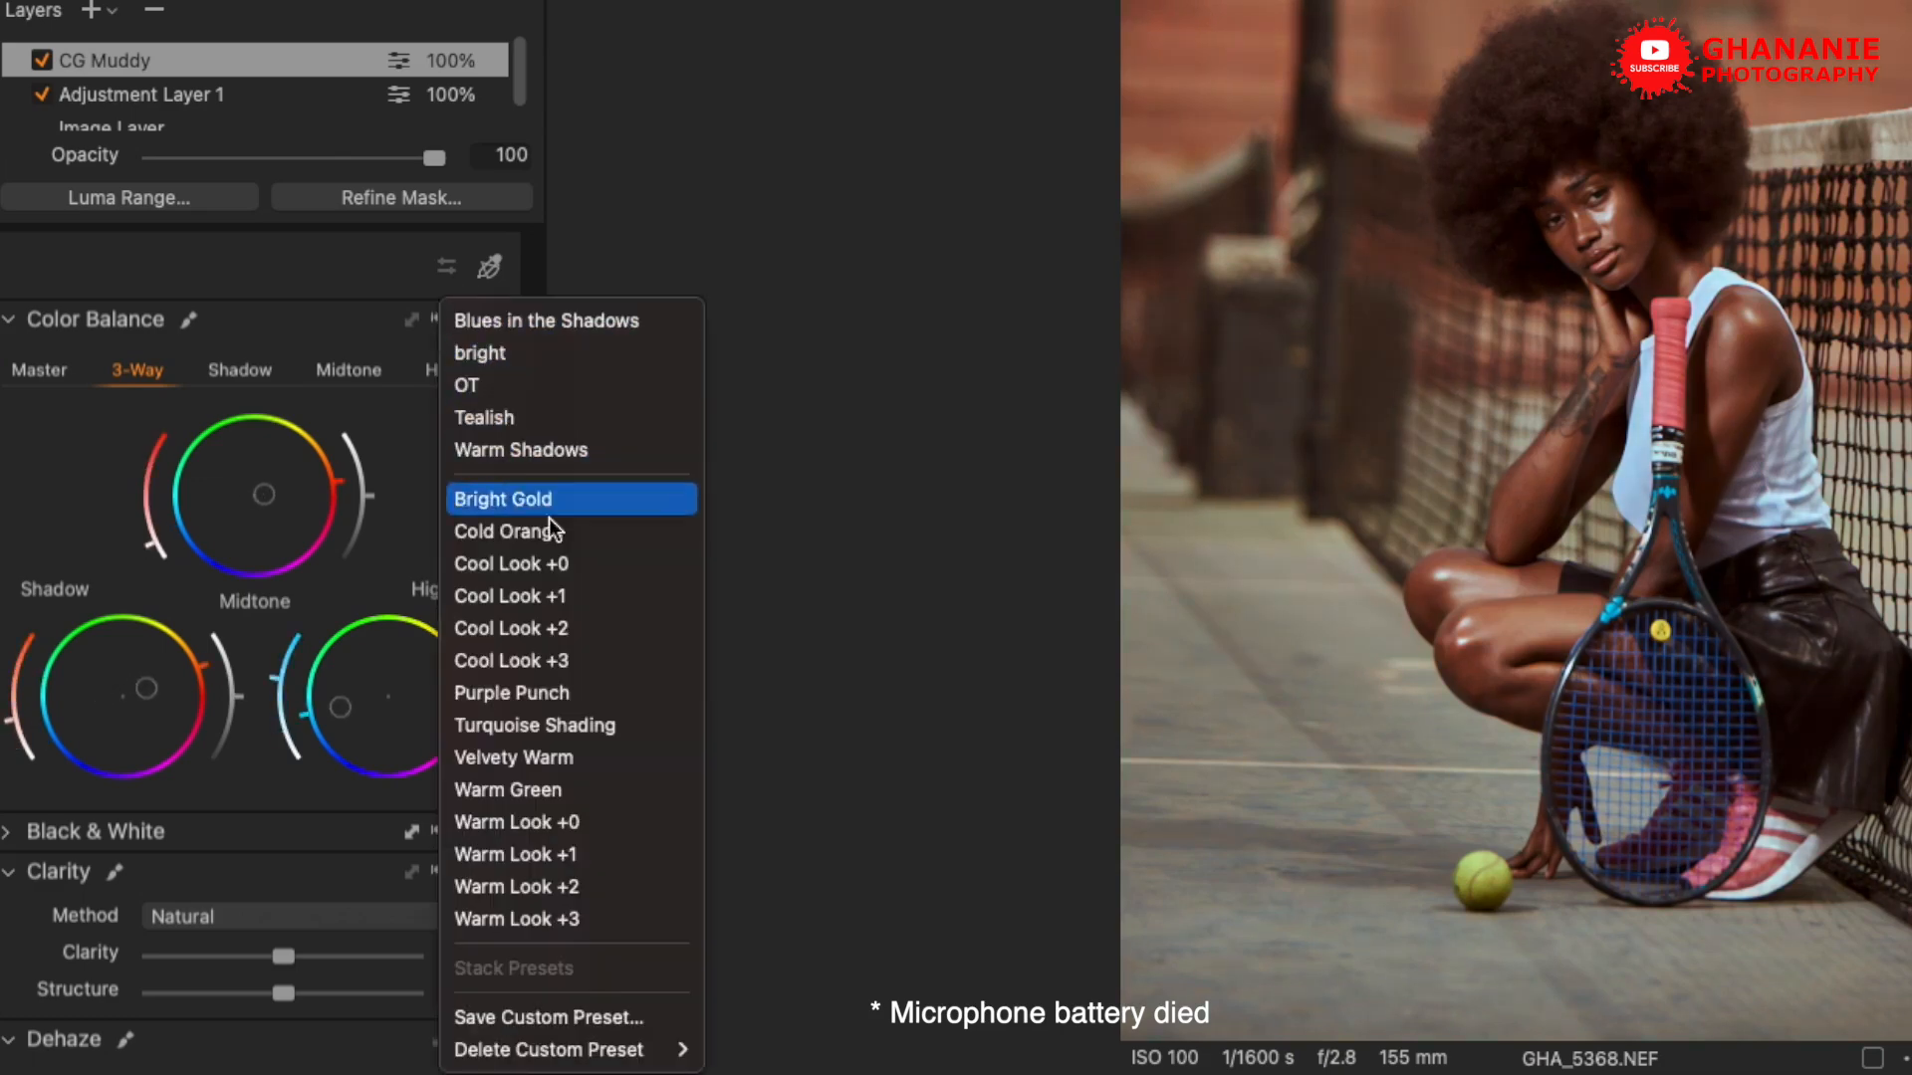
click(613, 1026)
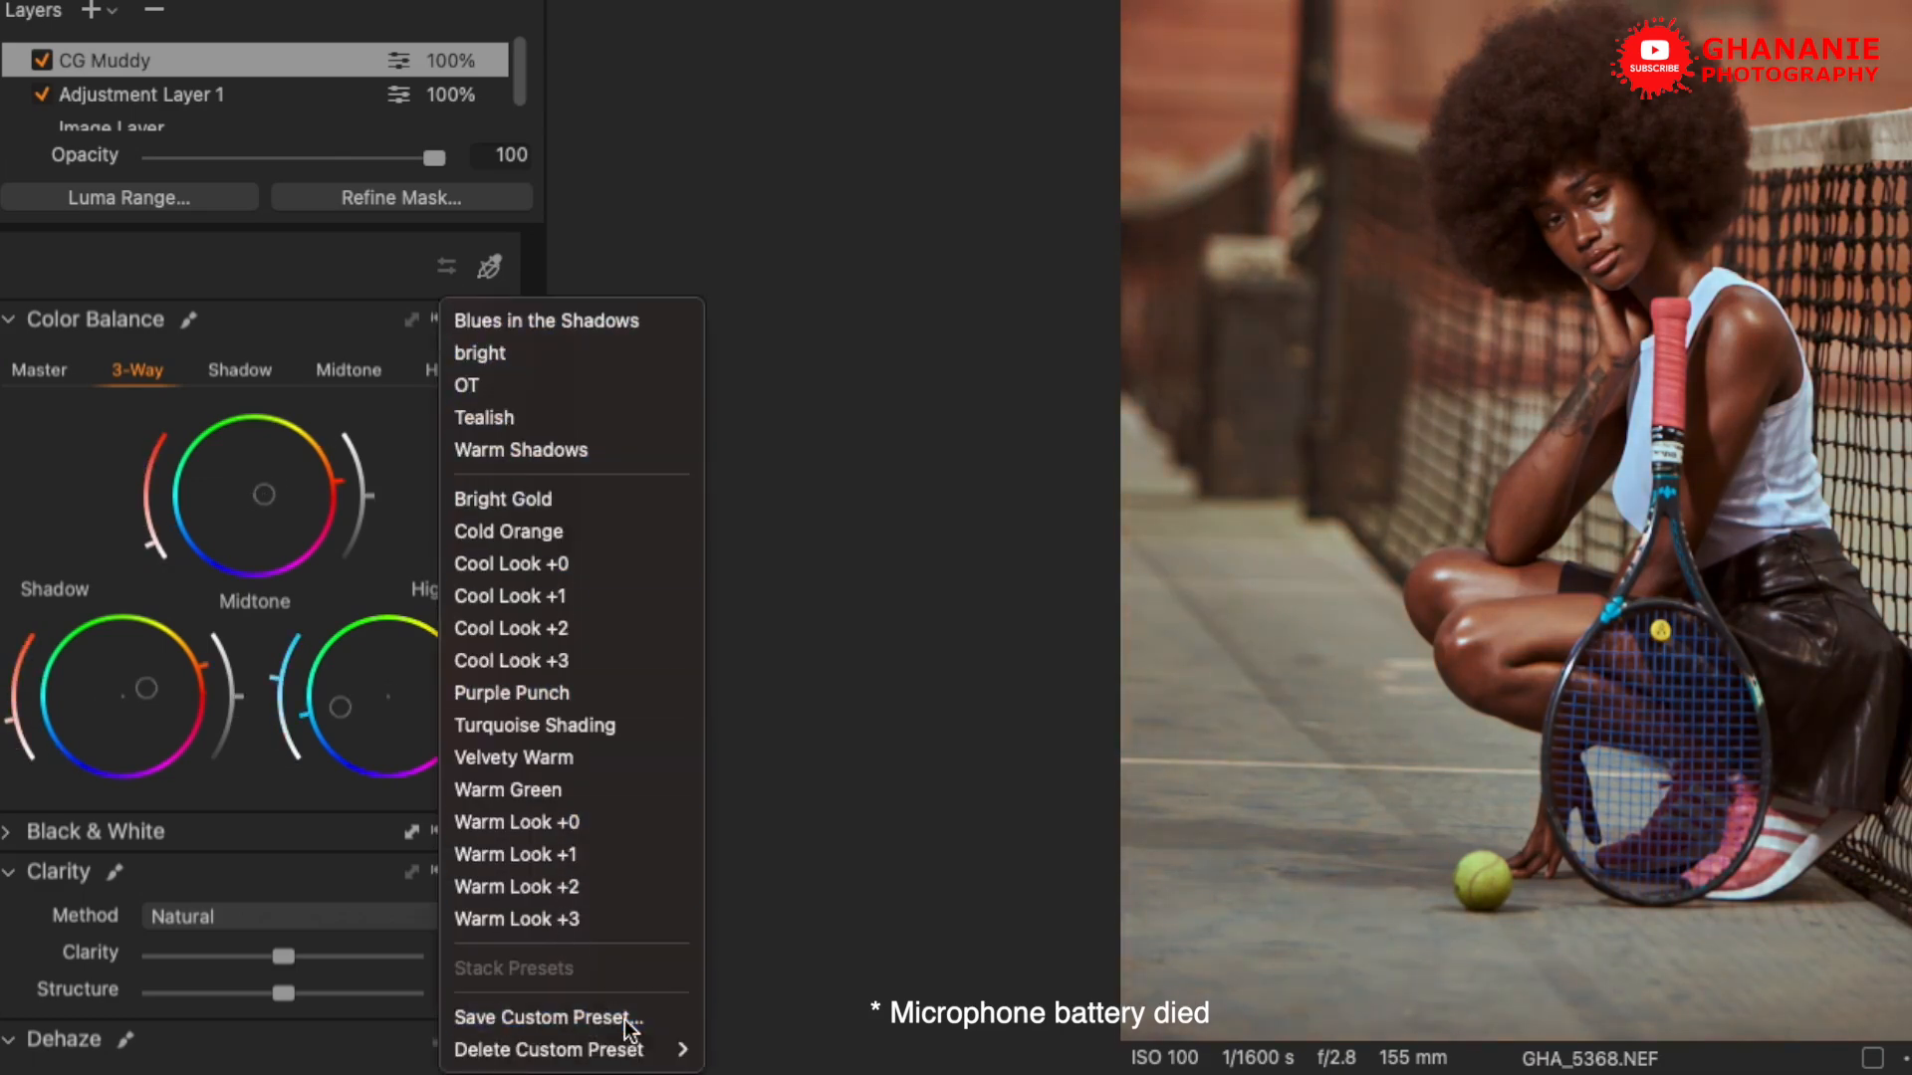
click(519, 610)
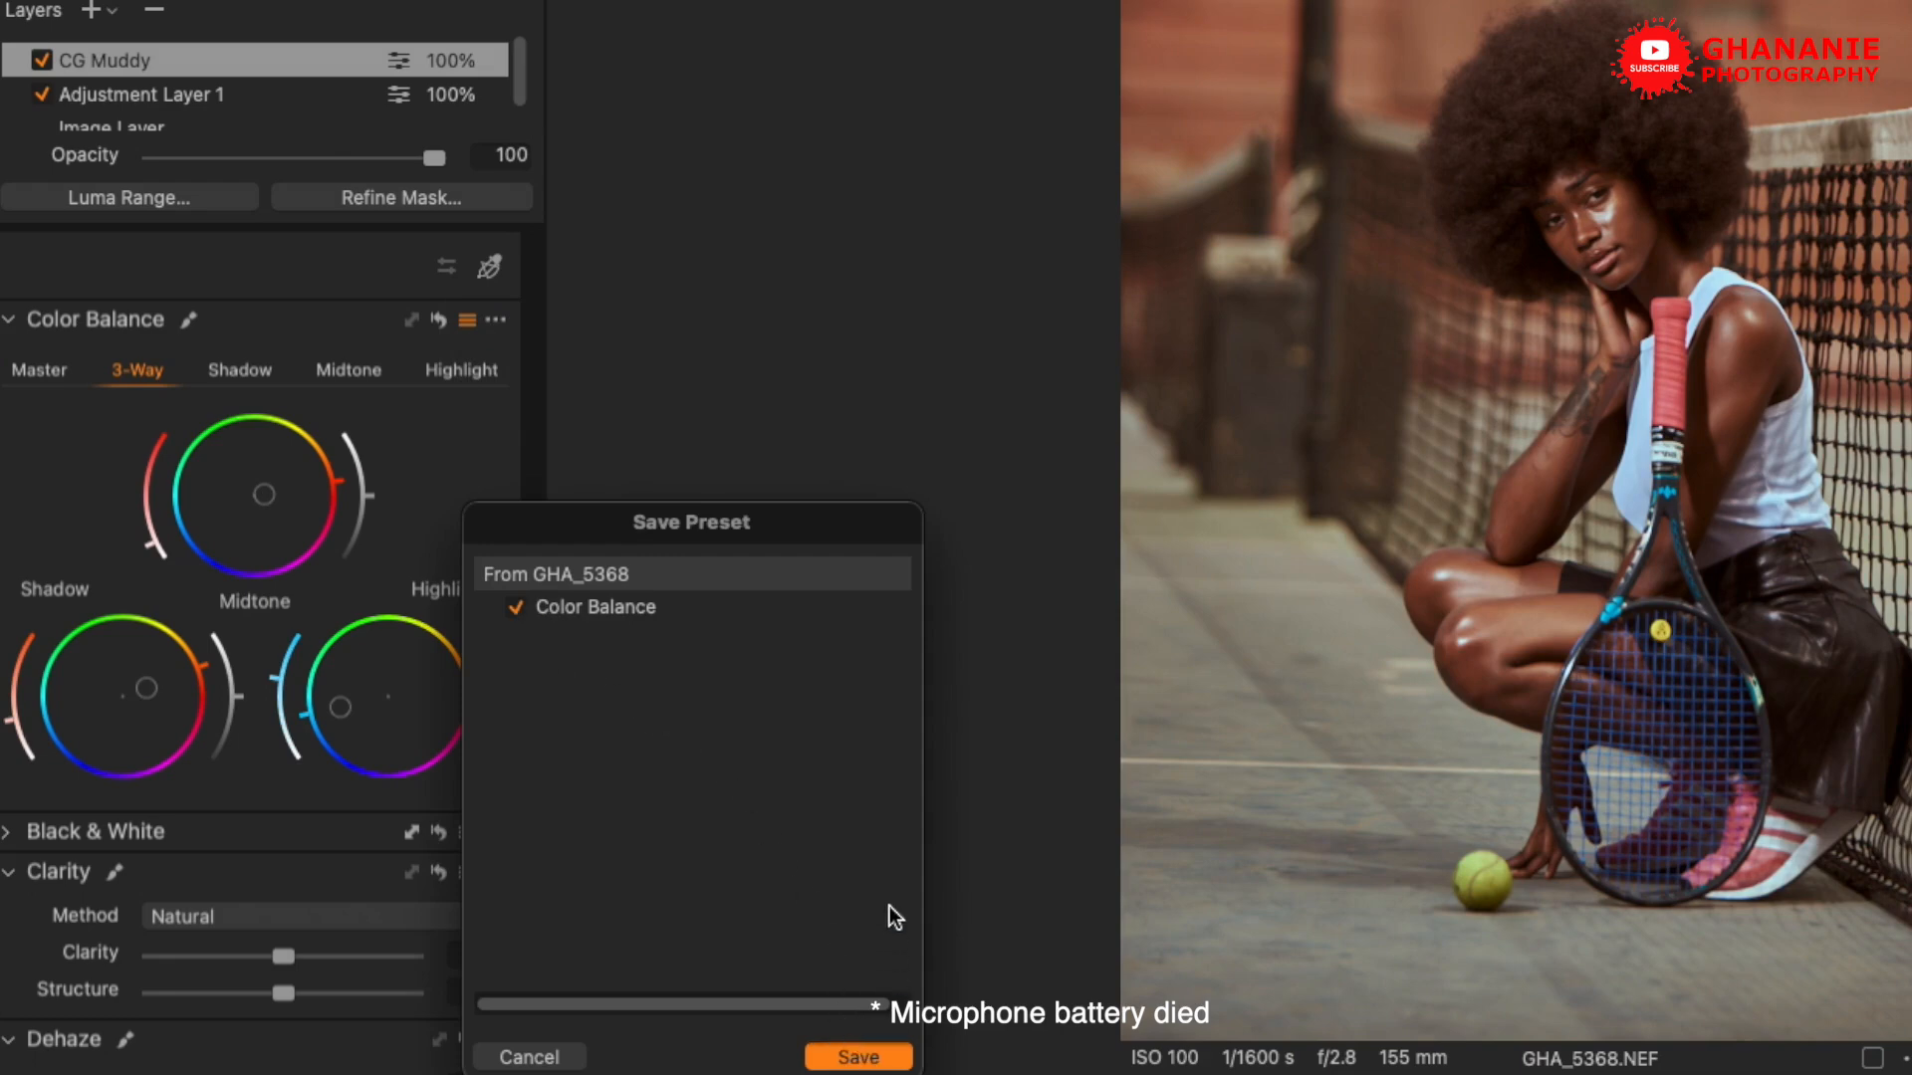
key(Return)
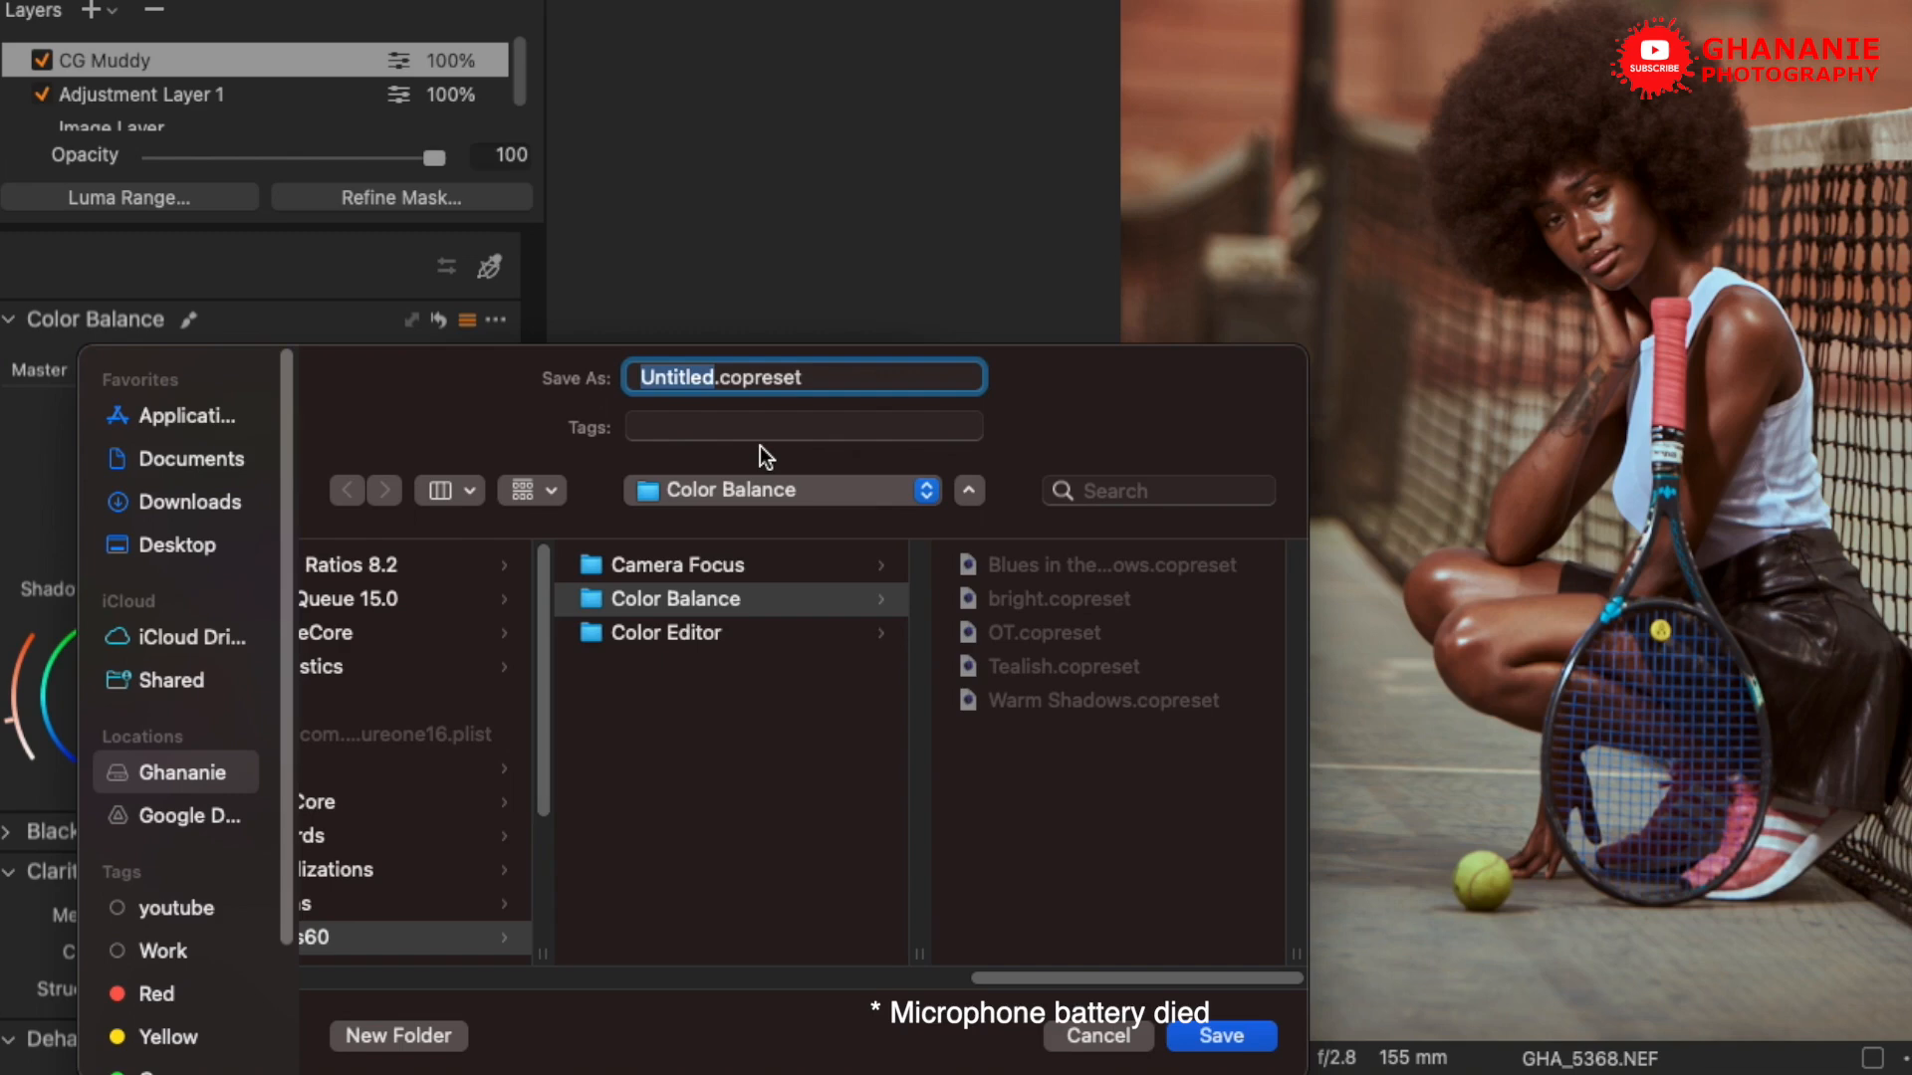
text(CG Muddy)
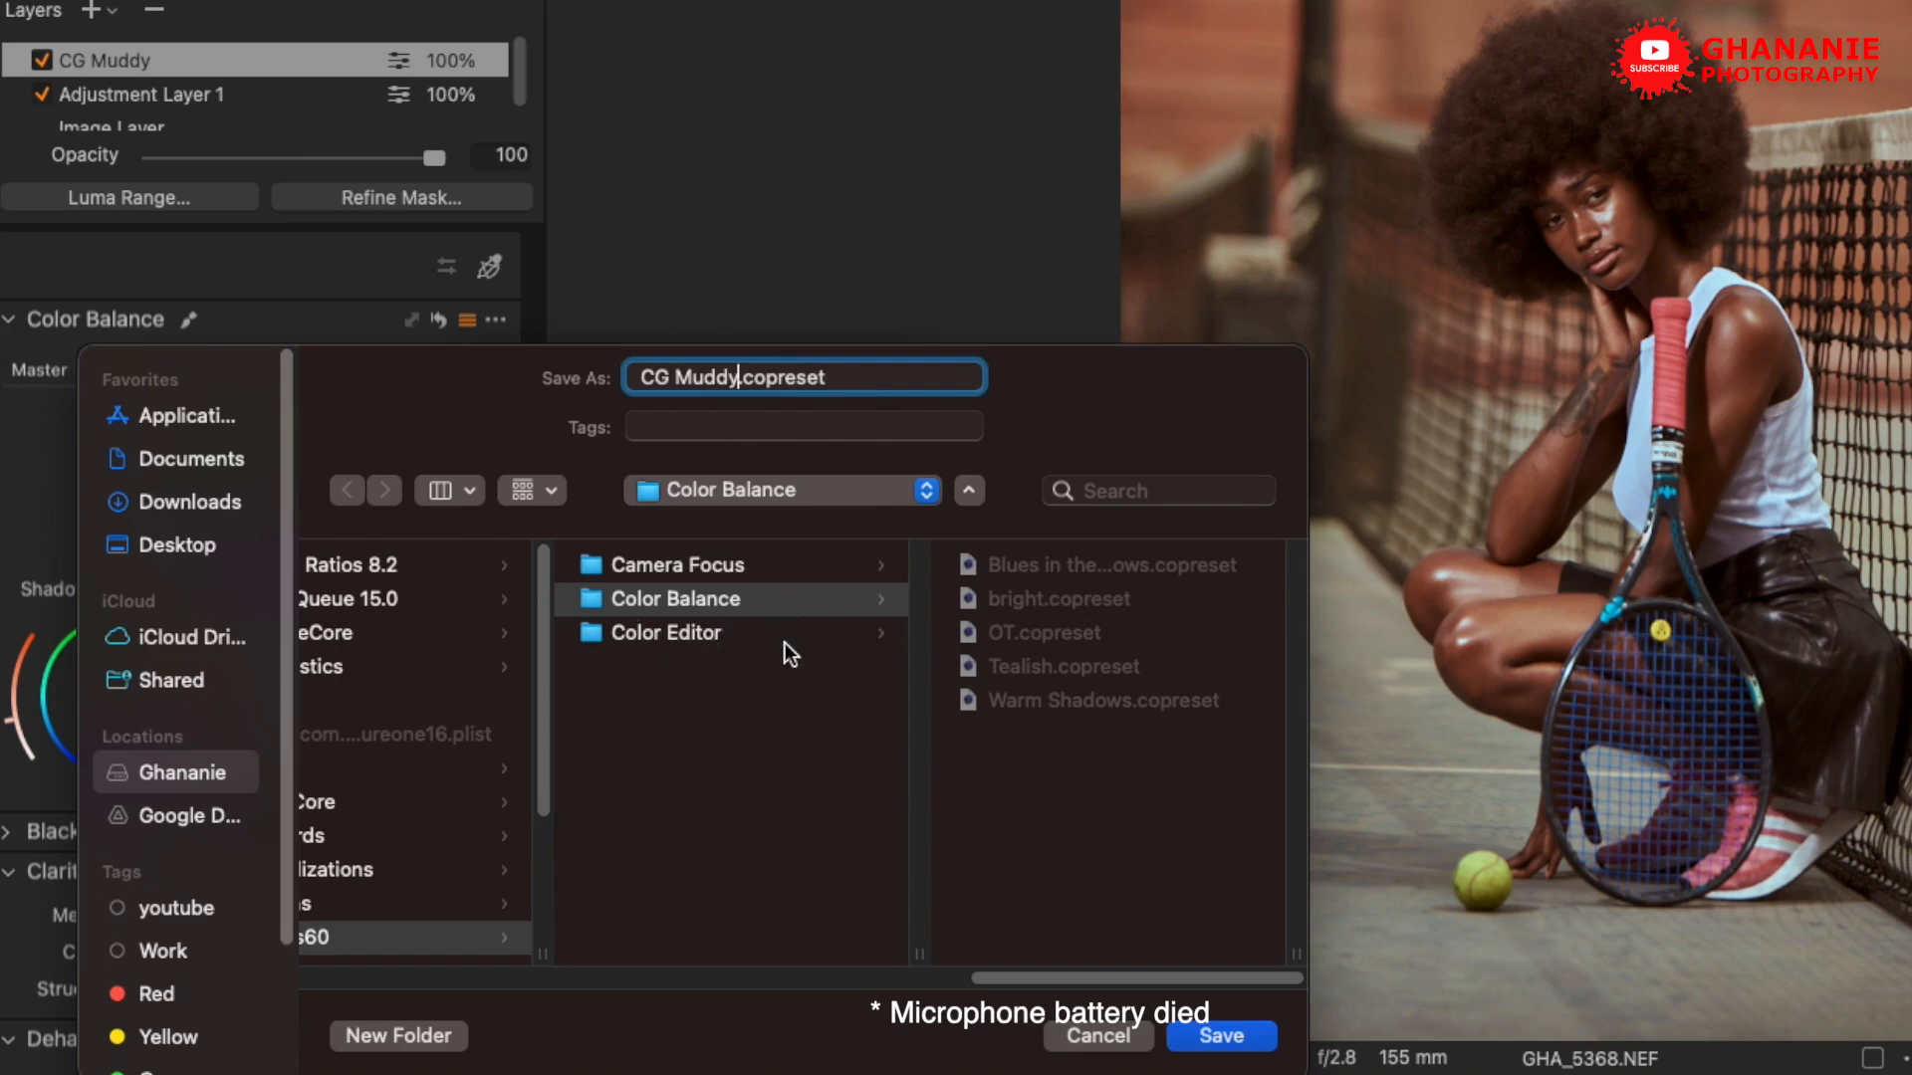
click(1230, 1043)
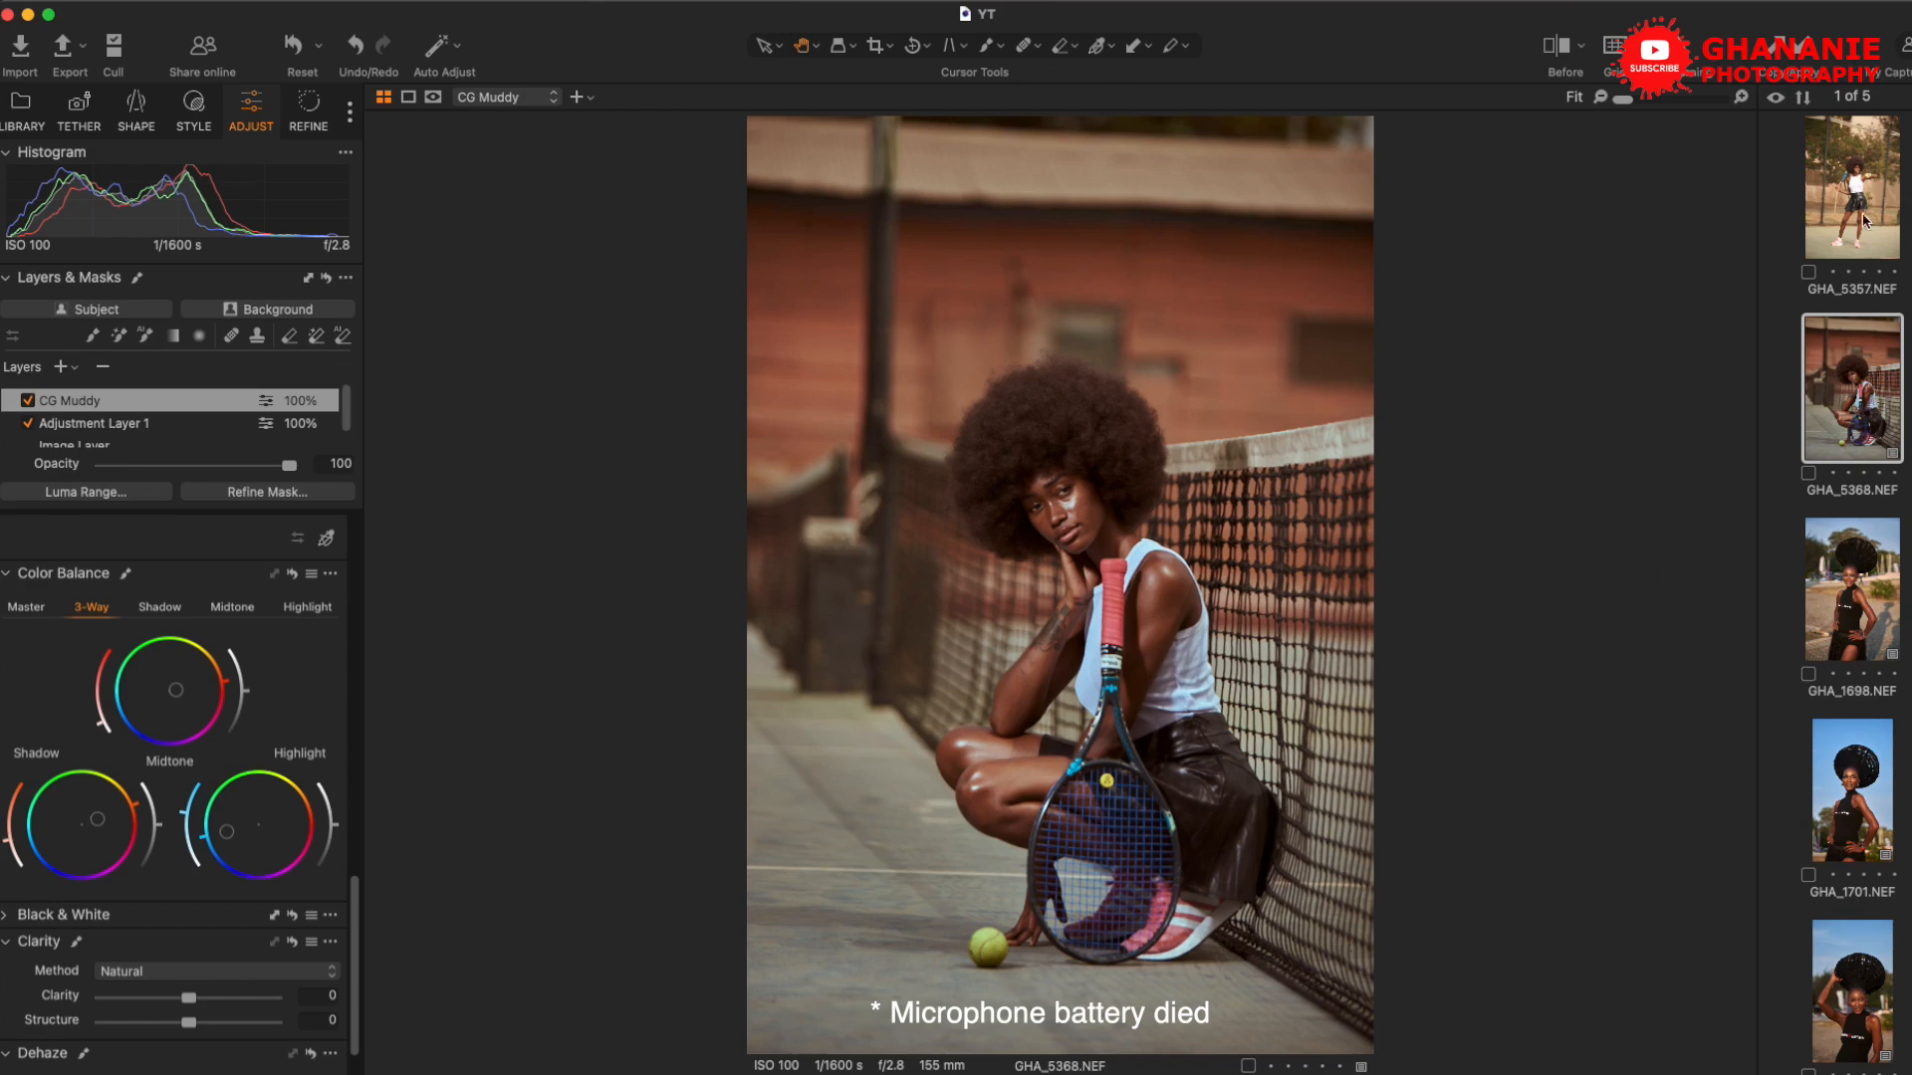
Apply the custom Color Balance preset CG Muddy to photo GHA_5357 on a new layer
click(1866, 221)
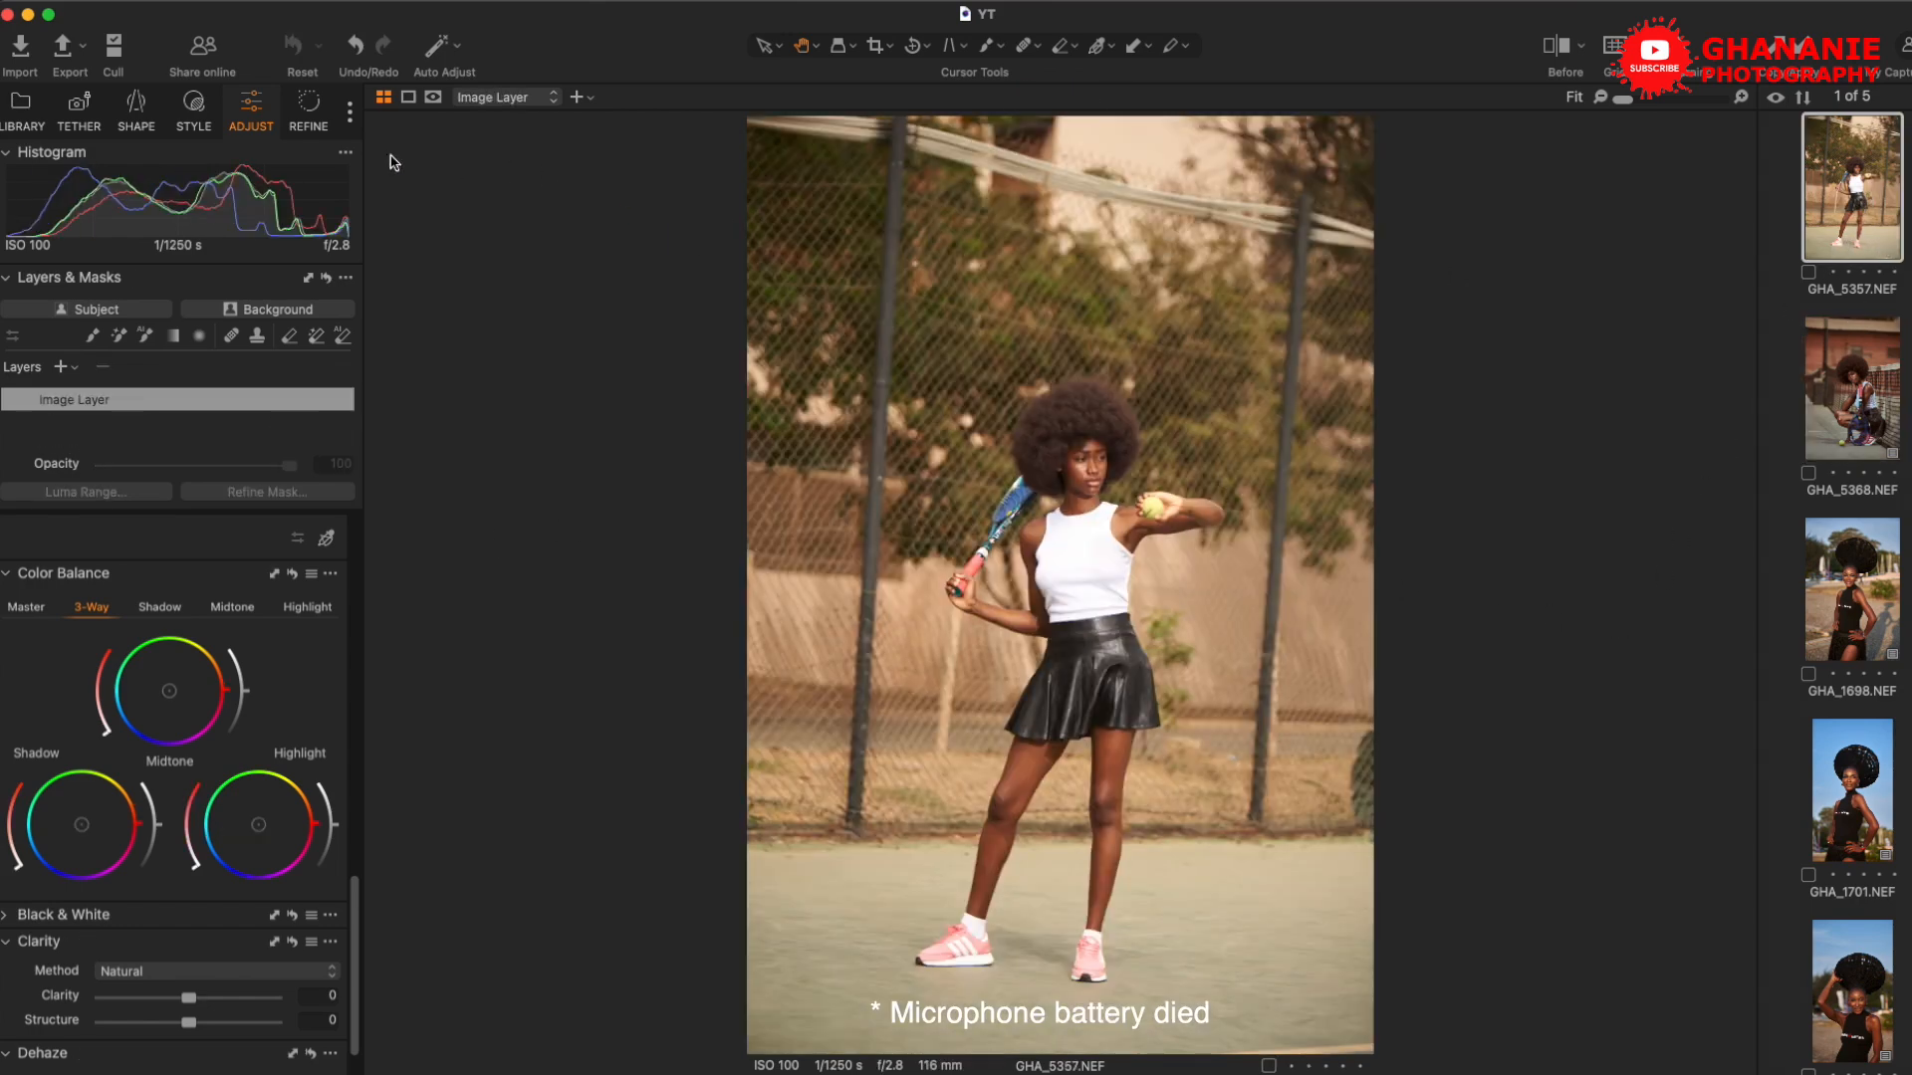
click(194, 106)
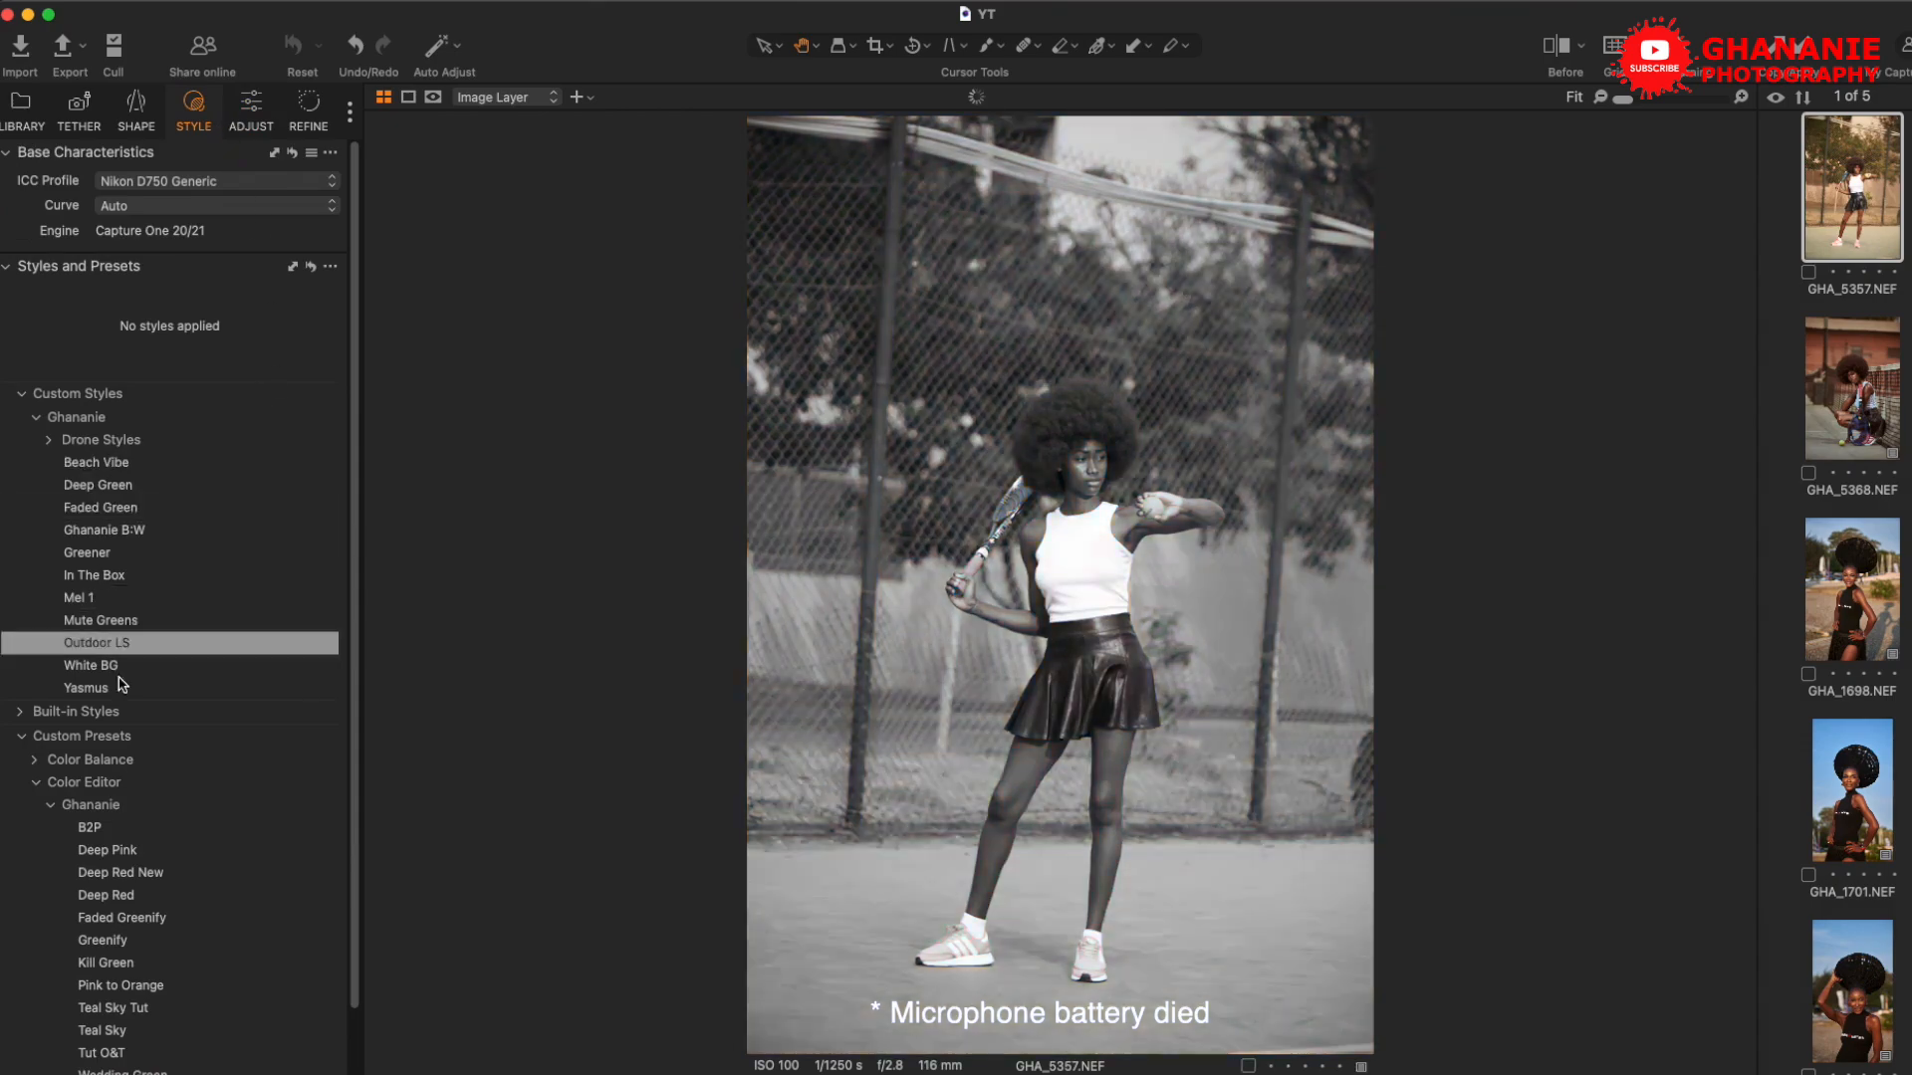
scroll(229, 847, down, 2)
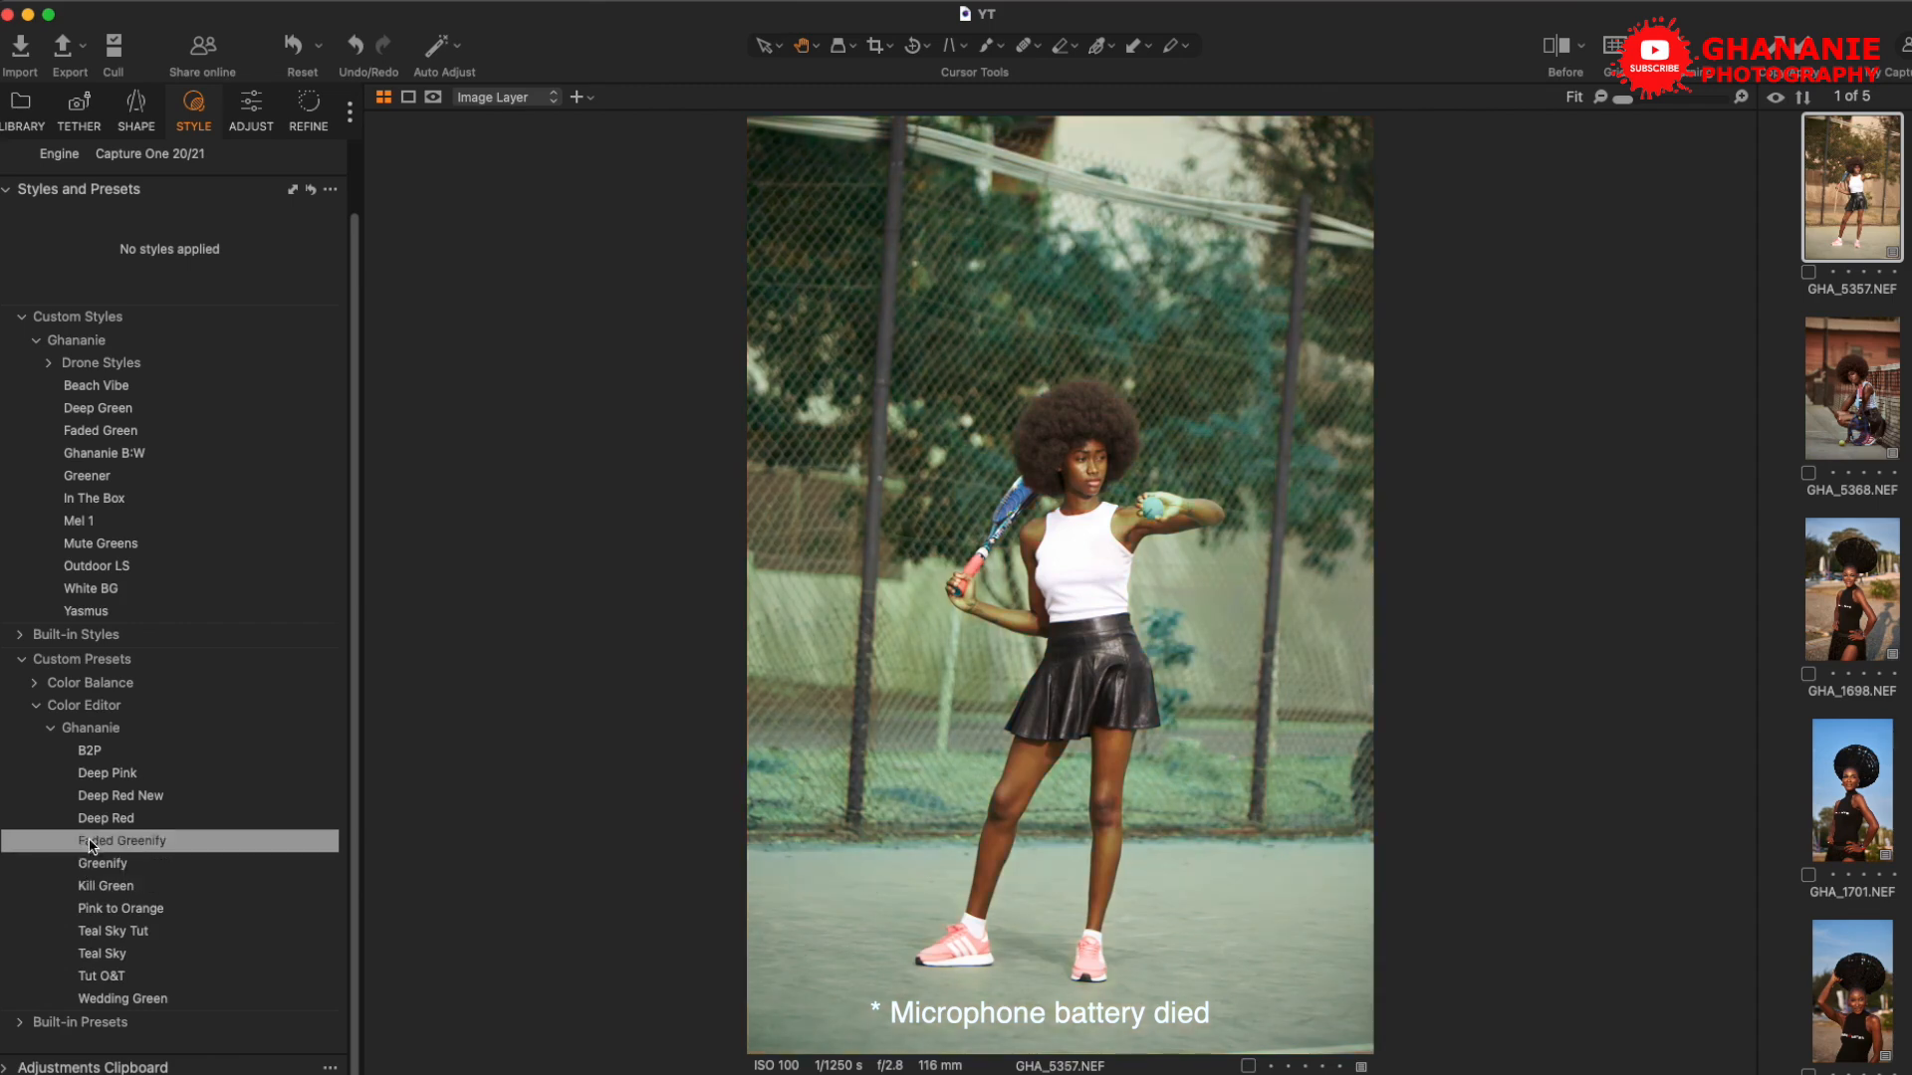
click(89, 683)
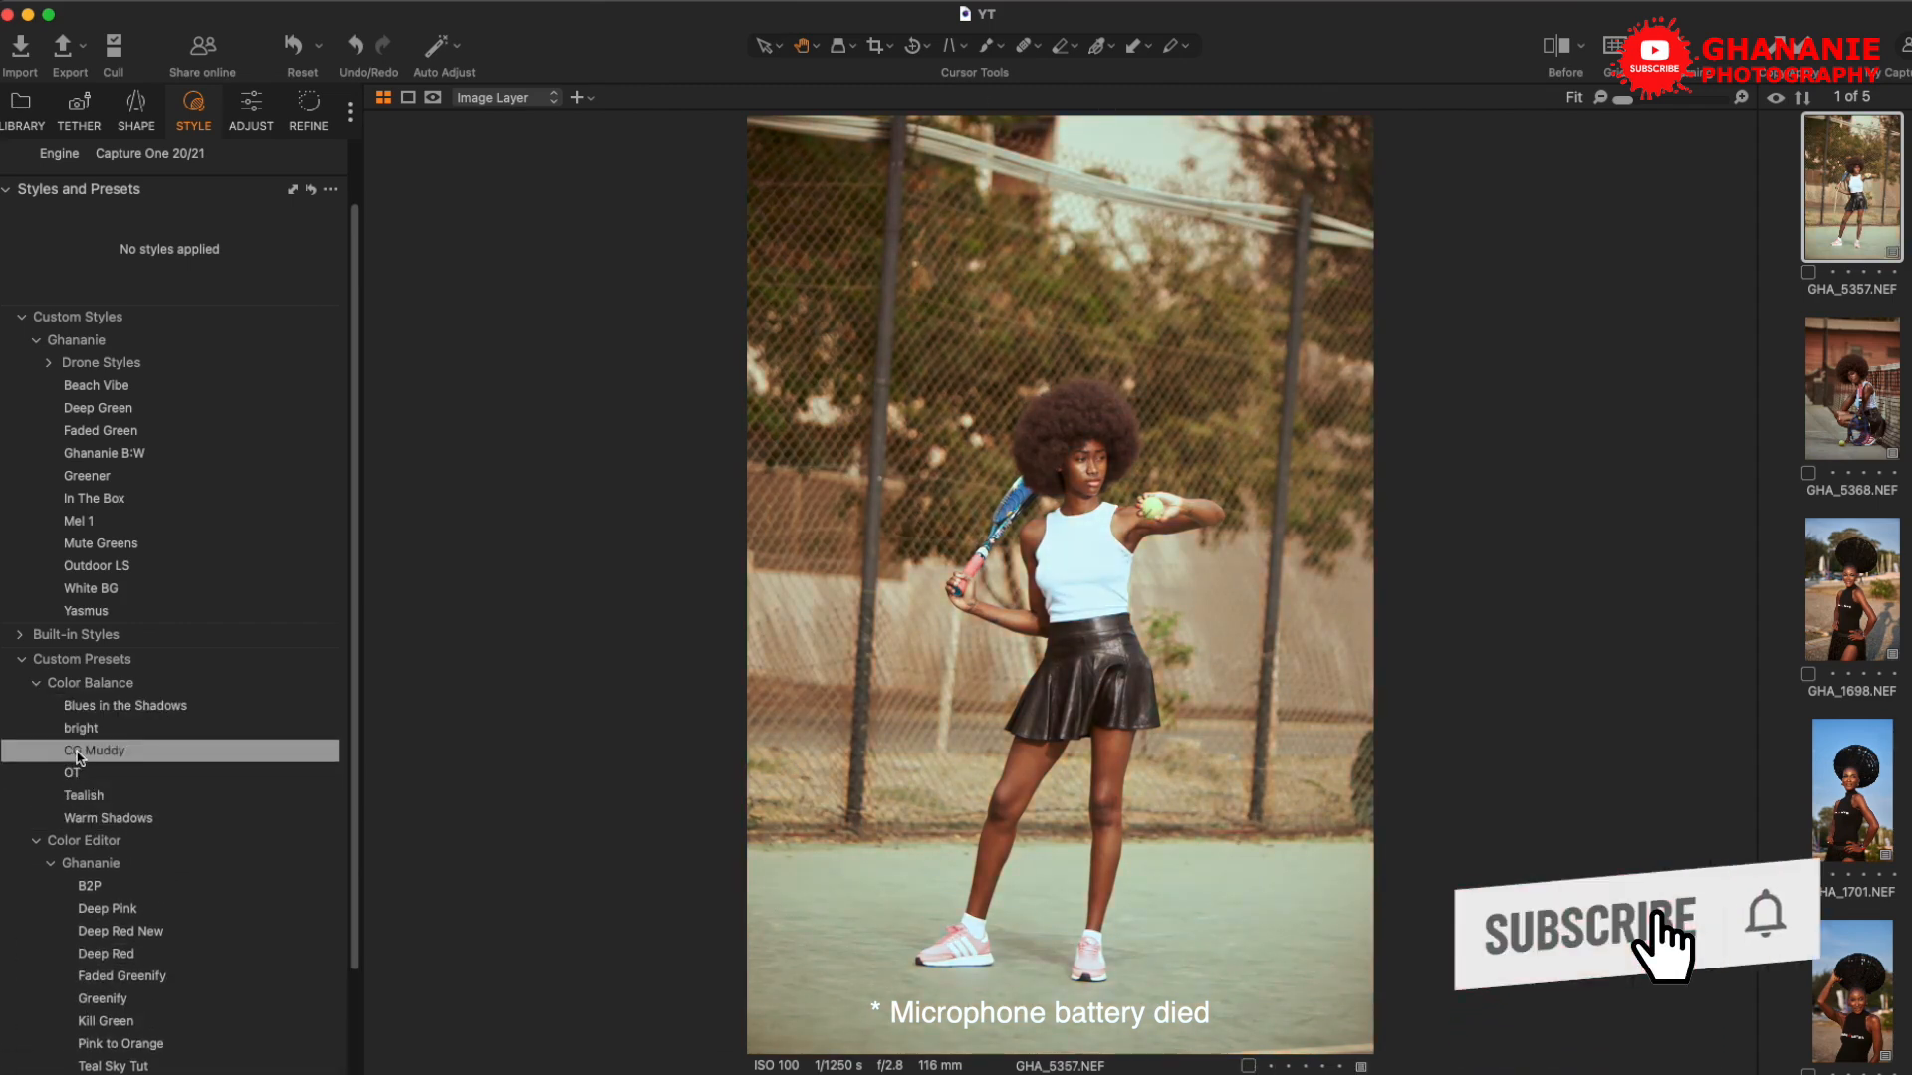
right_click(91, 754)
click(172, 809)
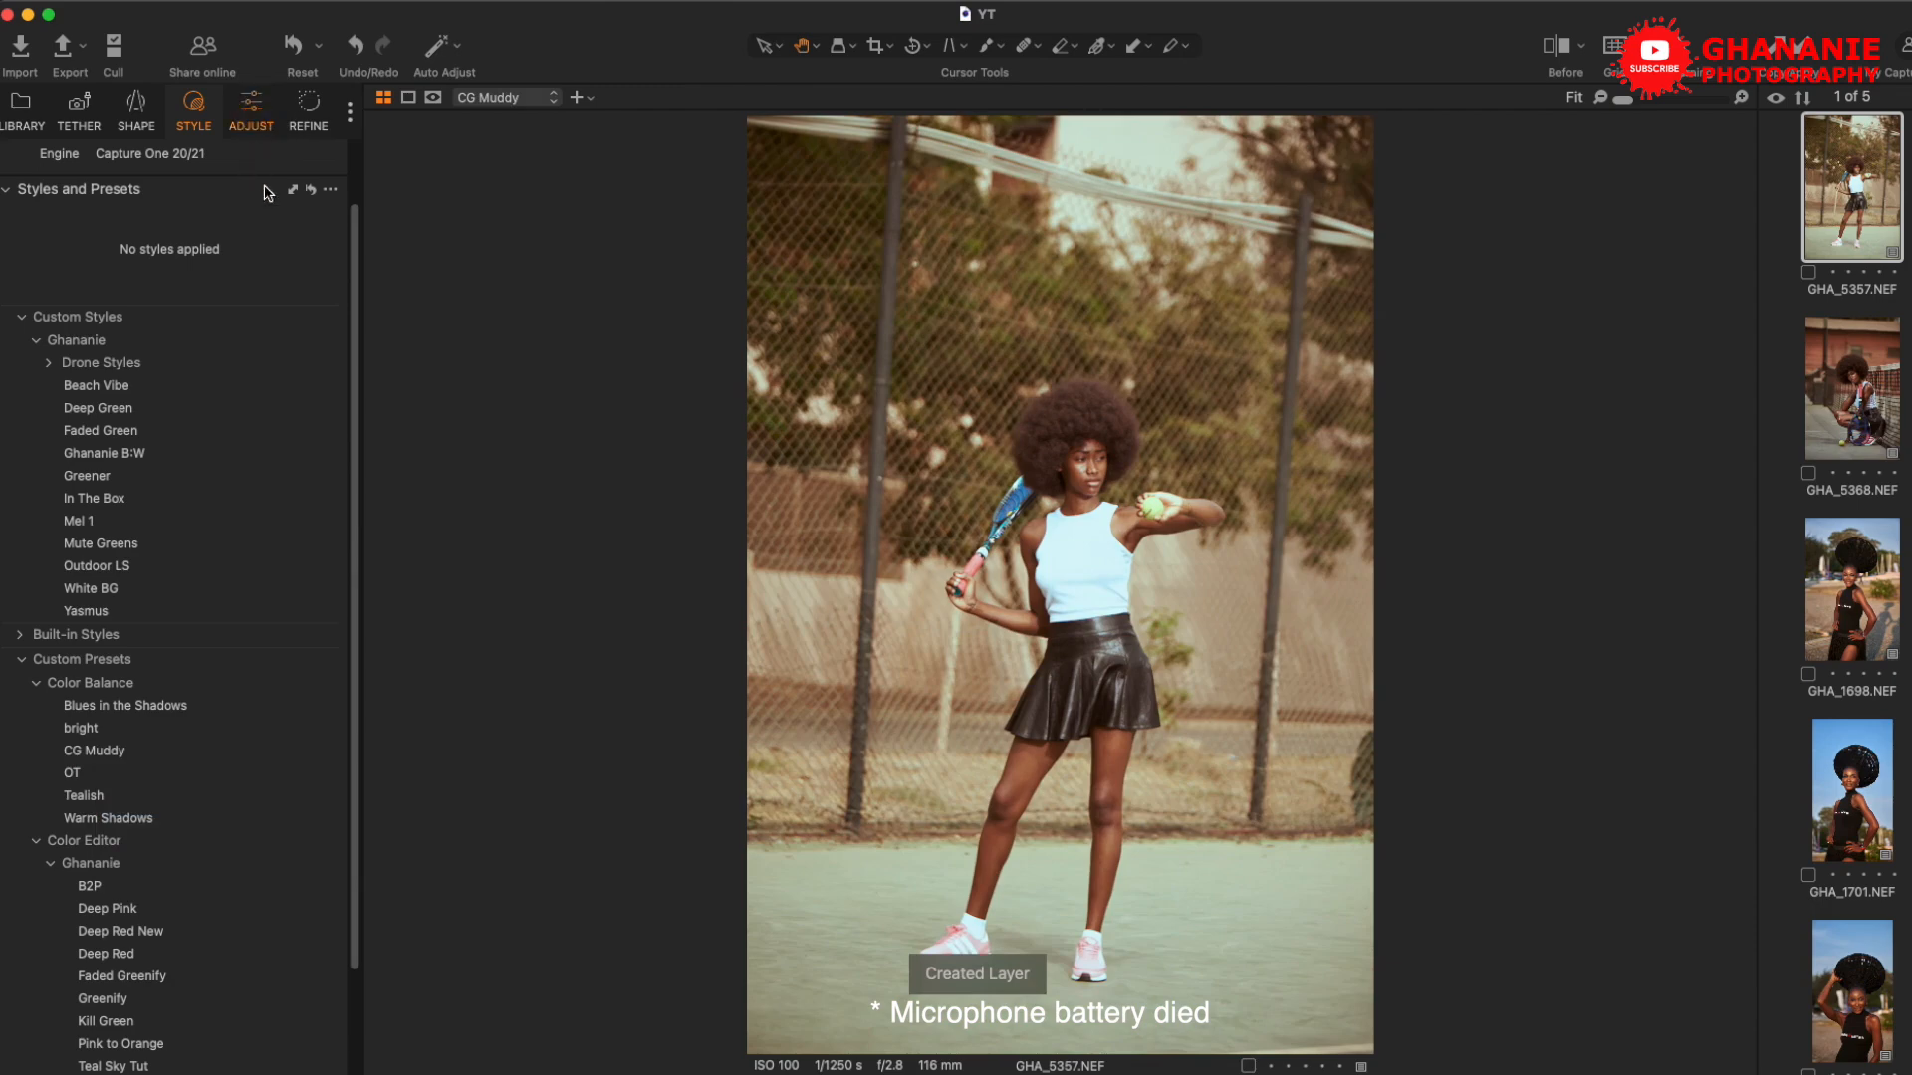
Compare GHA_5357 before and after the CG Muddy look, and close the comparison view
click(1561, 77)
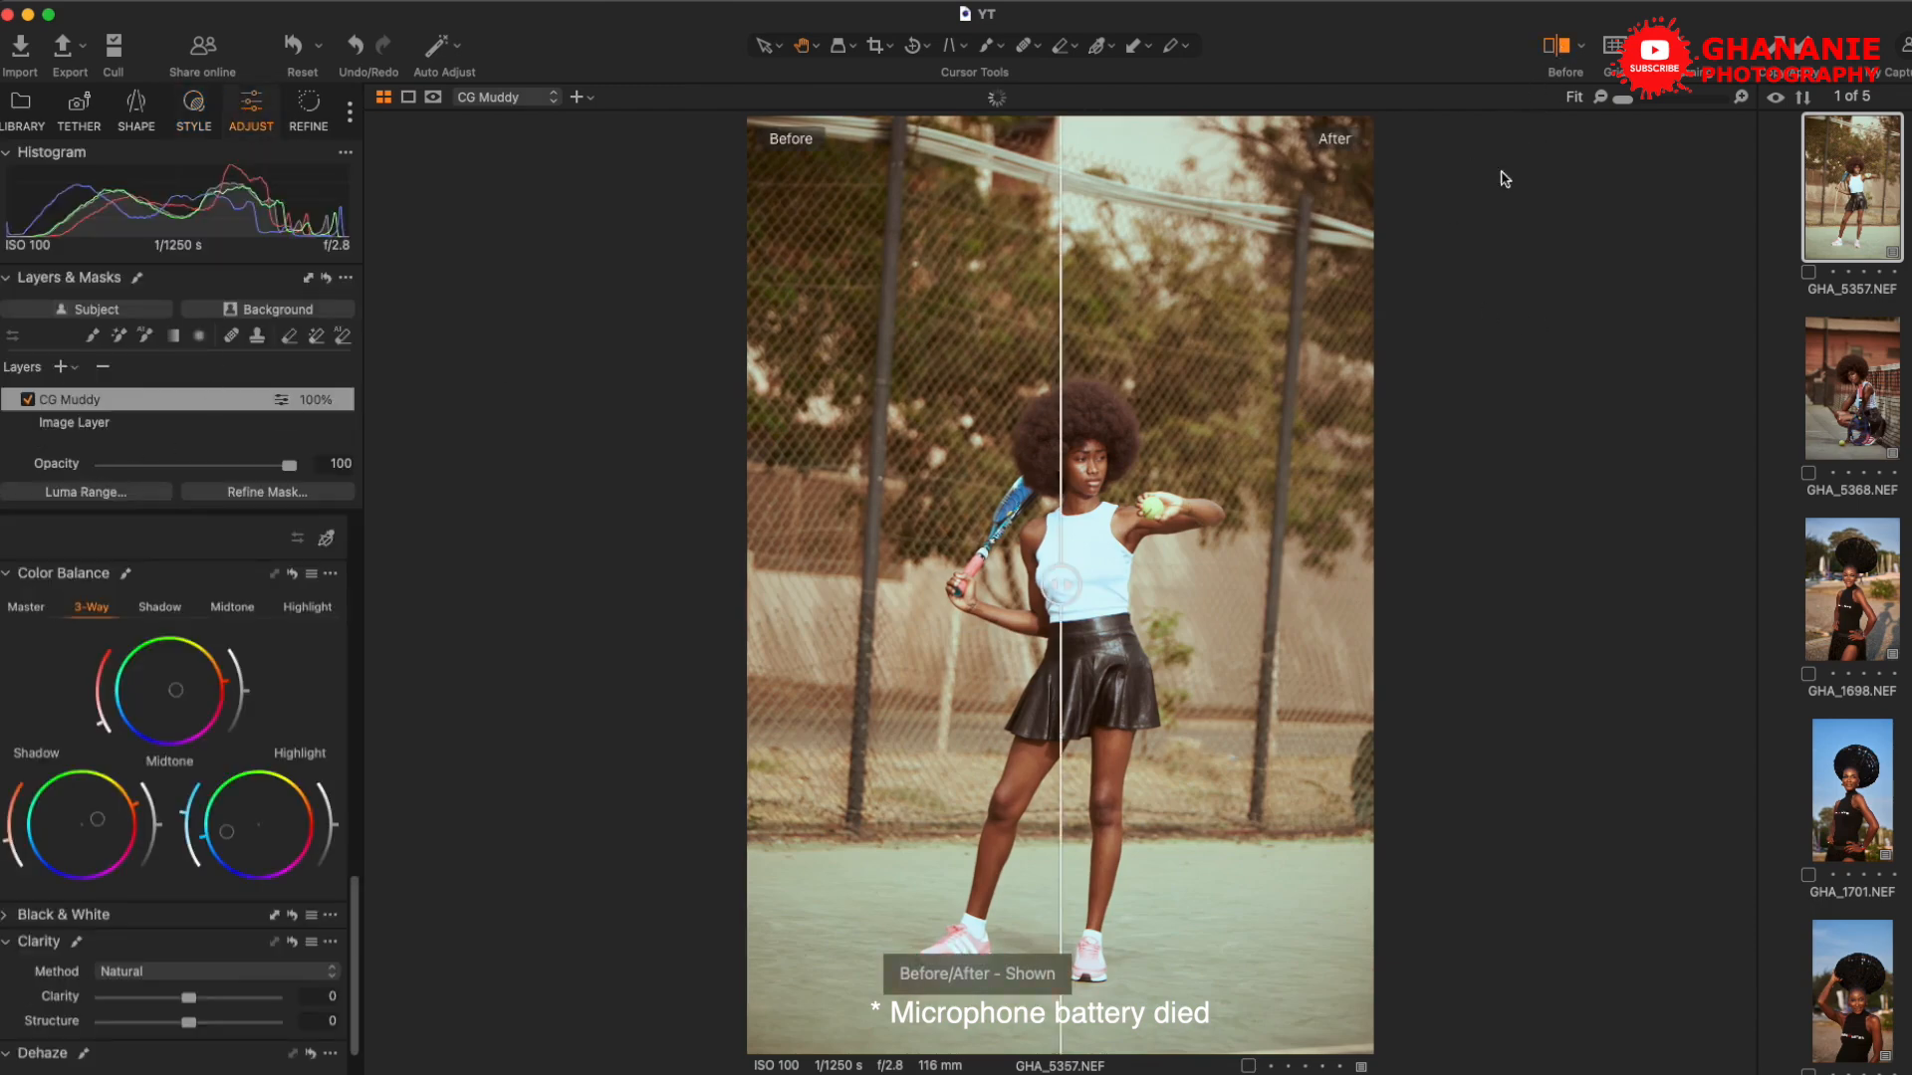
drag(1117, 575, 648, 661)
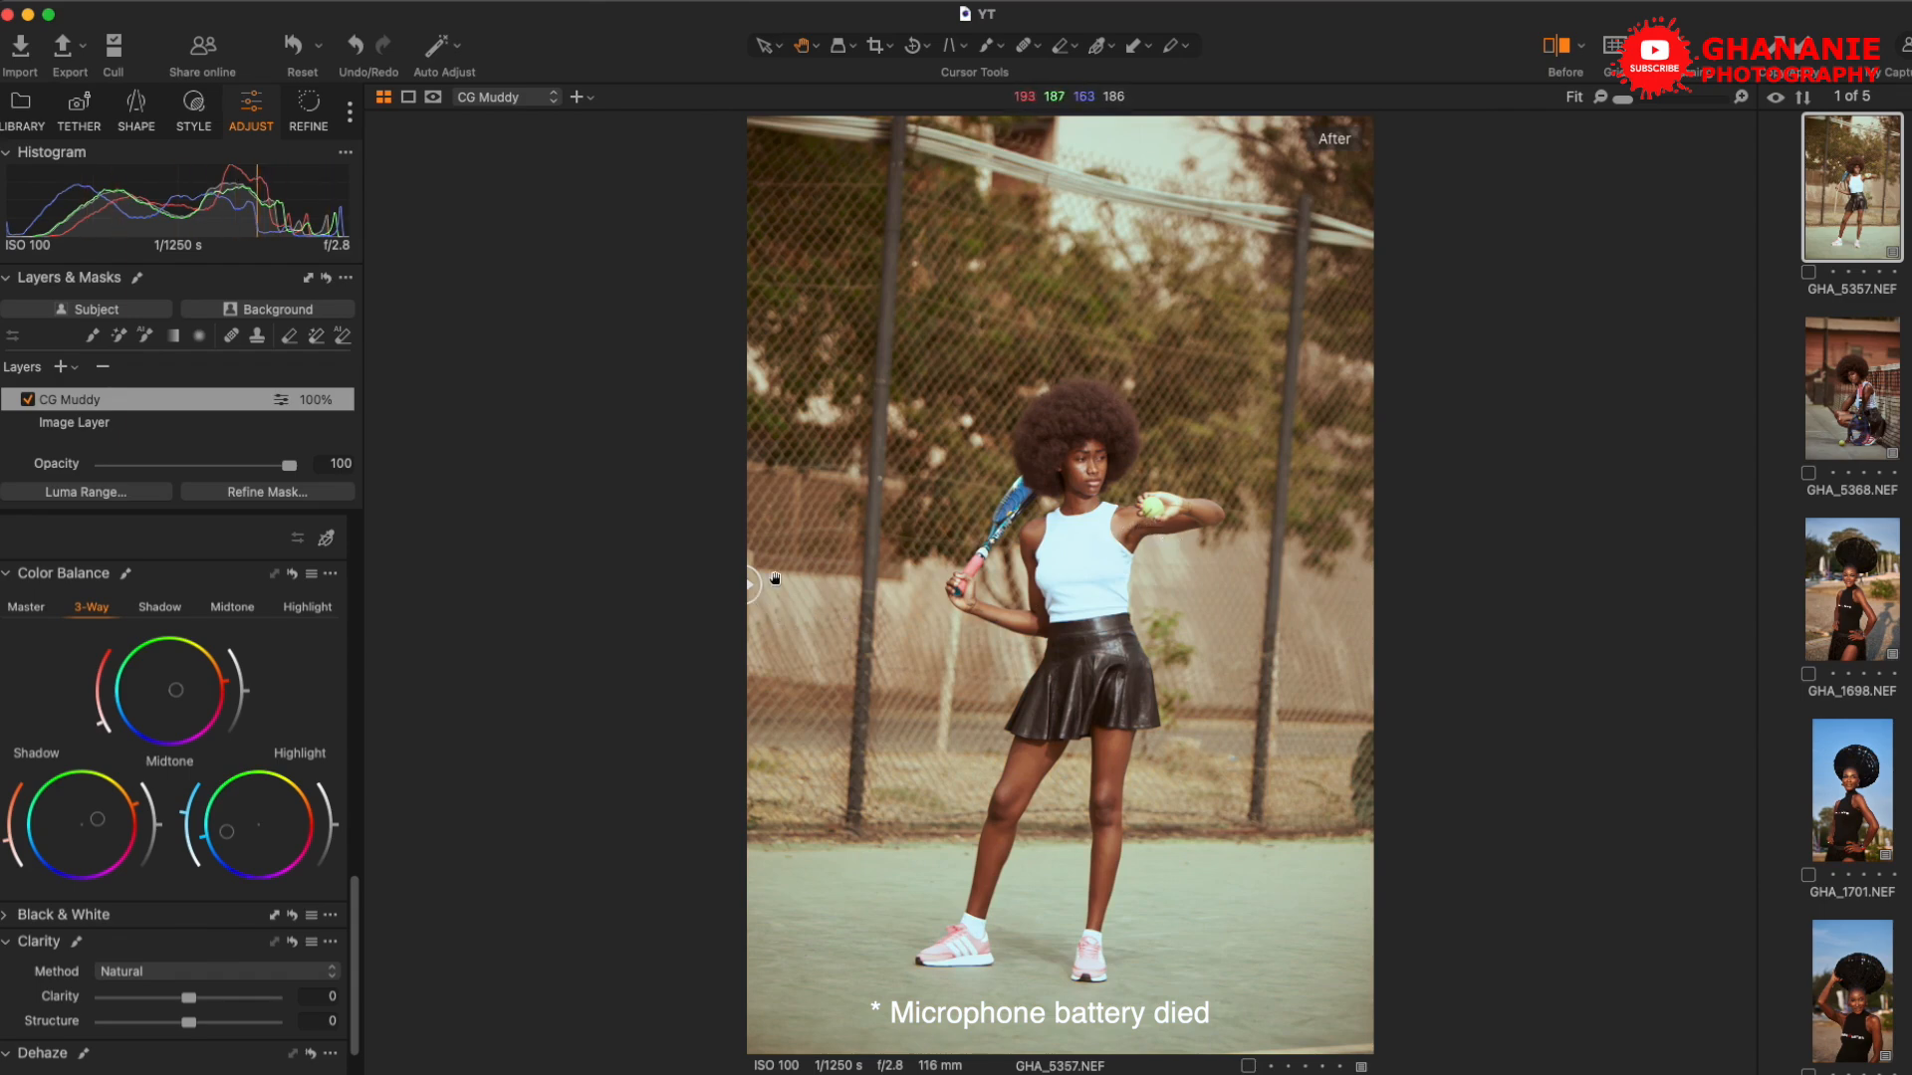
drag(751, 585, 749, 633)
click(1556, 50)
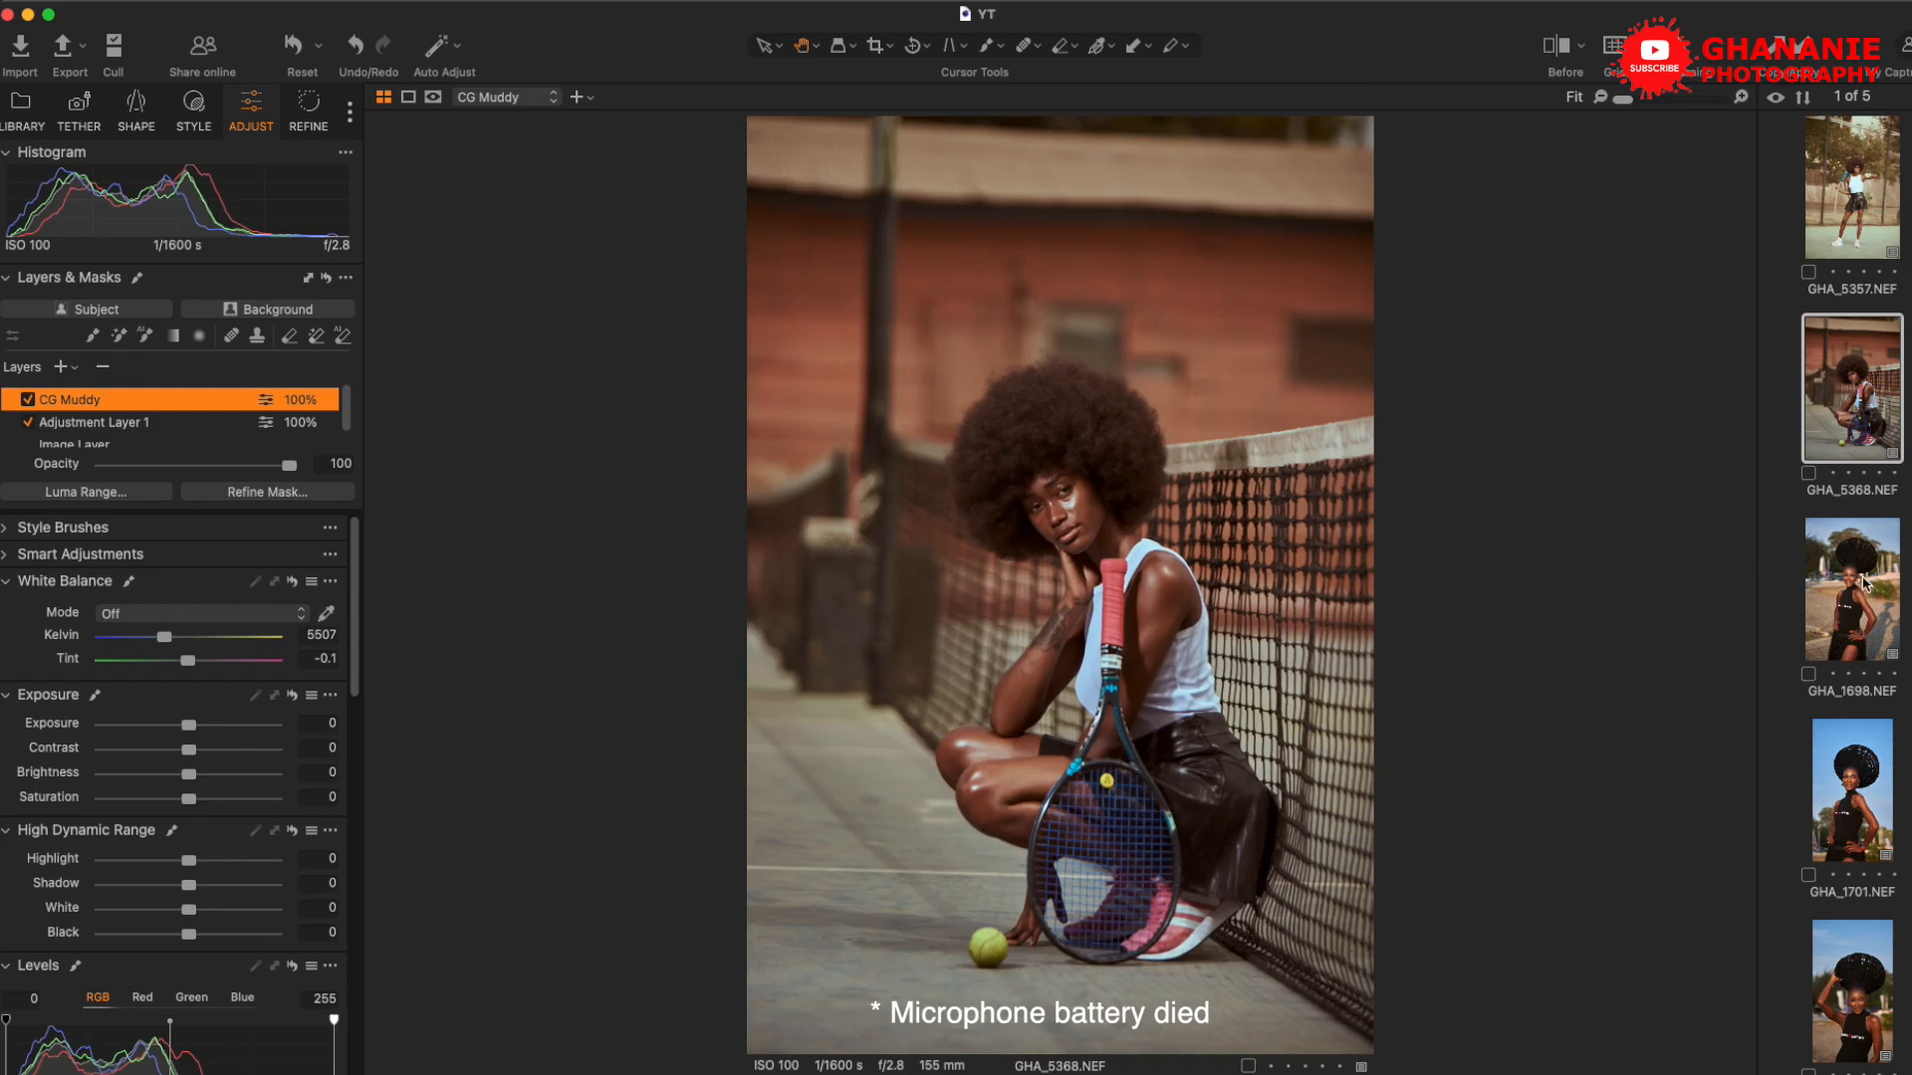
Apply the custom Color Balance preset CG Muddy to photo GHA_1698 on a new layer
click(1864, 585)
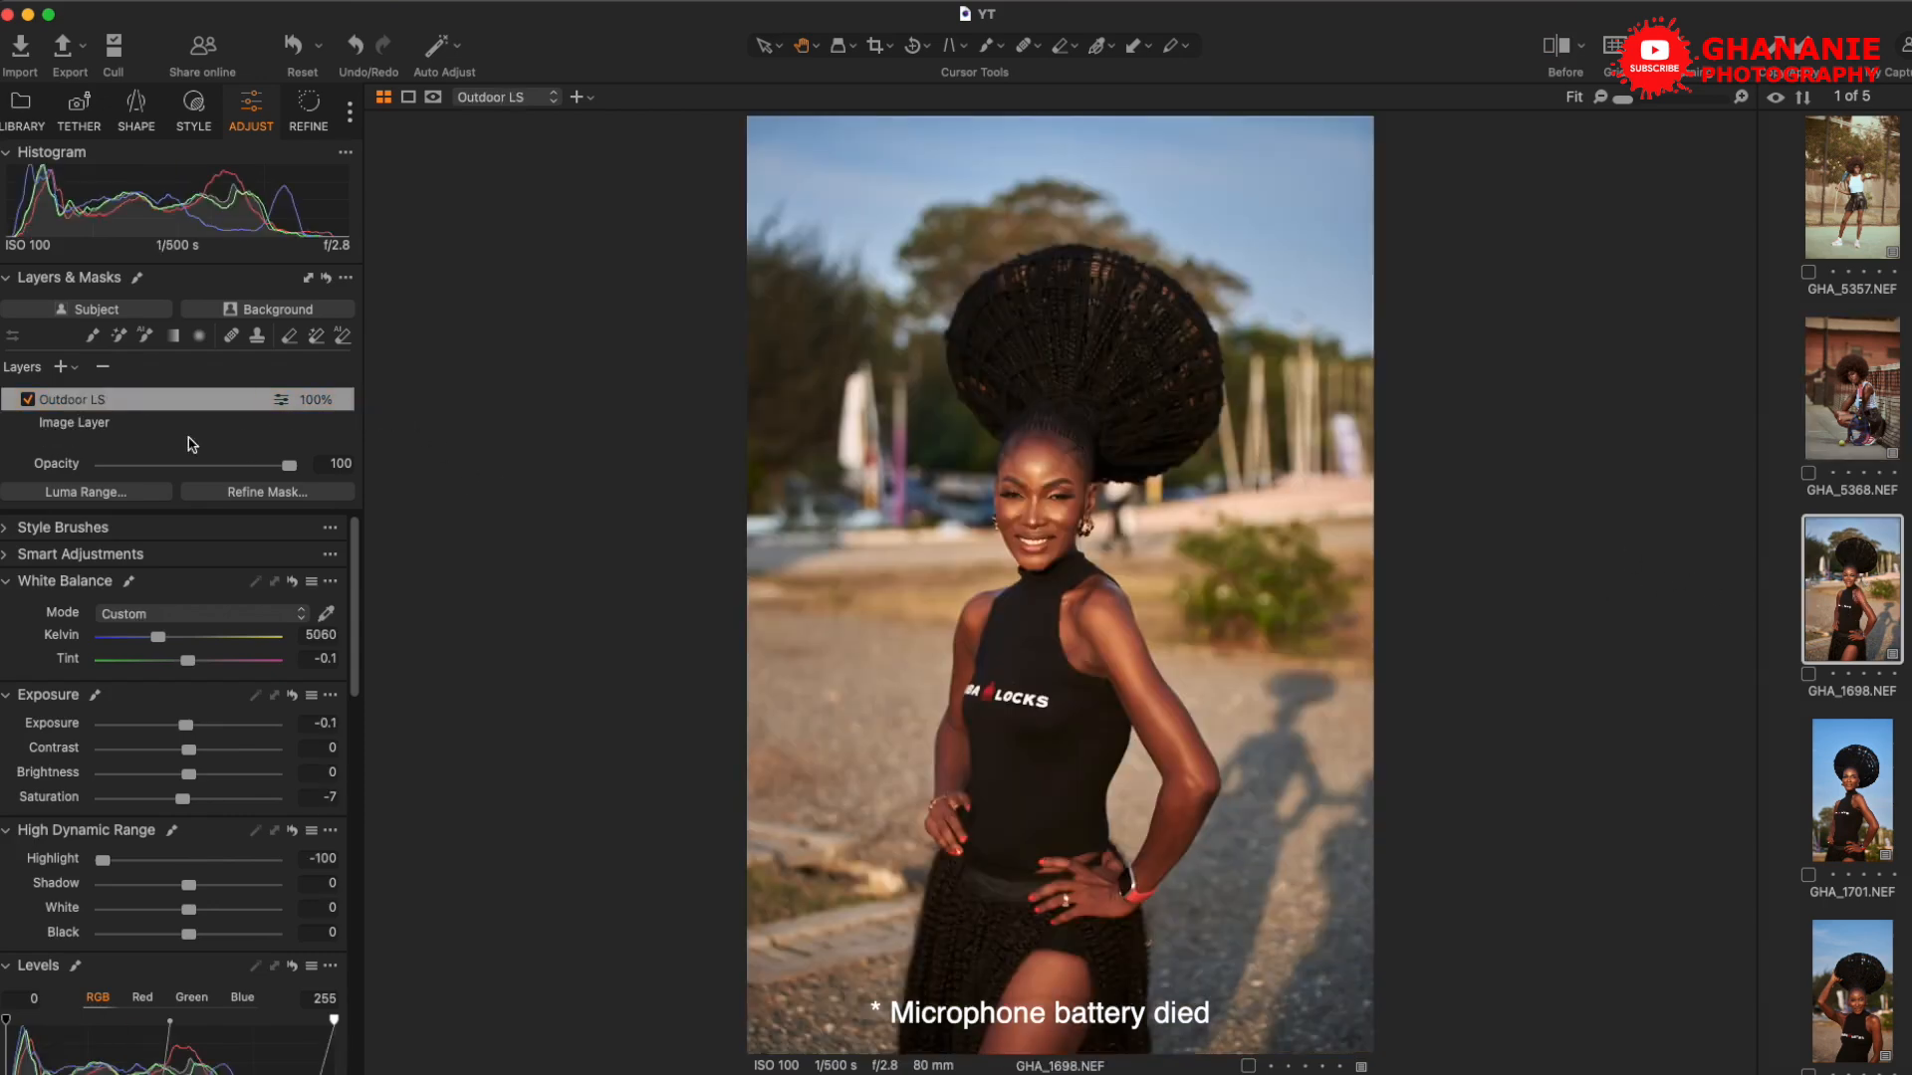
click(192, 111)
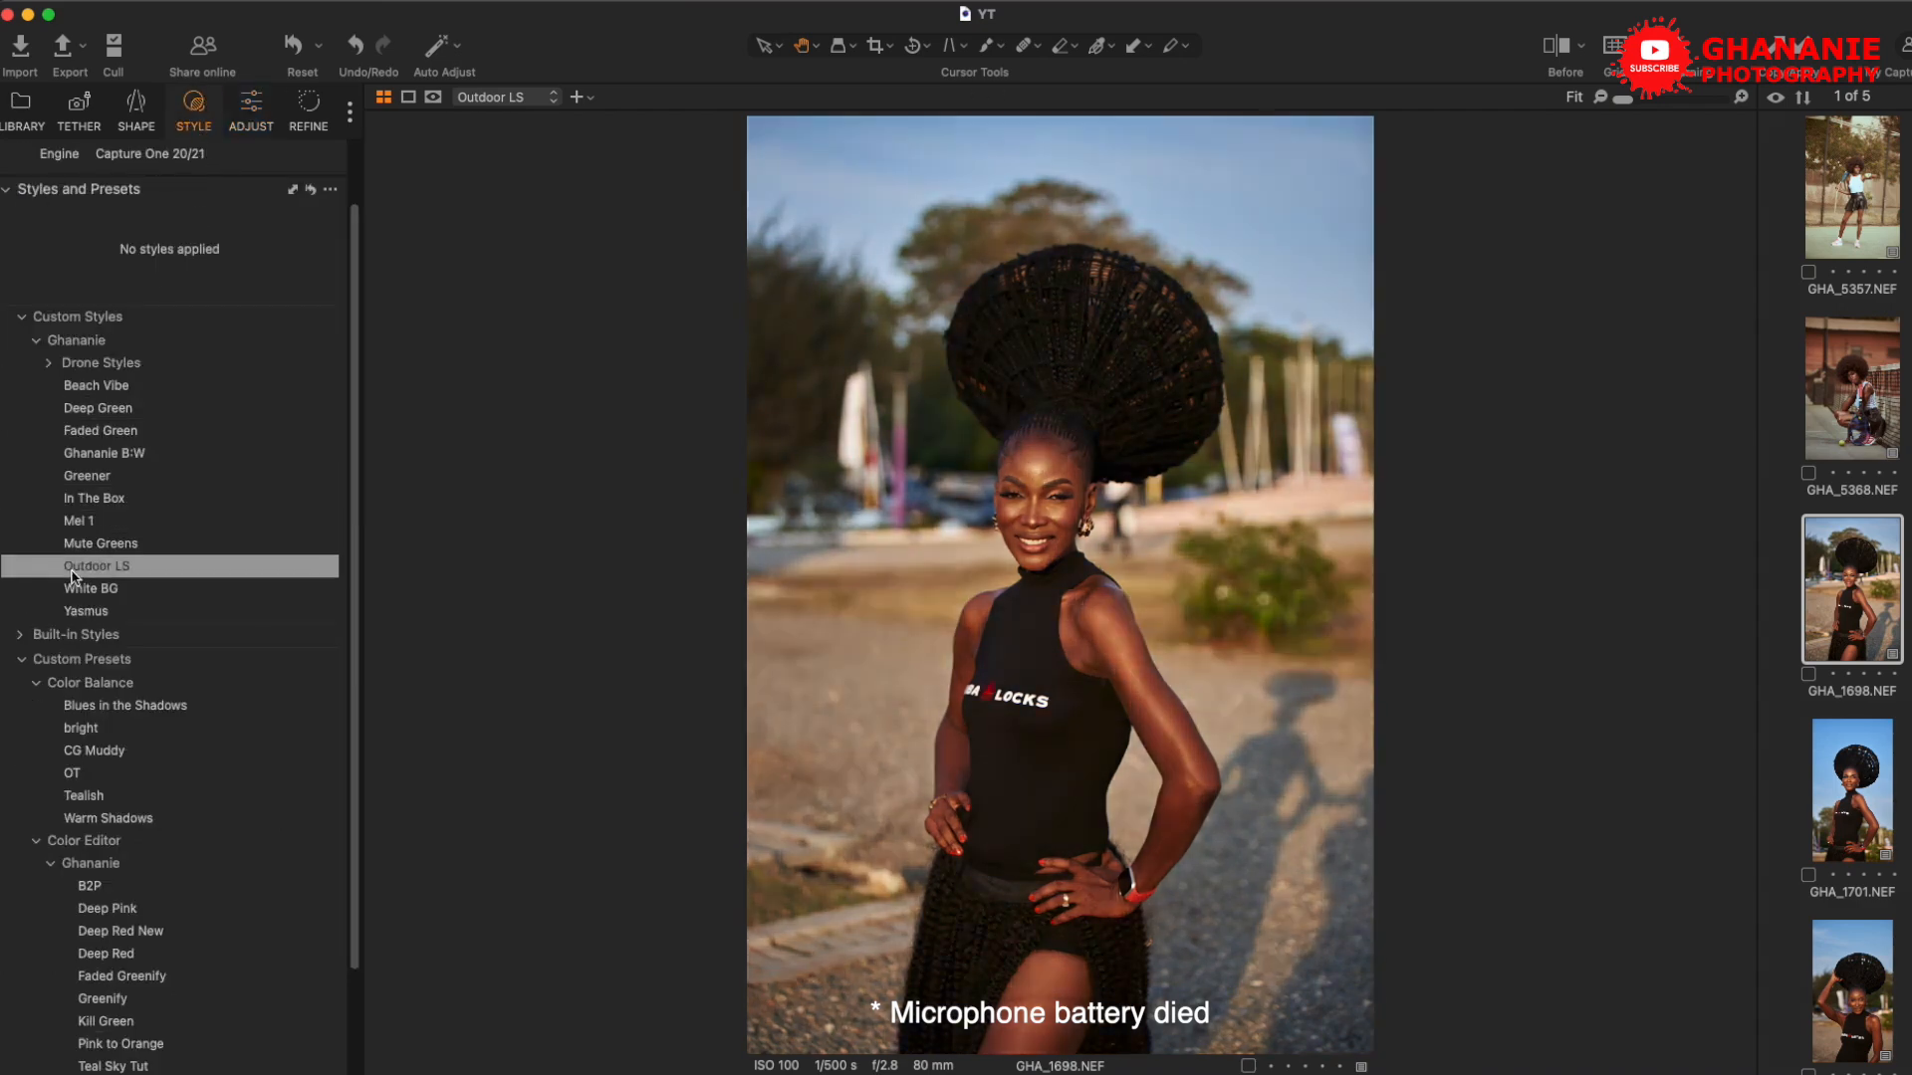
right_click(52, 754)
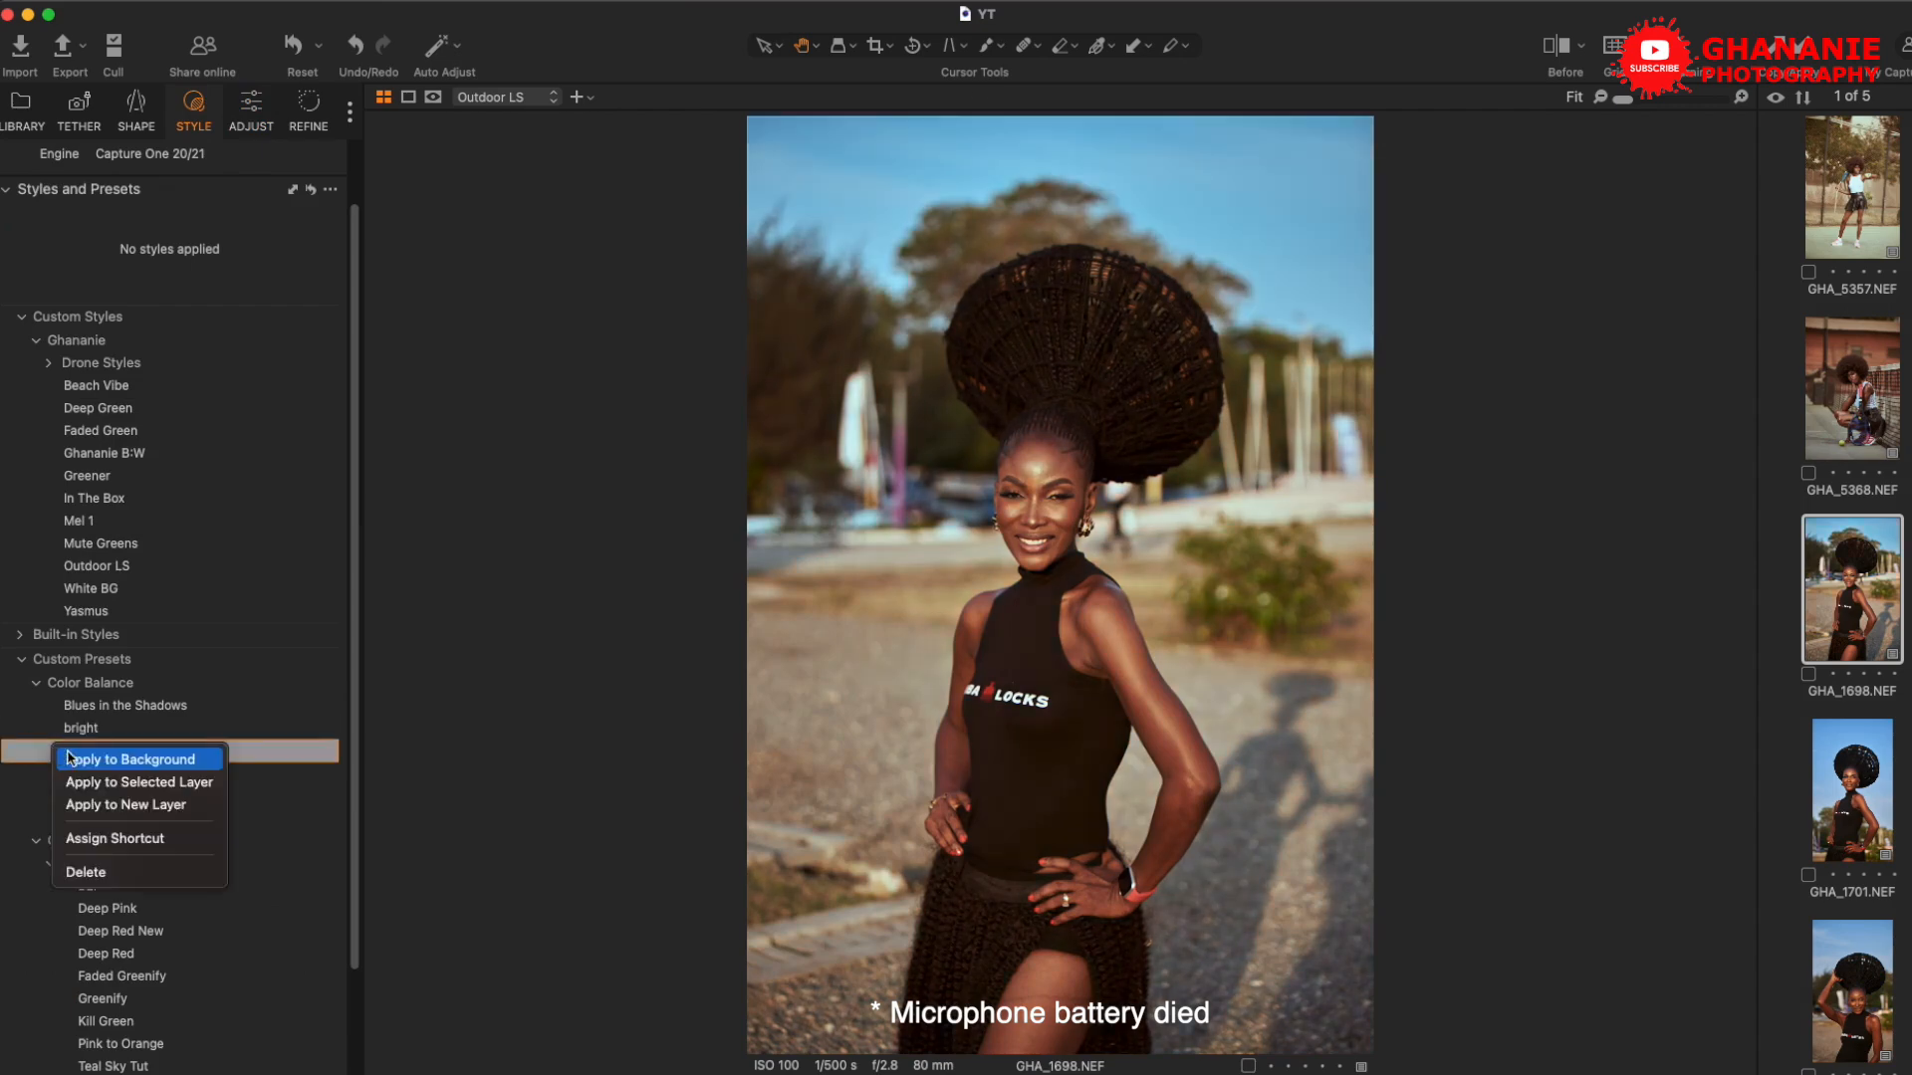
click(143, 807)
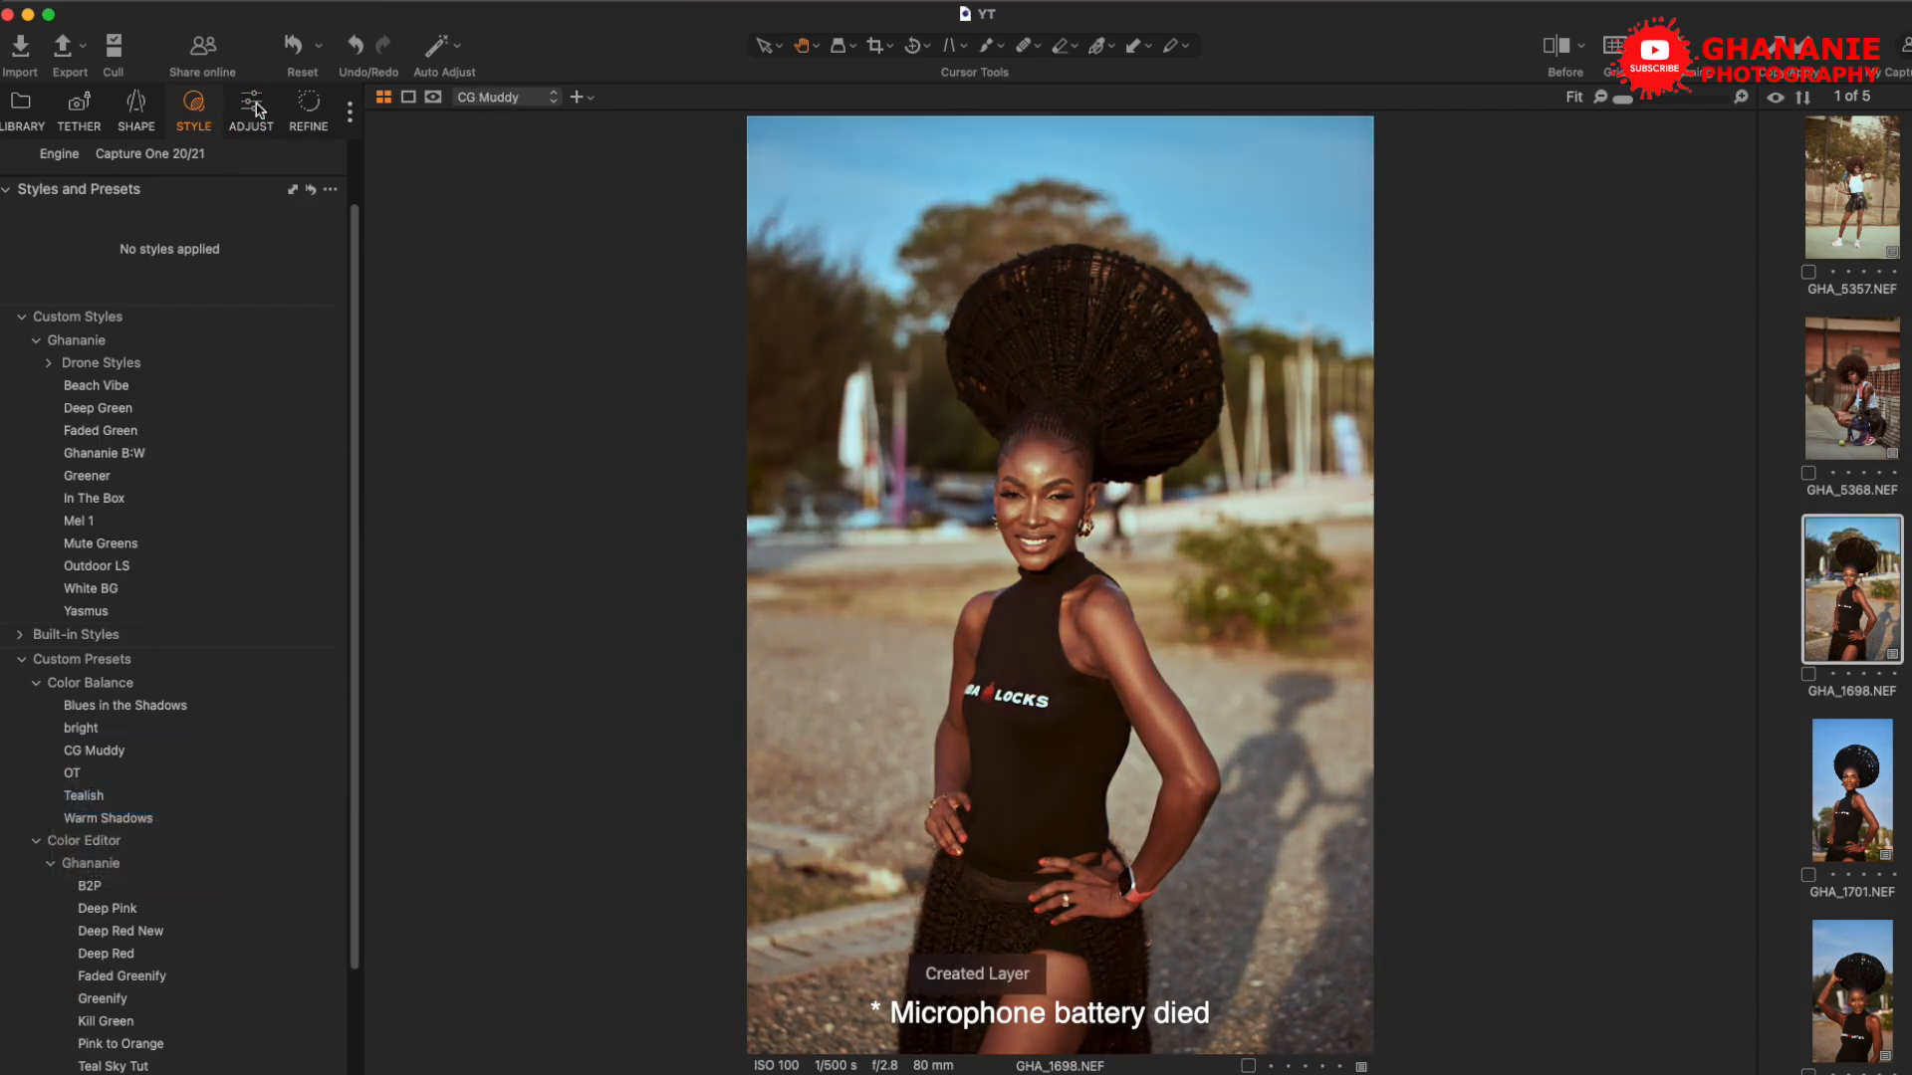
Check GHA_1698 with the CG Muddy layer off and on, and view the full After side of the before/after comparison with Outdoor LS disabled
click(251, 112)
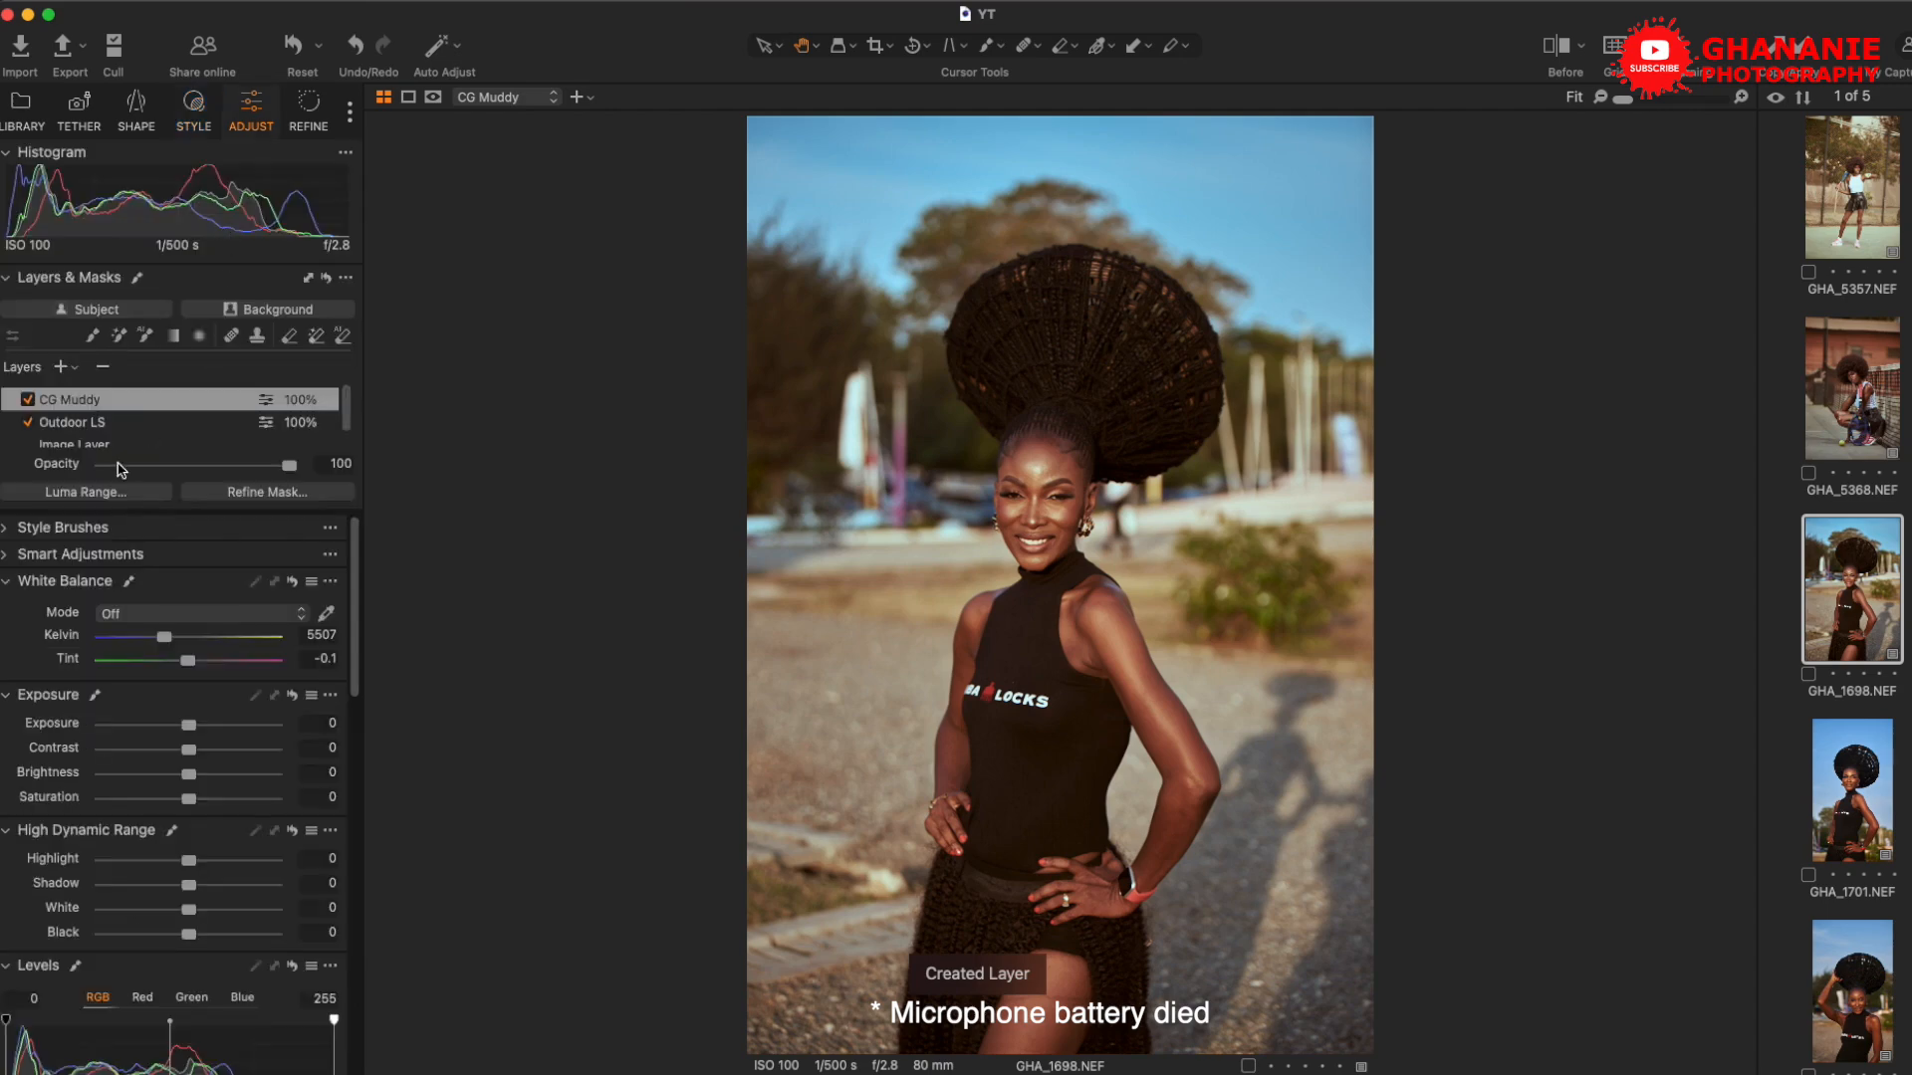
click(28, 401)
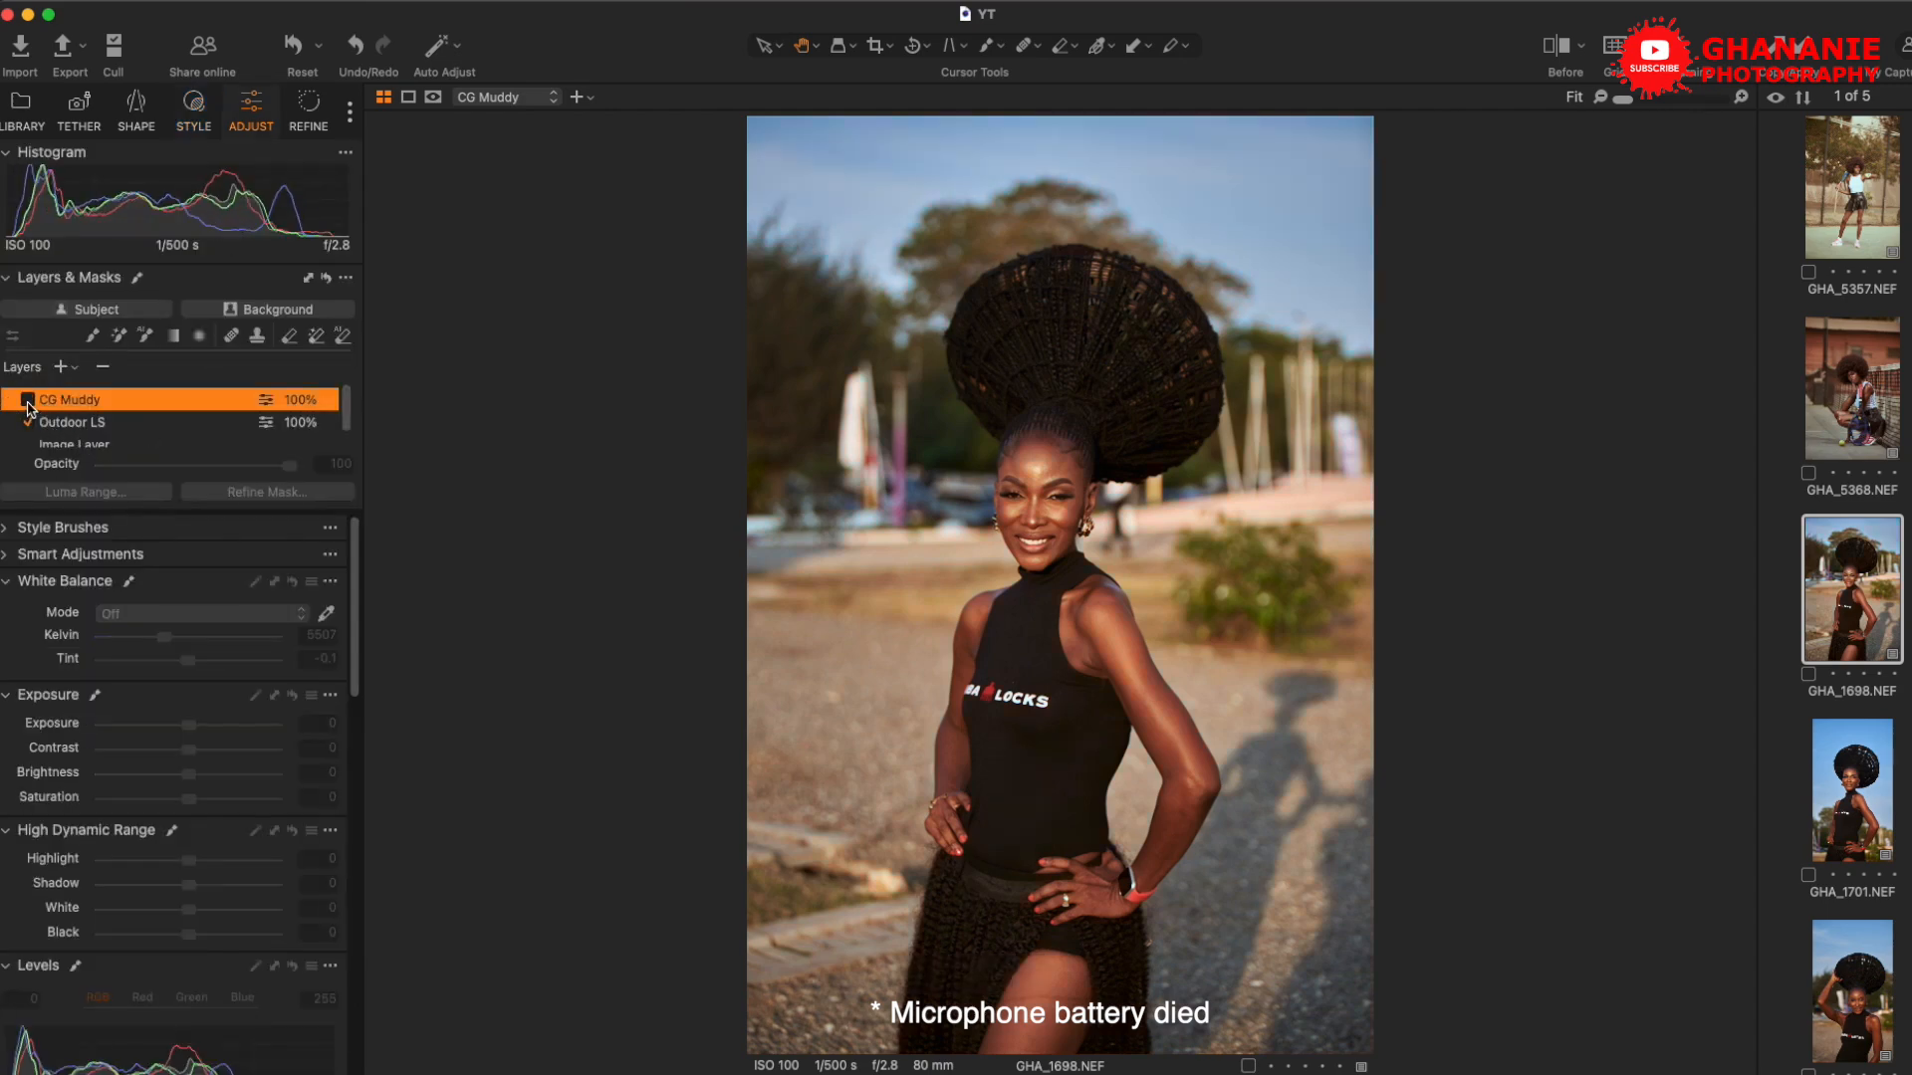
click(28, 401)
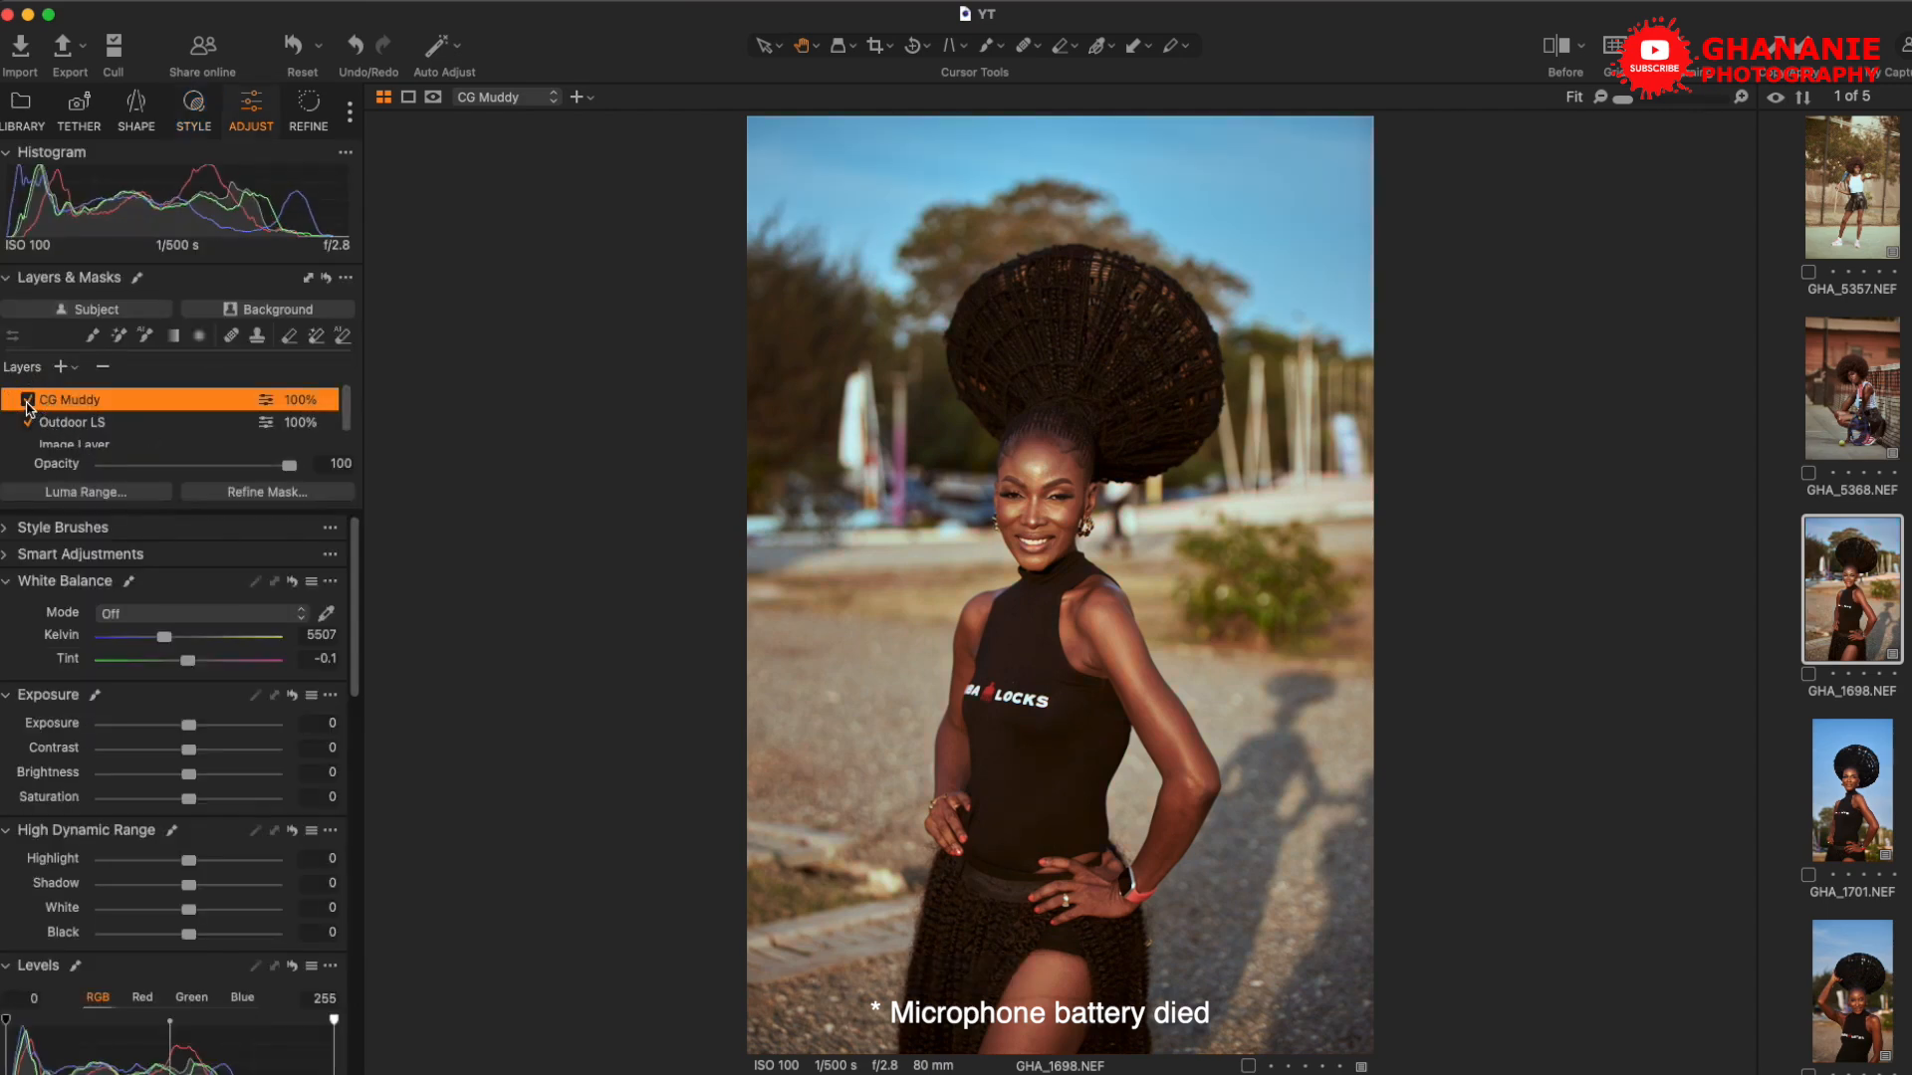
click(1551, 42)
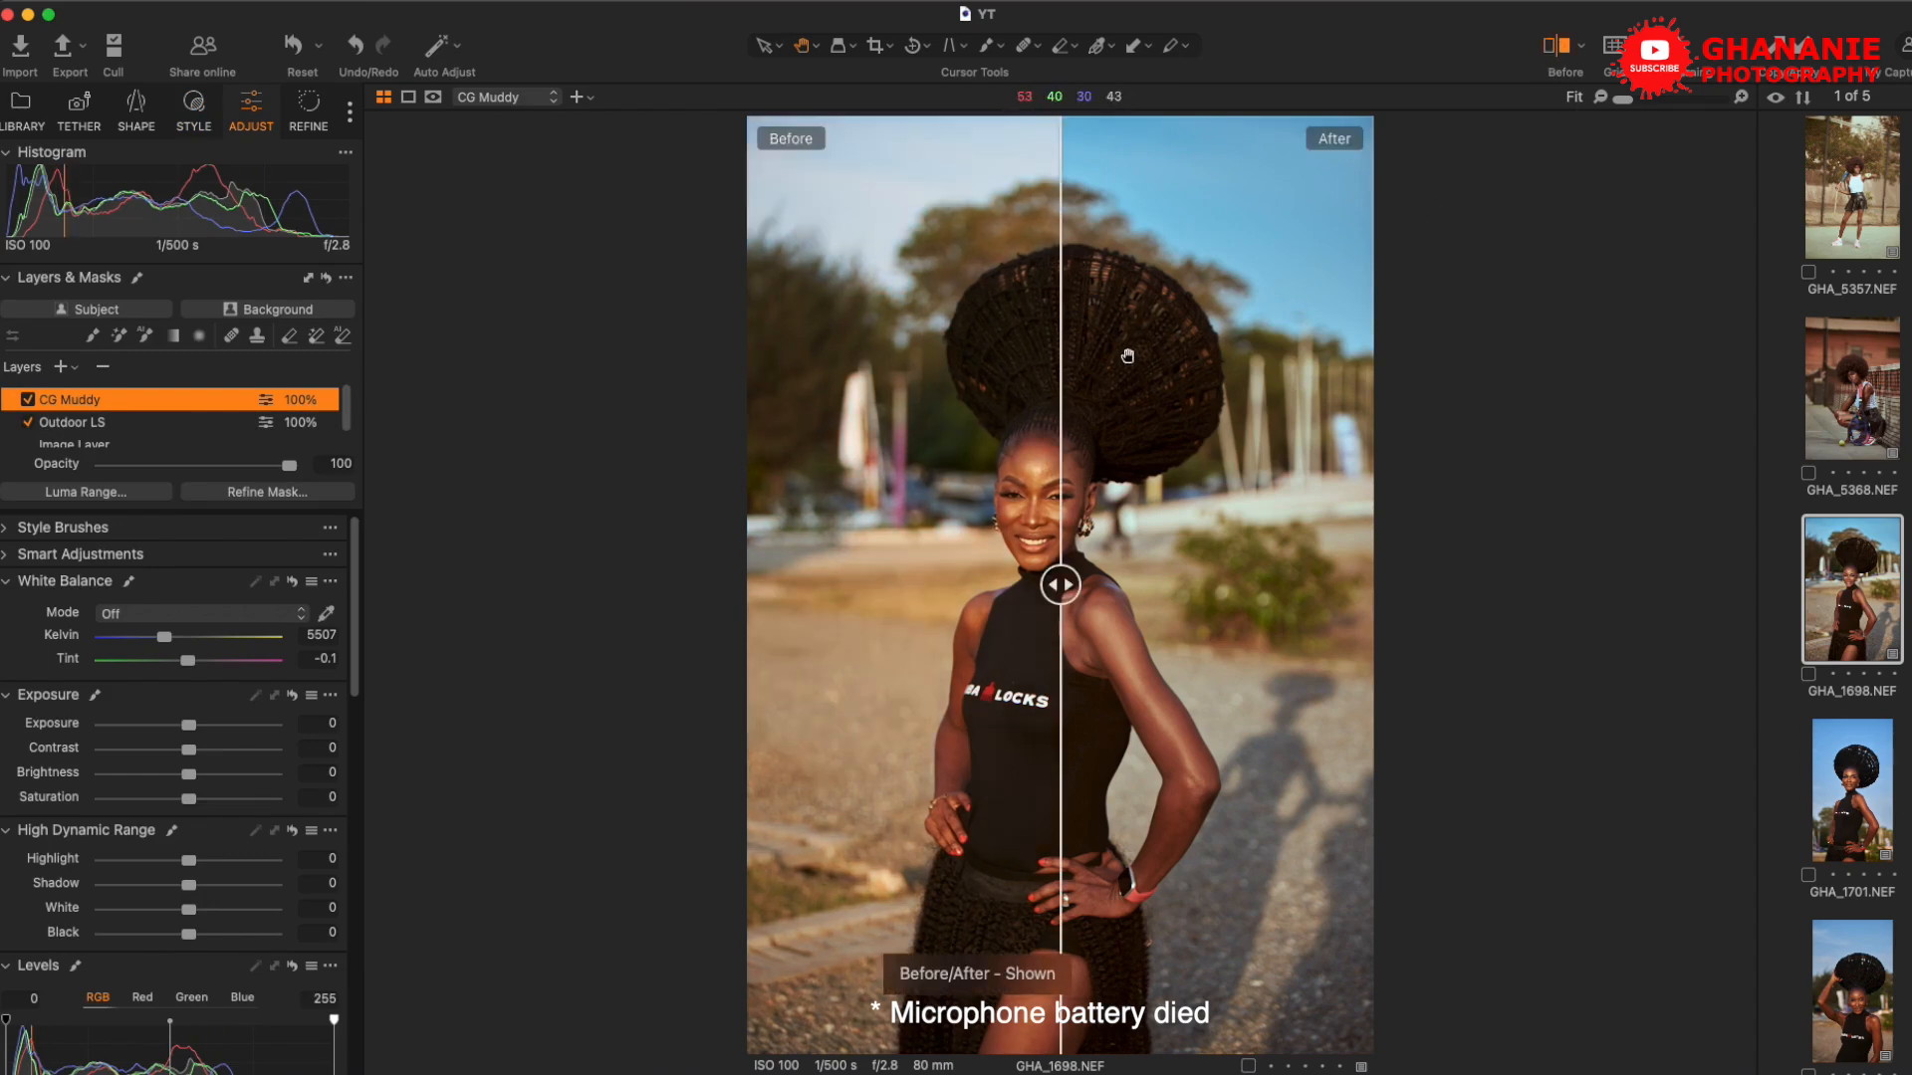
click(28, 422)
drag(1070, 585, 674, 589)
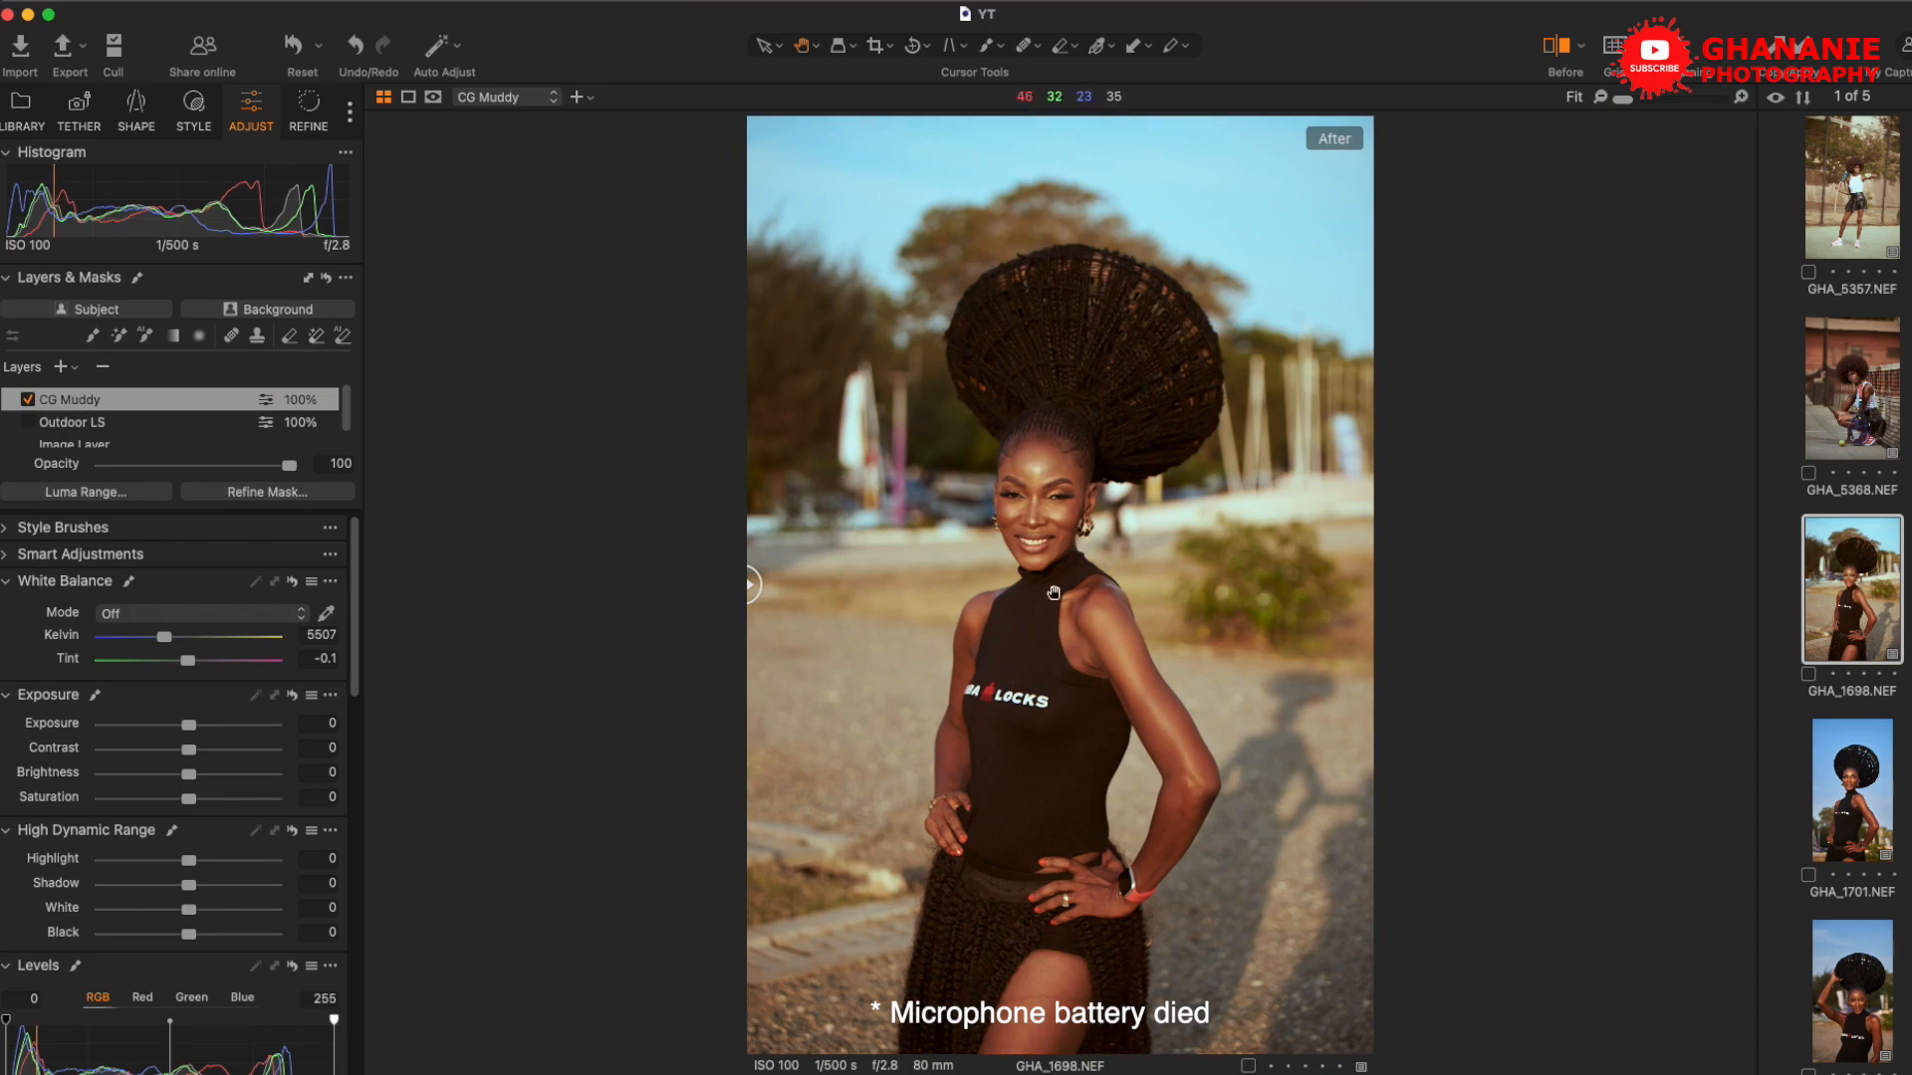
Reduce the CG Muddy layer's opacity to 76 on GHA_1698 and re-enable the Outdoor LS layer
drag(289, 466, 237, 468)
mouse_move(206, 477)
mouse_down()
mouse_move(103, 482)
mouse_move(240, 488)
mouse_up()
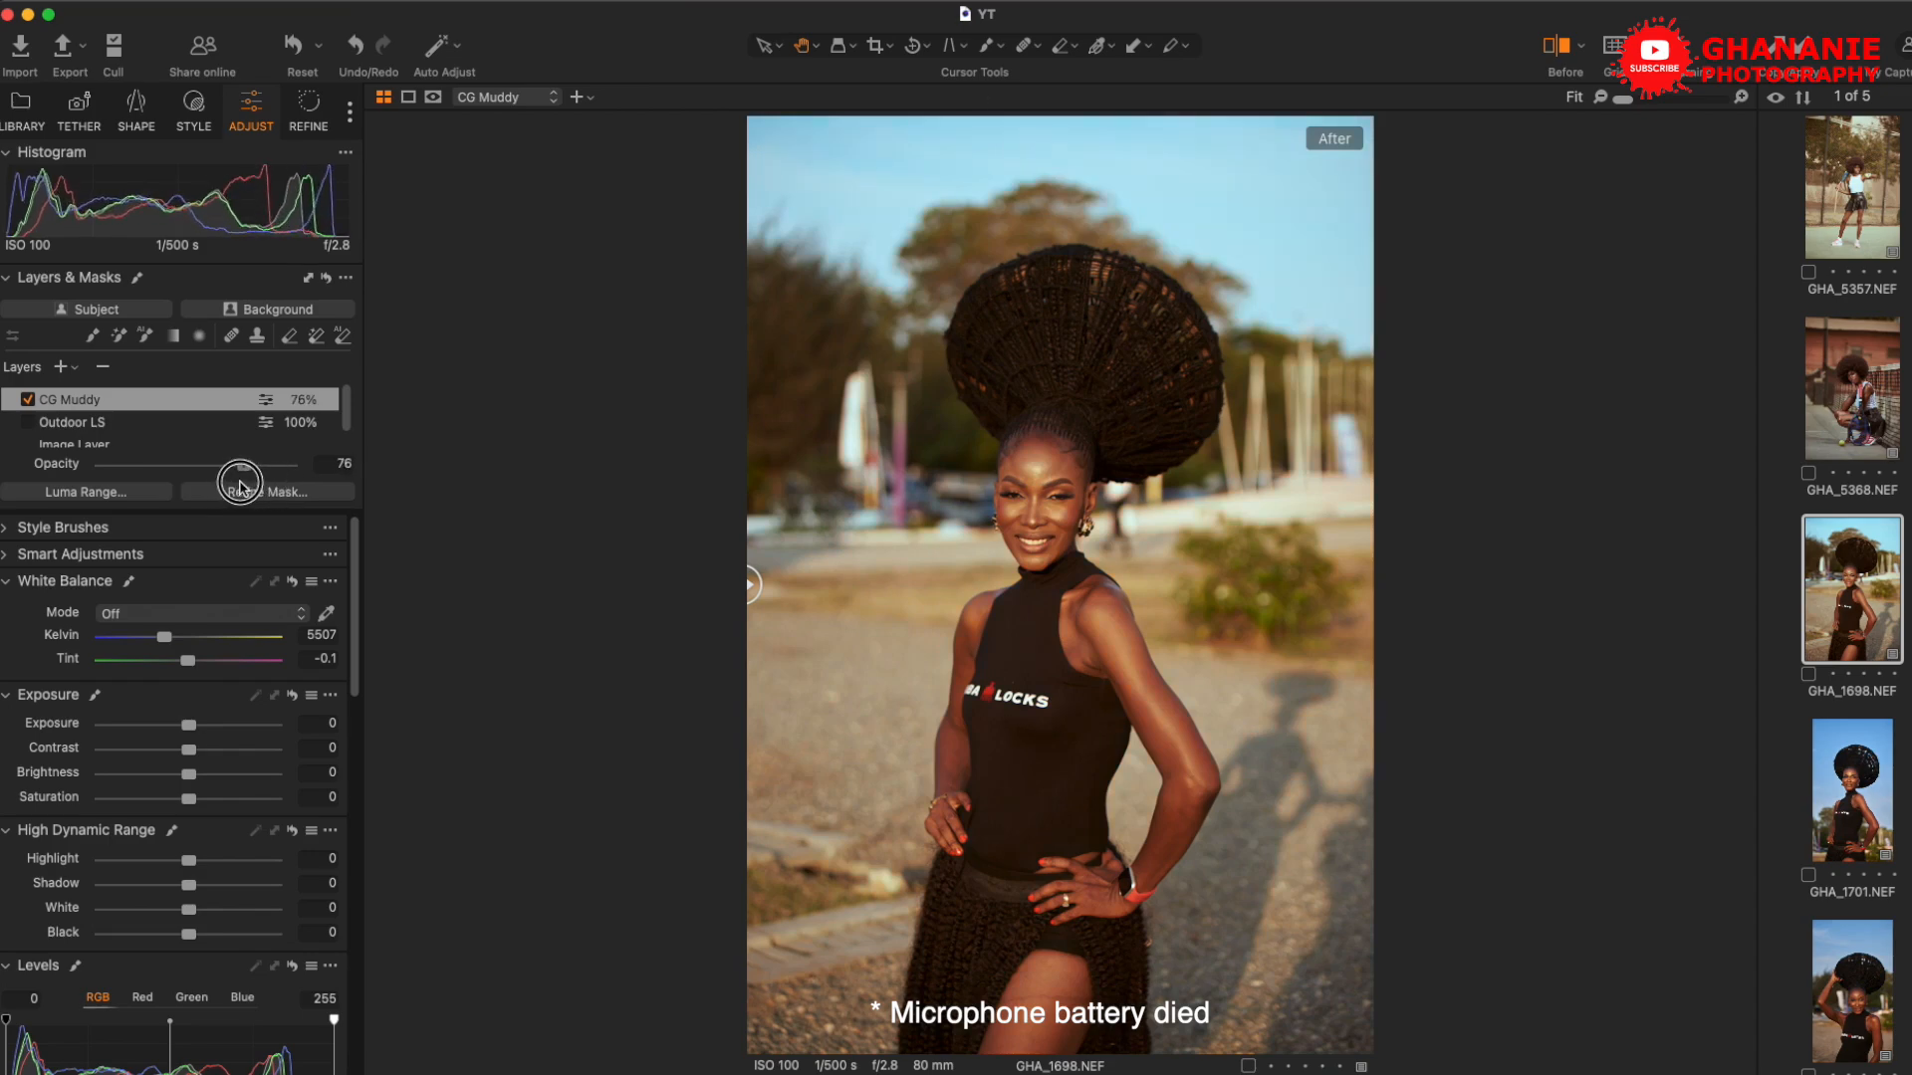
click(26, 422)
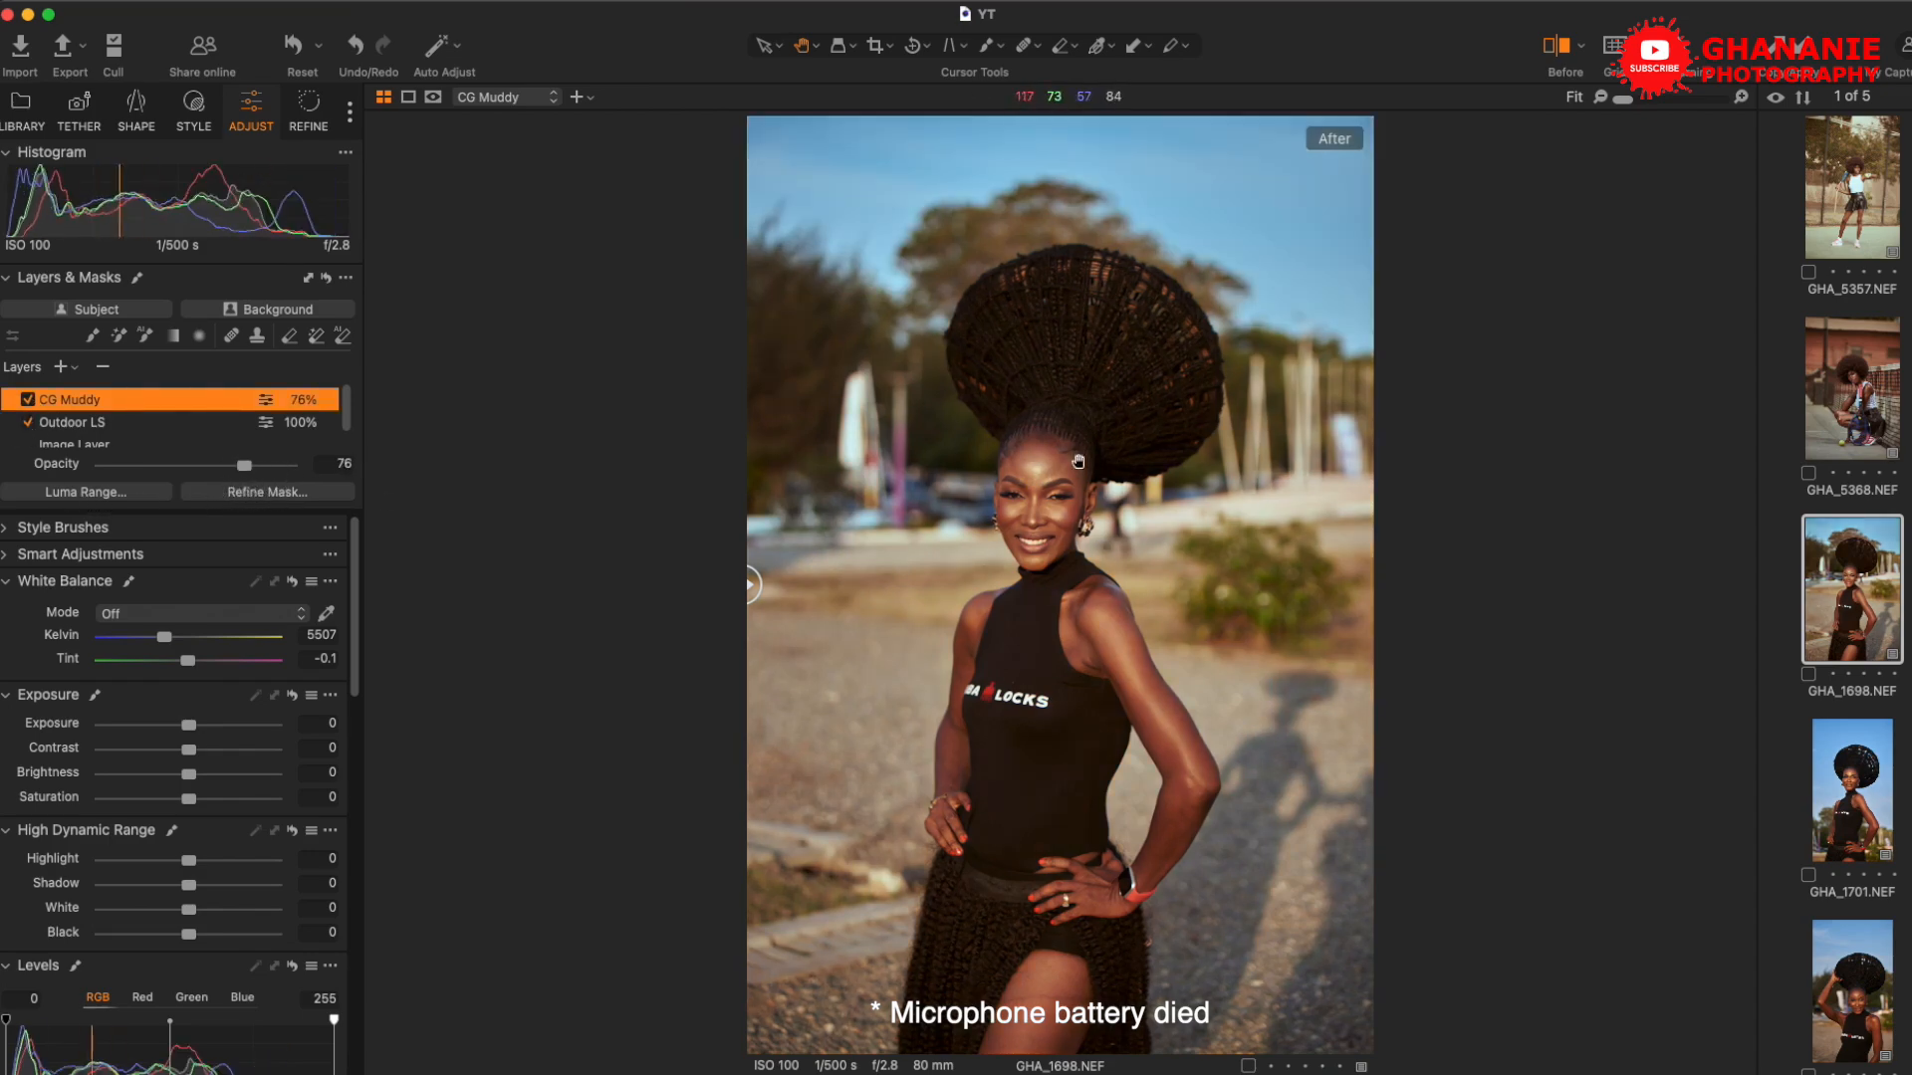